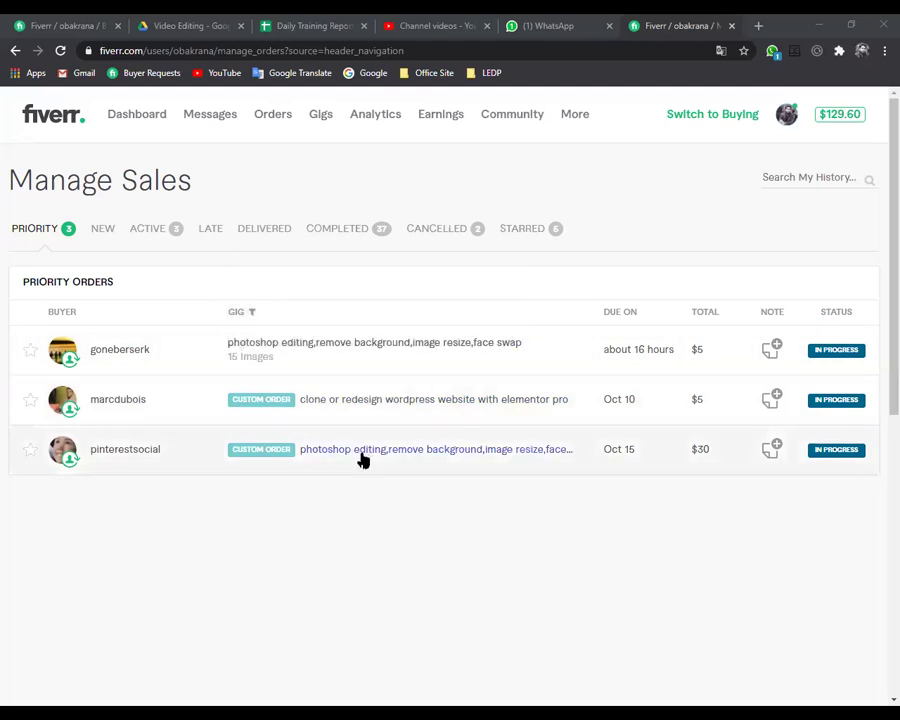
# Open the $5 order for photoshop editing of 15 images in a separate browser tab
pyautogui.moveTo(485, 357)
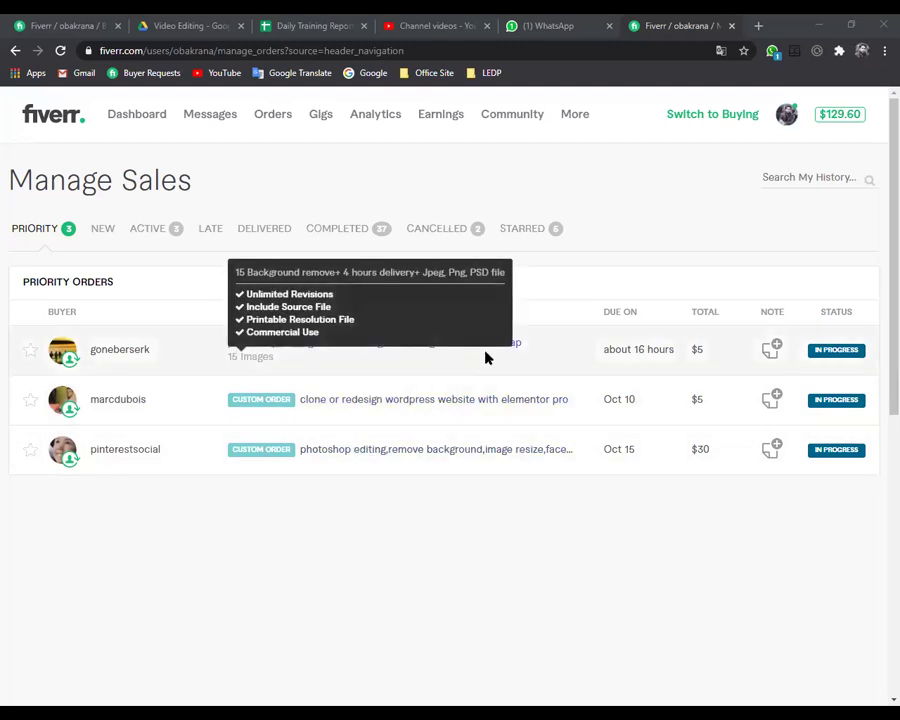
pyautogui.middleClick(478, 346)
pyautogui.click(664, 22)
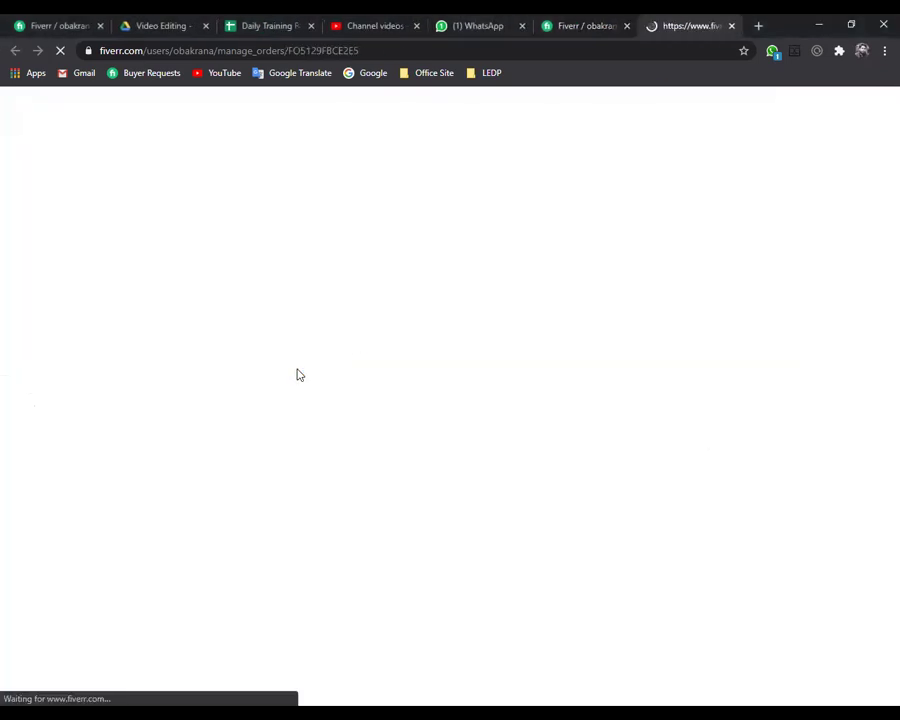
# Examine the order's package details, countdown, requirements and delivery section, and check the account's message notifications
pyautogui.scroll(-2, 470, 390)
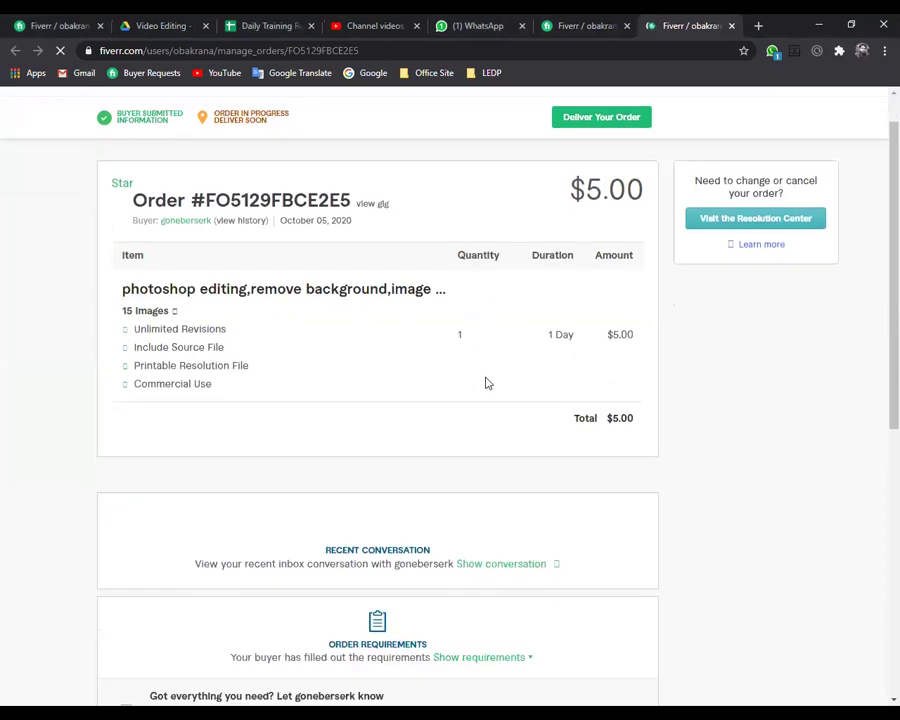
pyautogui.scroll(-1, 487, 383)
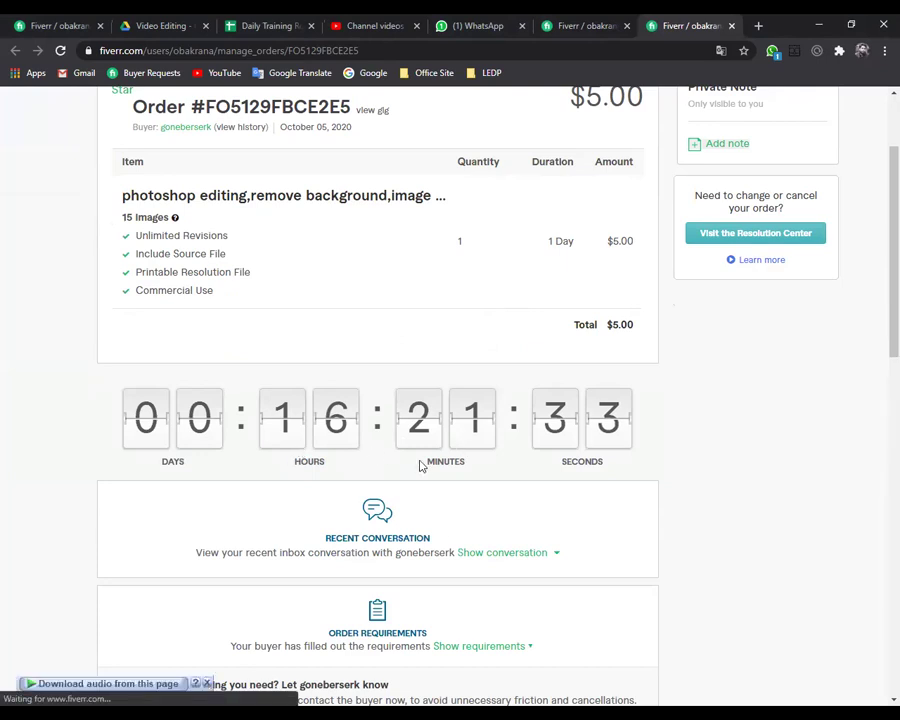
pyautogui.scroll(2, 438, 458)
pyautogui.scroll(-5, 440, 462)
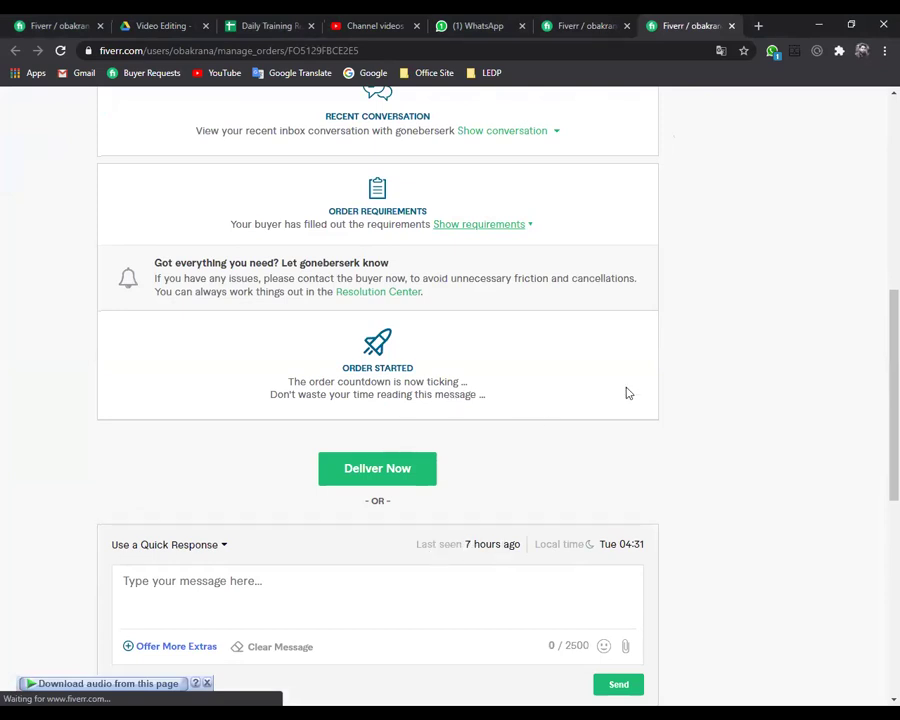
pyautogui.scroll(4, 874, 377)
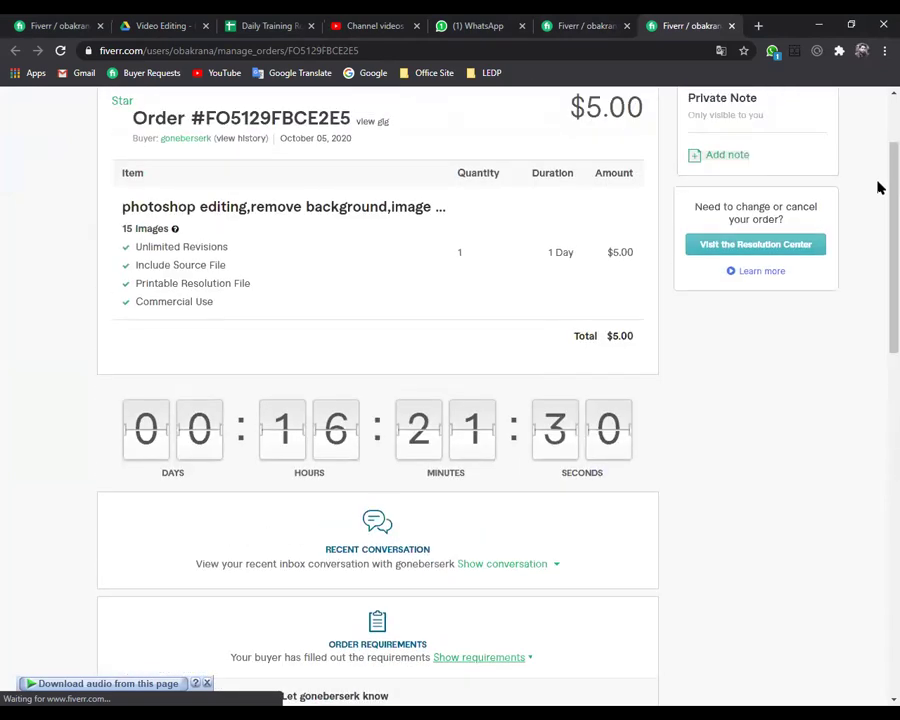
pyautogui.scroll(2, 878, 180)
pyautogui.scroll(-3, 878, 150)
pyautogui.scroll(3, 878, 200)
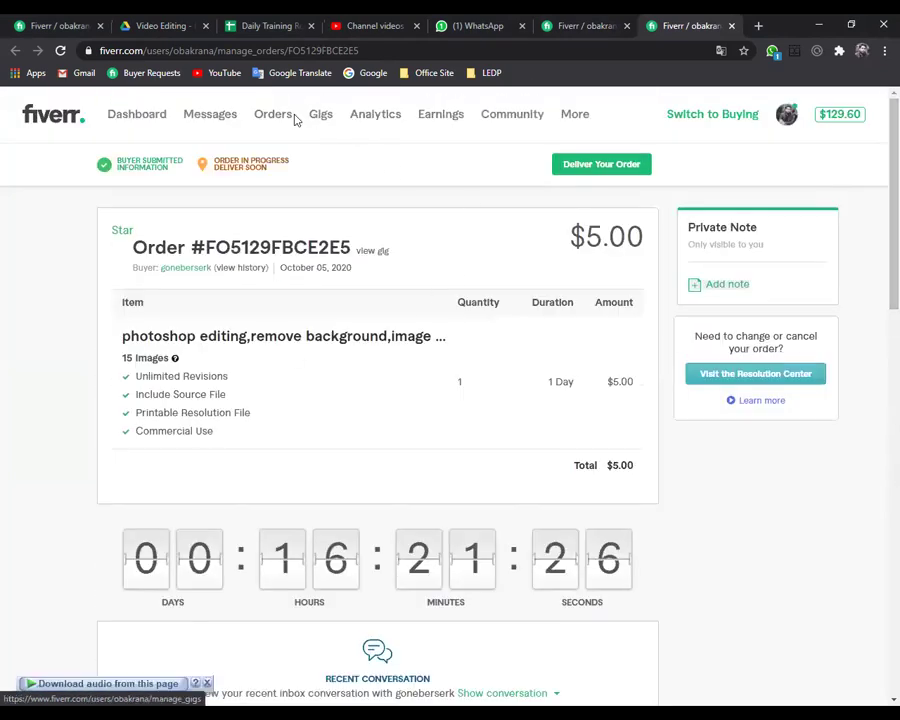
pyautogui.moveTo(213, 130)
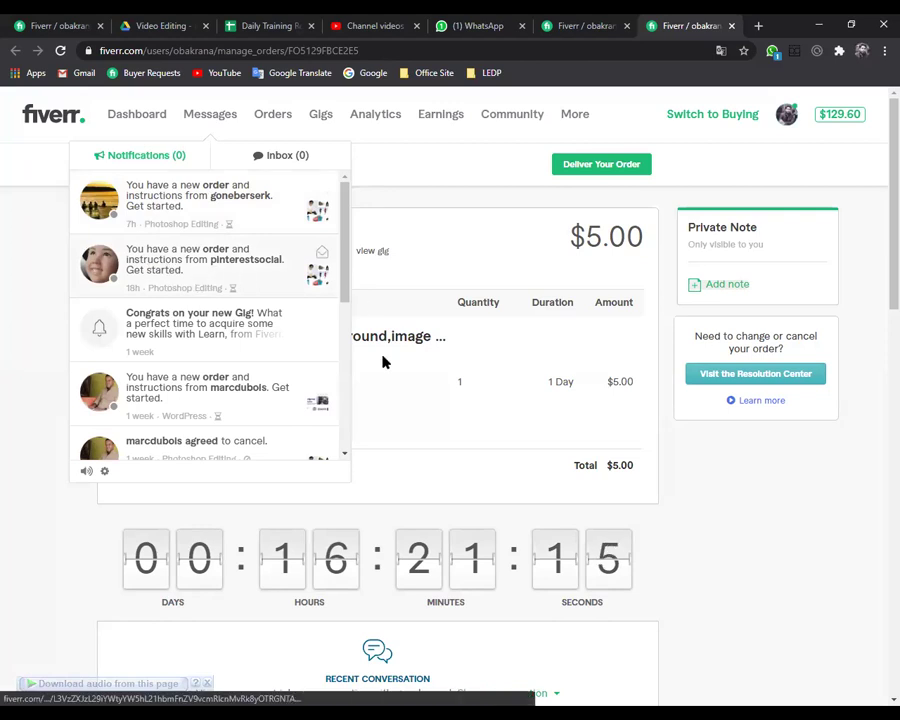
pyautogui.click(433, 396)
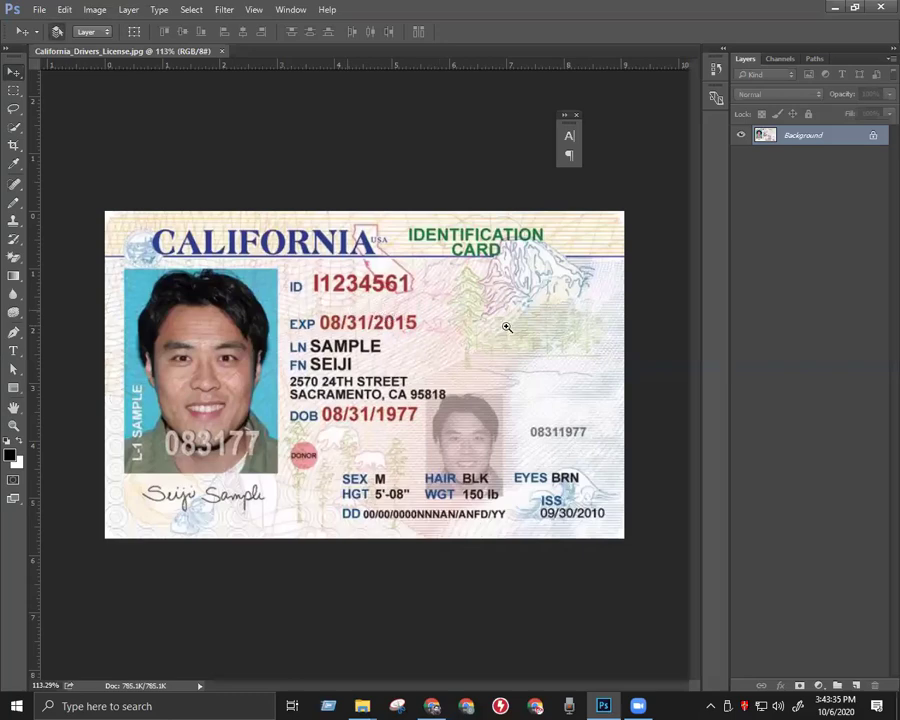
# In Photoshop, examine the lettering and background pattern of the sample California identification card up close
pyautogui.scroll(3, 504, 325)
pyautogui.scroll(1, 433, 314)
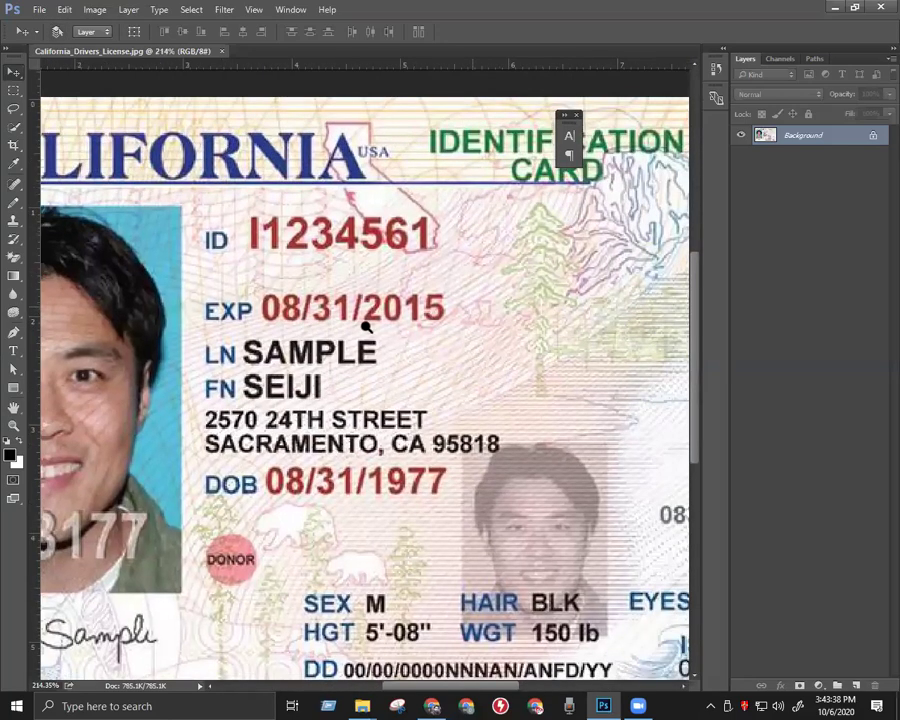
pyautogui.scroll(-1, 370, 322)
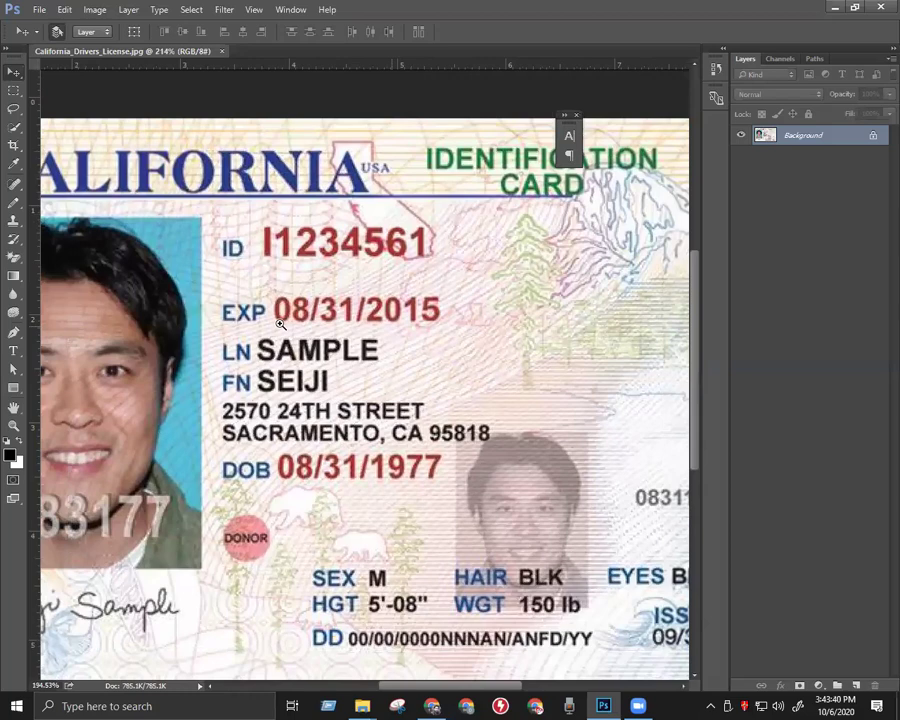
pyautogui.scroll(-2, 335, 318)
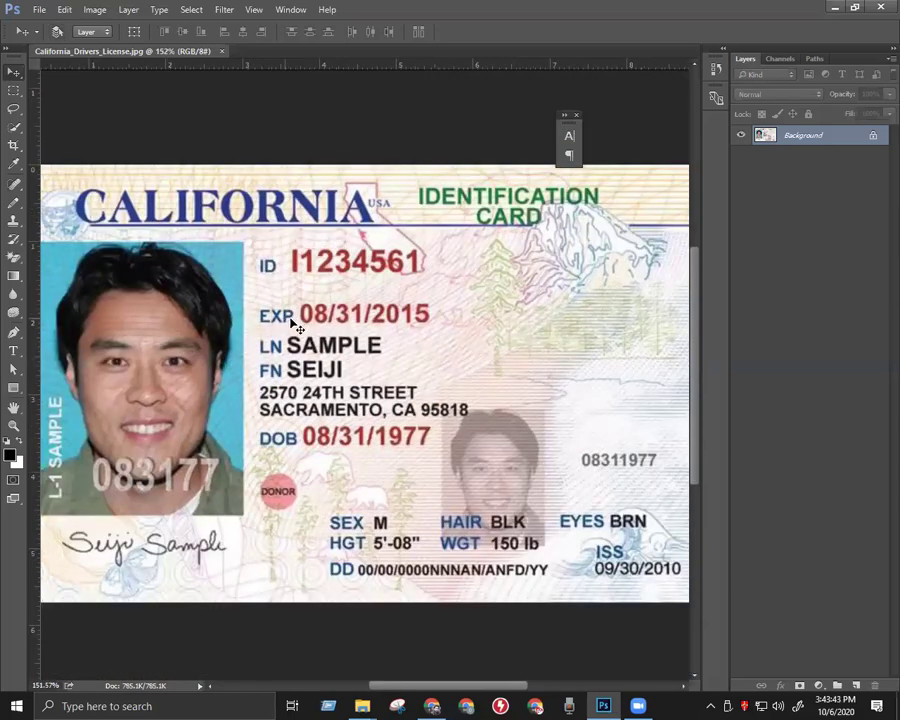
pyautogui.moveTo(297, 482); pyautogui.dragTo(358, 412)
pyautogui.moveTo(214, 566); pyautogui.dragTo(415, 448)
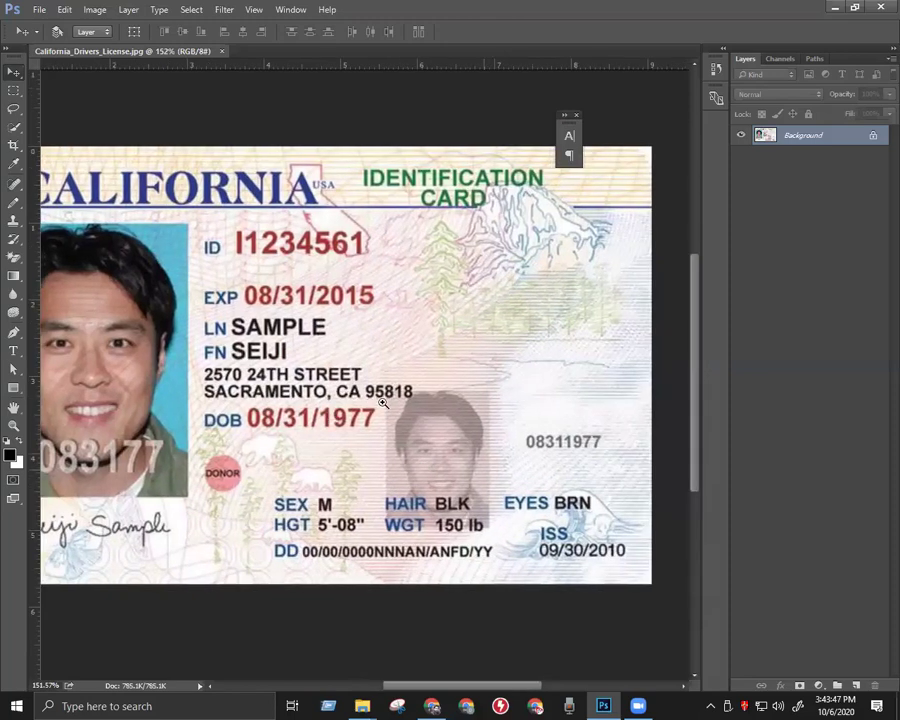
pyautogui.scroll(2, 363, 410)
pyautogui.scroll(-1, 363, 410)
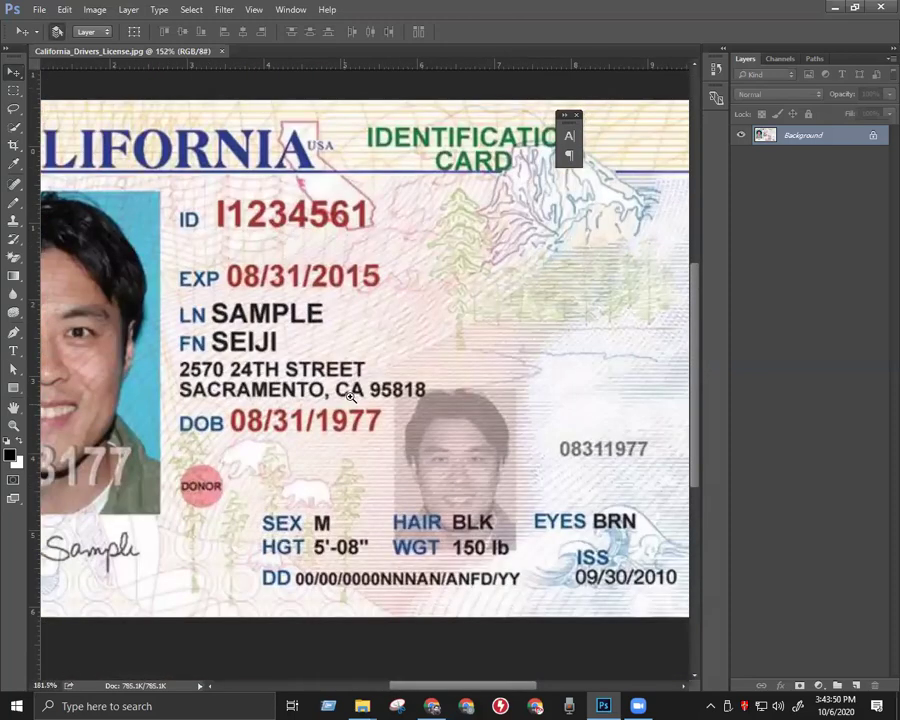
pyautogui.scroll(-1, 330, 320)
pyautogui.scroll(1, 352, 319)
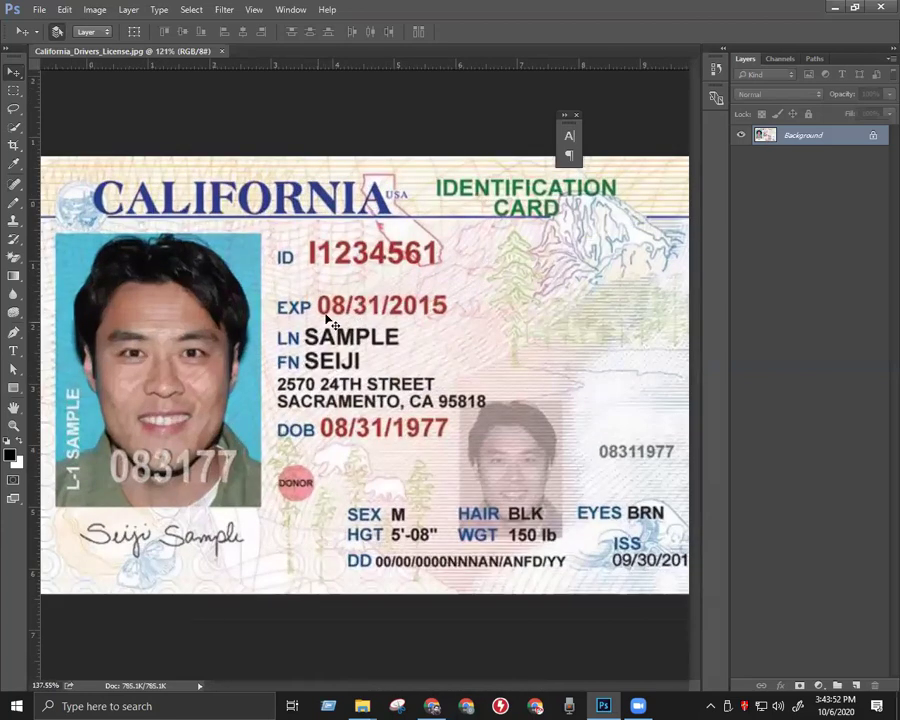
pyautogui.scroll(2, 328, 314)
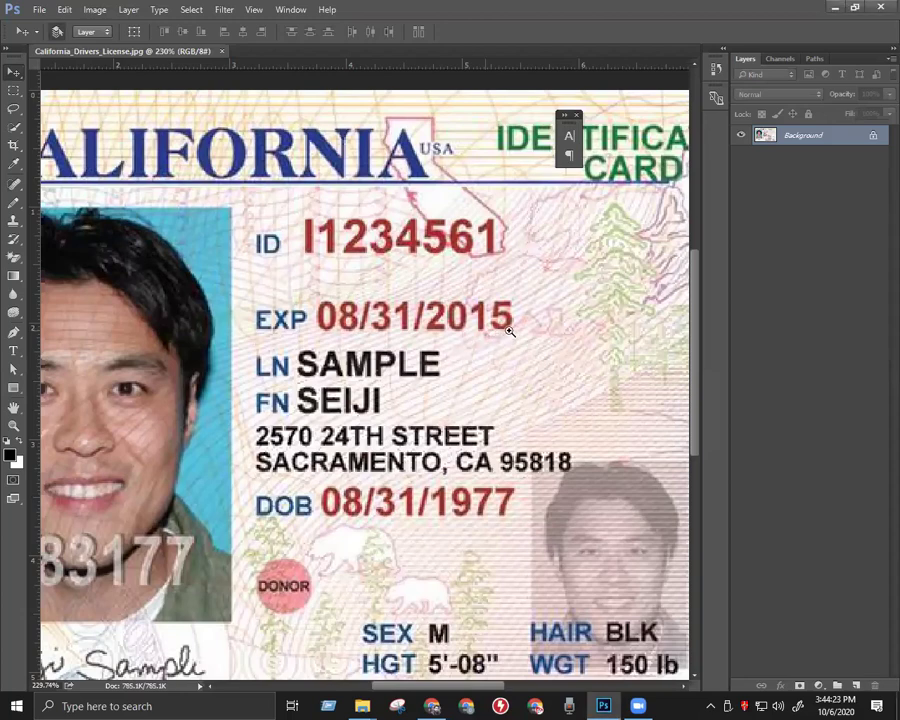
pyautogui.moveTo(484, 317); pyautogui.dragTo(541, 318)
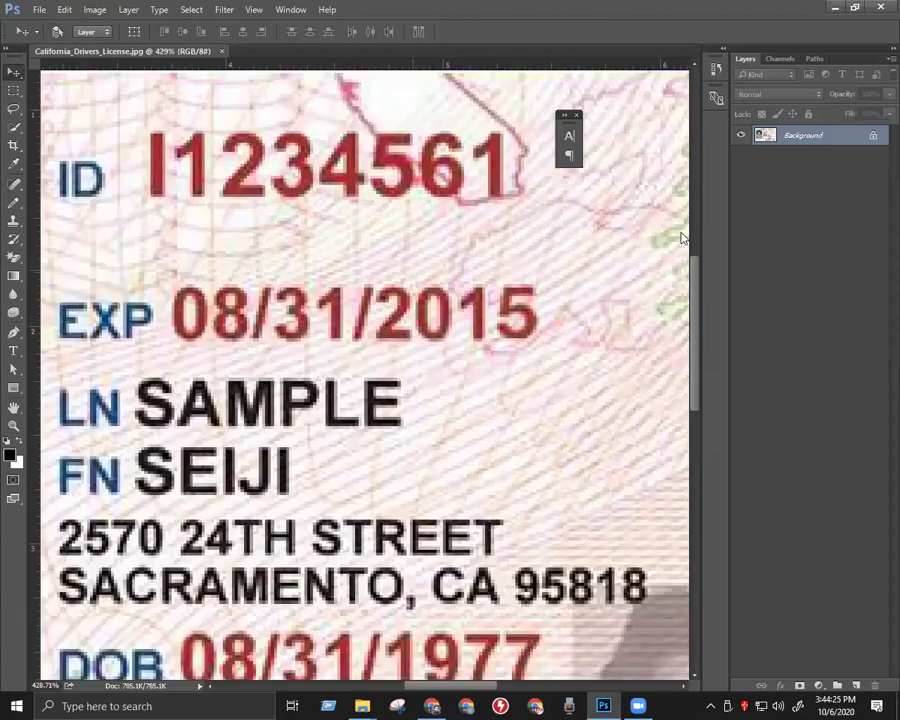
pyautogui.click(14, 92)
pyautogui.moveTo(374, 284); pyautogui.dragTo(446, 341)
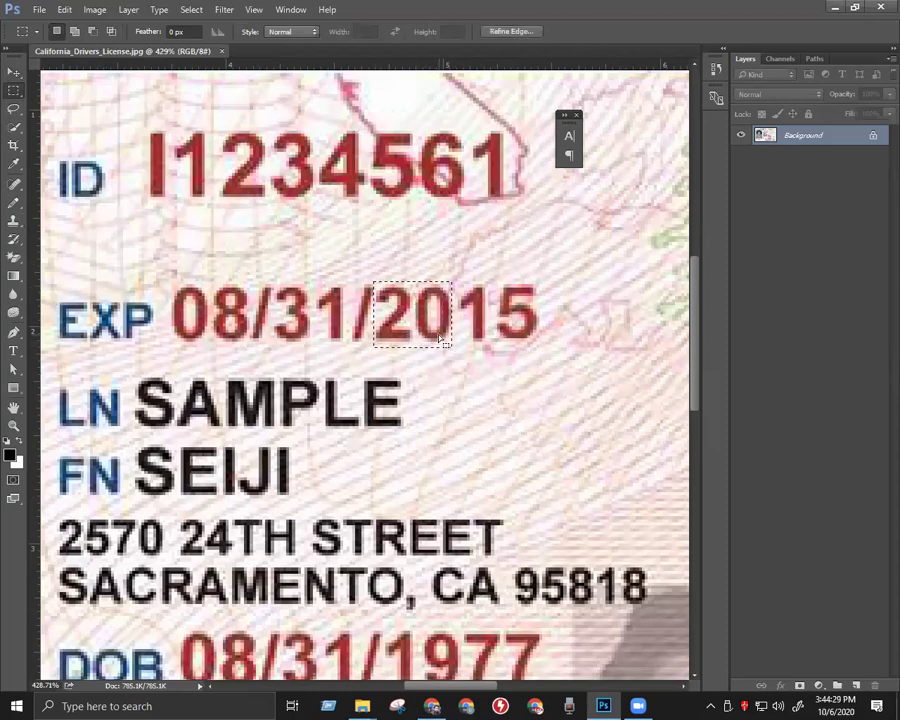
pyautogui.hotkey('ctrl', 'j')
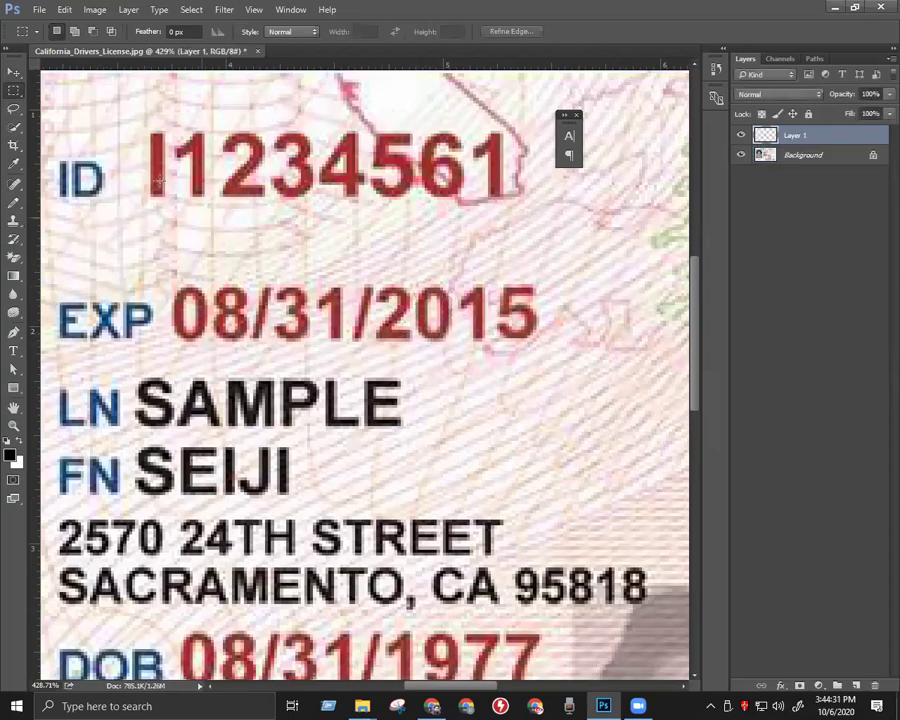
pyautogui.click(14, 72)
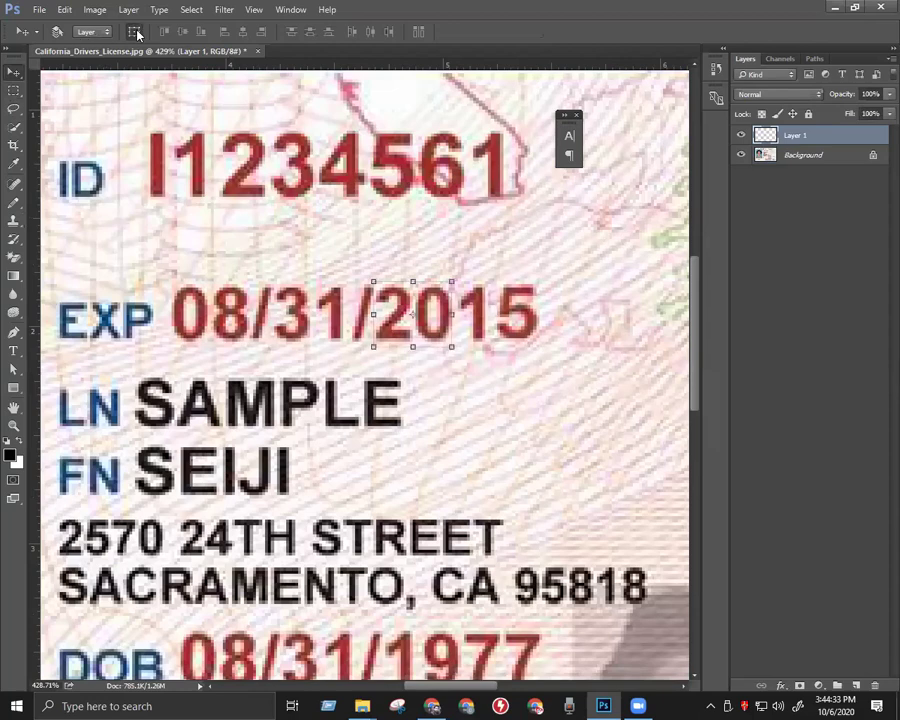
pyautogui.moveTo(440, 314); pyautogui.dragTo(517, 311)
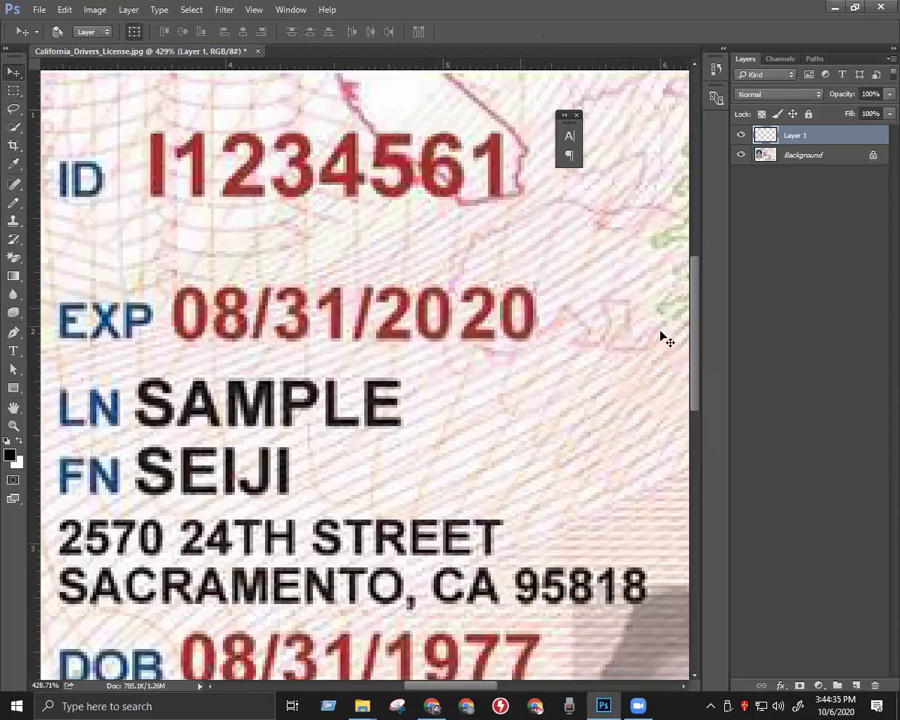
pyautogui.click(134, 31)
pyautogui.scroll(-4, 554, 346)
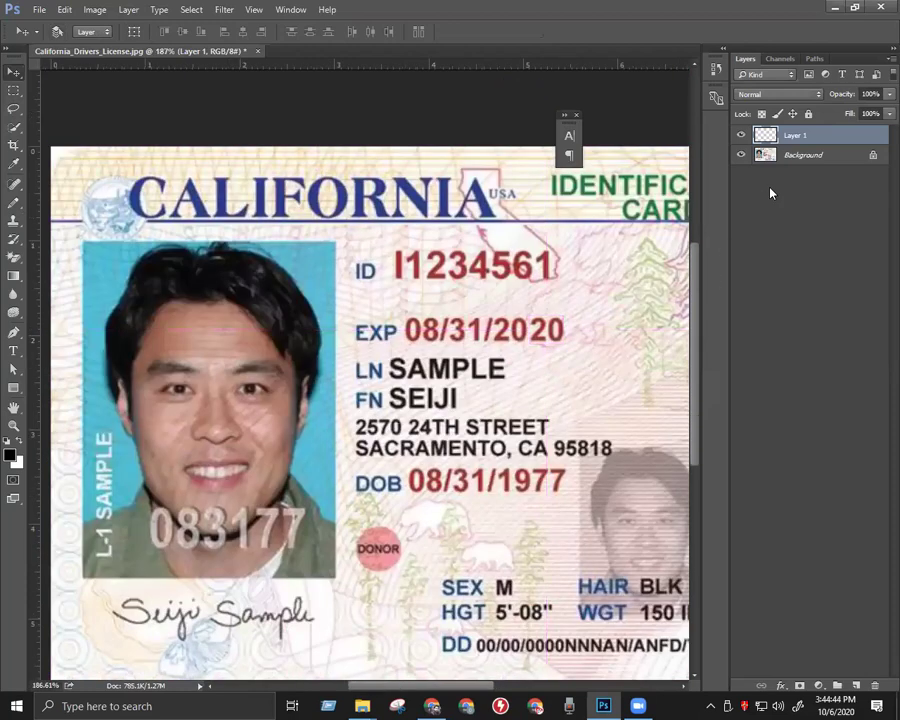
pyautogui.press('Delete')
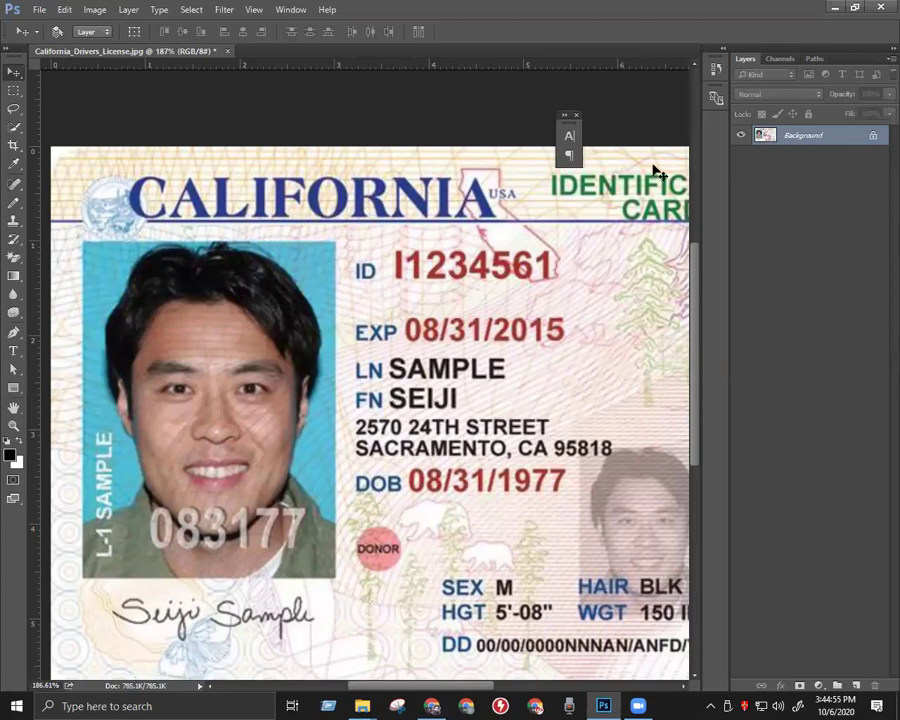
# Add a text layer just above the sample card's expiry line, repeating the expiry date printed there
pyautogui.click(13, 351)
pyautogui.click(409, 306)
pyautogui.write('0')
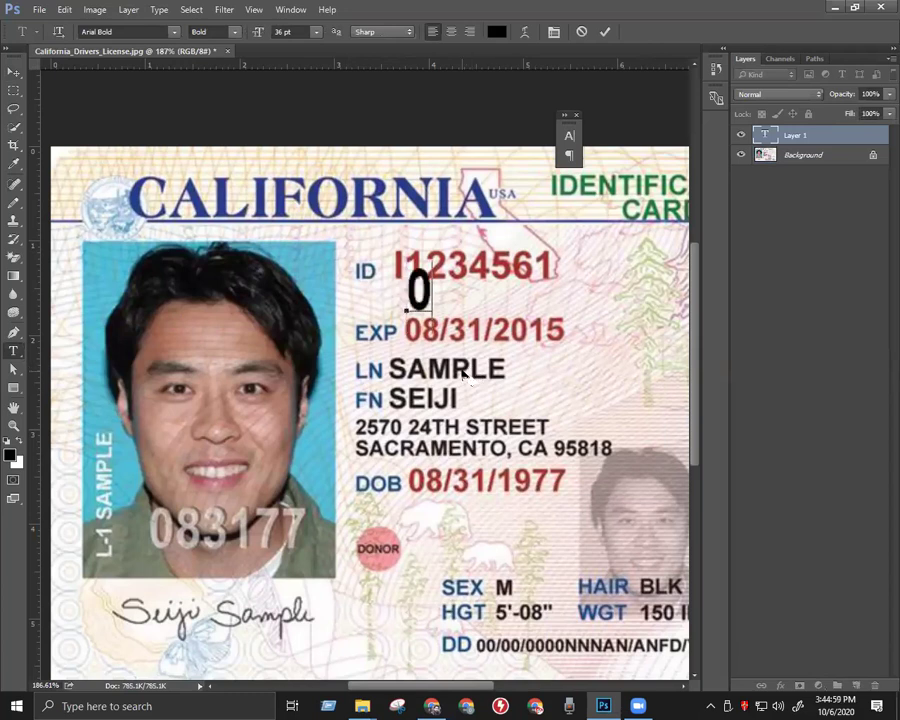
pyautogui.write('8/')
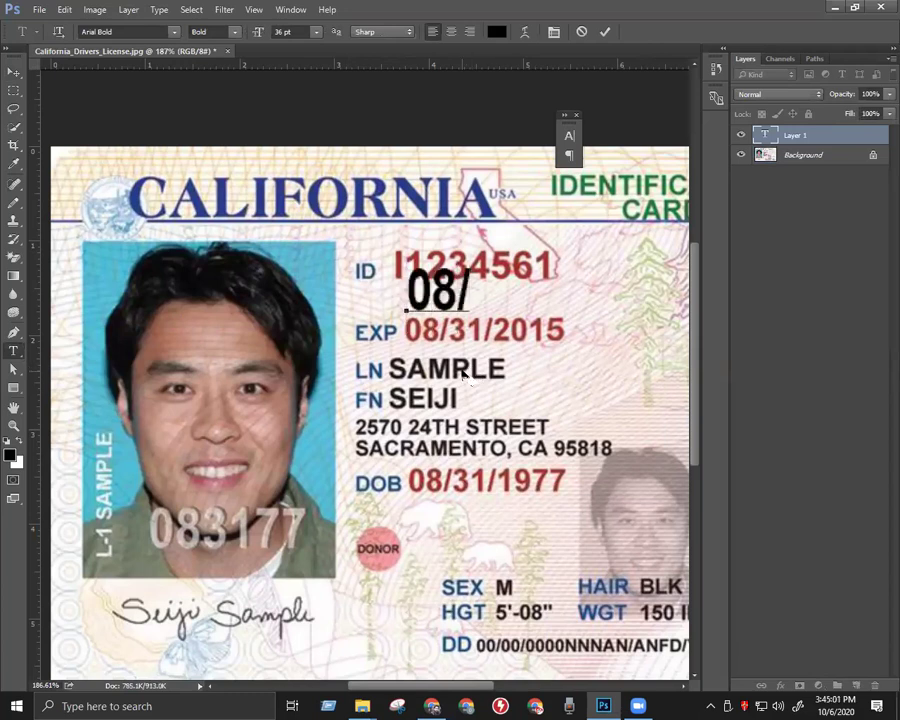
pyautogui.write('31')
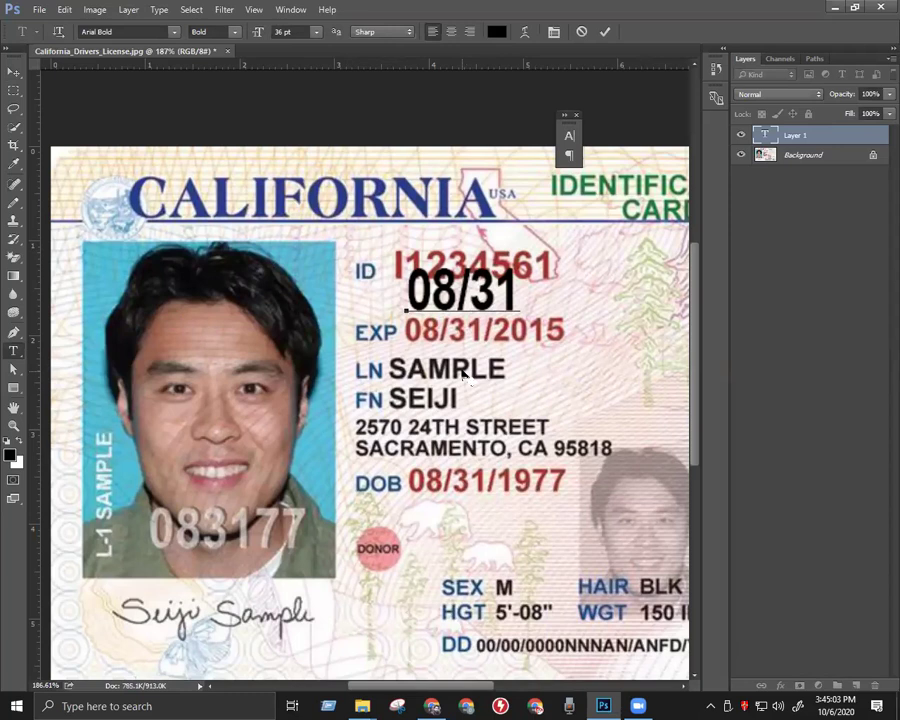
pyautogui.write('/20')
pyautogui.press('BackSpace')
pyautogui.write('2015')
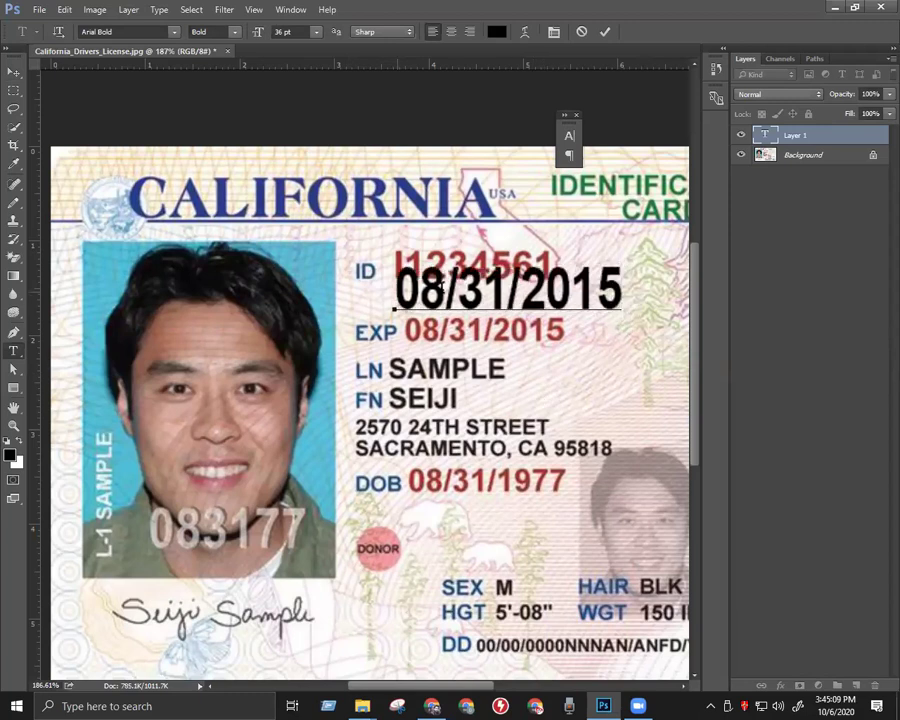
# Set the new date text's vertical scale to 100% and tracking to 0, and move the character settings clear of it
pyautogui.hotkey('ctrl', 'a')
pyautogui.click(556, 32)
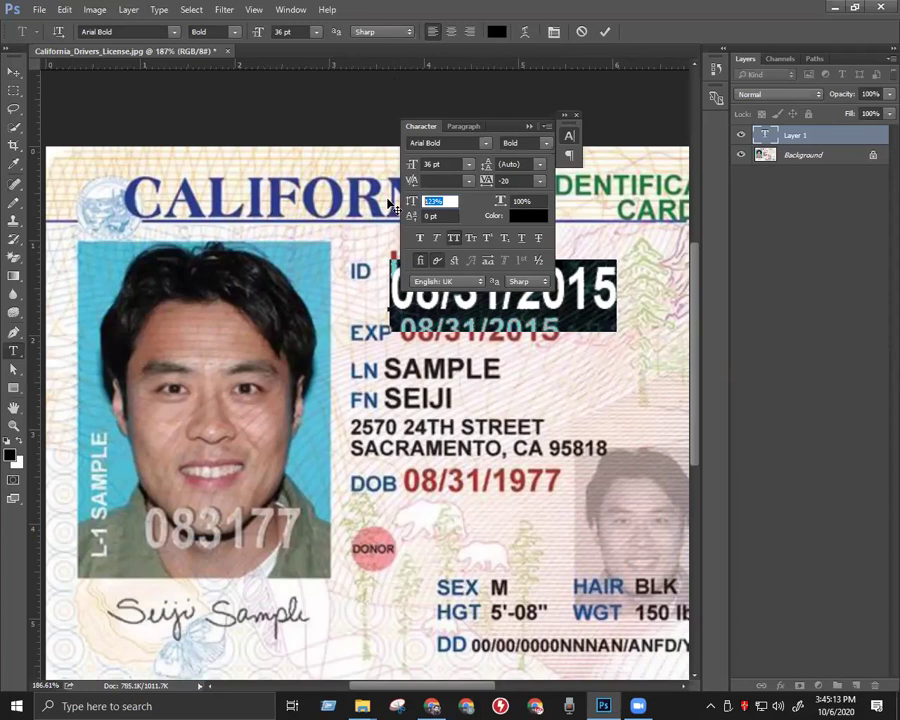
pyautogui.write('100')
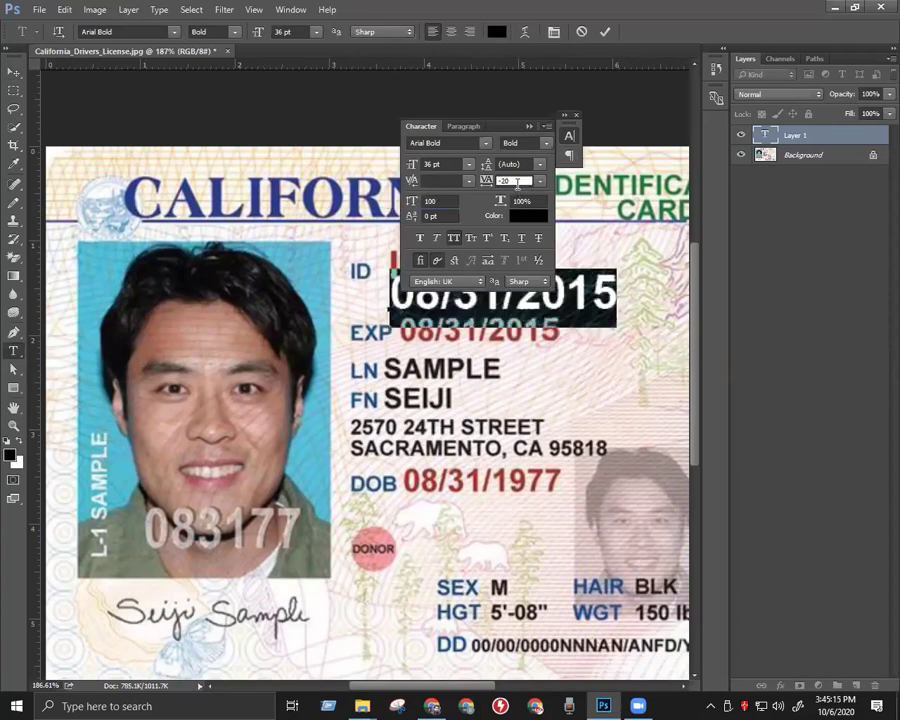
pyautogui.click(540, 183)
pyautogui.click(543, 293)
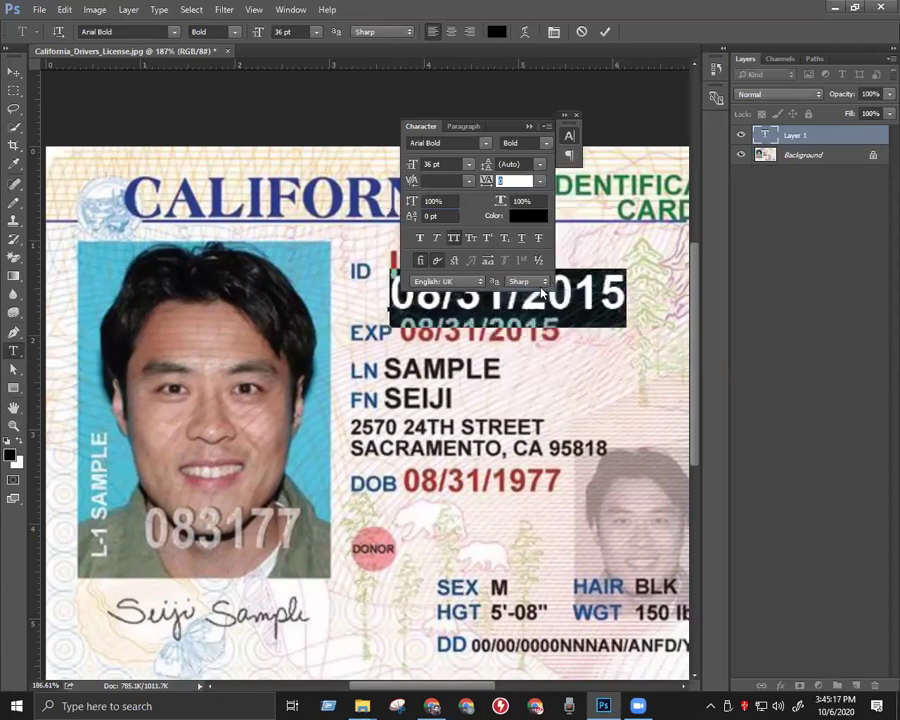
pyautogui.moveTo(487, 130); pyautogui.dragTo(702, 168)
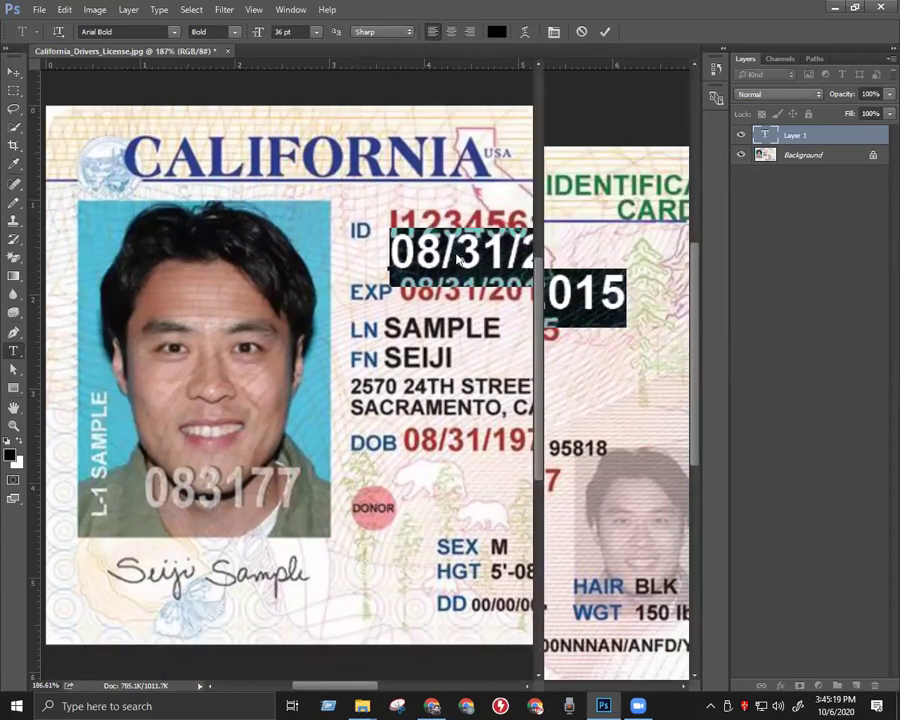
pyautogui.moveTo(447, 137); pyautogui.dragTo(216, 131)
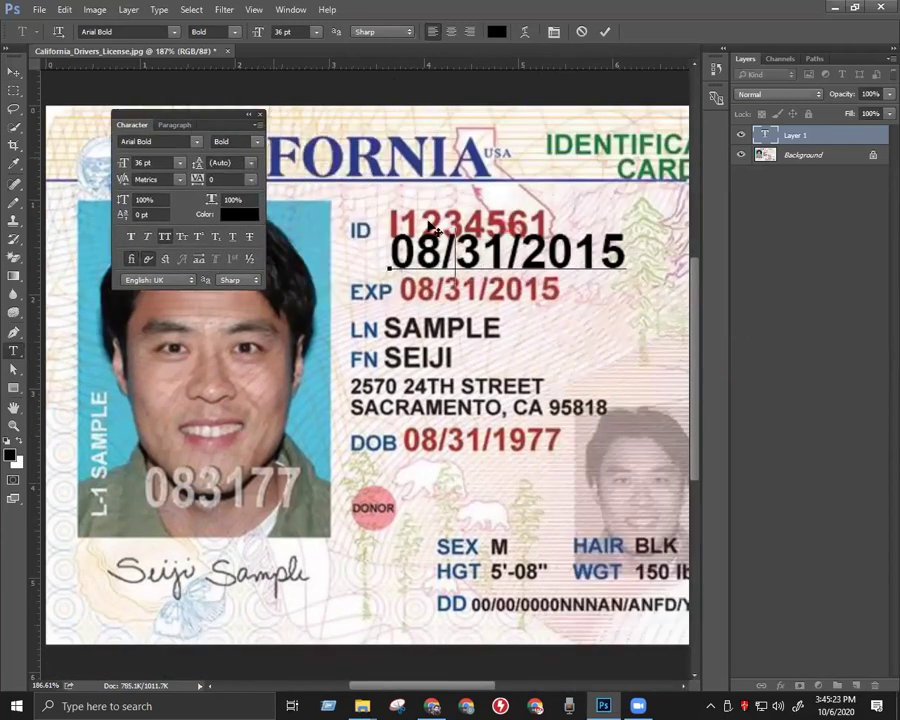
# Reduce the whole date text's font size to 24 pt
pyautogui.doubleClick(482, 250)
pyautogui.click(482, 250)
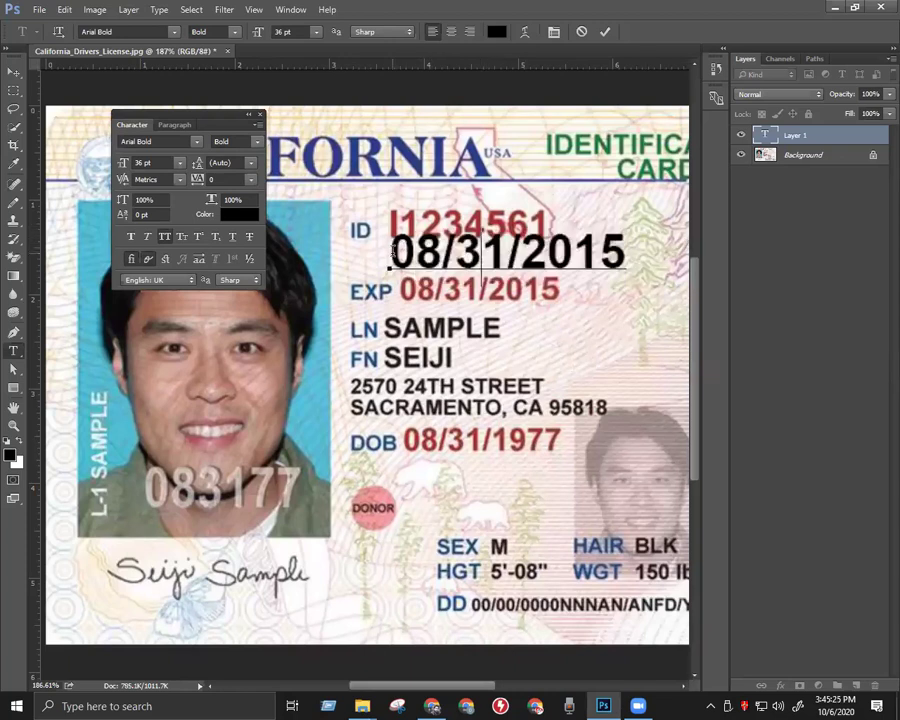
pyautogui.hotkey('ctrl', 'a')
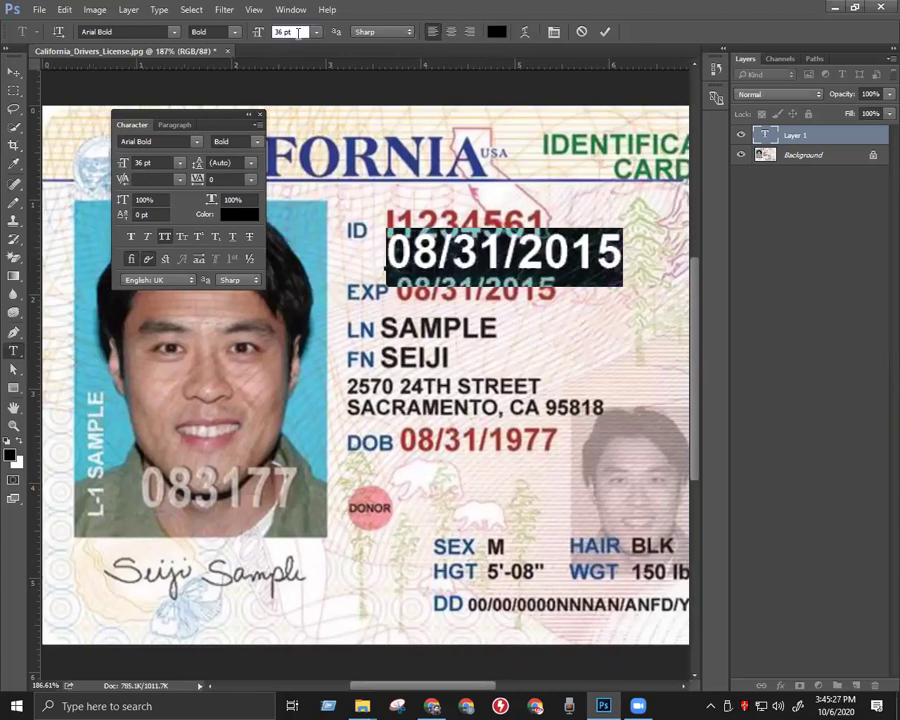
pyautogui.press('Down')
pyautogui.press('Down')
pyautogui.press('Down')
pyautogui.press('Down')
pyautogui.press('Down')
pyautogui.press('Down')
pyautogui.press('Down')
pyautogui.press('Down')
pyautogui.press('Down')
pyautogui.press('Down')
pyautogui.press('Down')
pyautogui.press('Down')
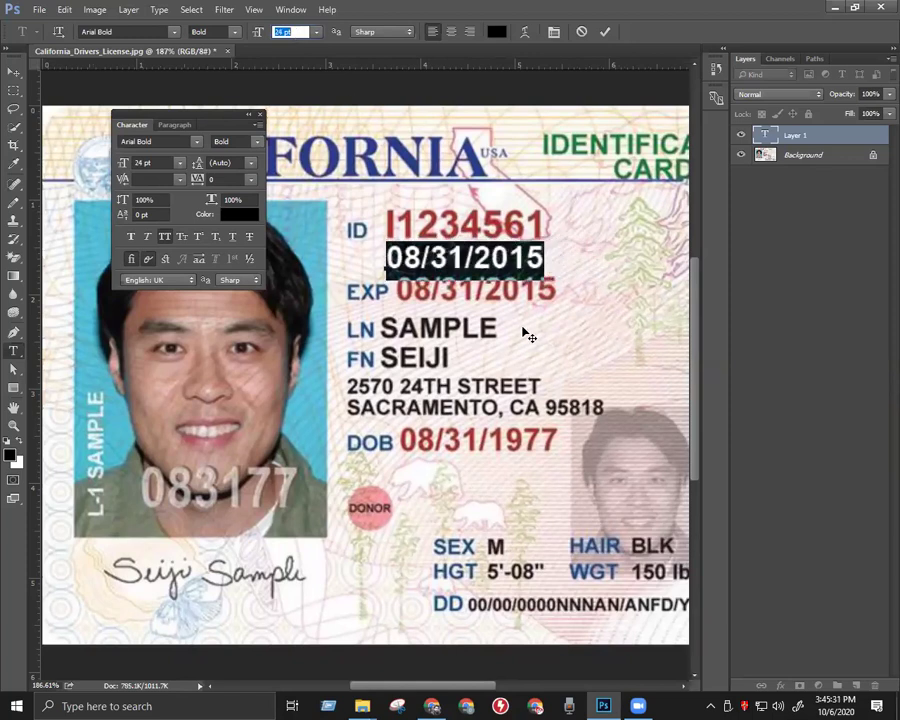
# Move the new date text so its start lines up with the printed expiry date below, and commit the text edit
pyautogui.moveTo(527, 335); pyautogui.dragTo(537, 337)
pyautogui.click(604, 33)
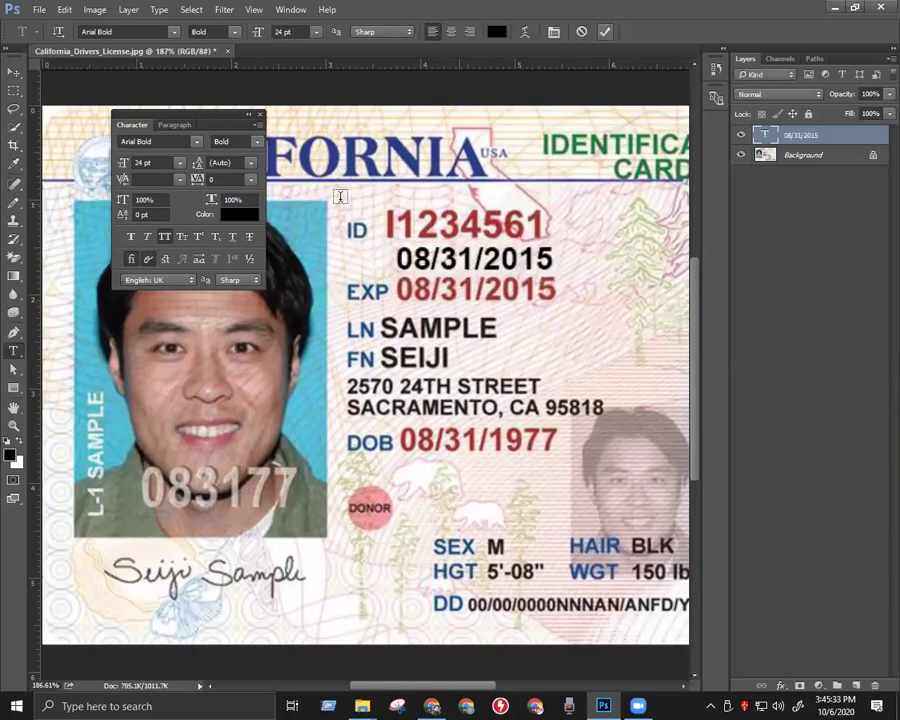
# Browse the installed fonts from Aileron to Calibri, comparing their previews on the new date text with the printed expiry date
pyautogui.click(198, 142)
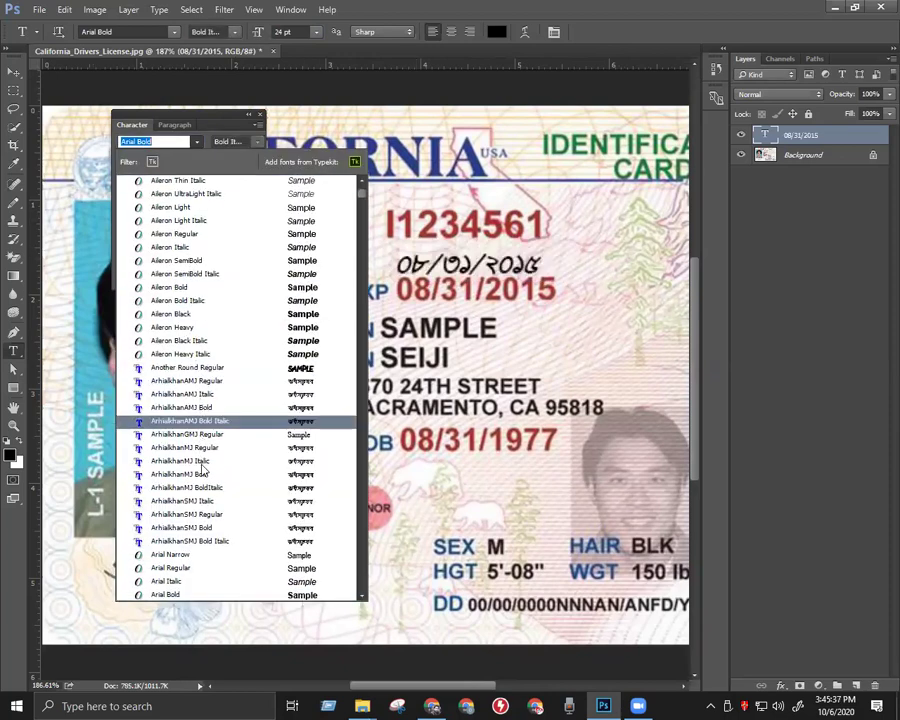
pyautogui.scroll(-1, 218, 550)
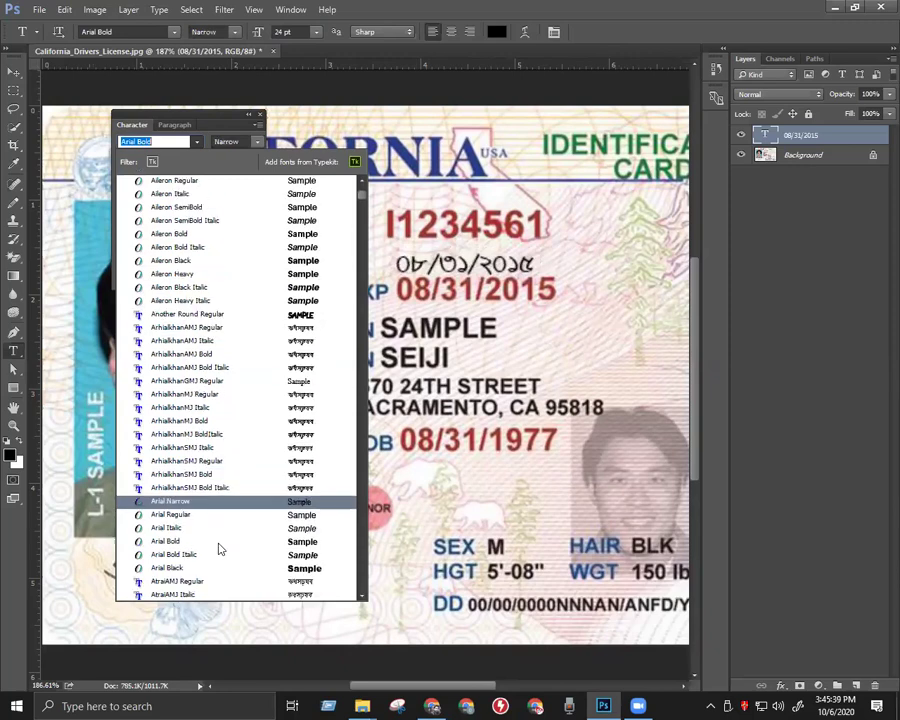
pyautogui.scroll(-6, 218, 550)
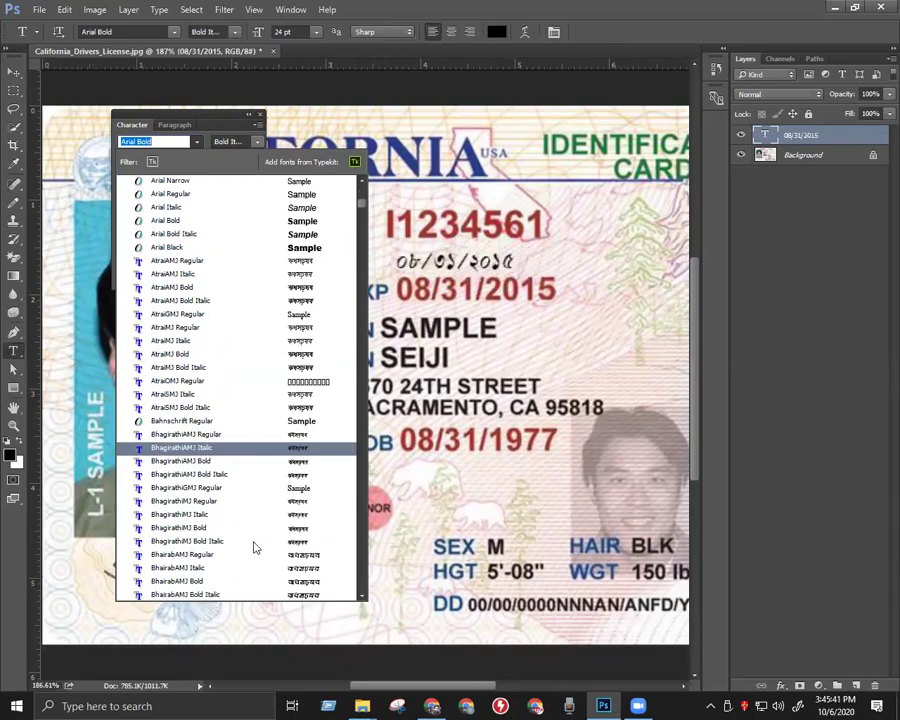
pyautogui.scroll(-6, 255, 540)
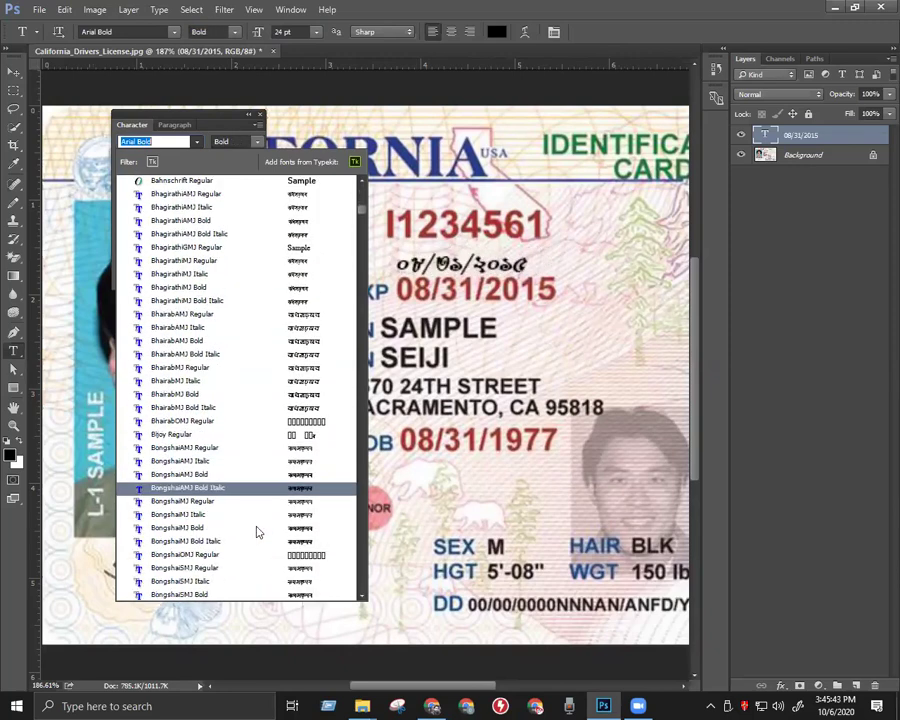
pyautogui.scroll(-2, 256, 530)
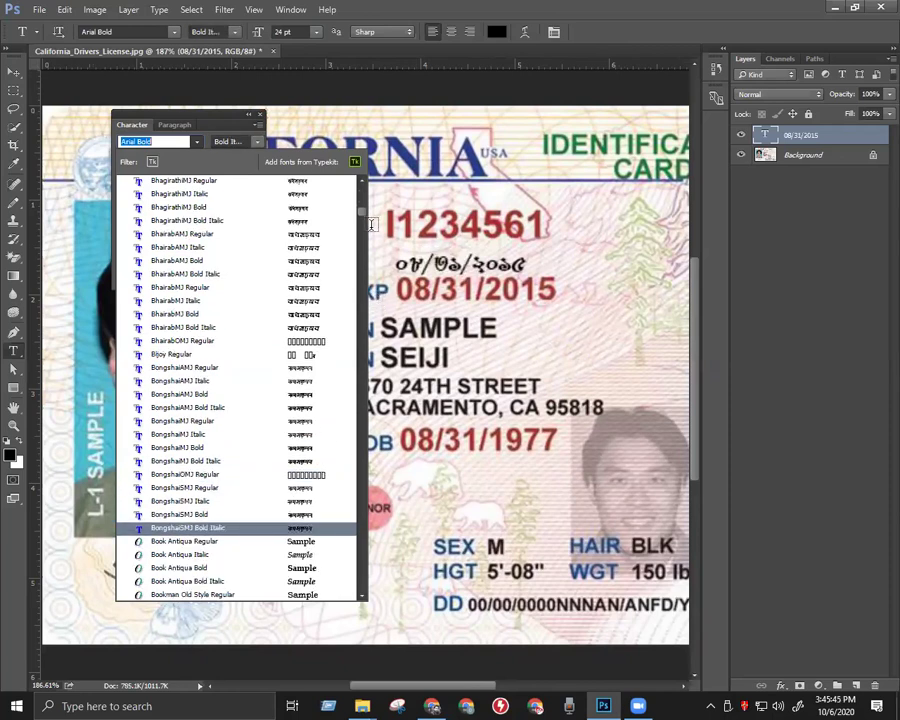
pyautogui.moveTo(362, 220); pyautogui.dragTo(364, 231)
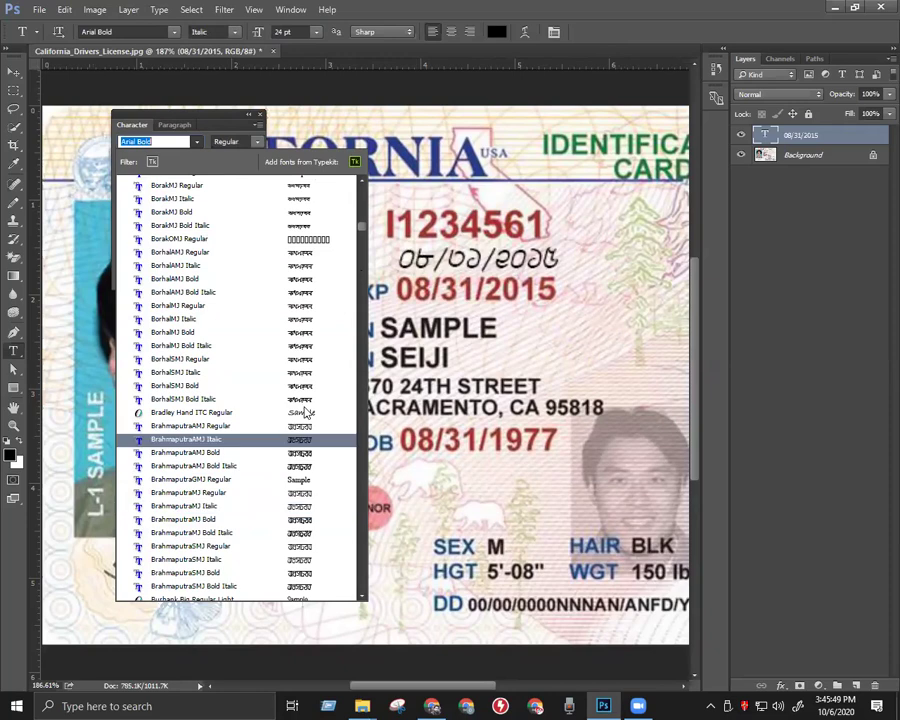
pyautogui.scroll(-7, 305, 400)
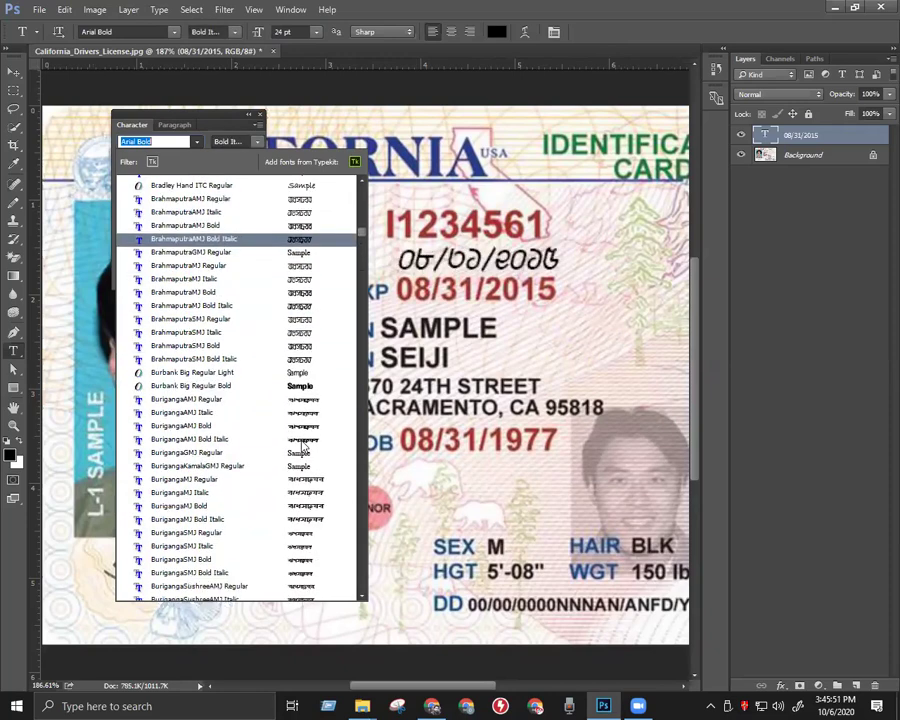
pyautogui.scroll(-6, 295, 440)
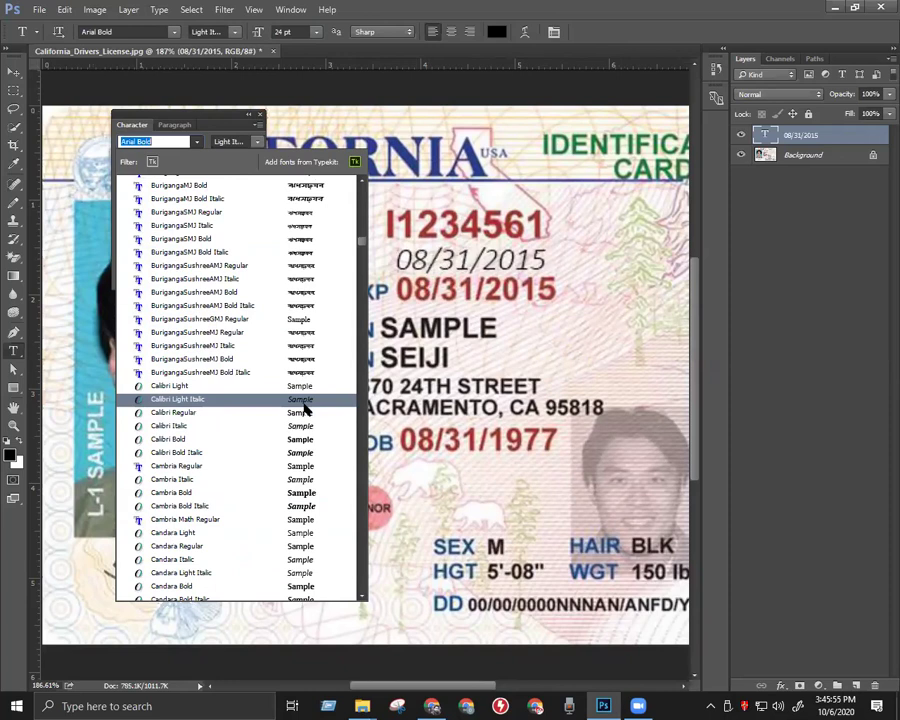
# Preview the Calibri, Cambria, Candara and Caveat font styles one after another on the new date text
pyautogui.press('Down')
pyautogui.press('Down')
pyautogui.press('Down')
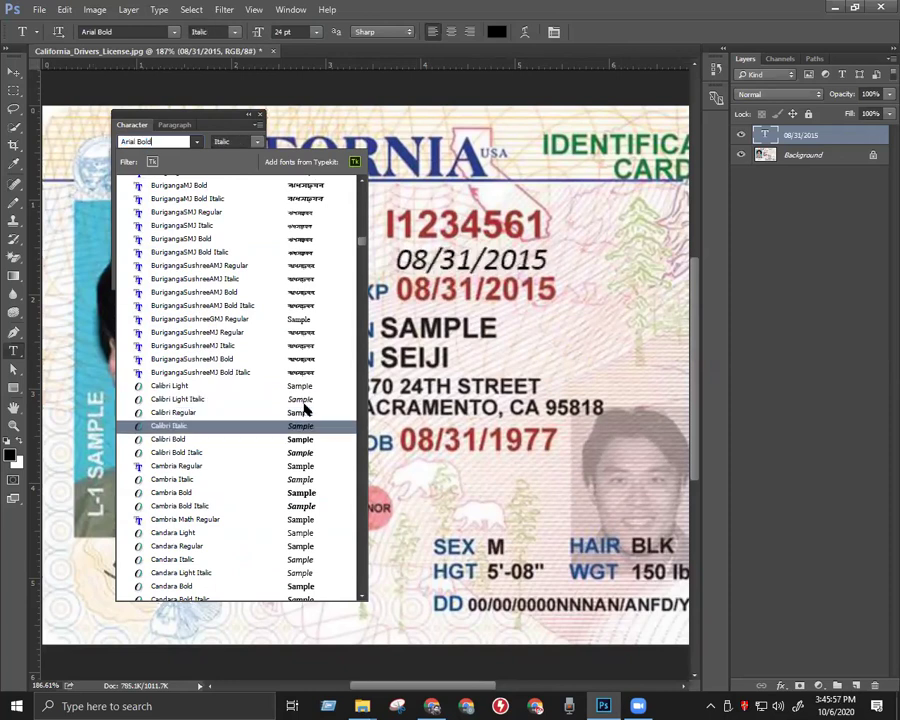
pyautogui.press('Down')
pyautogui.press('Down')
pyautogui.press('Down')
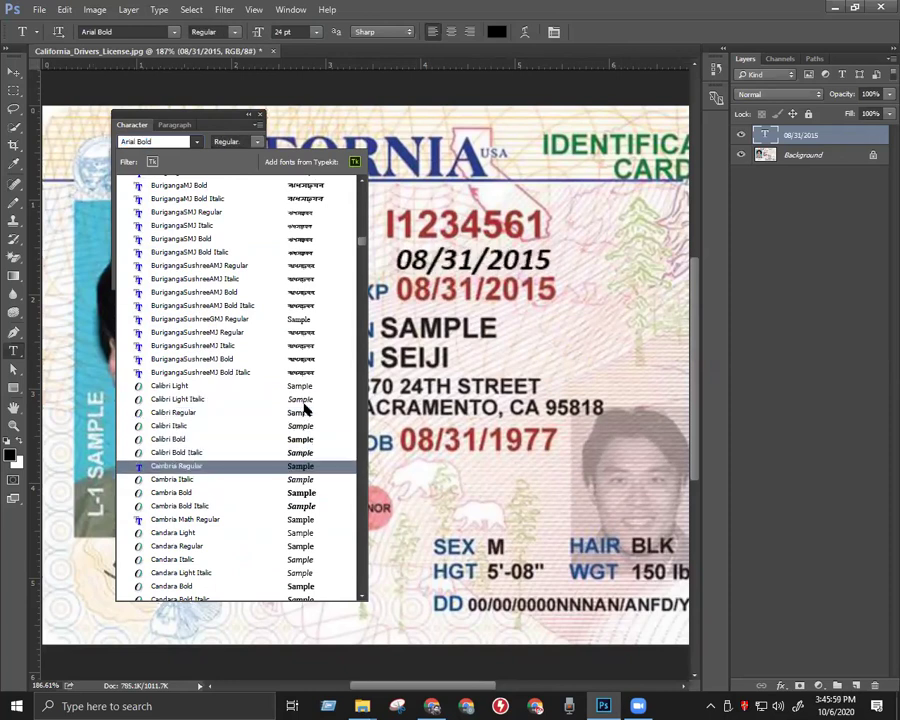
pyautogui.press('Down')
pyautogui.press('Down')
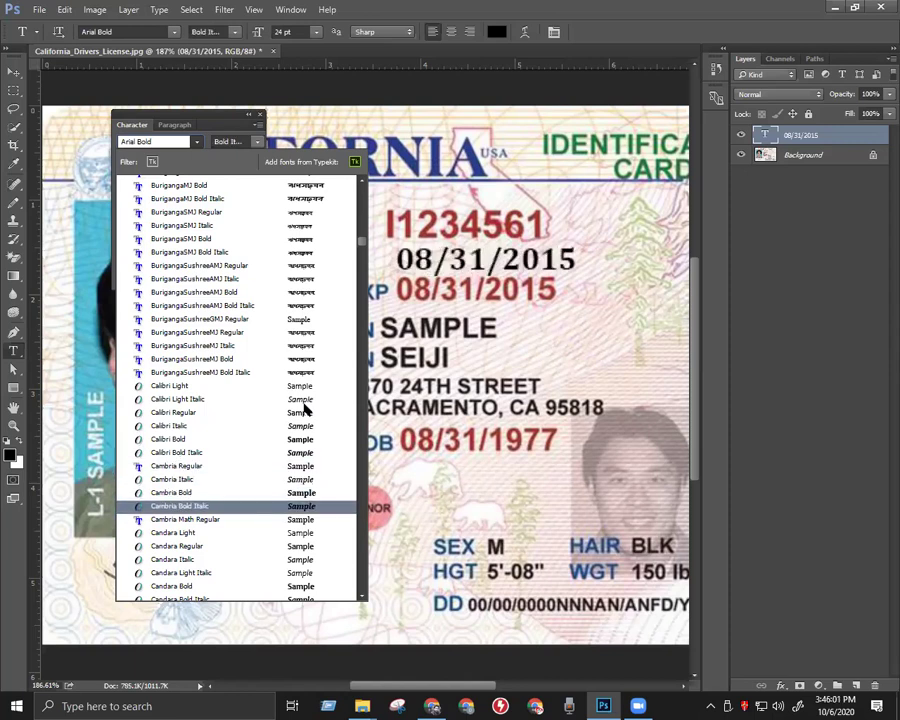
pyautogui.press('Down')
pyautogui.press('Down')
pyautogui.press('Down')
pyautogui.press('Down')
pyautogui.press('Down')
pyautogui.press('Down')
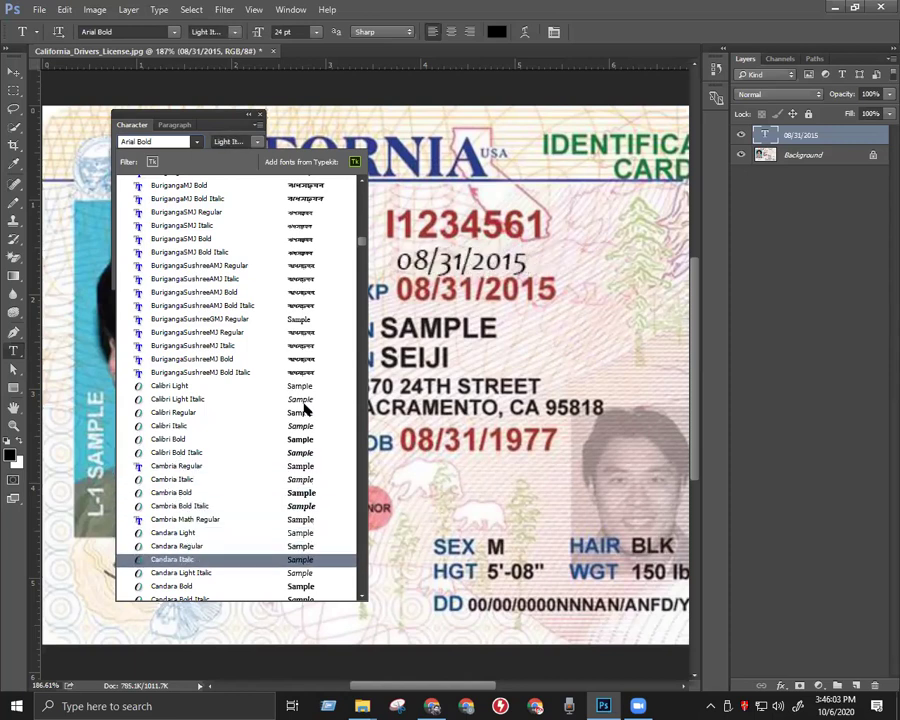
pyautogui.press('Down')
pyautogui.press('Down')
pyautogui.press('Down')
pyautogui.press('Down')
pyautogui.press('Down')
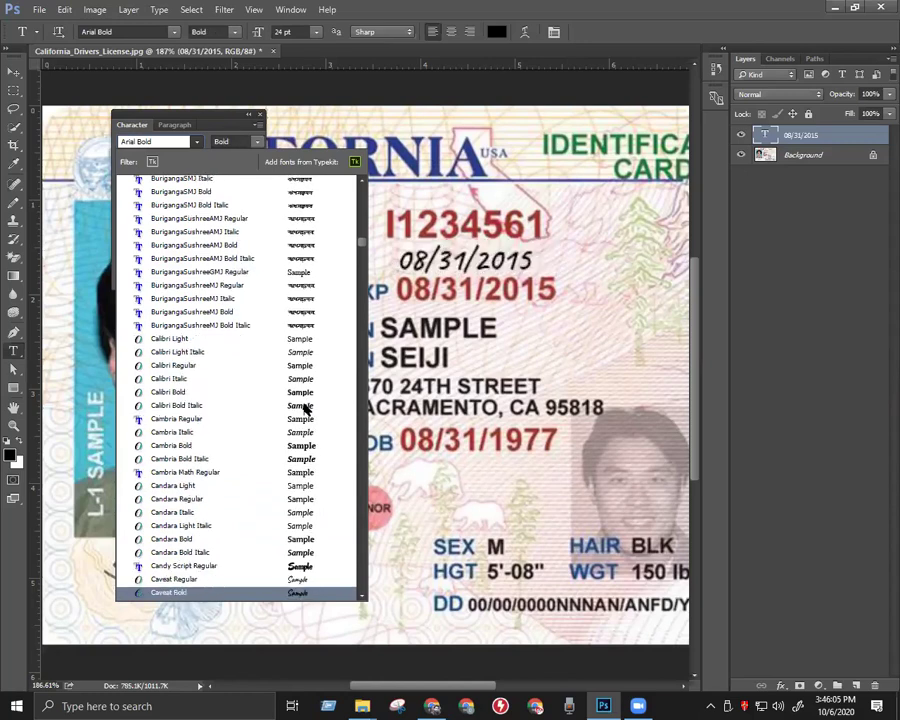
# Preview the fonts from Caveat Brush through the Chandrabati and Chitra families on the new date text
pyautogui.press('Down')
pyautogui.press('Down')
pyautogui.press('Down')
pyautogui.press('Down')
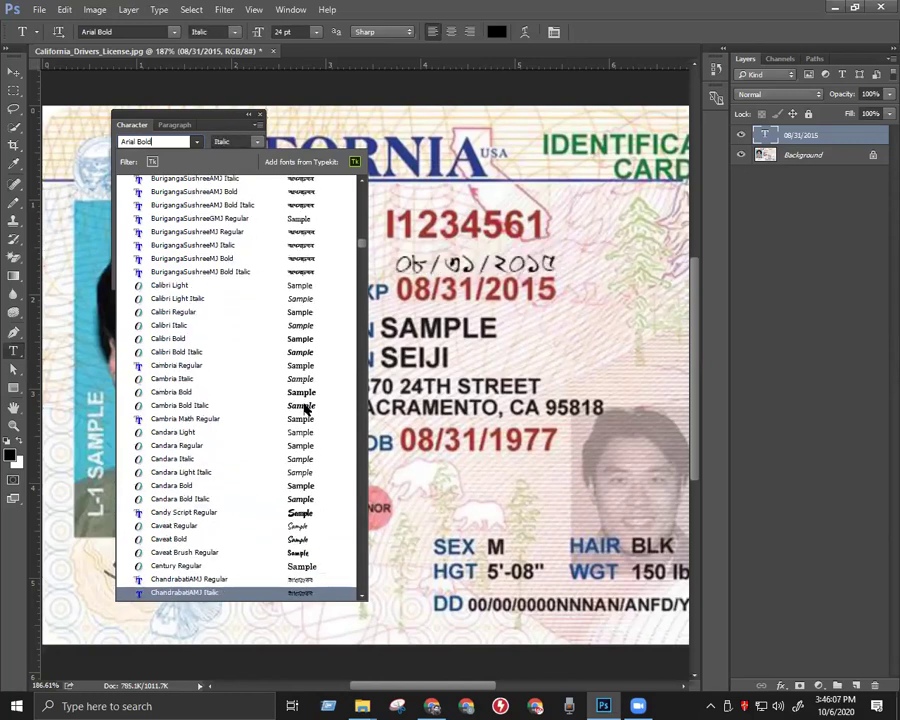
pyautogui.press('Down')
pyautogui.press('Down')
pyautogui.press('Down')
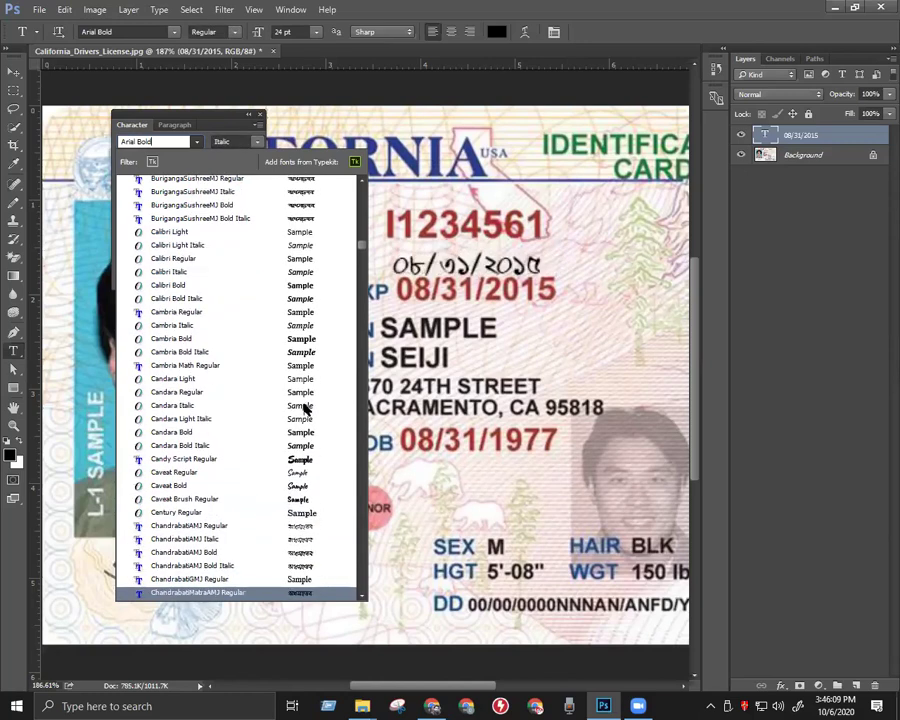
pyautogui.press('Down')
pyautogui.press('Down')
pyautogui.press('Down')
pyautogui.press('Down')
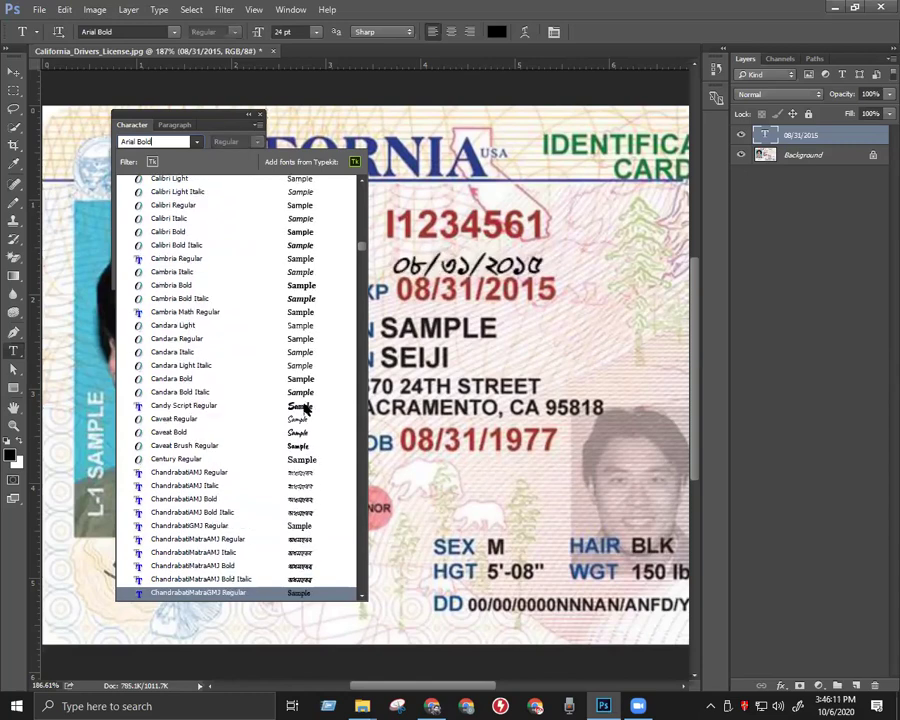
pyautogui.press('Down')
pyautogui.press('Down')
pyautogui.press('Down')
pyautogui.press('Down')
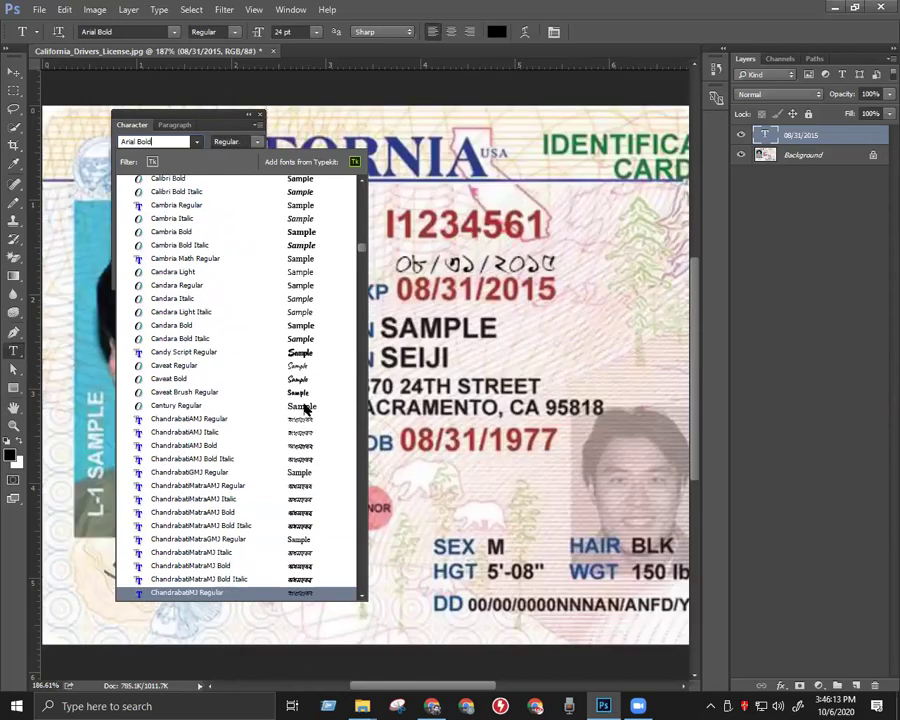
pyautogui.press('Down')
pyautogui.press('Down')
pyautogui.press('Down')
pyautogui.press('Down')
pyautogui.press('Down')
pyautogui.press('Down')
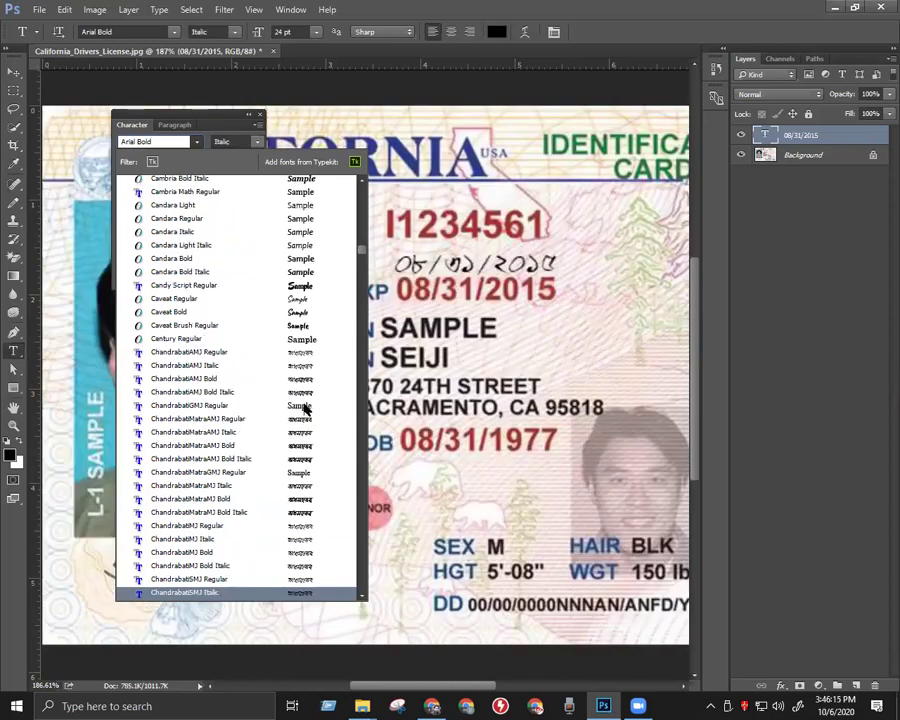
pyautogui.press('Down')
pyautogui.press('Down')
pyautogui.press('Down')
pyautogui.press('Down')
pyautogui.press('Down')
pyautogui.press('Down')
pyautogui.press('Down')
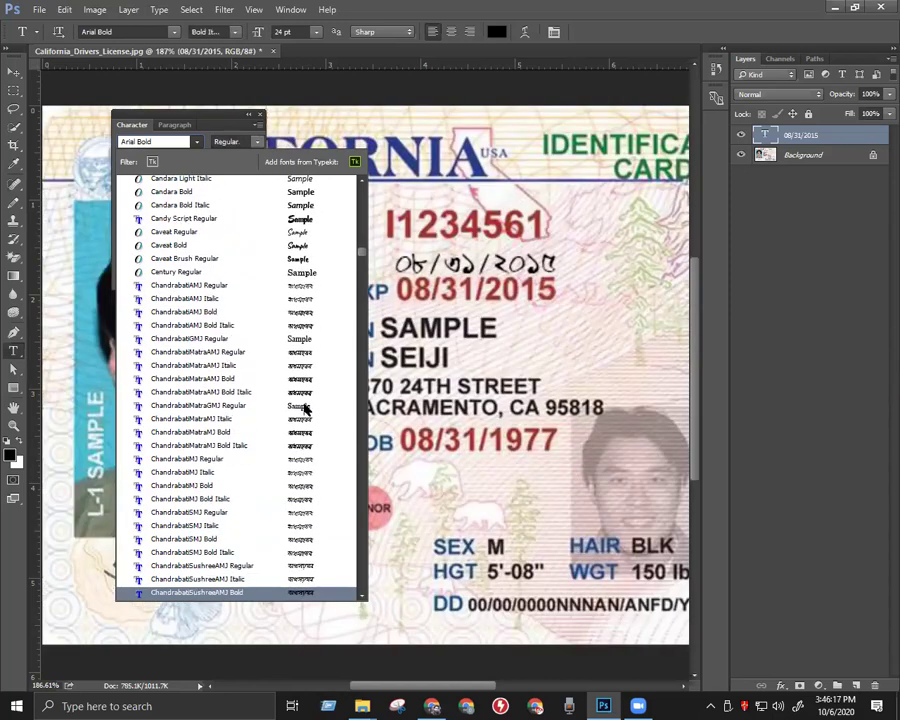
pyautogui.press('Down')
pyautogui.press('Down')
pyautogui.press('Down')
pyautogui.press('Down')
pyautogui.press('Down')
pyautogui.press('Down')
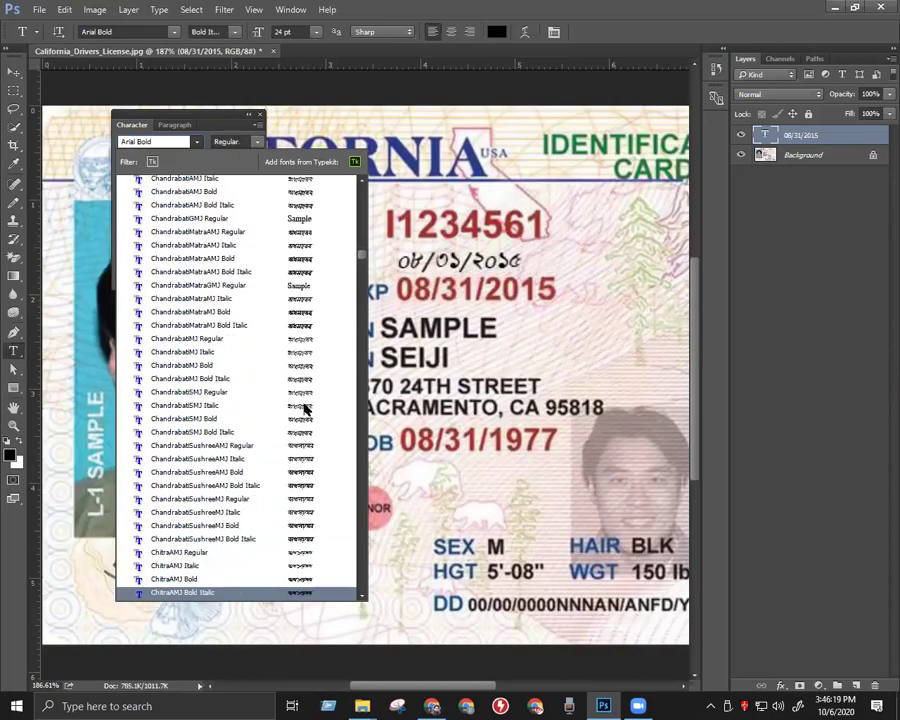
pyautogui.press('Down')
pyautogui.press('Down')
pyautogui.press('Down')
pyautogui.press('Down')
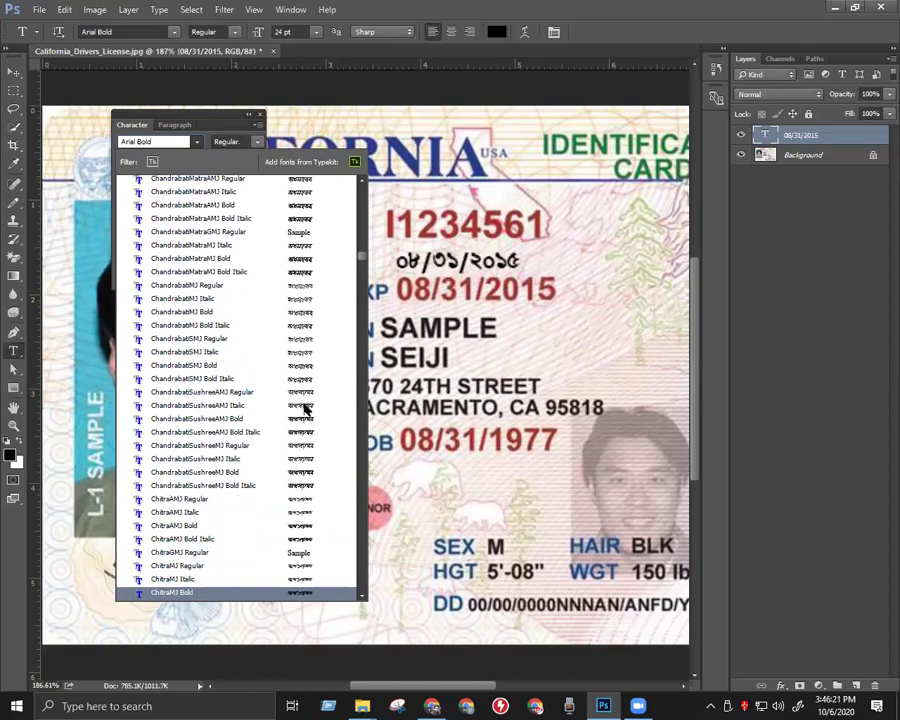
pyautogui.press('Down')
pyautogui.press('Down')
pyautogui.press('Down')
pyautogui.press('Down')
pyautogui.press('Down')
pyautogui.press('Down')
pyautogui.press('Down')
pyautogui.press('Down')
pyautogui.press('Down')
pyautogui.press('Down')
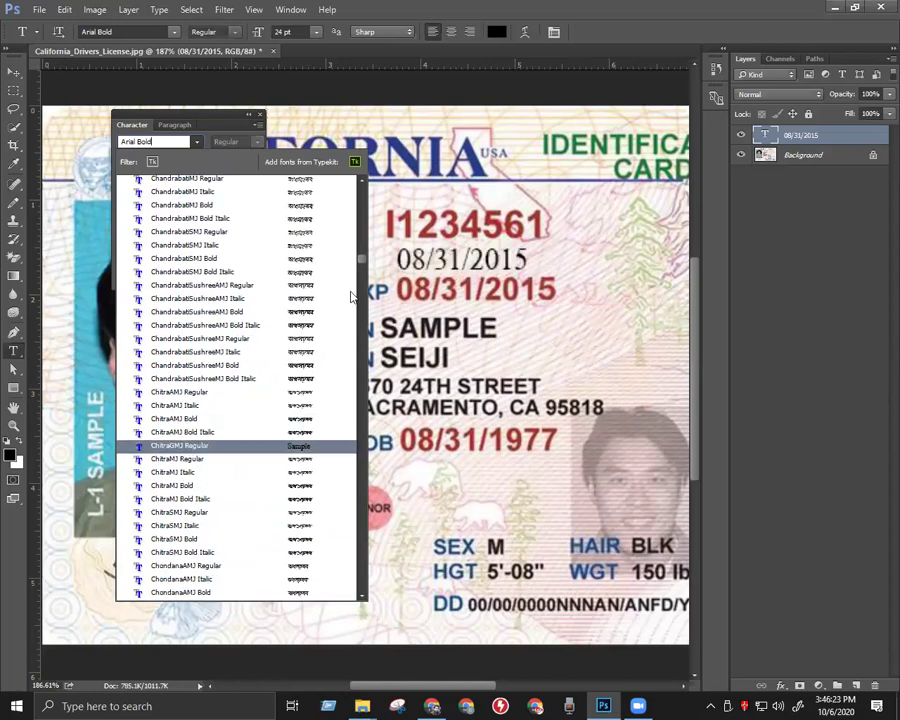
# Skip ahead in the font list and examine the fonts from Jomuna through Kollektif to Lato for a match with the printed date
pyautogui.moveTo(358, 258); pyautogui.dragTo(375, 334)
pyautogui.scroll(-8, 325, 410)
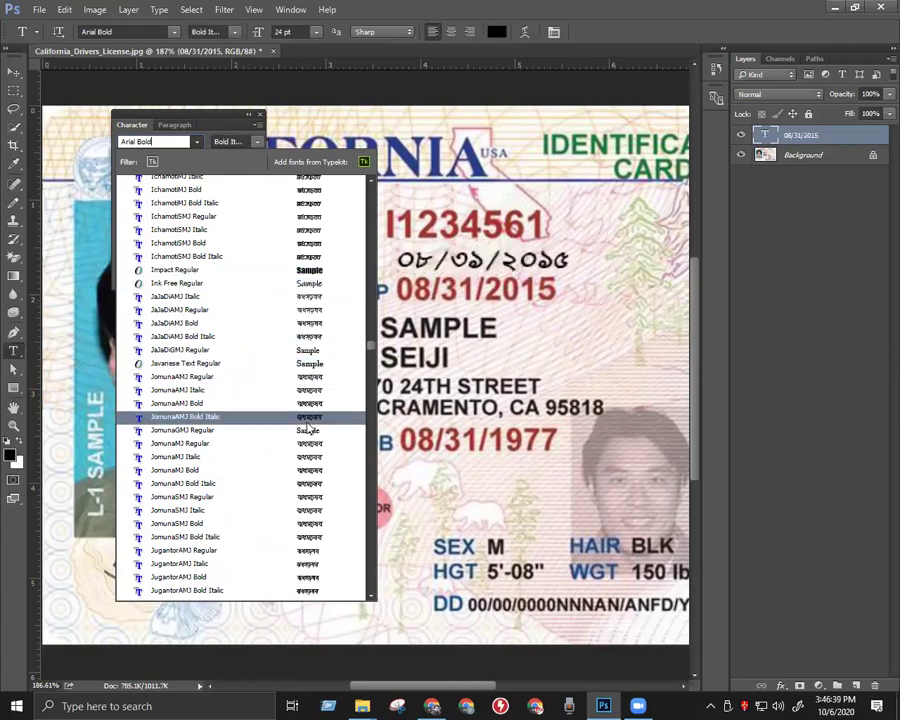
pyautogui.scroll(-7, 310, 441)
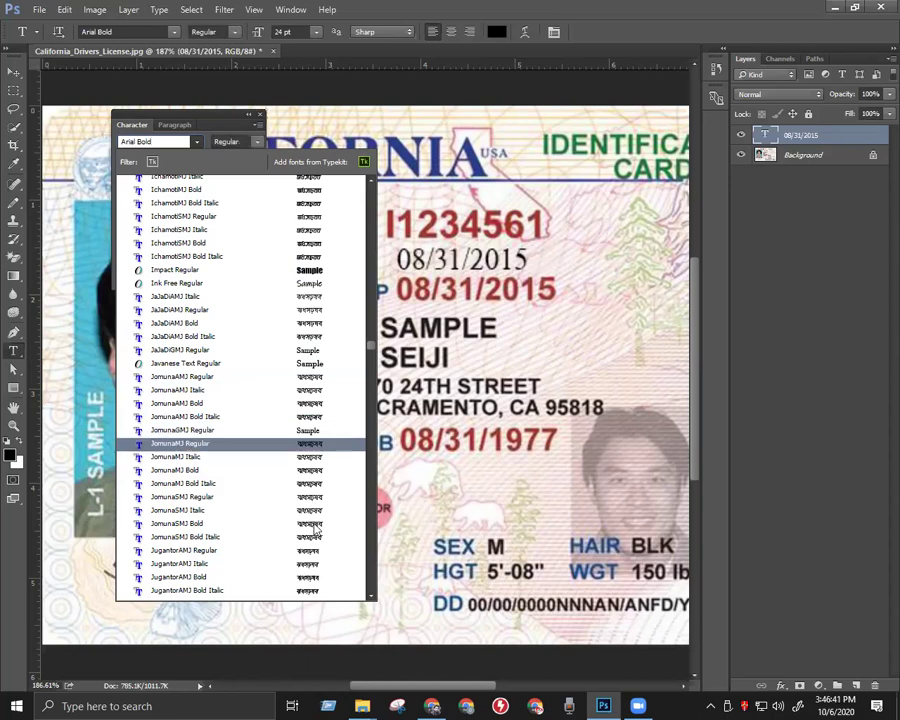
pyautogui.scroll(-5, 310, 490)
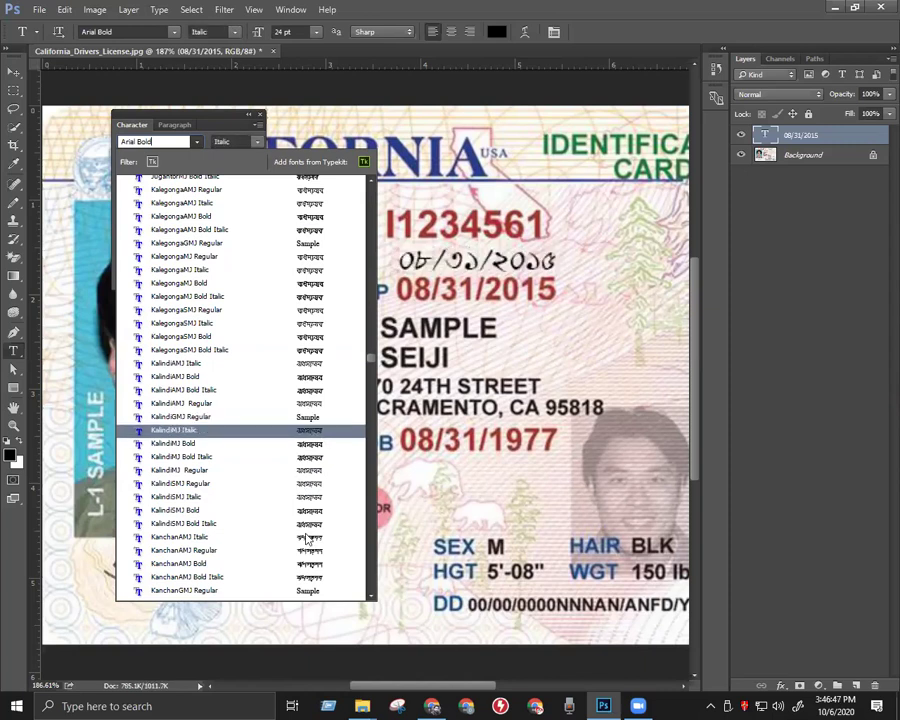
pyautogui.scroll(-10, 310, 520)
pyautogui.scroll(-2, 322, 538)
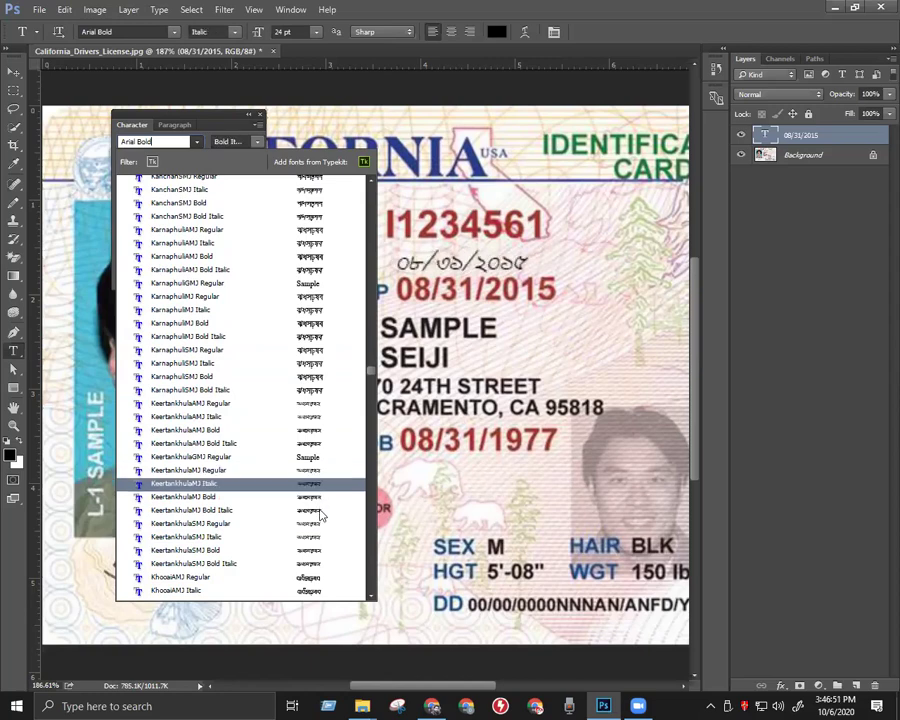
pyautogui.scroll(-3, 322, 538)
pyautogui.scroll(-9, 322, 545)
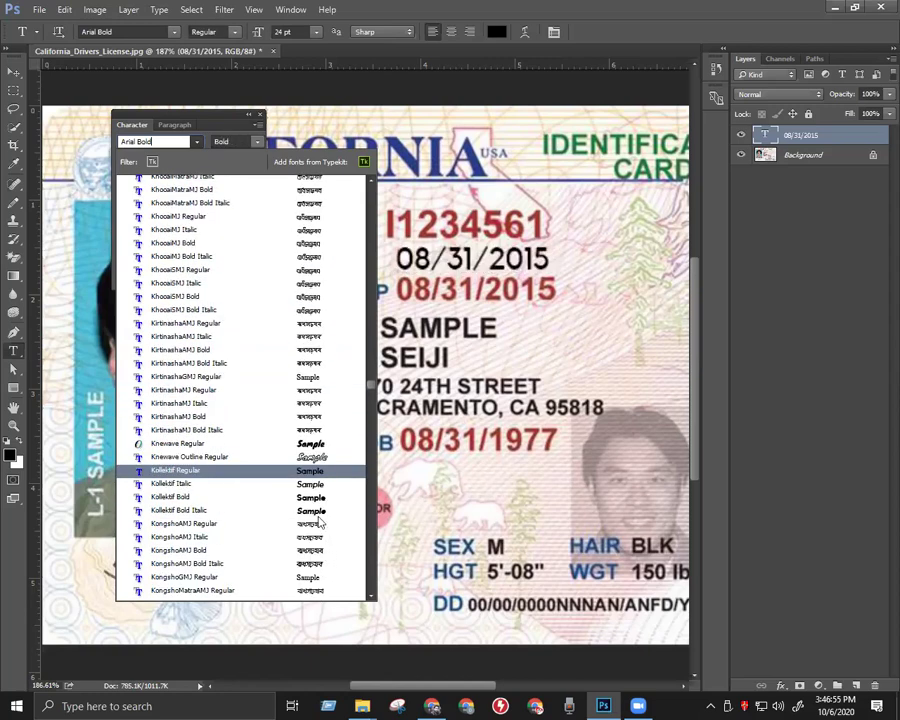
pyautogui.scroll(-1, 311, 488)
pyautogui.scroll(-6, 311, 488)
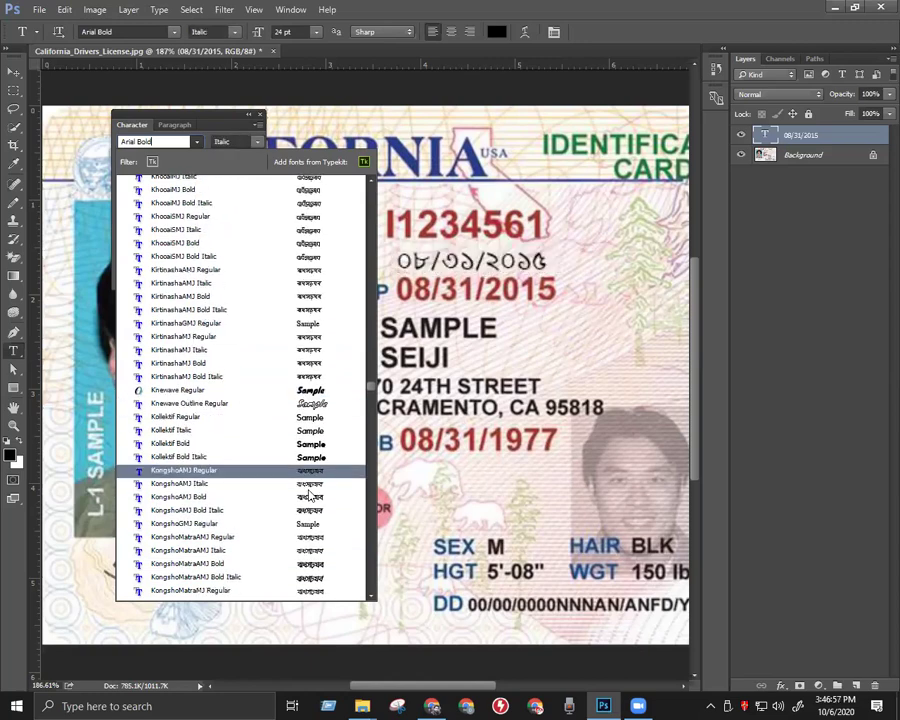
pyautogui.scroll(-5, 313, 512)
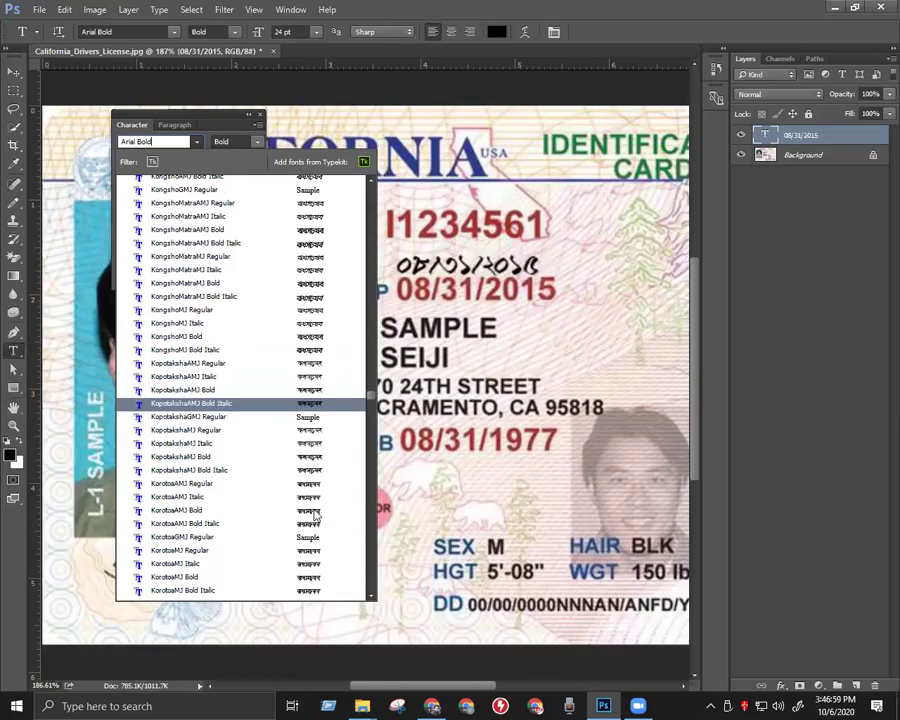
pyautogui.scroll(-9, 316, 513)
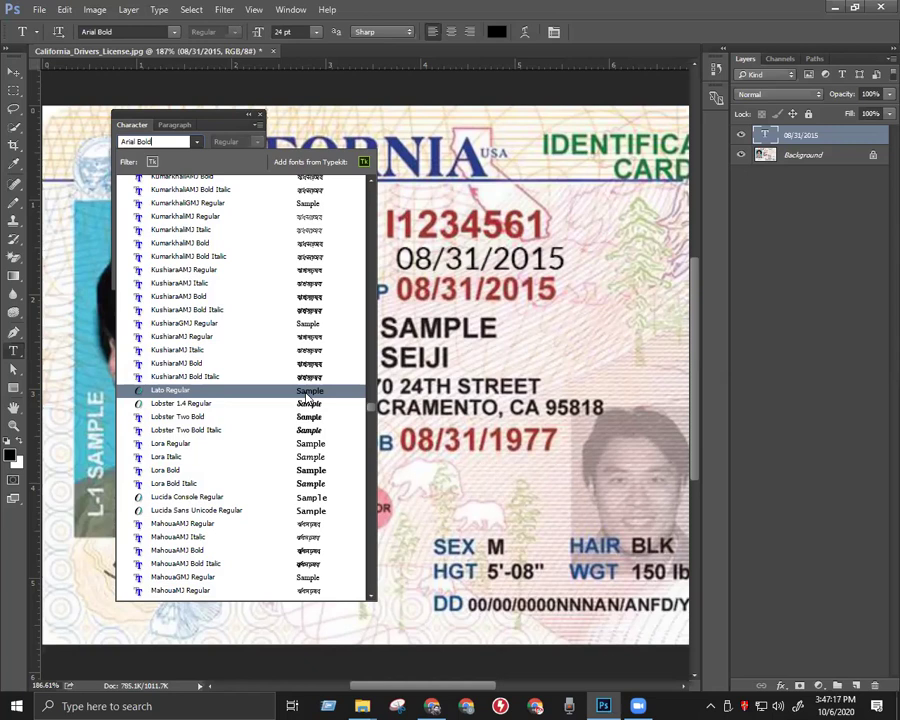
# Preview the Lobster, Lora and Lucida font styles one after another on the new date text
pyautogui.press('Down')
pyautogui.press('Down')
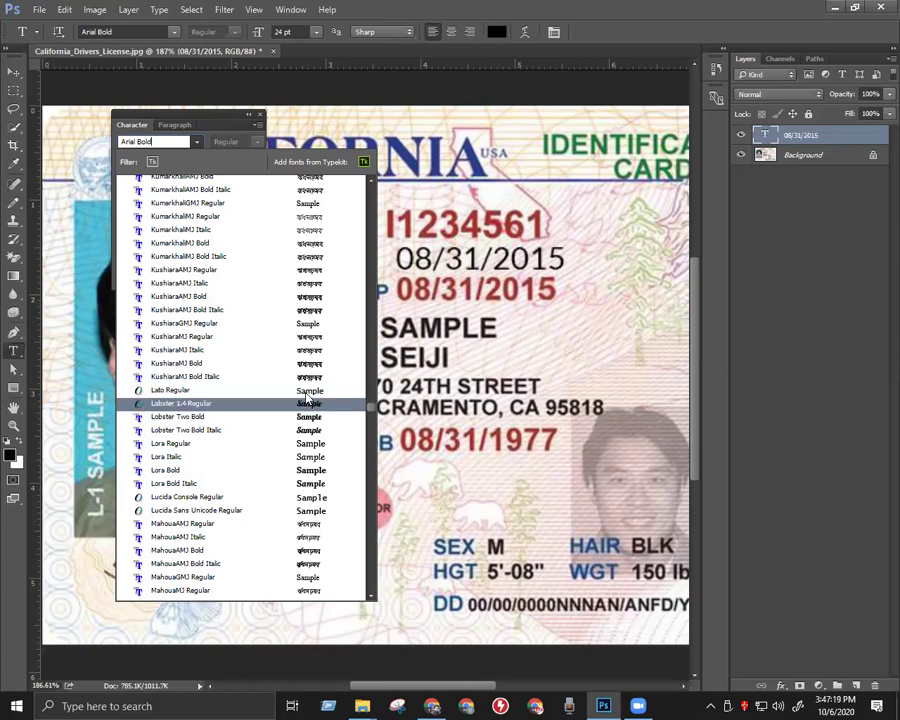
pyautogui.press('Down')
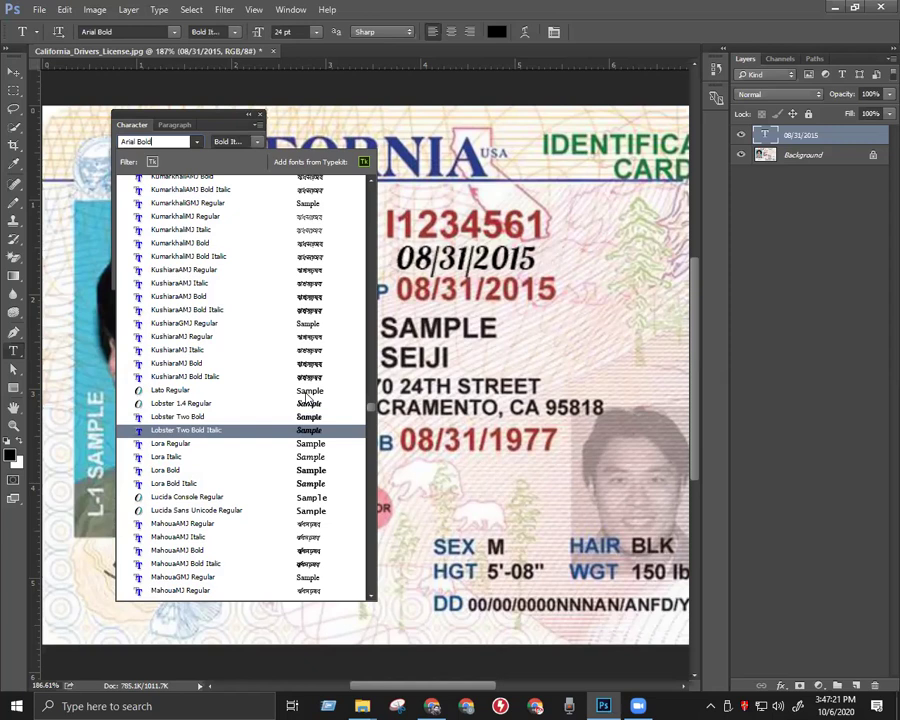
pyautogui.press('Down')
pyautogui.press('Down')
pyautogui.press('Down')
pyautogui.press('Down')
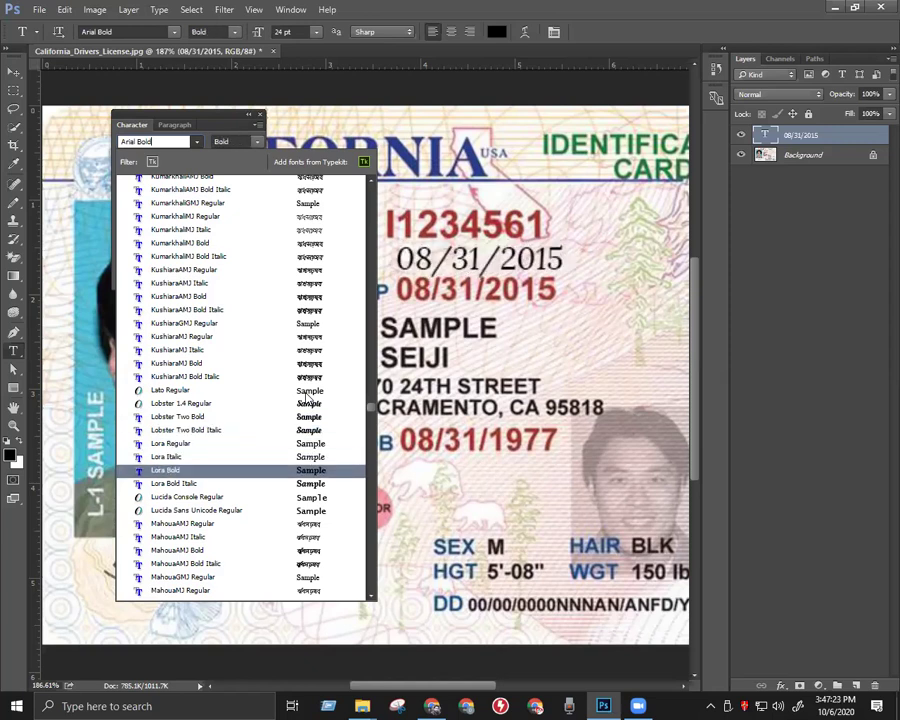
pyautogui.press('Down')
pyautogui.press('Down')
pyautogui.press('Down')
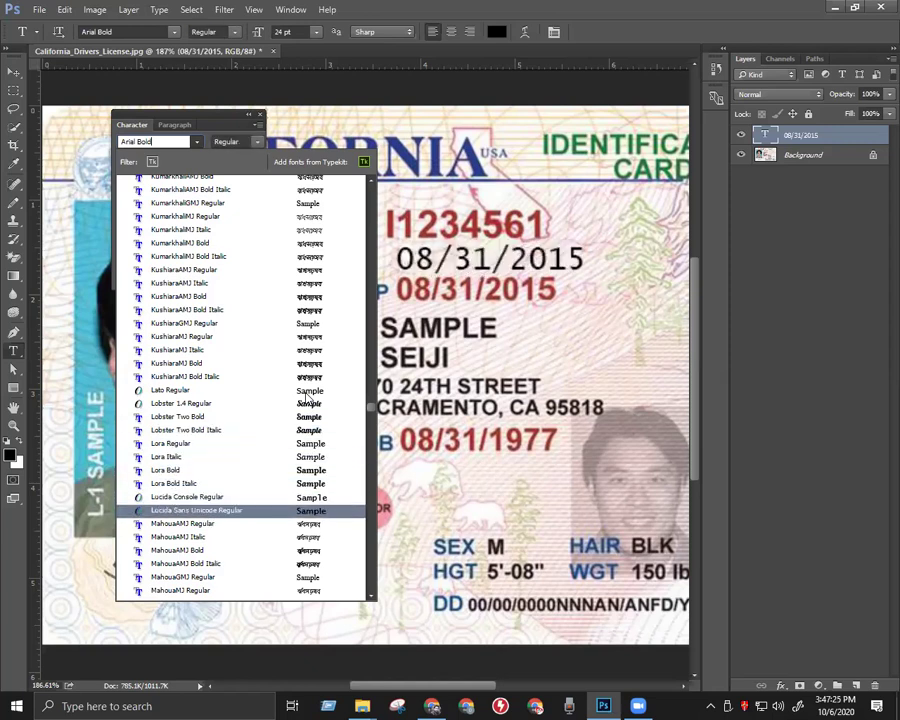
# Preview the Mahoua font family, Marlett and the first Meghna styles on the new date text
pyautogui.press('Down')
pyautogui.press('Down')
pyautogui.press('Down')
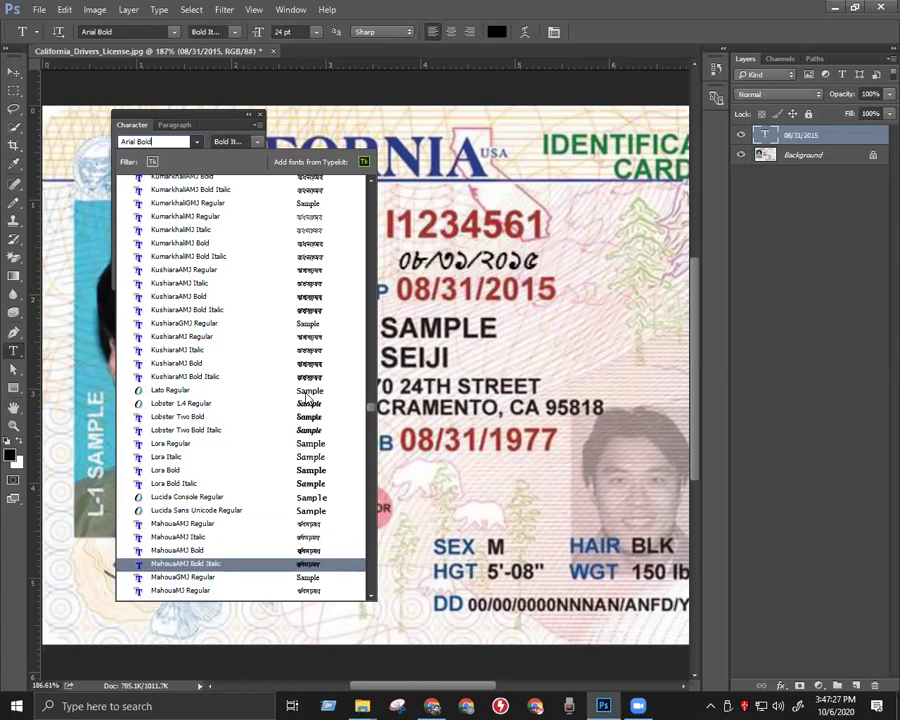
pyautogui.press('Down')
pyautogui.press('Down')
pyautogui.press('Down')
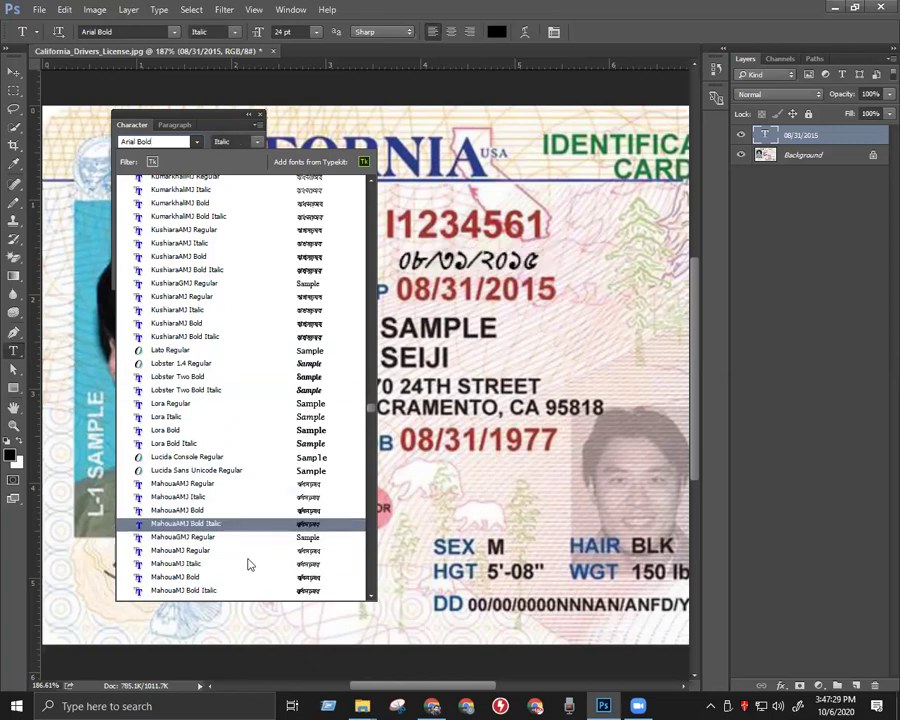
pyautogui.press('Up')
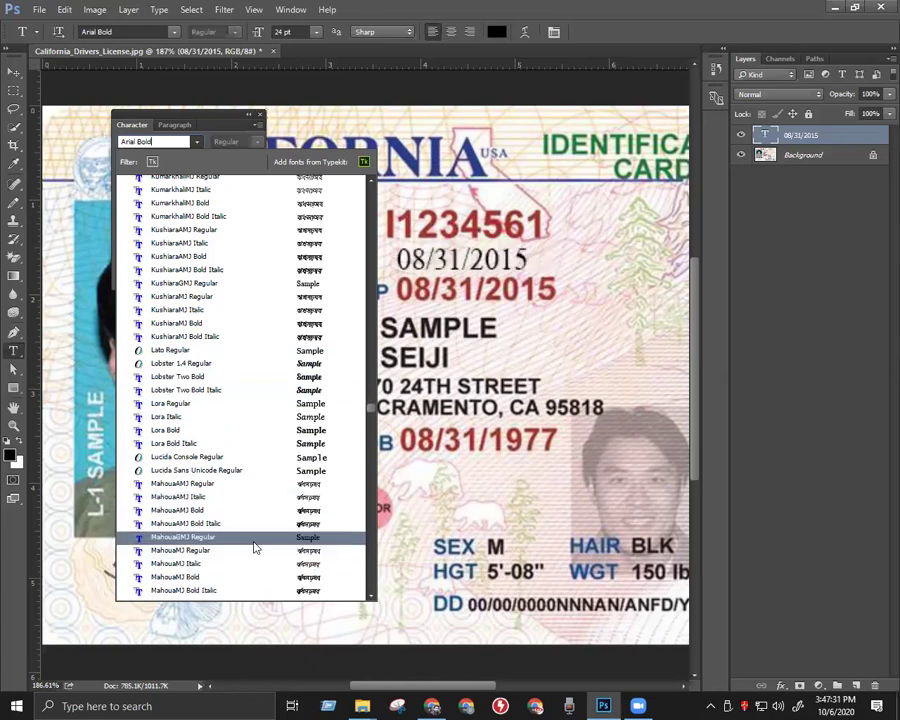
pyautogui.press('Down')
pyautogui.press('Down')
pyautogui.press('Down')
pyautogui.press('Down')
pyautogui.press('Down')
pyautogui.press('Down')
pyautogui.press('Down')
pyautogui.press('Down')
pyautogui.press('Down')
pyautogui.press('Down')
pyautogui.press('Down')
pyautogui.press('Down')
pyautogui.press('Down')
pyautogui.press('Down')
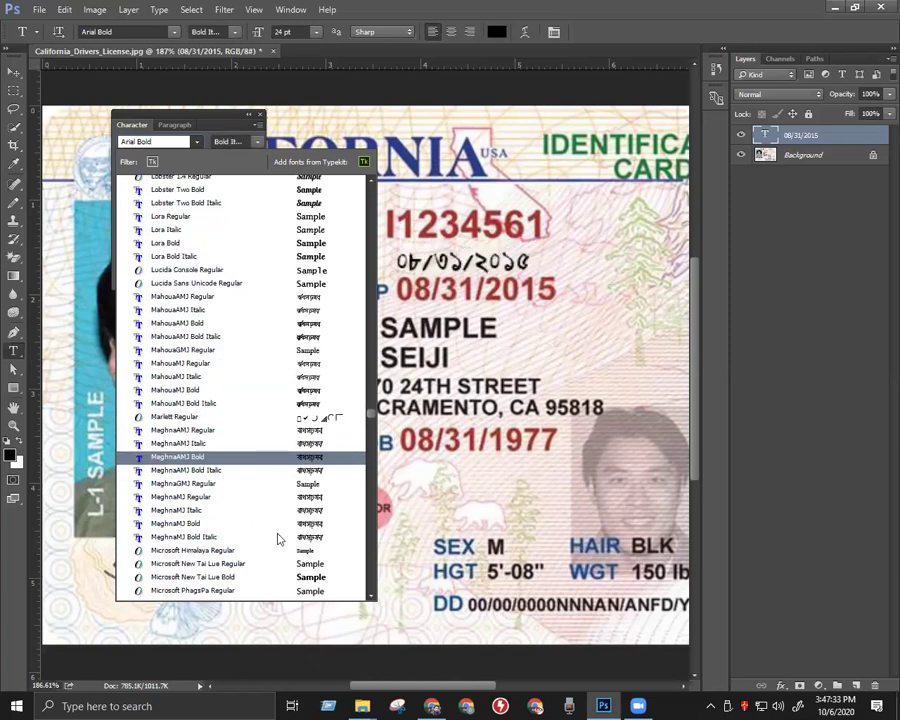
# Examine the Microsoft fonts from New Tai Lue through Yi Baiti against the printed expiry date
pyautogui.press('Up')
pyautogui.press('Up')
pyautogui.press('Up')
pyautogui.press('Up')
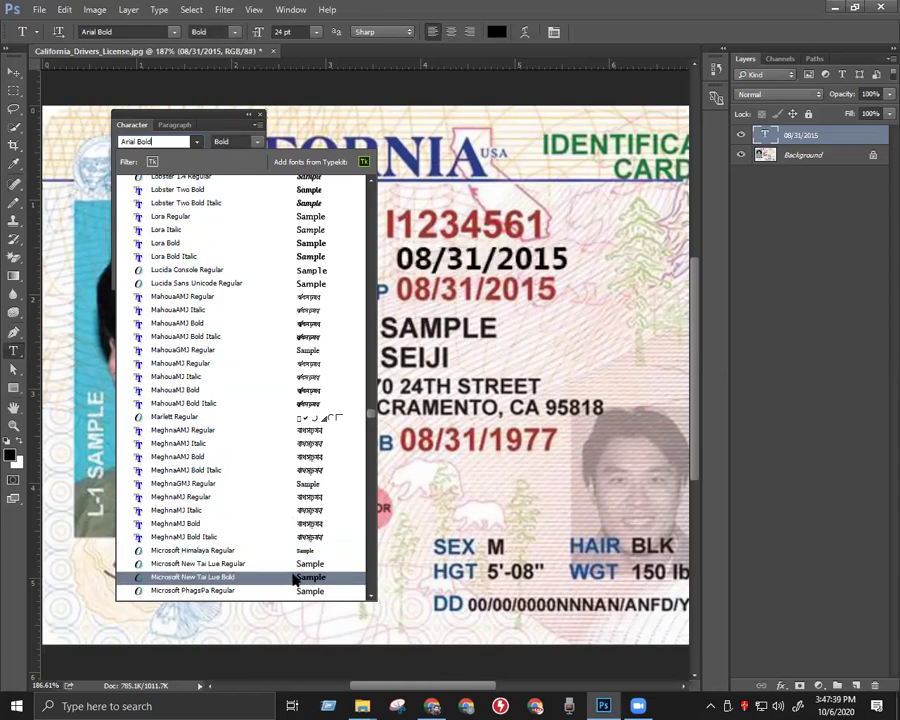
pyautogui.press('Up')
pyautogui.press('Down')
pyautogui.press('Down')
pyautogui.press('Down')
pyautogui.press('Down')
pyautogui.press('Down')
pyautogui.press('Down')
pyautogui.press('Down')
pyautogui.press('Down')
pyautogui.press('Down')
pyautogui.press('Down')
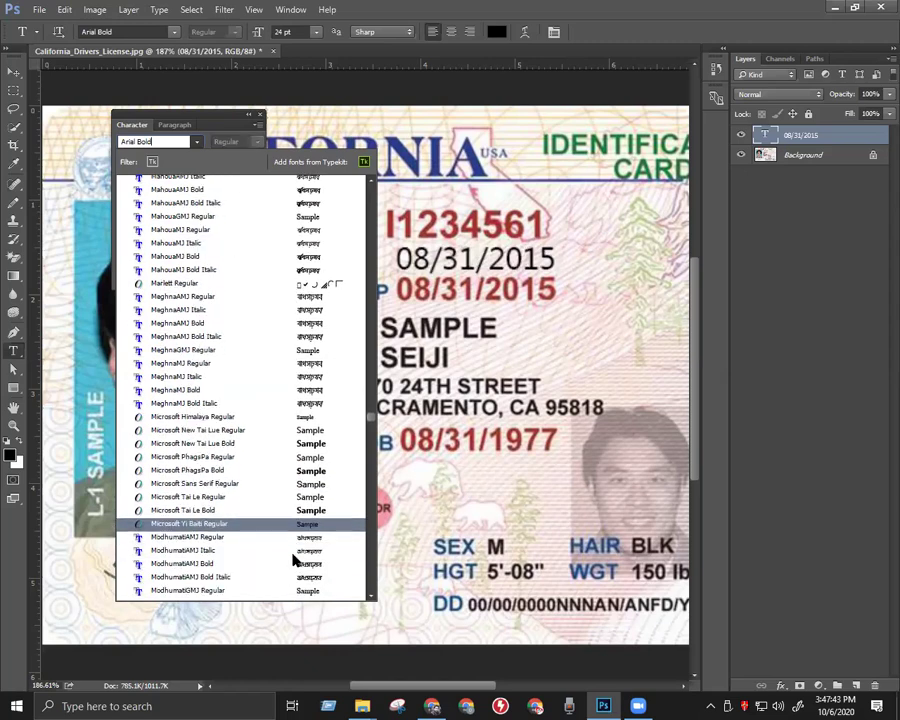
# Preview the fonts from the Modhumati, Mogrha and Mohanonda families to Mongolian Baiti on the new date text
pyautogui.press('Down')
pyautogui.press('Down')
pyautogui.press('Down')
pyautogui.press('Down')
pyautogui.press('Down')
pyautogui.press('Down')
pyautogui.press('Down')
pyautogui.press('Down')
pyautogui.press('Down')
pyautogui.press('Down')
pyautogui.press('Down')
pyautogui.press('Down')
pyautogui.press('Down')
pyautogui.press('Down')
pyautogui.press('Down')
pyautogui.press('Down')
pyautogui.press('Down')
pyautogui.press('Down')
pyautogui.press('Down')
pyautogui.press('Down')
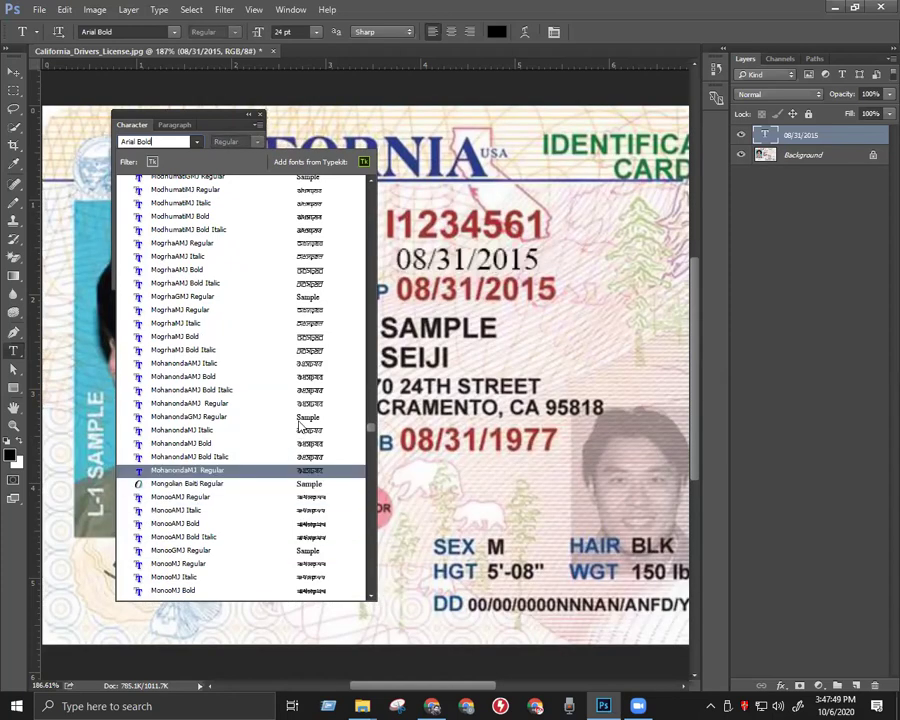
pyautogui.press('Down')
pyautogui.press('Down')
pyautogui.press('Down')
pyautogui.press('Down')
pyautogui.press('Down')
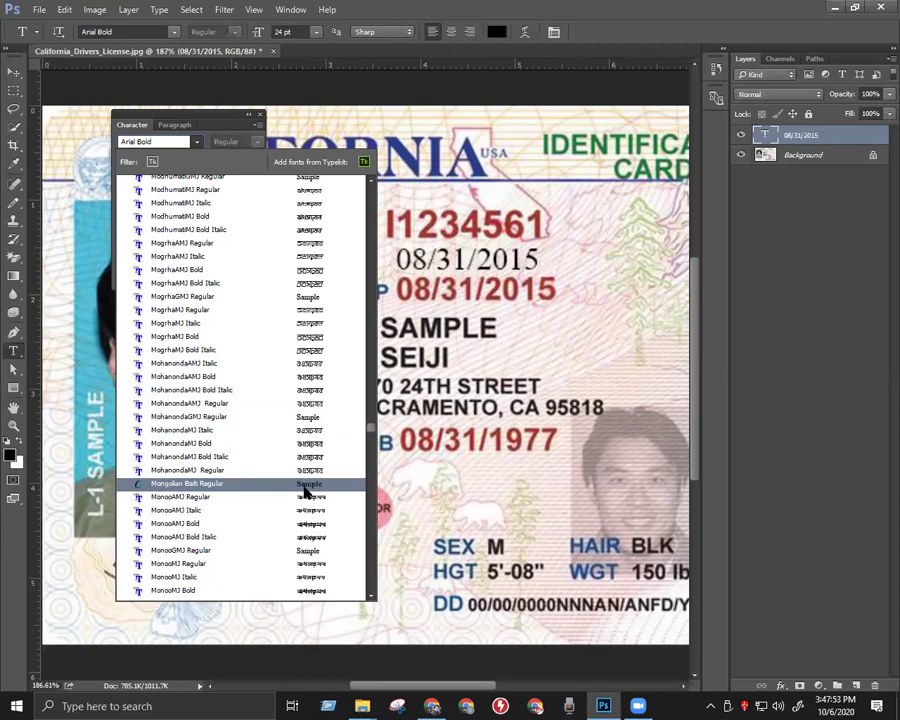
# Compare the Montserrat styles and the lighter Montserrat Alternates styles, up to Regular, with the printed expiry date
pyautogui.scroll(-3, 307, 490)
pyautogui.scroll(-3, 307, 488)
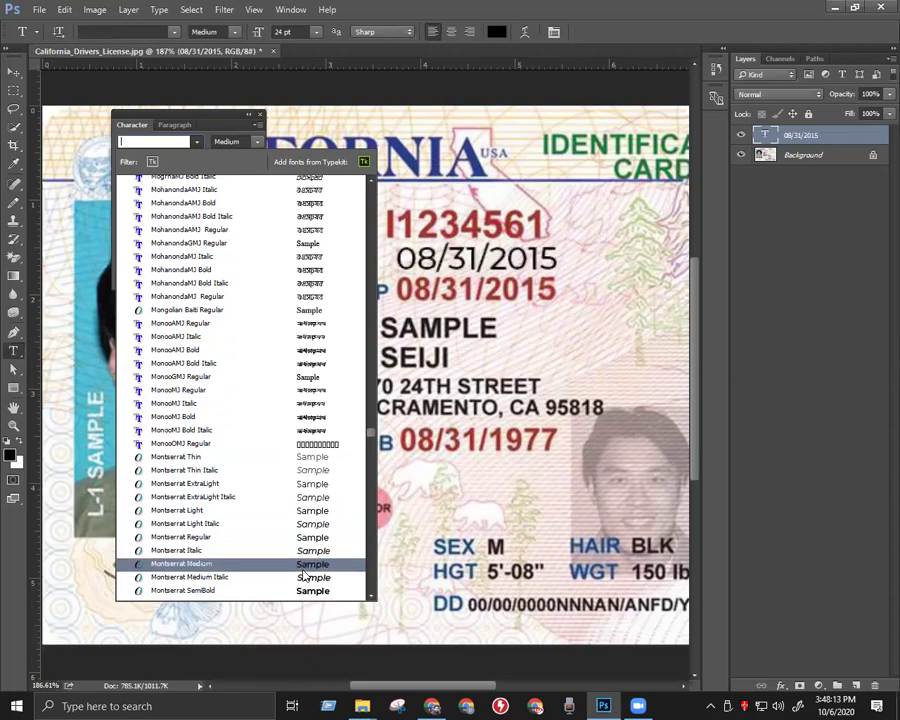
pyautogui.scroll(-1, 305, 590)
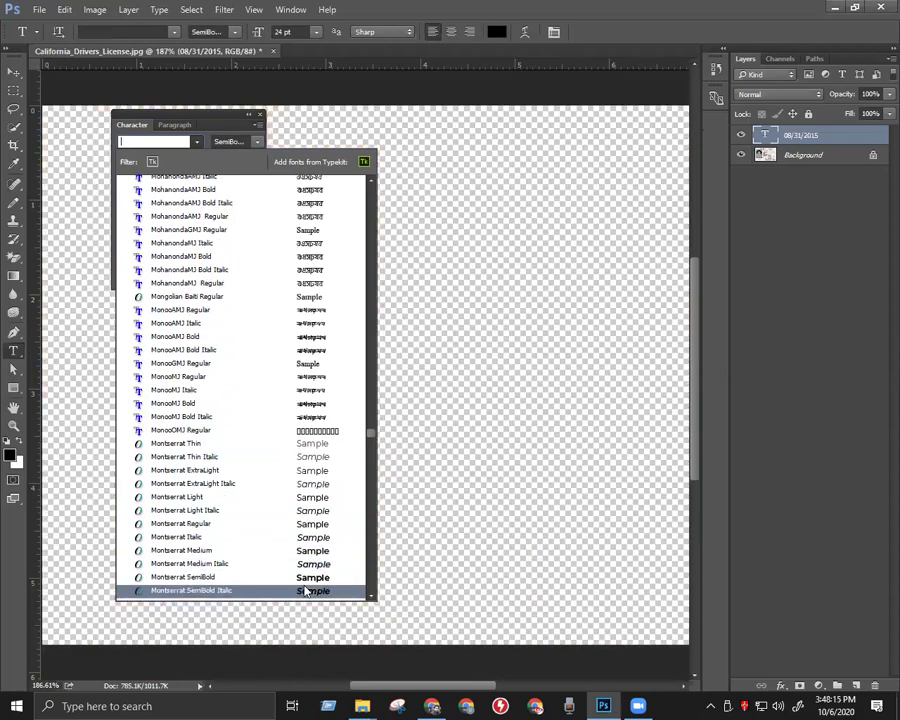
pyautogui.scroll(-1, 308, 591)
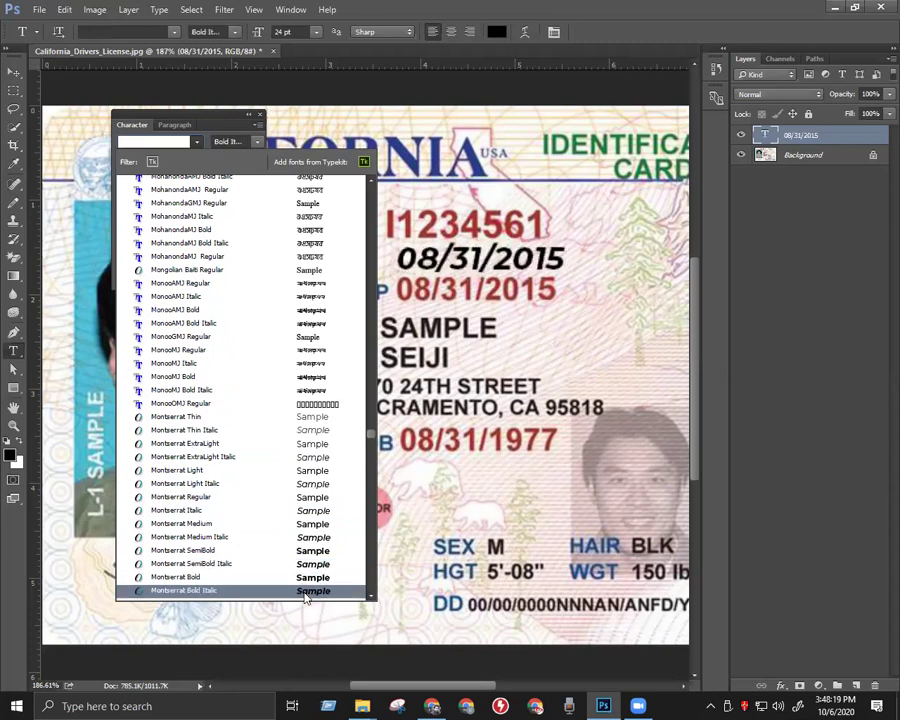
pyautogui.scroll(-1, 308, 597)
pyautogui.scroll(-1, 308, 597)
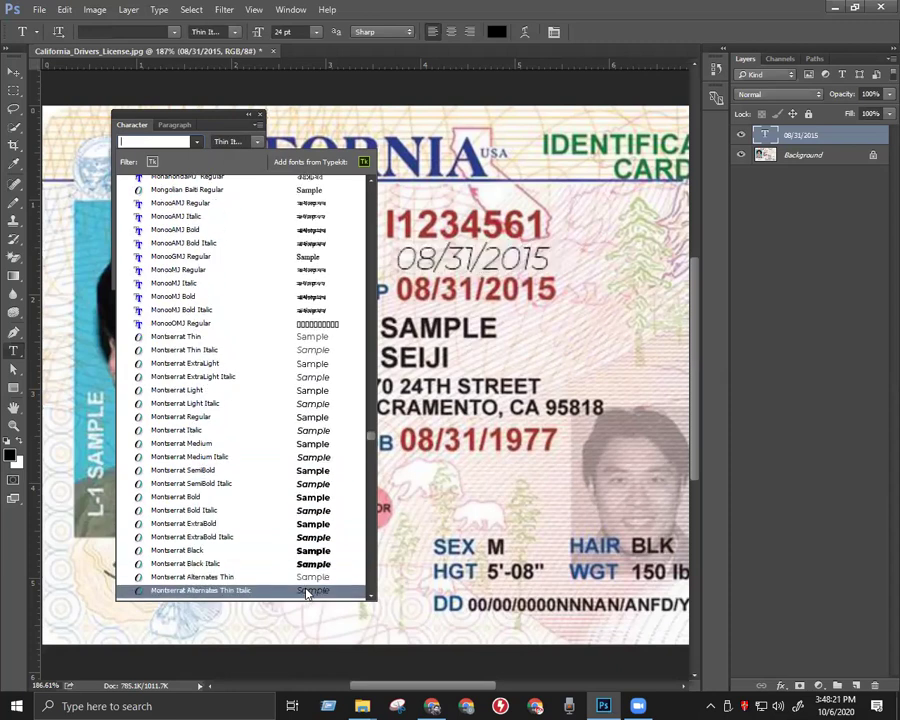
pyautogui.scroll(-1, 308, 594)
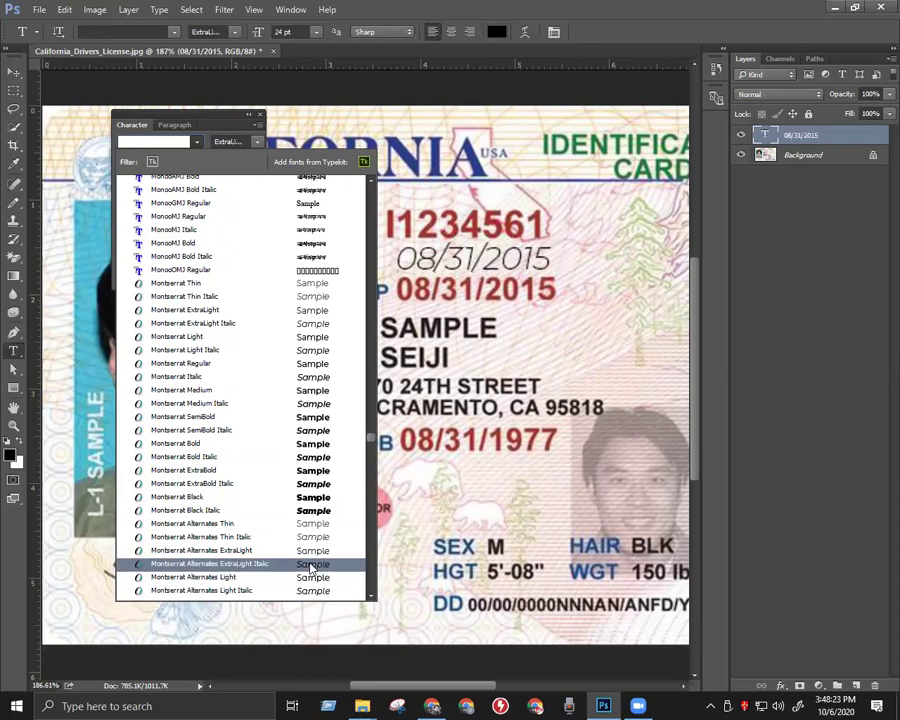
pyautogui.scroll(-1, 311, 566)
pyautogui.scroll(-1, 311, 573)
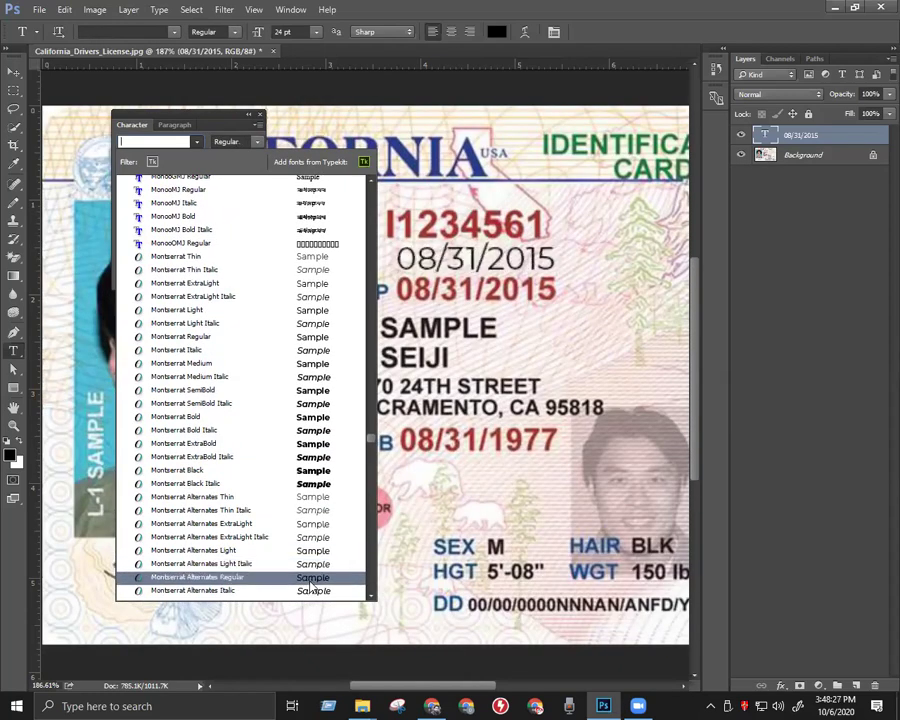
# Preview the Montserrat Alternates styles from Italic through Medium and SemiBold to Bold Italic on the new date text
pyautogui.scroll(-1, 311, 586)
pyautogui.press('Down')
pyautogui.press('Down')
pyautogui.press('Down')
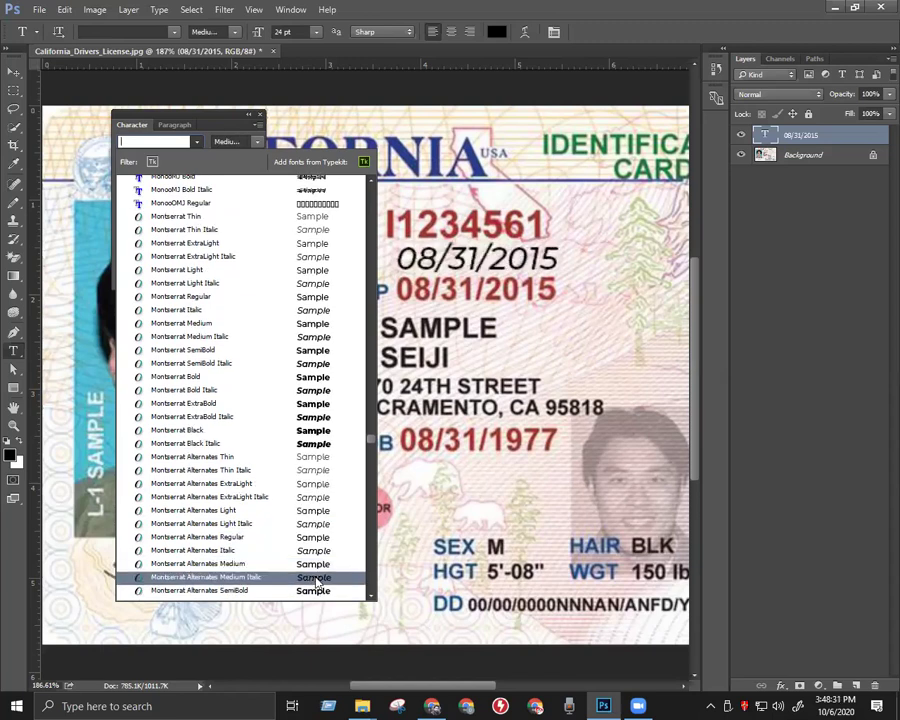
pyautogui.press('Down')
pyautogui.press('Down')
pyautogui.press('Down')
pyautogui.press('Down')
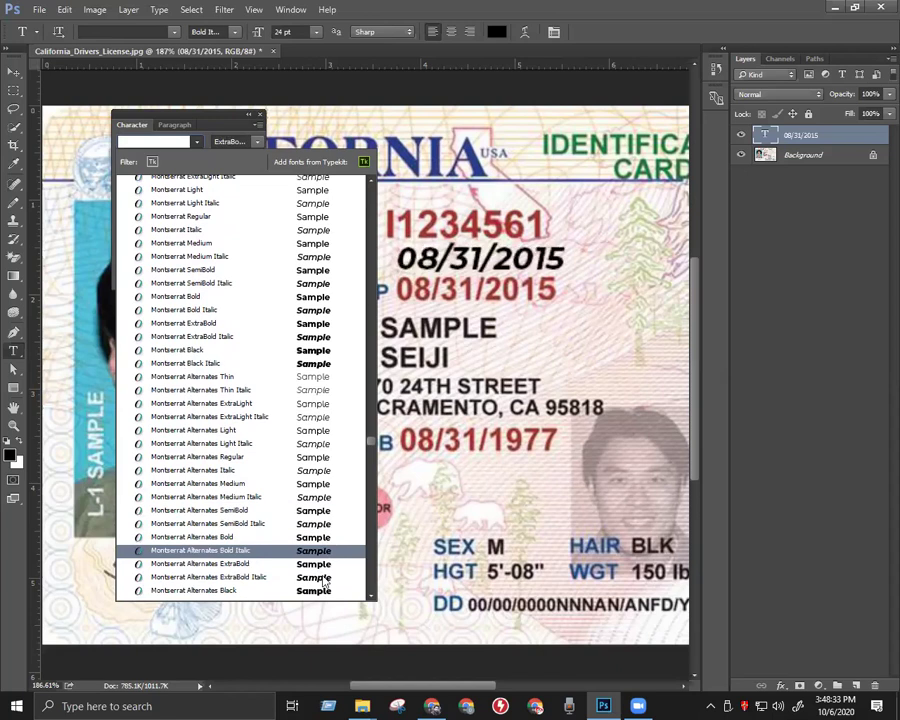
# Preview the remaining Montserrat Alternates styles and the MS fonts, and apply MS Sans Serif Regular to the new date text
pyautogui.press('Down')
pyautogui.press('Down')
pyautogui.press('Down')
pyautogui.press('Down')
pyautogui.press('Down')
pyautogui.press('Down')
pyautogui.press('Down')
pyautogui.press('Down')
pyautogui.press('Down')
pyautogui.press('Down')
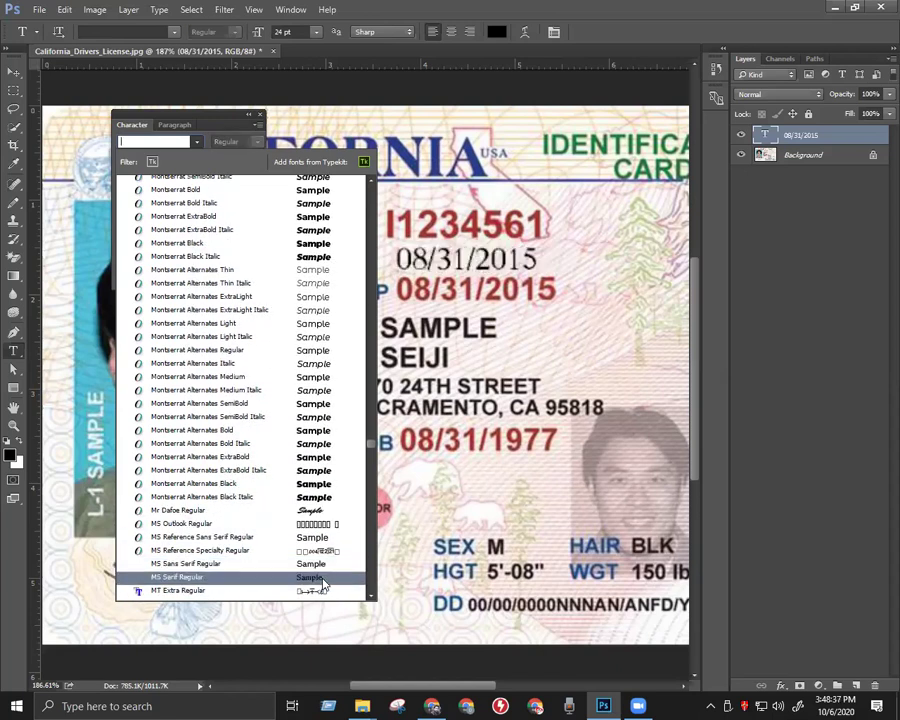
pyautogui.press('Up')
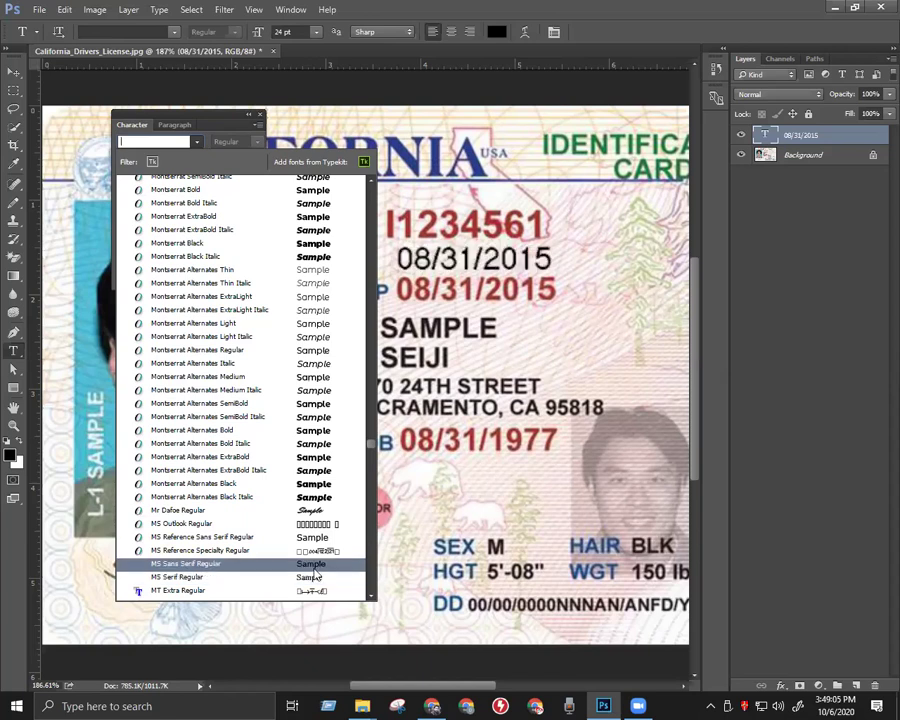
pyautogui.click(312, 564)
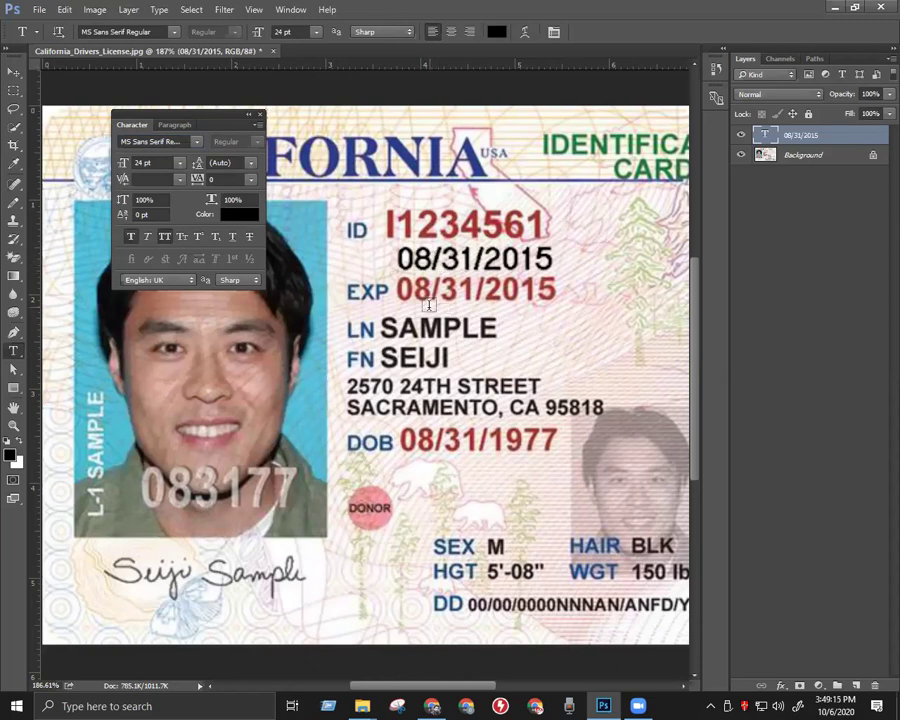
# Preview the Myanmar Text and Myriad Pro styles on the new date text against the printed expiry date
pyautogui.click(195, 142)
pyautogui.scroll(-3, 298, 570)
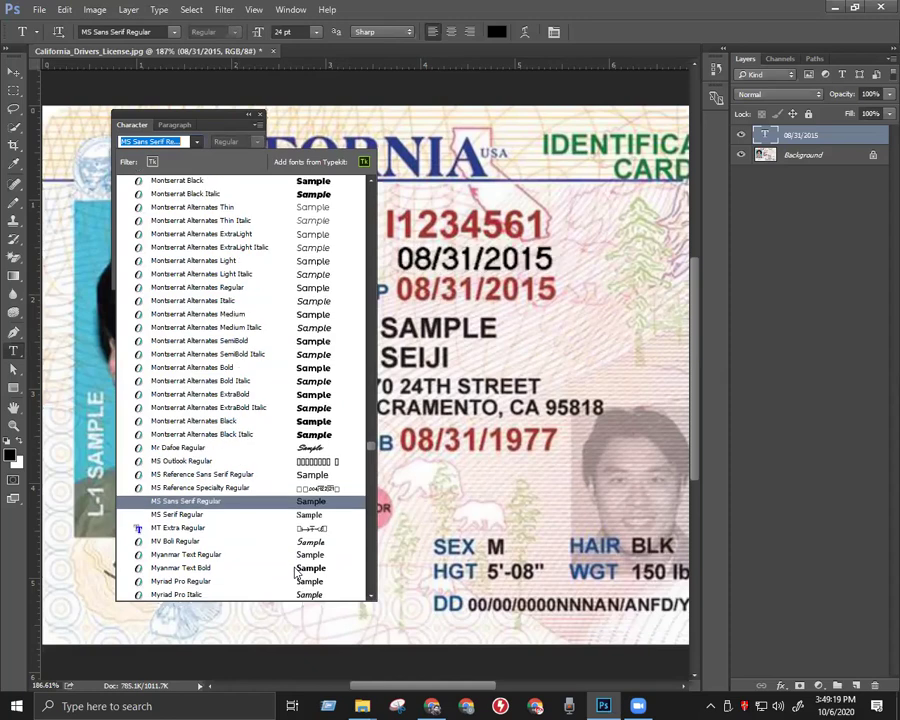
pyautogui.scroll(-2, 298, 565)
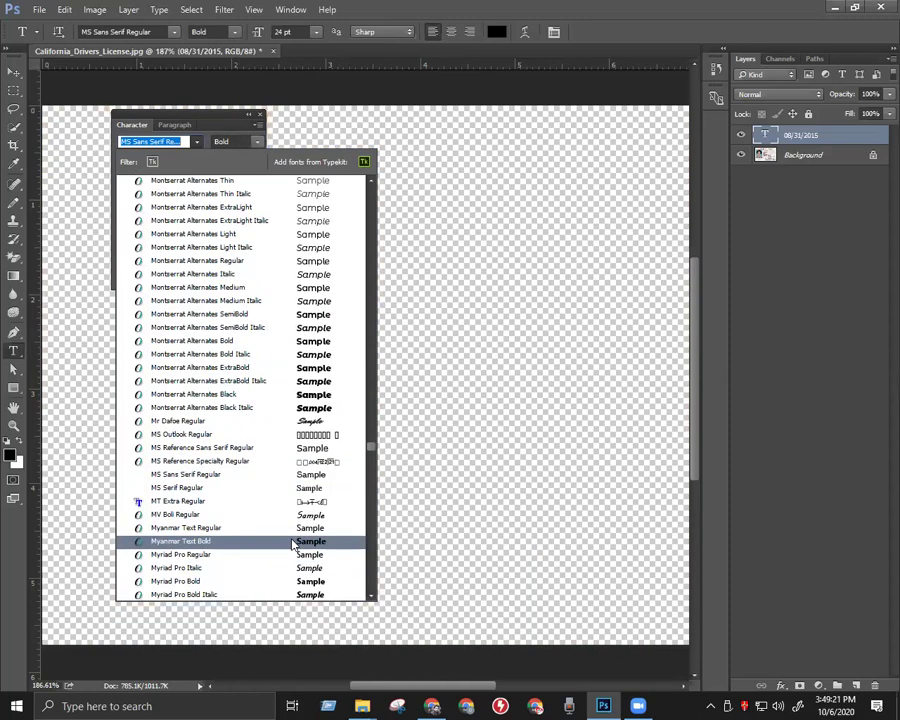
pyautogui.press('Up')
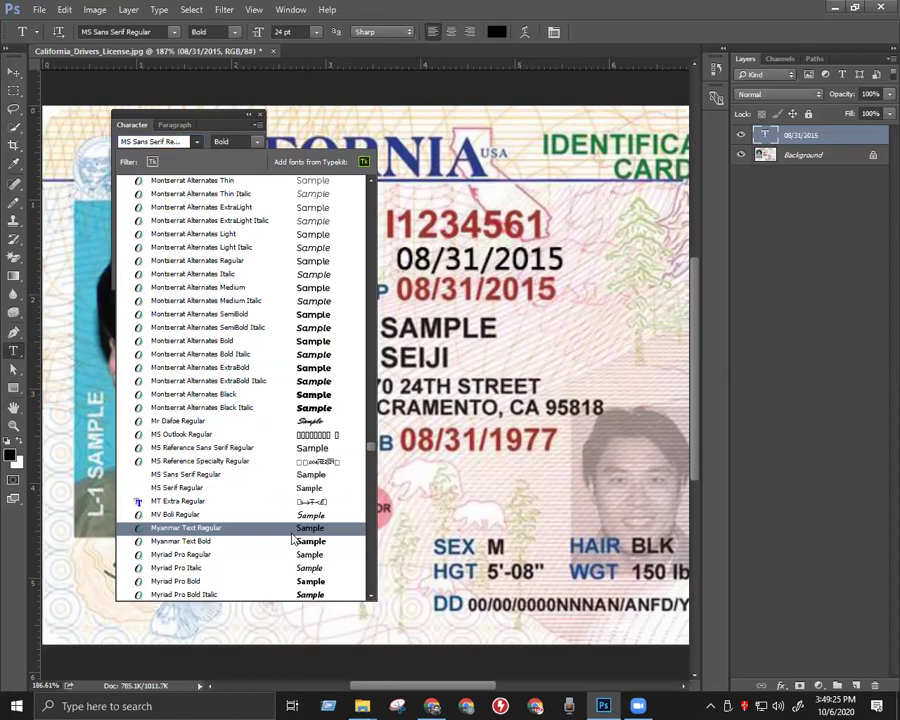
pyautogui.press('Down')
pyautogui.press('Down')
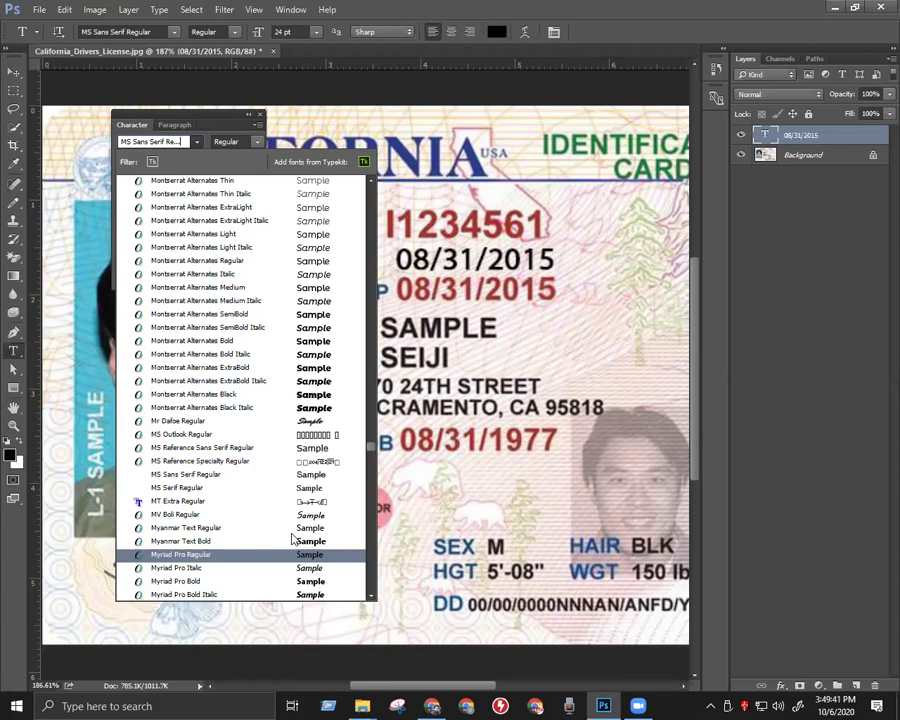
pyautogui.press('Down')
pyautogui.press('Down')
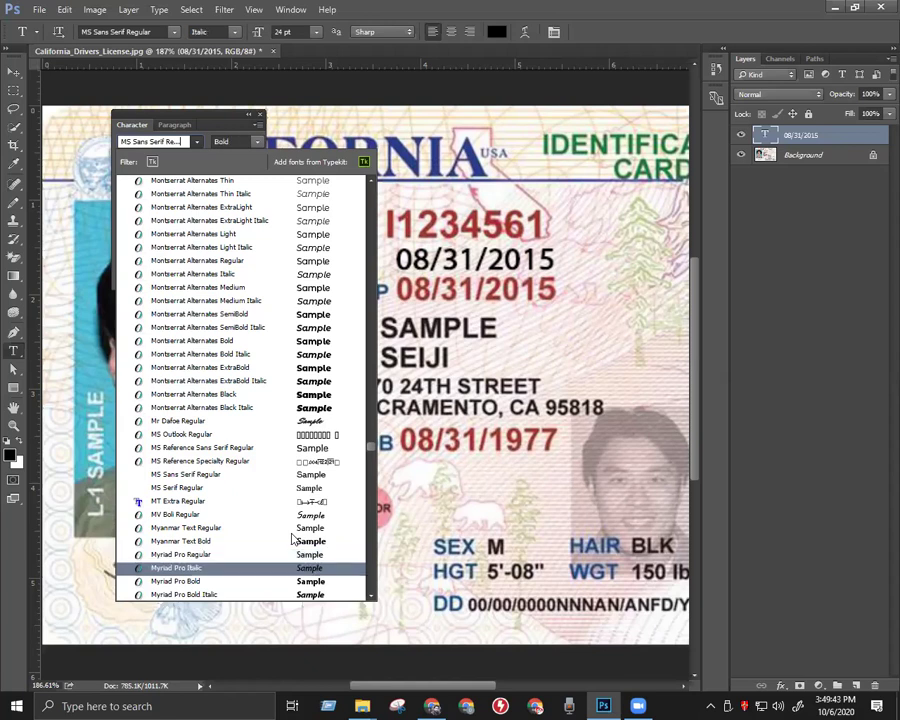
pyautogui.press('Up')
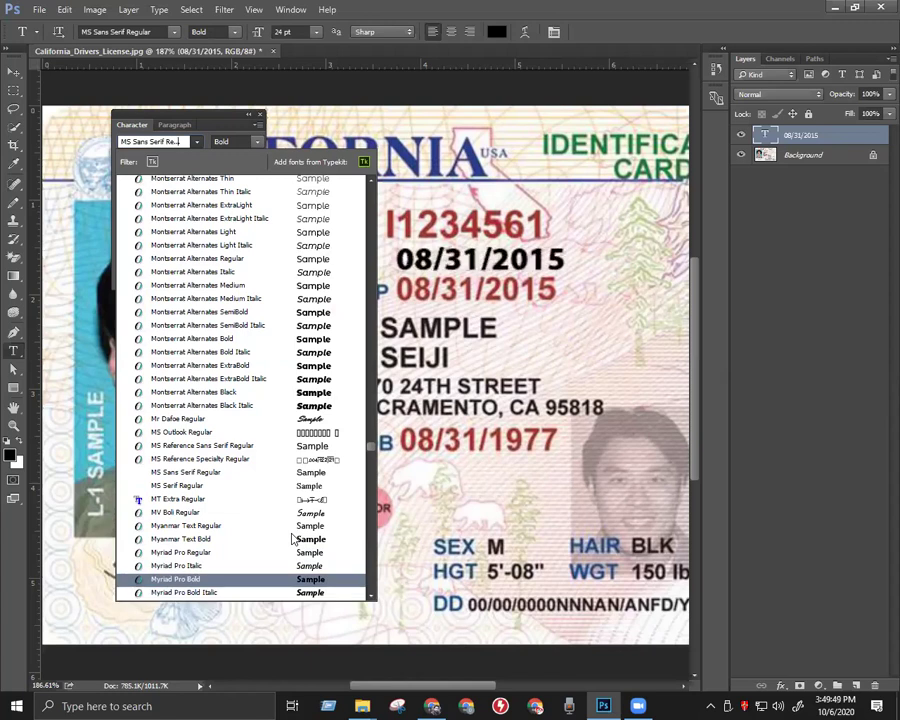
pyautogui.press('Down')
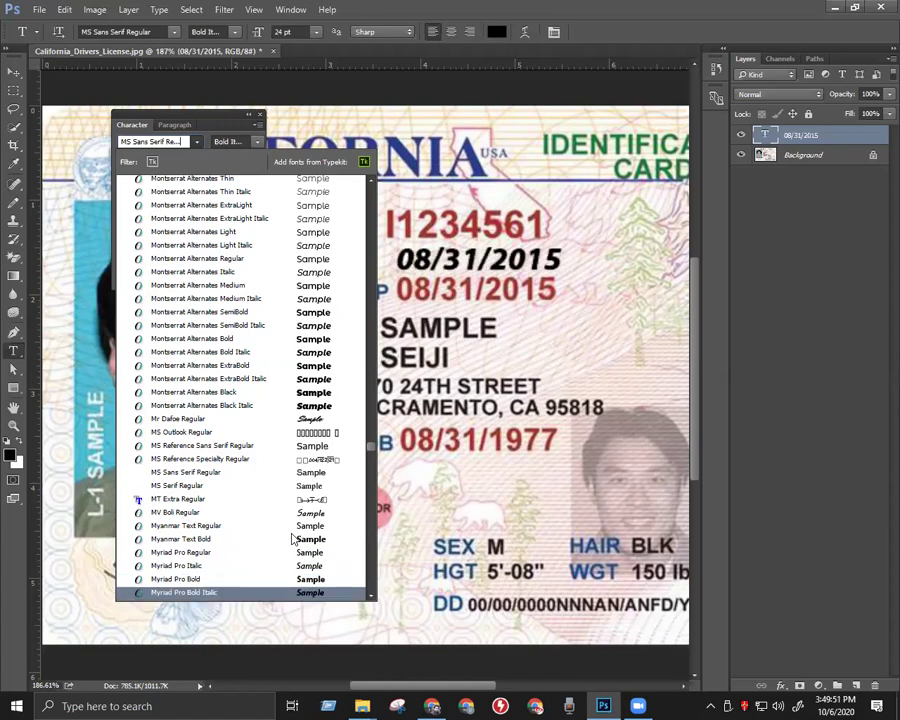
# Preview the Nikosh and Nirmala UI fonts, and apply Nirmala UI in the Regular style to the new date text
pyautogui.press('Down')
pyautogui.press('Down')
pyautogui.press('Down')
pyautogui.press('Down')
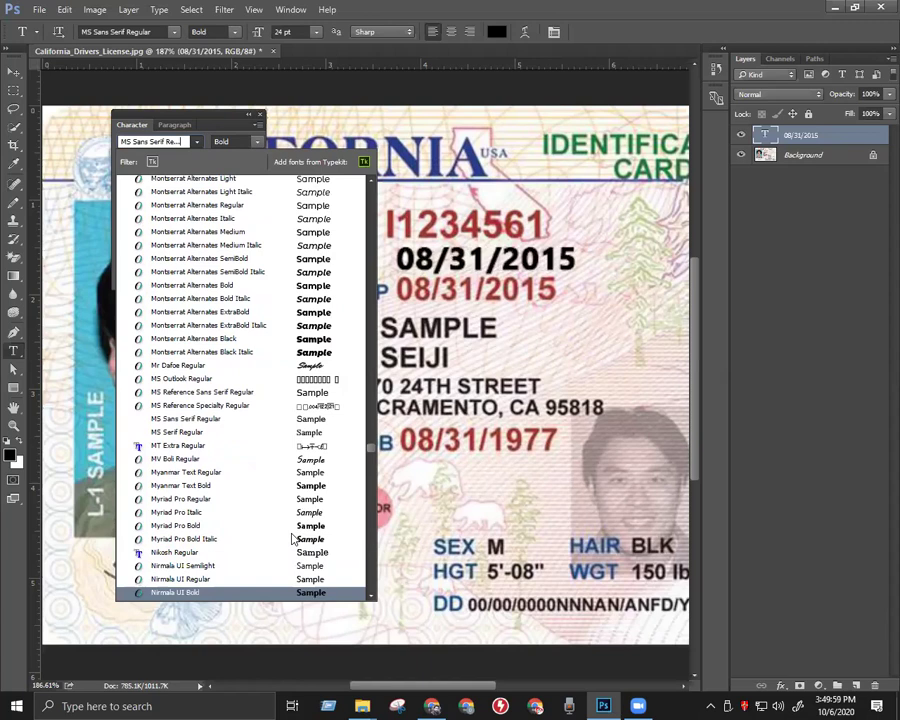
pyautogui.press('Return')
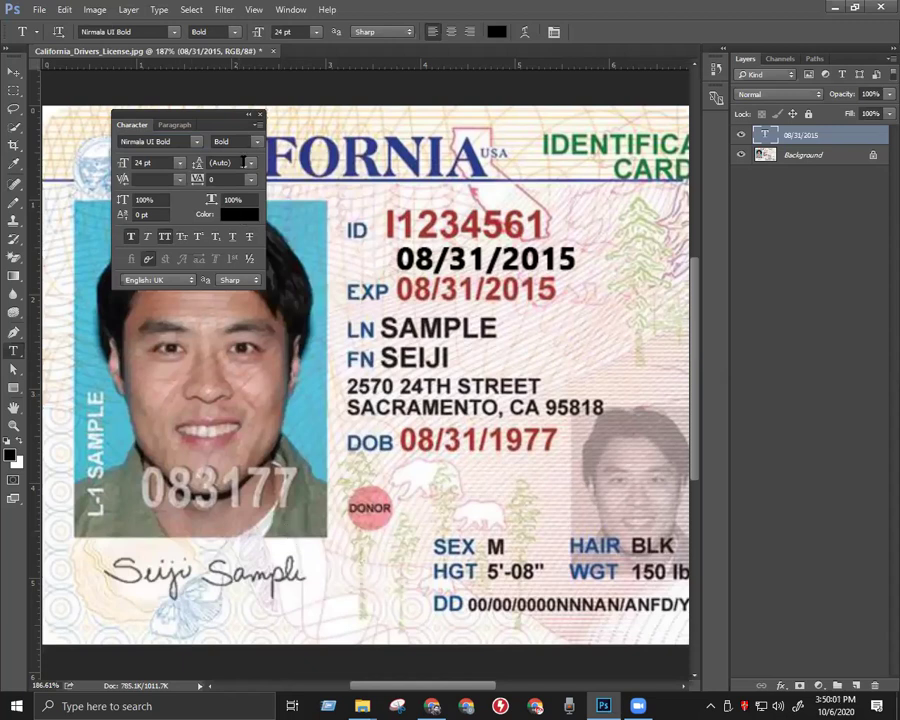
pyautogui.click(248, 141)
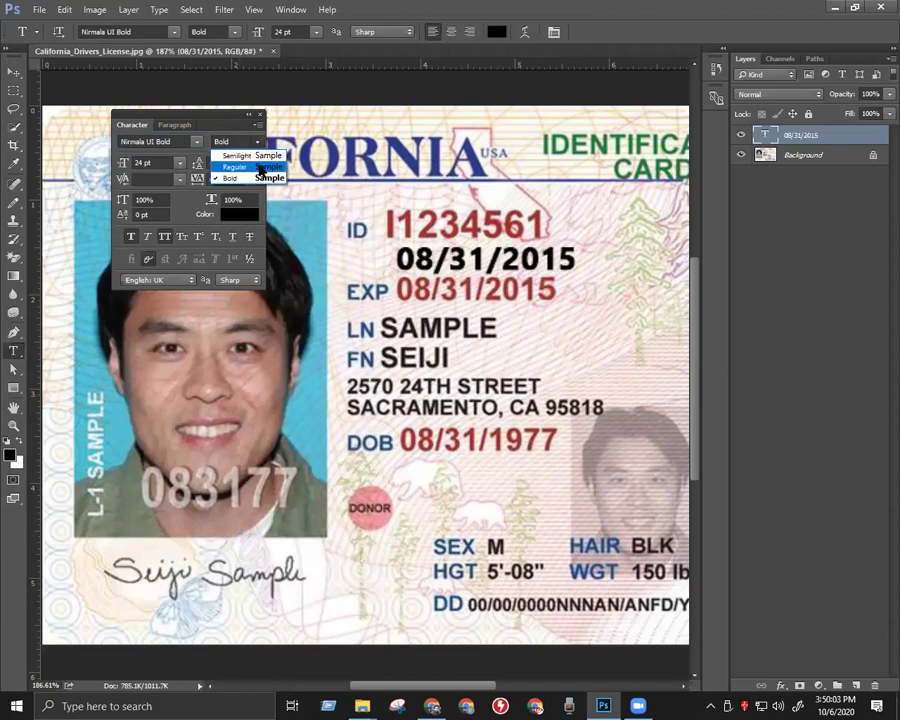
pyautogui.click(258, 167)
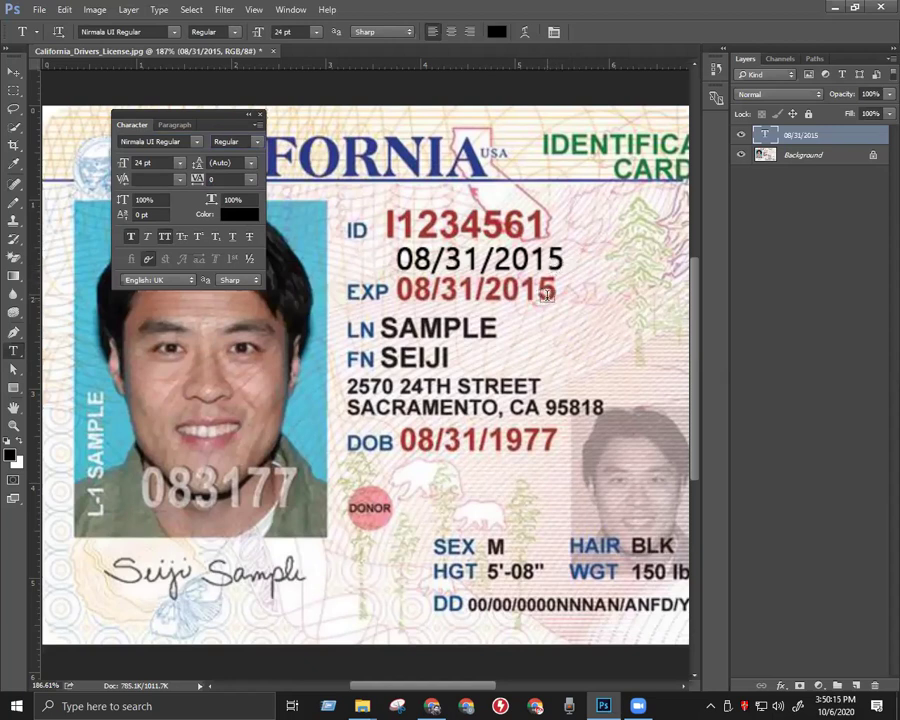
# Preview the NobogongaAMJ, PadmaGMJ and Palatino Linotype fonts on the new date text against the printed expiry date
pyautogui.click(196, 142)
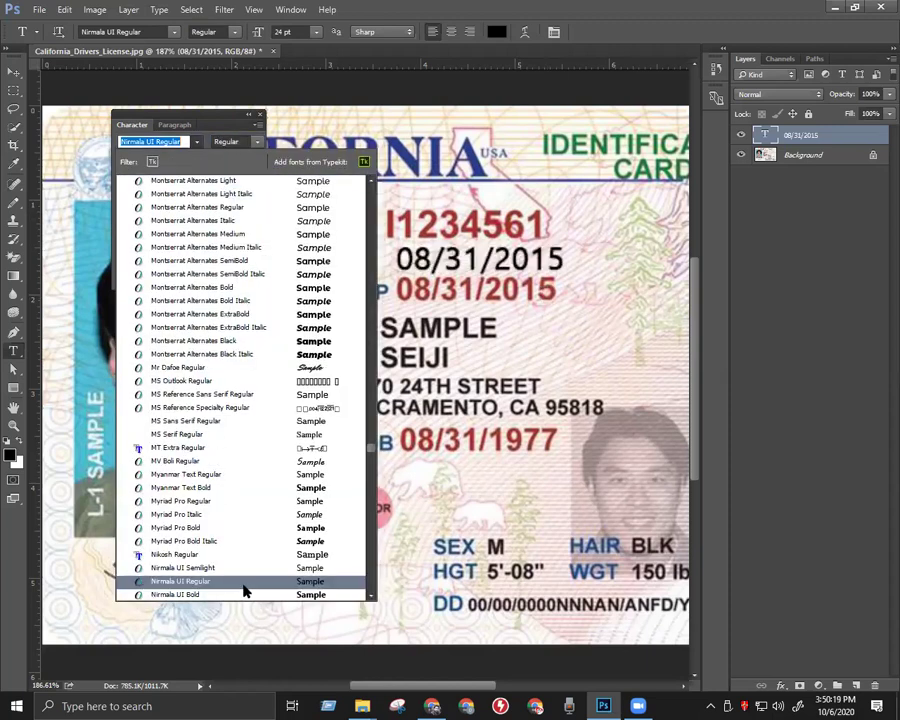
pyautogui.scroll(-1, 250, 588)
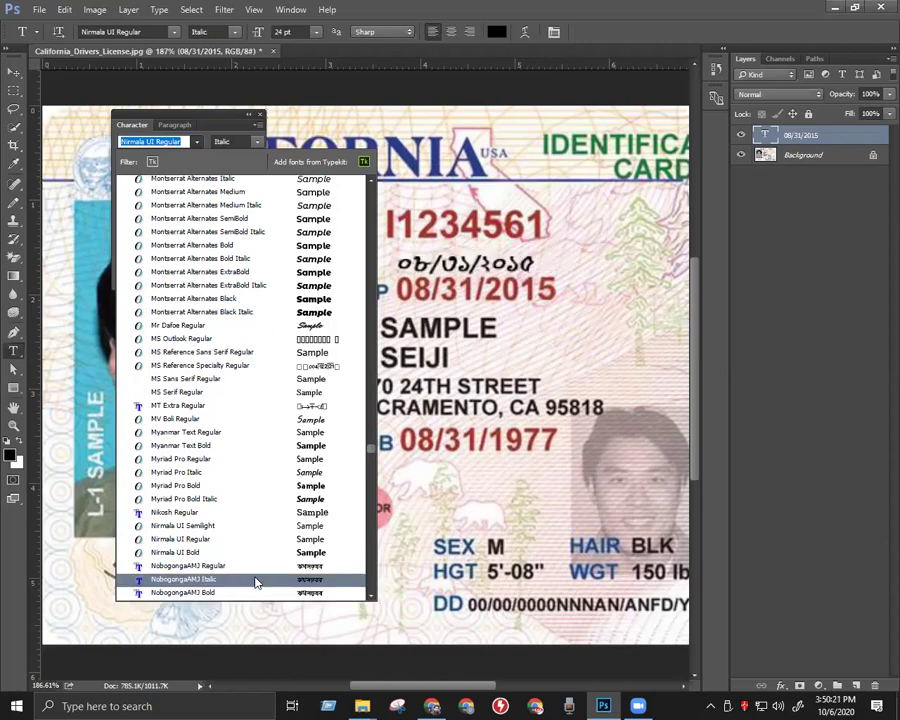
pyautogui.scroll(-3, 254, 588)
pyautogui.scroll(-7, 260, 570)
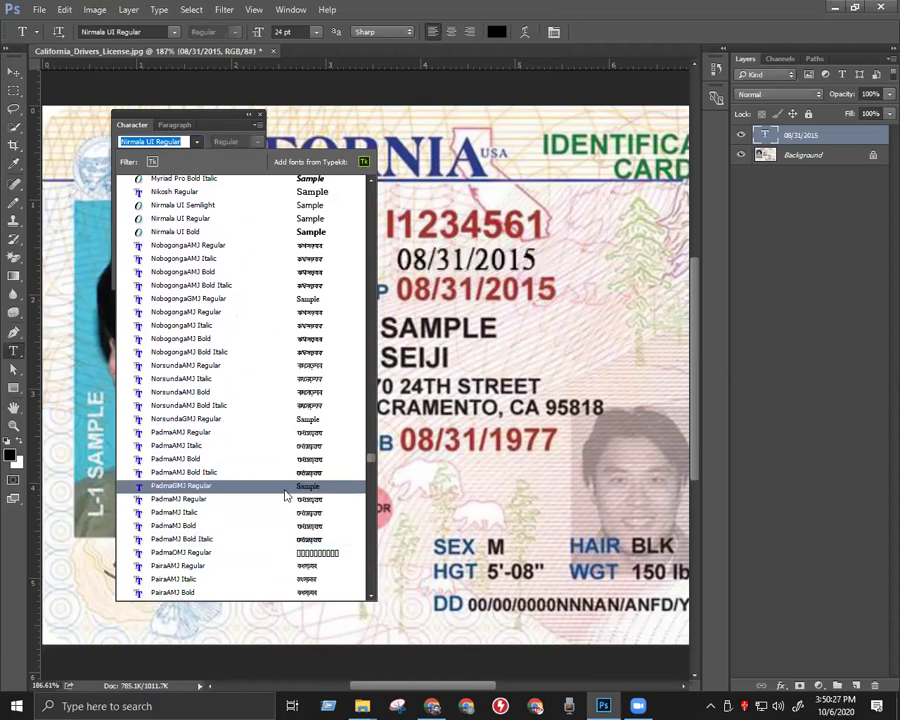
pyautogui.scroll(-5, 283, 545)
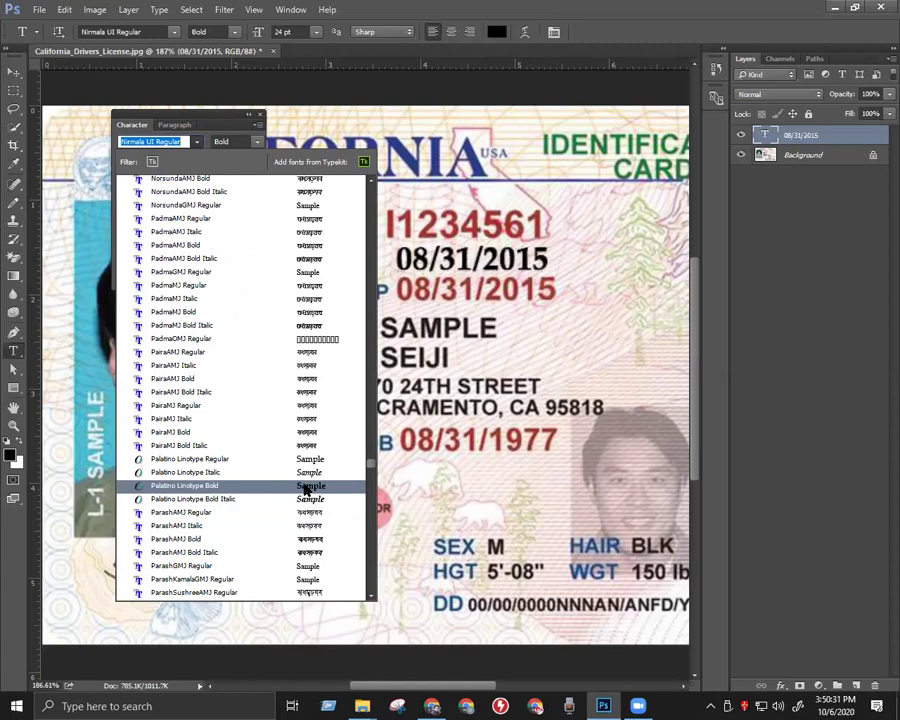
# Preview the Peace Sans, Playfair Display and Poshur fonts on the new date text
pyautogui.scroll(-4, 312, 505)
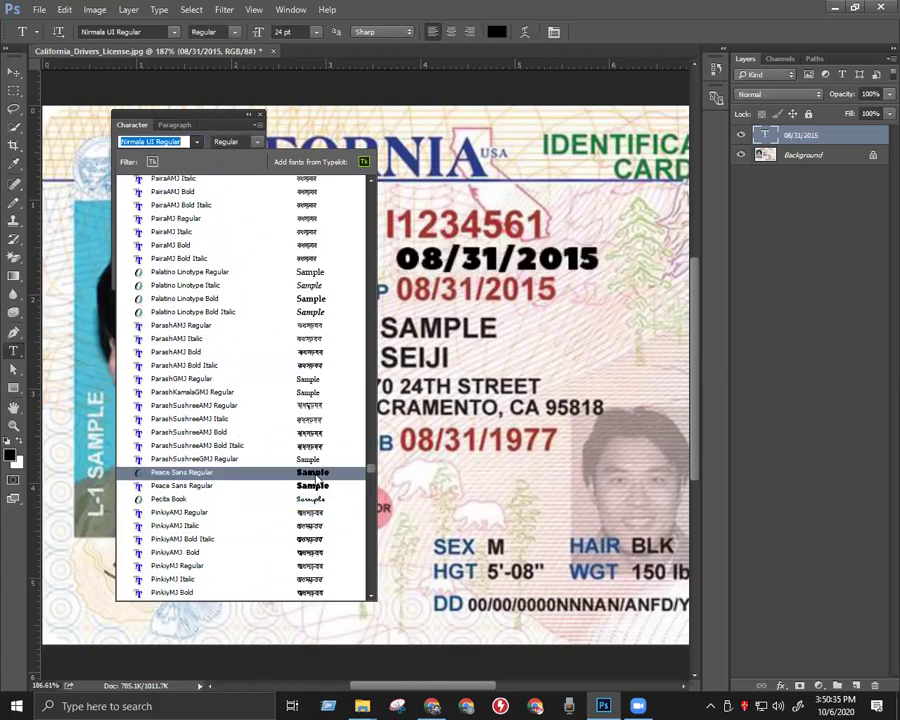
pyautogui.scroll(-3, 312, 545)
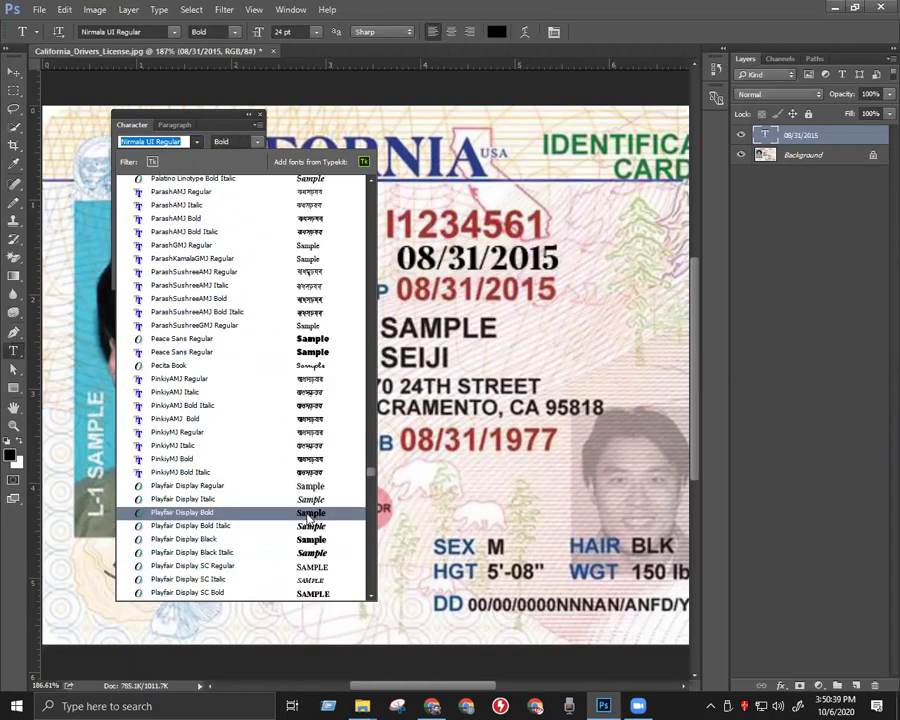
pyautogui.scroll(-3, 310, 520)
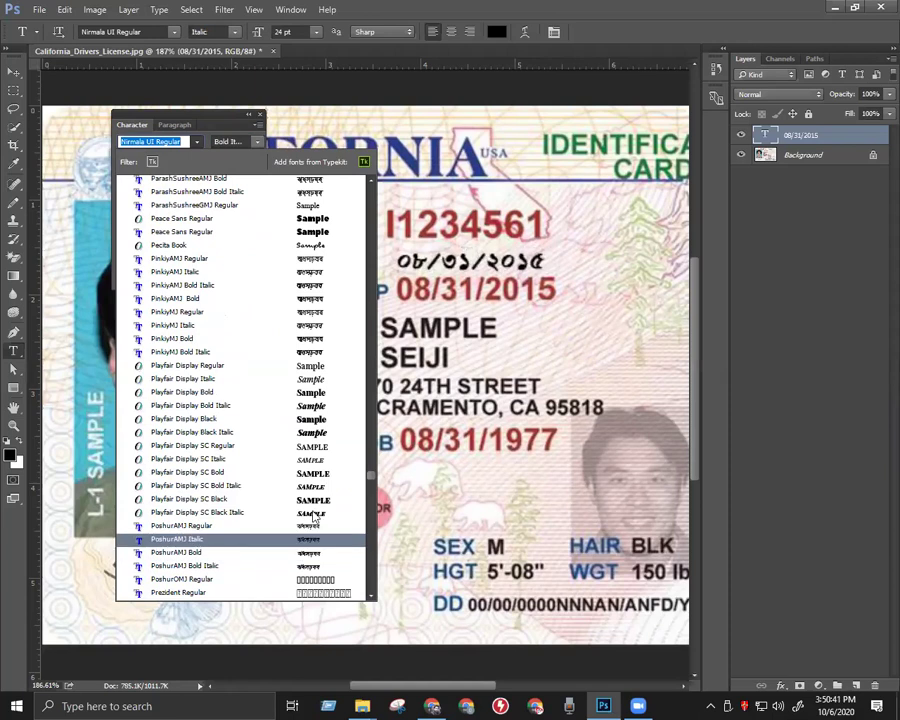
pyautogui.scroll(-3, 312, 530)
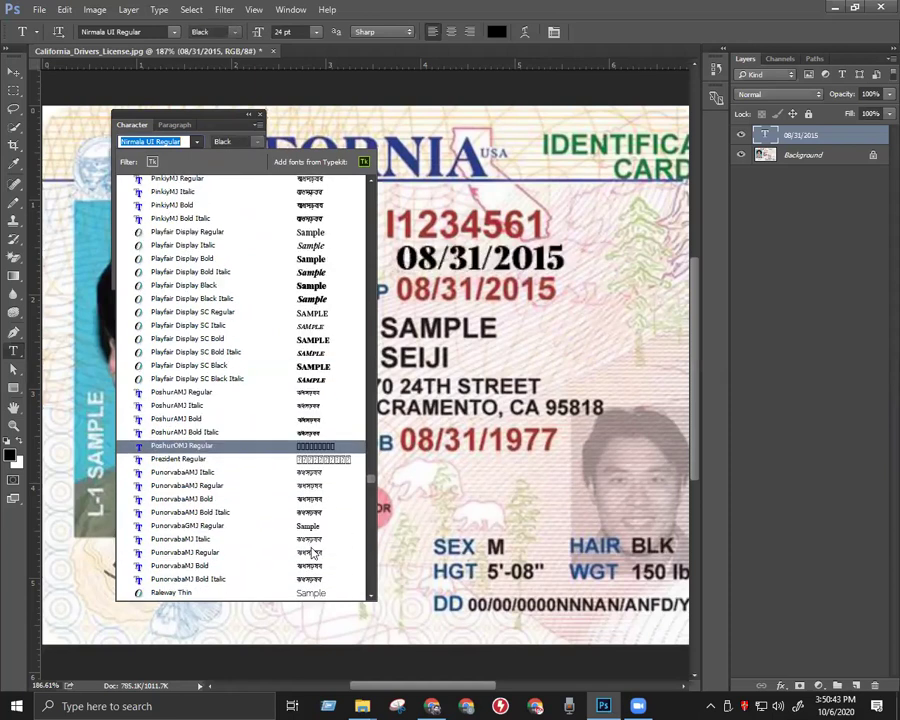
# Preview the lighter Raleway styles, including Light Italic through SemiBold, on the new date text
pyautogui.scroll(-4, 313, 555)
pyautogui.press('Up')
pyautogui.press('Up')
pyautogui.press('Up')
pyautogui.press('Up')
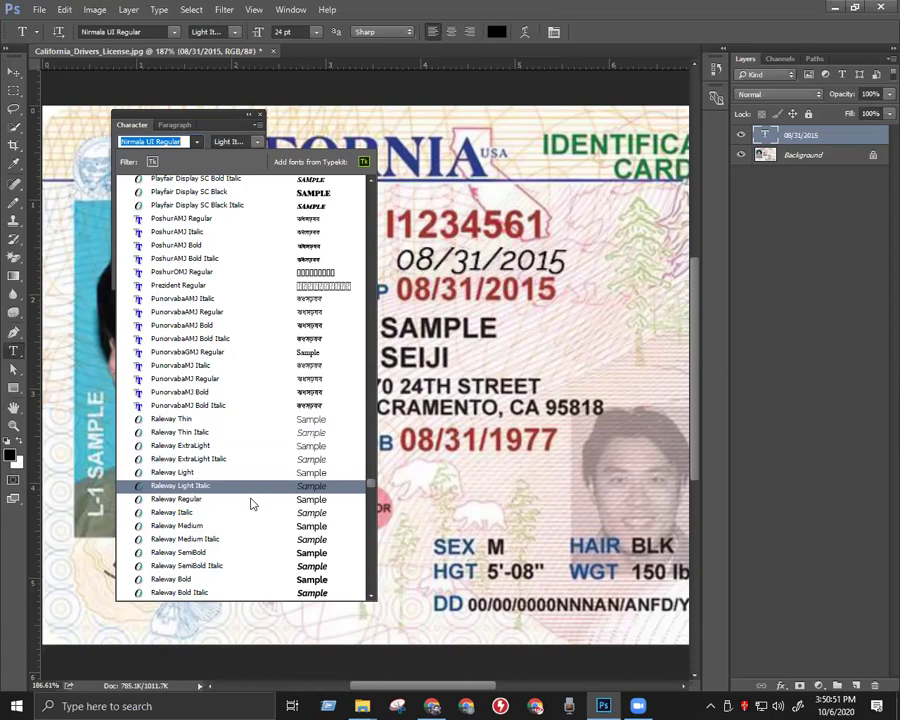
pyautogui.press('Down')
pyautogui.press('Down')
pyautogui.press('Down')
pyautogui.press('Down')
pyautogui.press('Down')
pyautogui.press('Down')
pyautogui.press('Down')
pyautogui.press('Down')
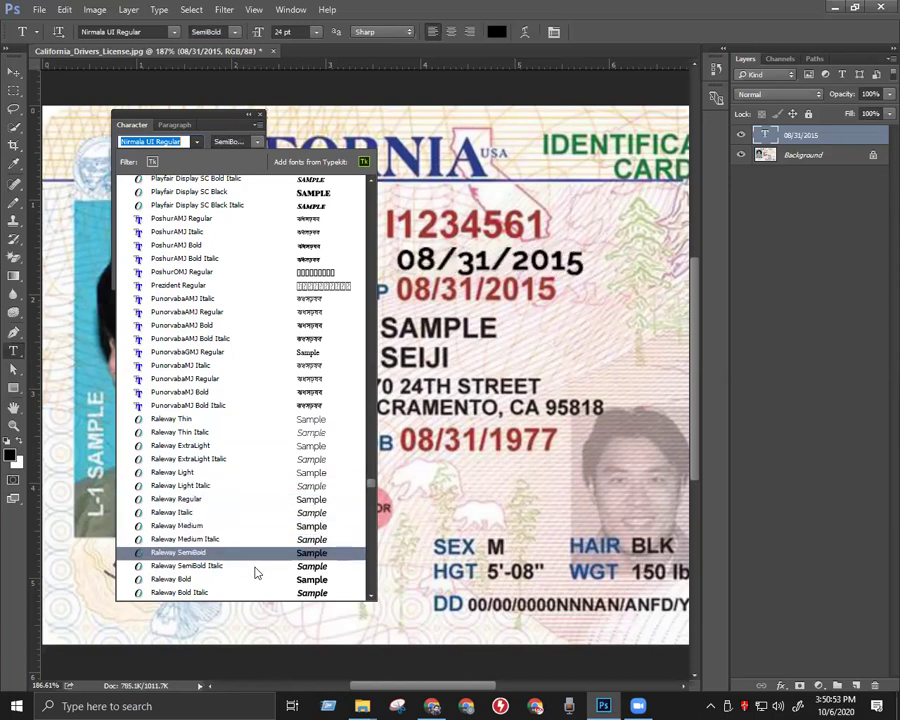
# Preview the heavier Raleway styles through Black Italic and the first RatoolAMJ styles on the new date text
pyautogui.press('Down')
pyautogui.press('Down')
pyautogui.press('Down')
pyautogui.press('Down')
pyautogui.press('Down')
pyautogui.press('Down')
pyautogui.press('Down')
pyautogui.press('Down')
pyautogui.press('Down')
pyautogui.press('Down')
pyautogui.press('Down')
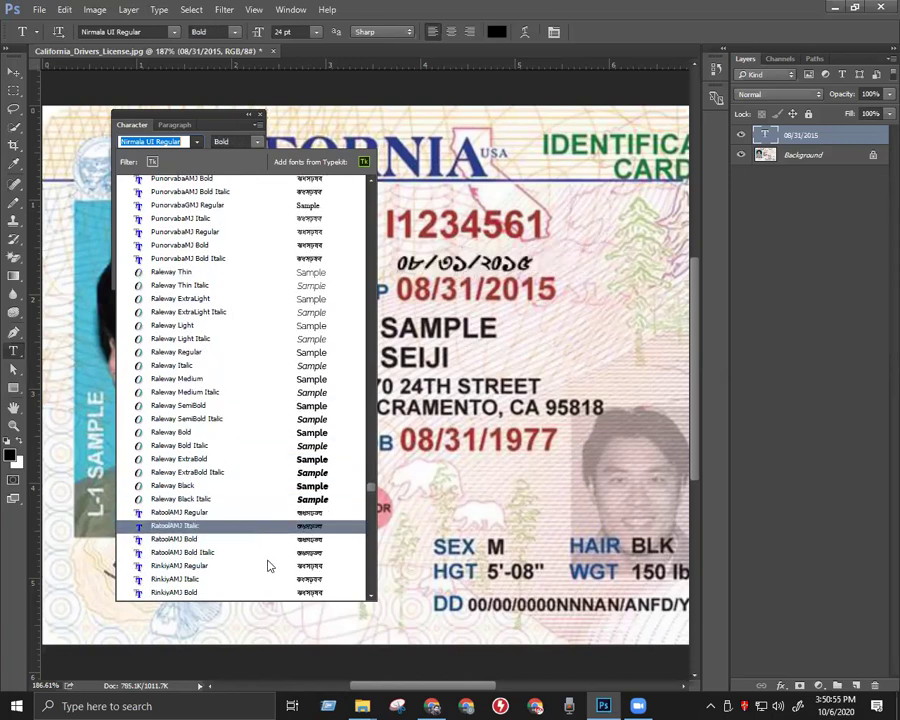
# Preview the fonts from RatoolAMJ Bold through the Rinkiy, Rupsha and Samakal families to Segoe Script Bold on the new date text
pyautogui.press('Down')
pyautogui.press('Down')
pyautogui.press('Down')
pyautogui.press('Down')
pyautogui.press('Down')
pyautogui.press('Down')
pyautogui.press('Down')
pyautogui.press('Down')
pyautogui.press('Down')
pyautogui.press('Down')
pyautogui.press('Down')
pyautogui.press('Down')
pyautogui.press('Down')
pyautogui.press('Down')
pyautogui.press('Down')
pyautogui.press('Down')
pyautogui.press('Down')
pyautogui.press('Down')
pyautogui.press('Down')
pyautogui.press('Down')
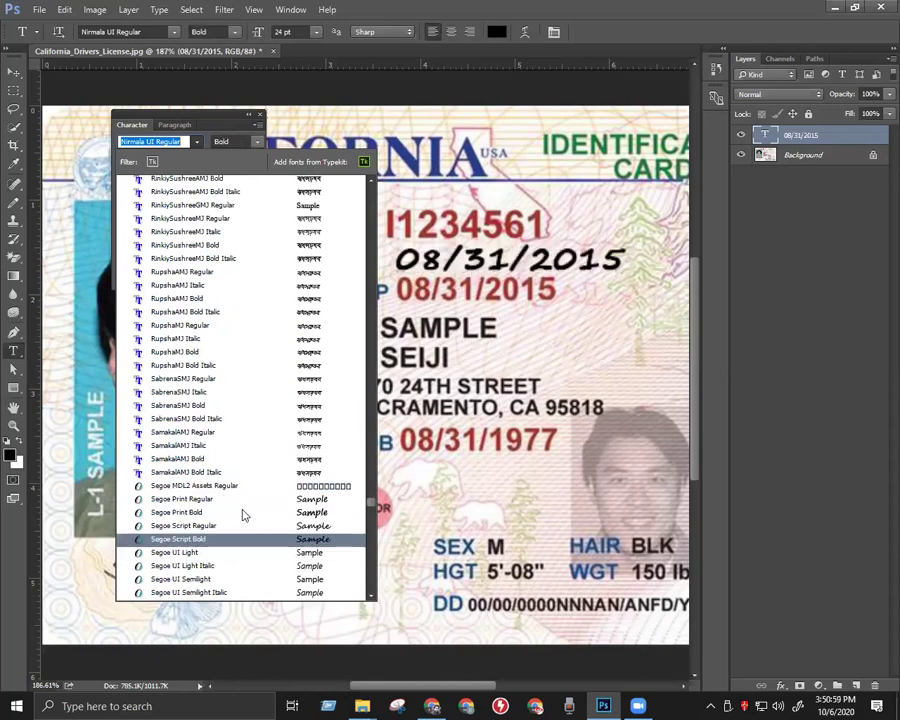
# Preview the Segoe UI, Shalda and Sitka fonts on the new date text
pyautogui.scroll(-1, 257, 541)
pyautogui.scroll(-5, 255, 541)
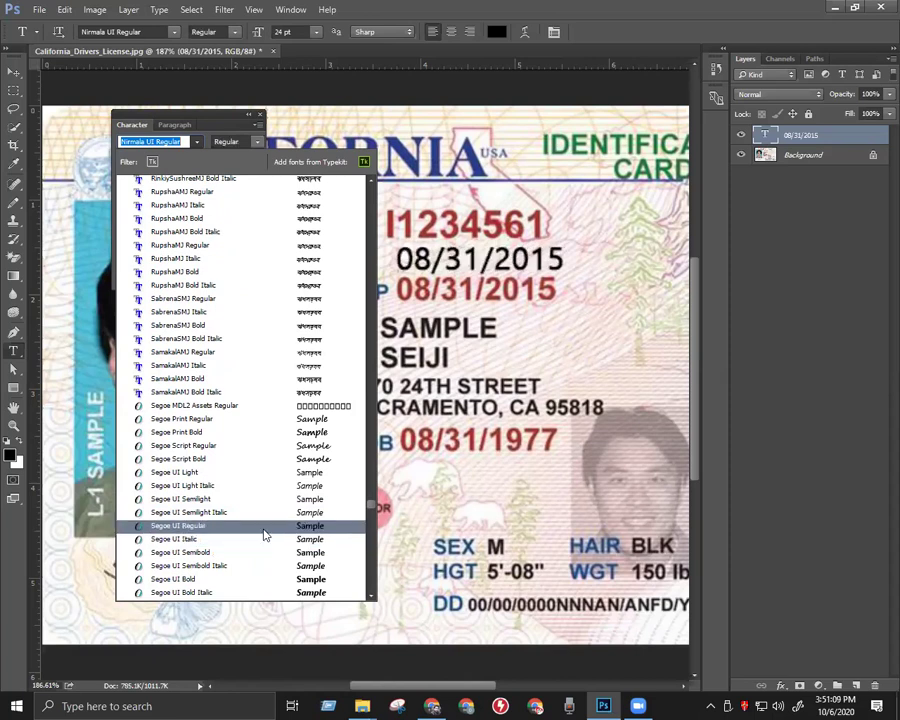
pyautogui.scroll(-13, 267, 542)
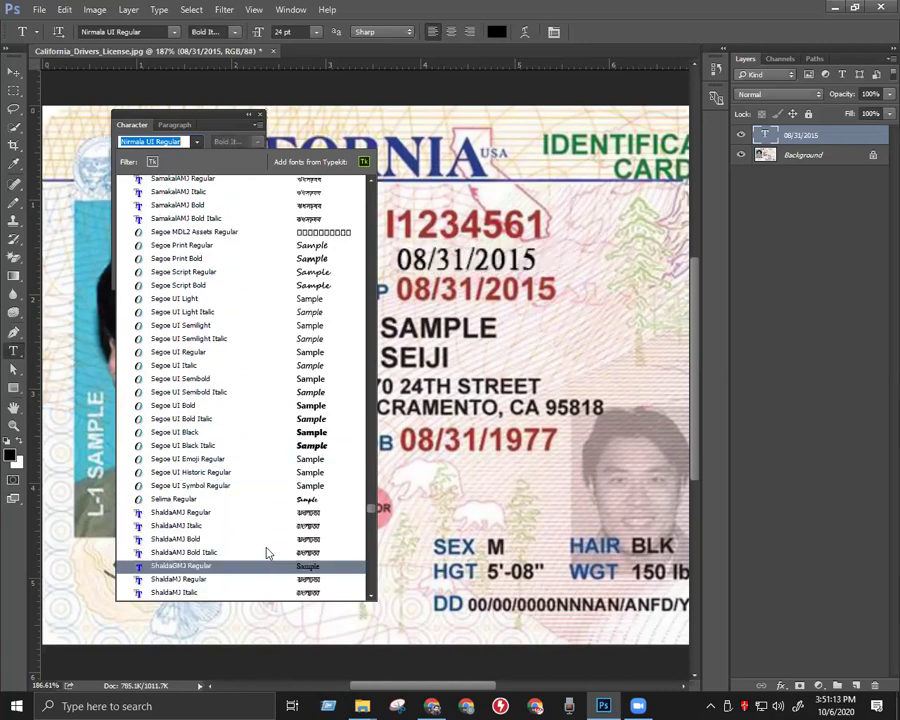
pyautogui.scroll(-20, 266, 560)
pyautogui.scroll(-5, 260, 560)
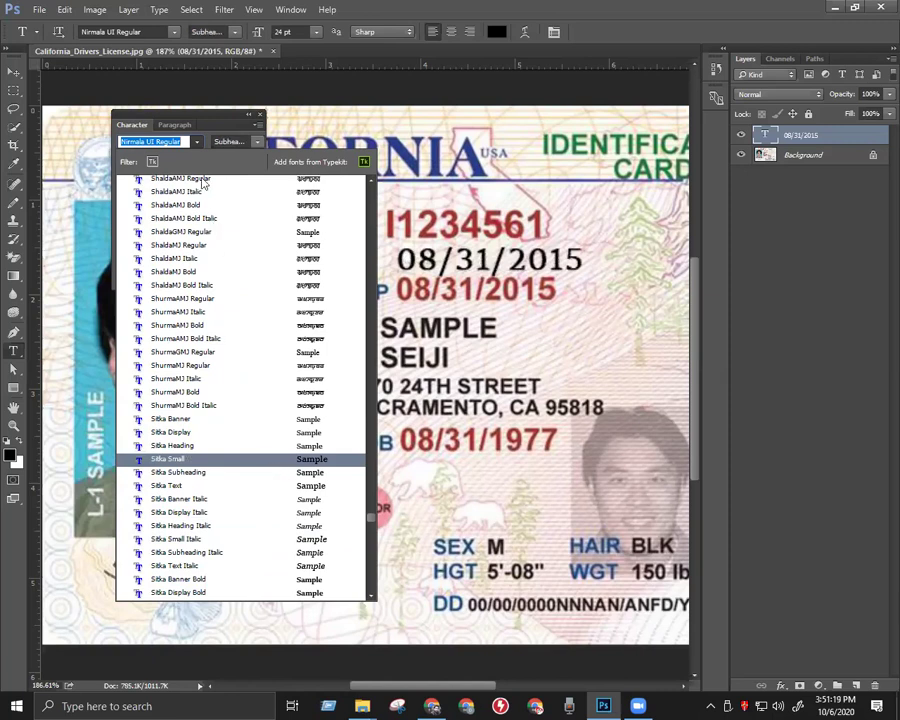
# Search the fonts for "ari" and apply Arial Regular to the new date text
pyautogui.write('ar')
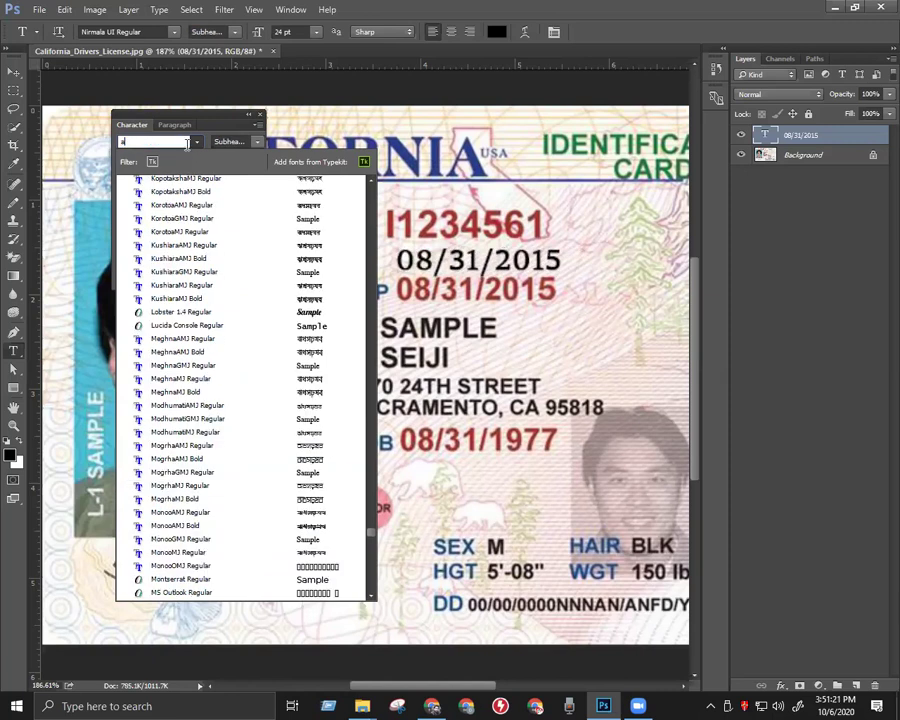
pyautogui.write('i')
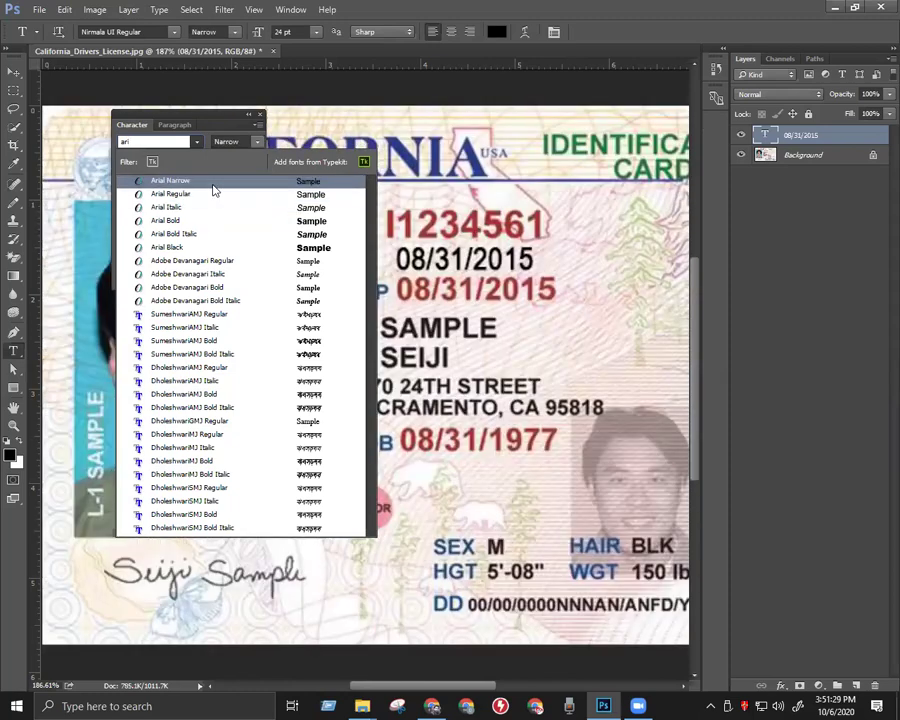
pyautogui.click(214, 194)
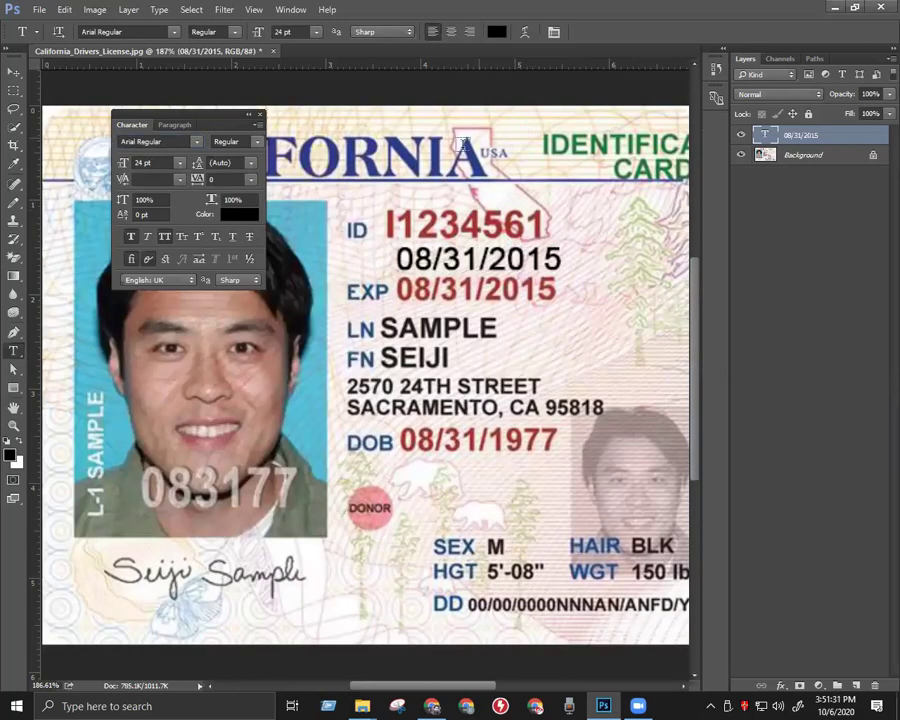
# Shift the new date text slightly toward the printed expiry date, turn off Faux Bold and set its style to Arial Bold
pyautogui.click(13, 72)
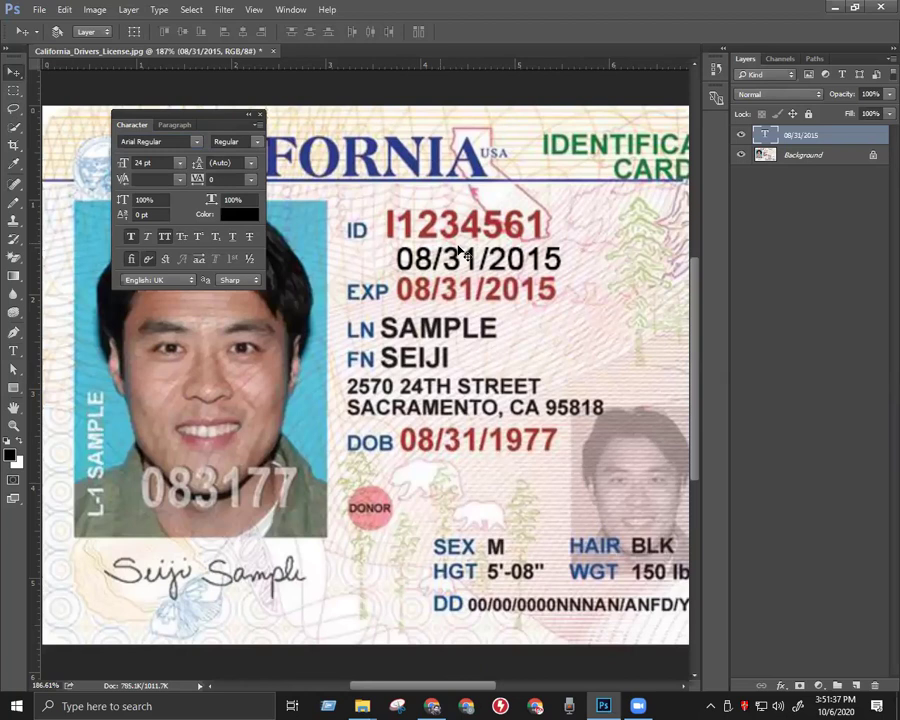
pyautogui.moveTo(471, 275); pyautogui.dragTo(490, 271)
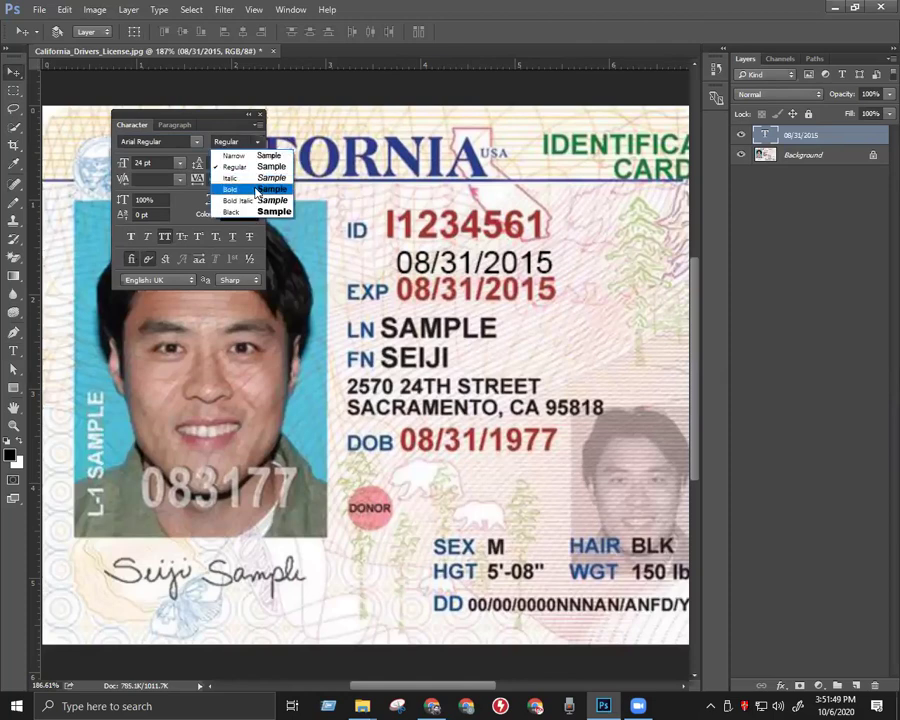
pyautogui.click(256, 188)
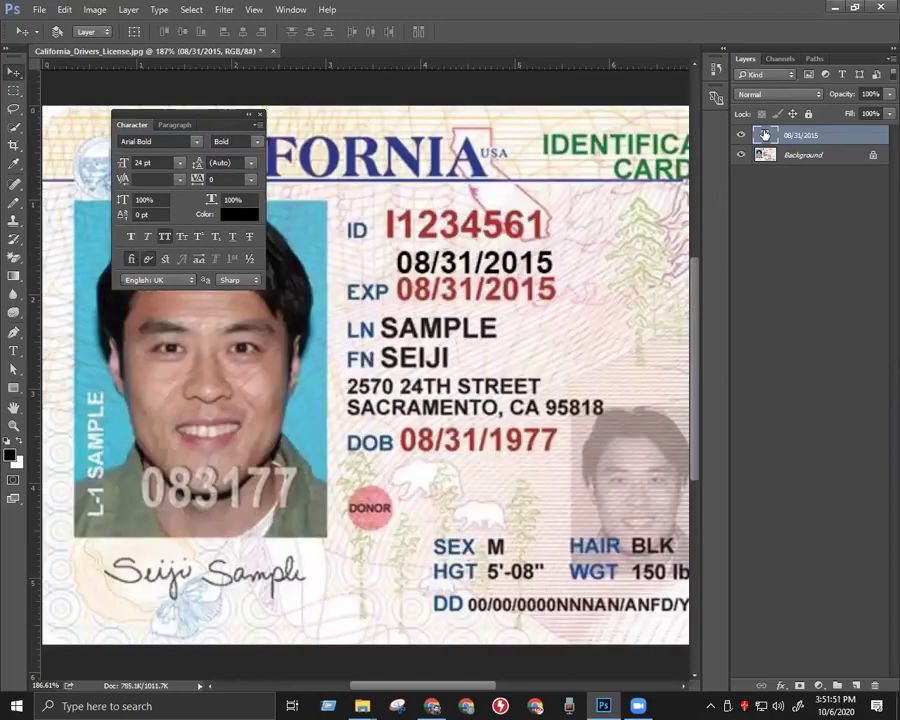
# Recolor the new date text dark red (812a25), sampling the color from the printed ID number
pyautogui.doubleClick(765, 134)
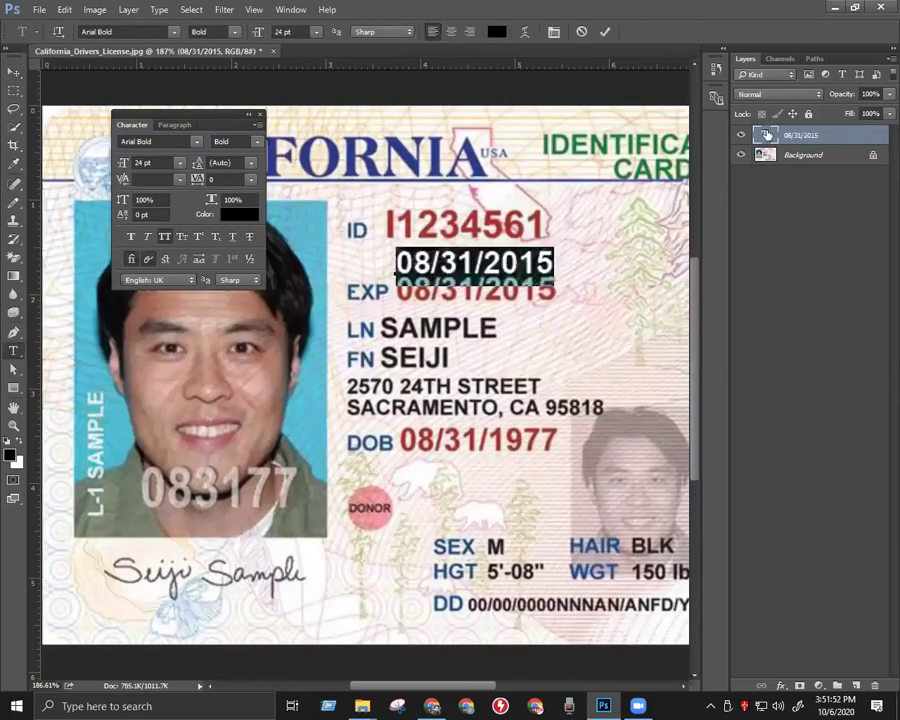
pyautogui.click(500, 36)
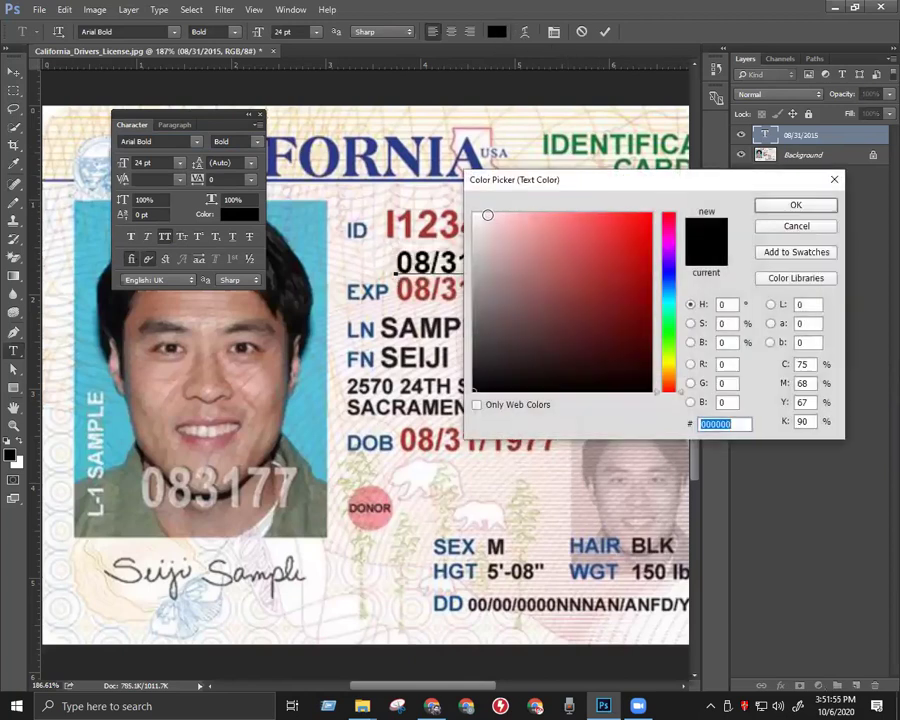
pyautogui.click(440, 213)
pyautogui.click(441, 208)
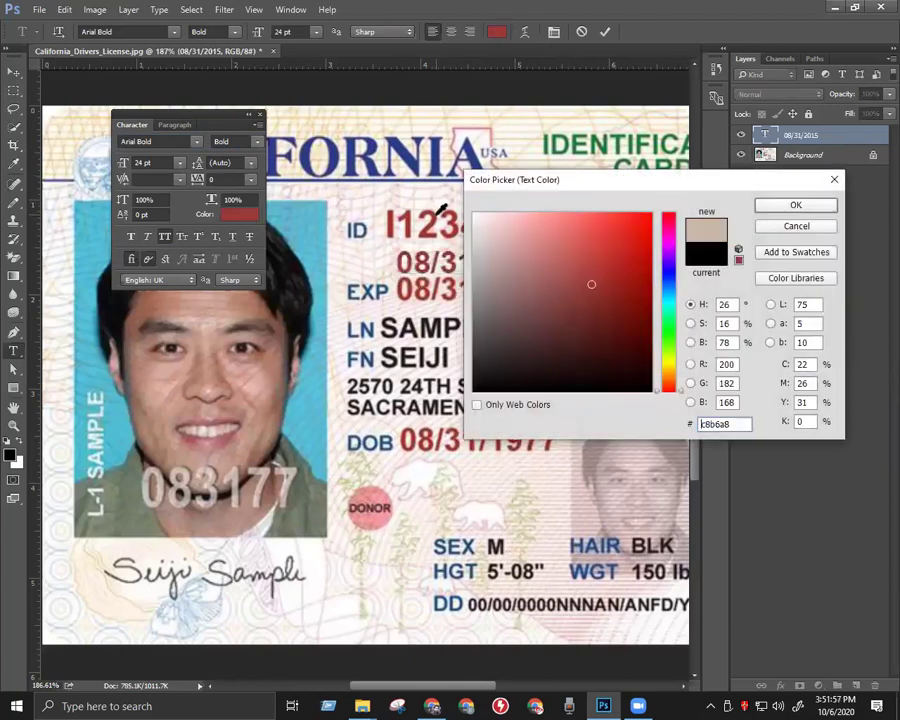
pyautogui.click(440, 208)
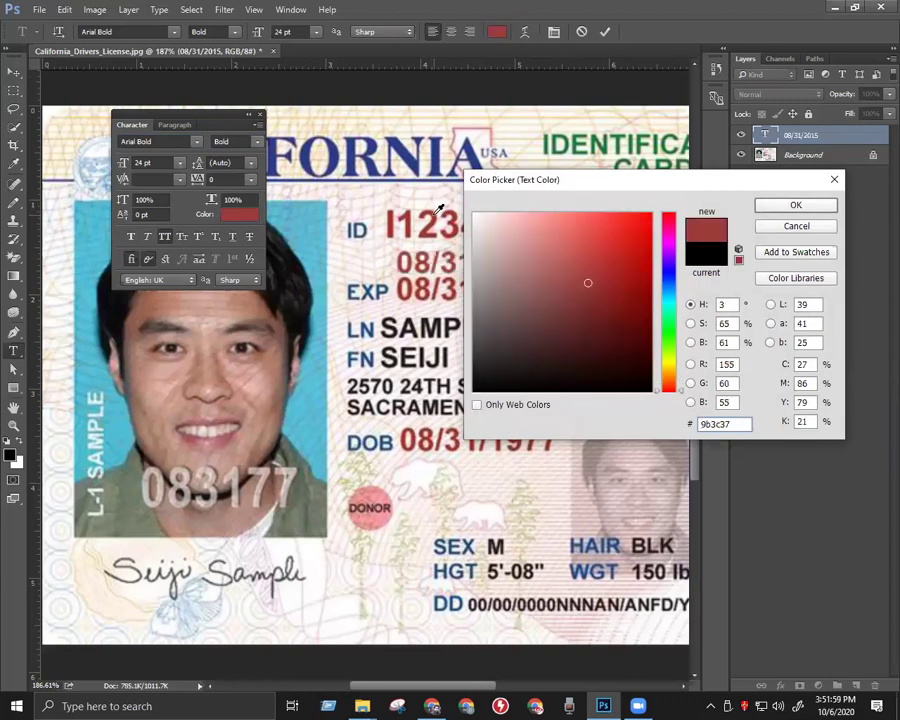
pyautogui.moveTo(415, 210); pyautogui.dragTo(418, 215)
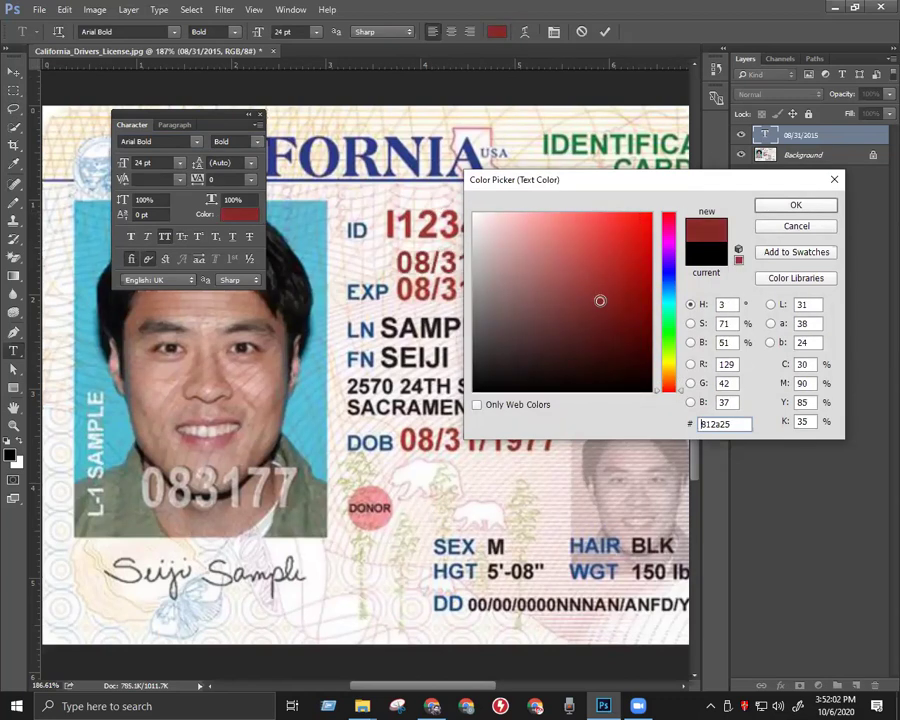
pyautogui.click(772, 203)
pyautogui.hotkey('ctrl', 'h')
pyautogui.hotkey('ctrl', 'Return')
pyautogui.press('v')
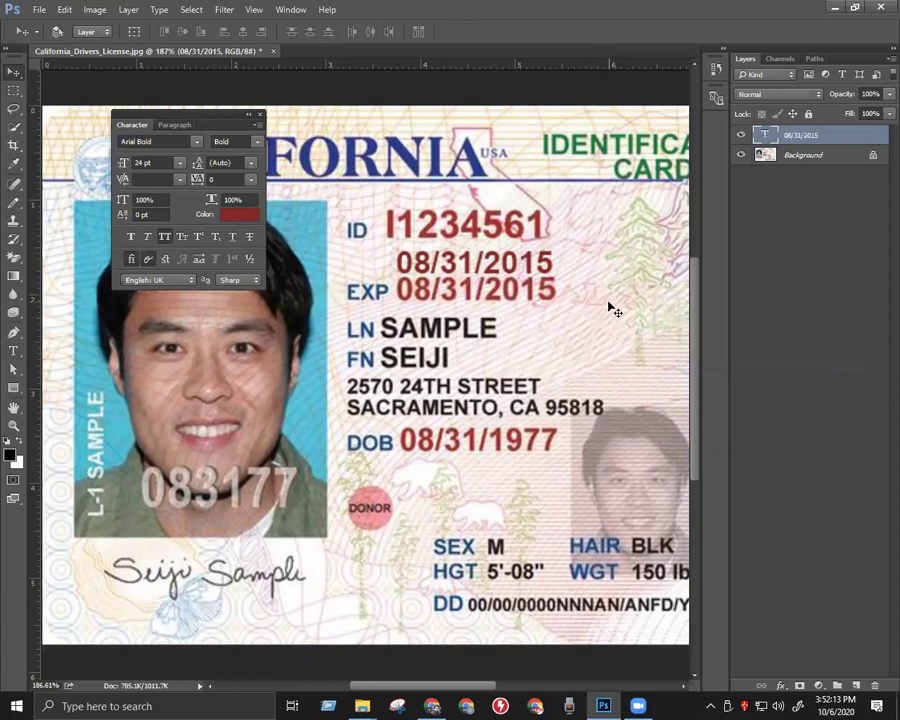
# Lower the new date text layer's opacity to 93%
pyautogui.click(889, 94)
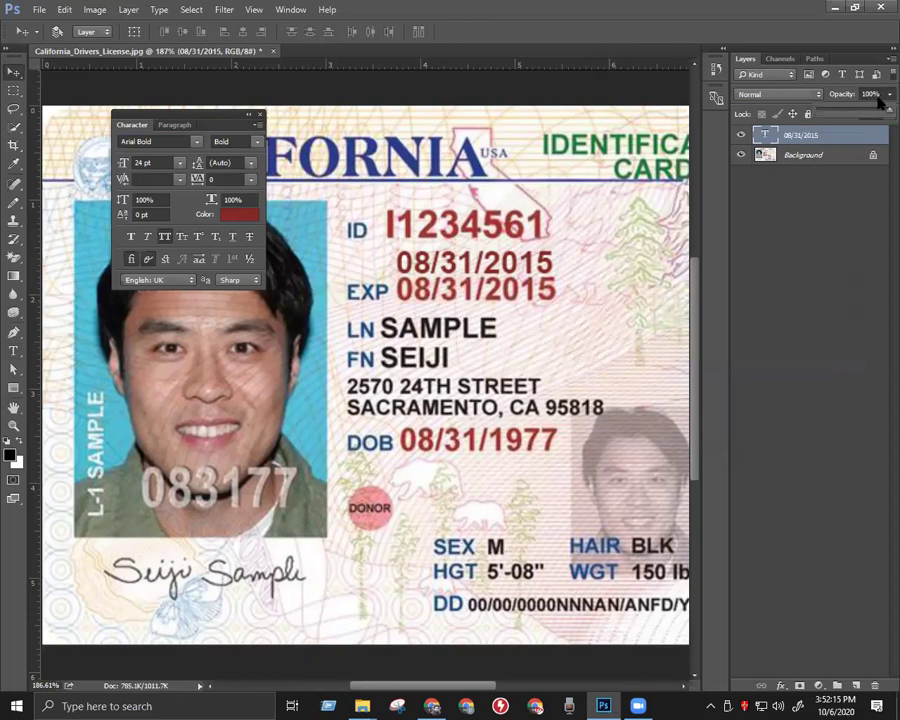
pyautogui.moveTo(880, 116); pyautogui.dragTo(879, 115)
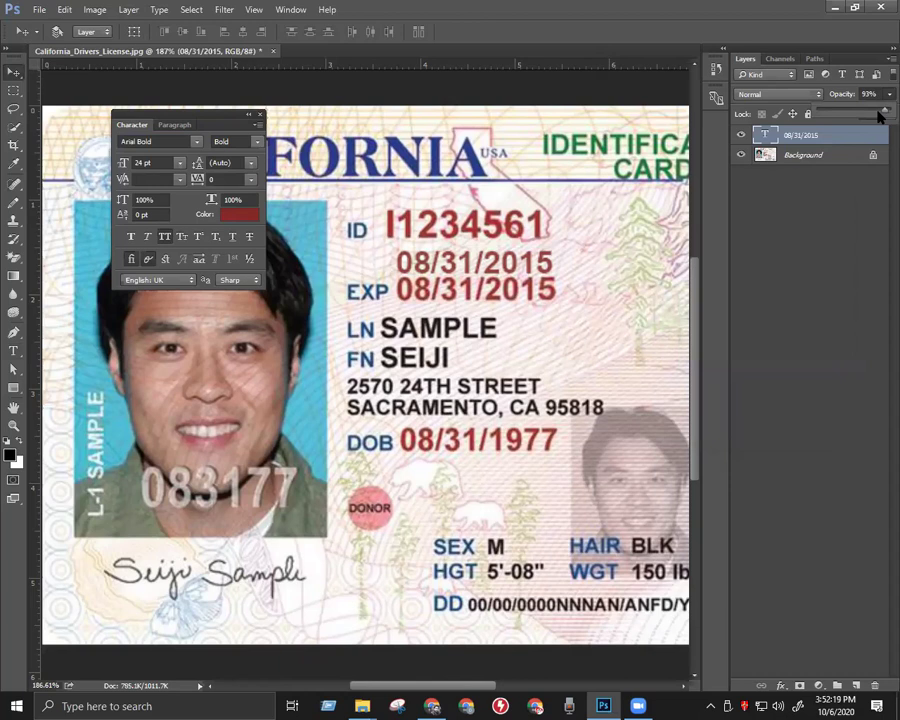
pyautogui.click(13, 76)
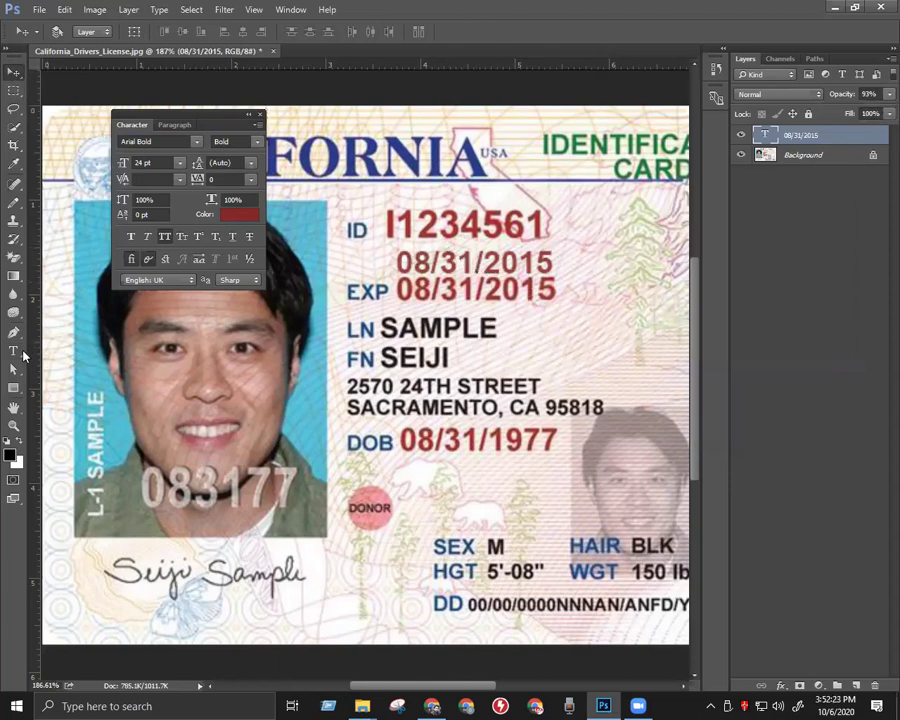
# Set the new date text's font size to 25 pt
pyautogui.click(15, 352)
pyautogui.click(295, 30)
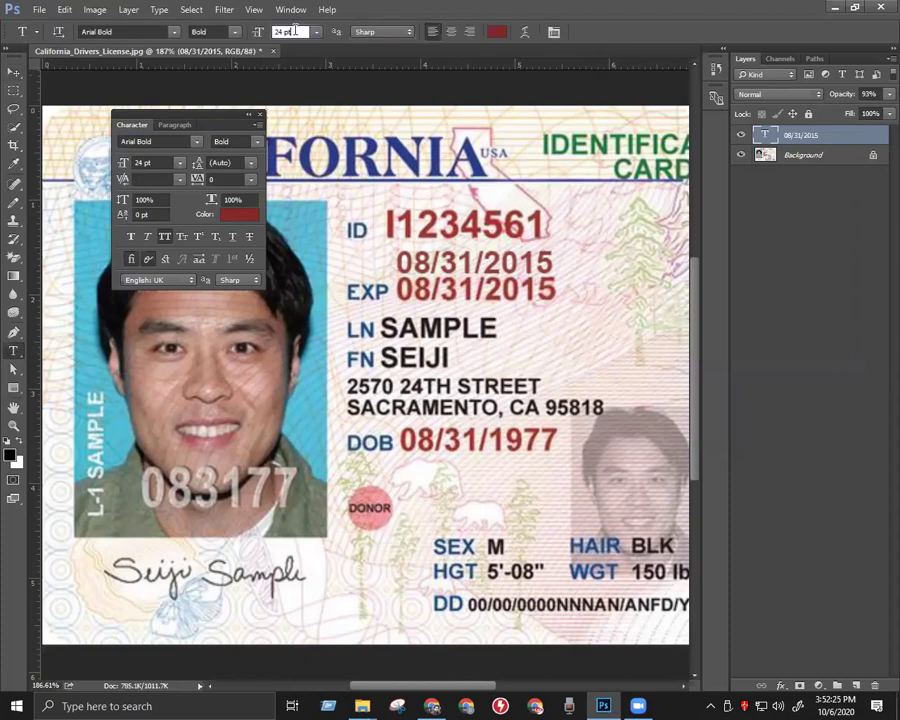
pyautogui.press('Up')
pyautogui.doubleClick(767, 135)
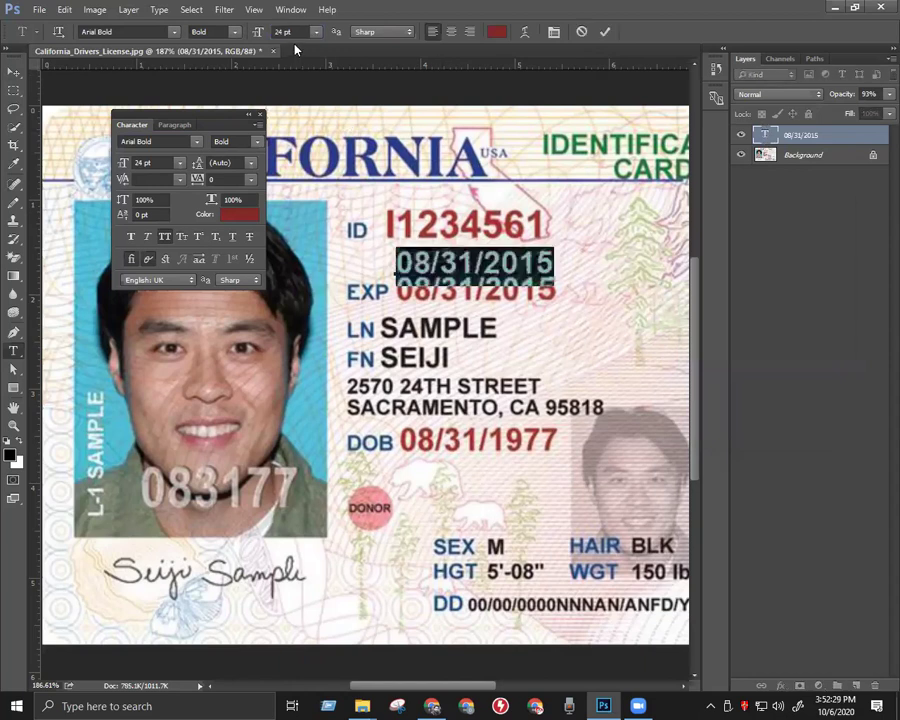
pyautogui.click(604, 31)
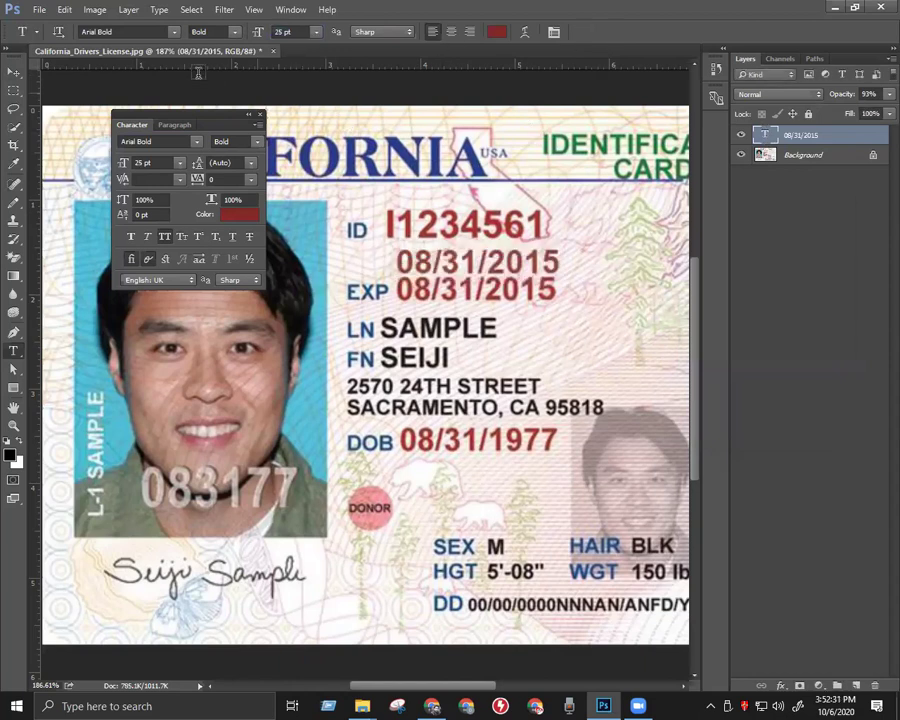
# Move the new date text slightly up, away from the printed expiry date, and select the Background layer
pyautogui.click(12, 70)
pyautogui.moveTo(541, 268)
pyautogui.mouseDown()
pyautogui.moveTo(525, 262)
pyautogui.moveTo(525, 291)
pyautogui.moveTo(540, 255)
pyautogui.mouseUp()
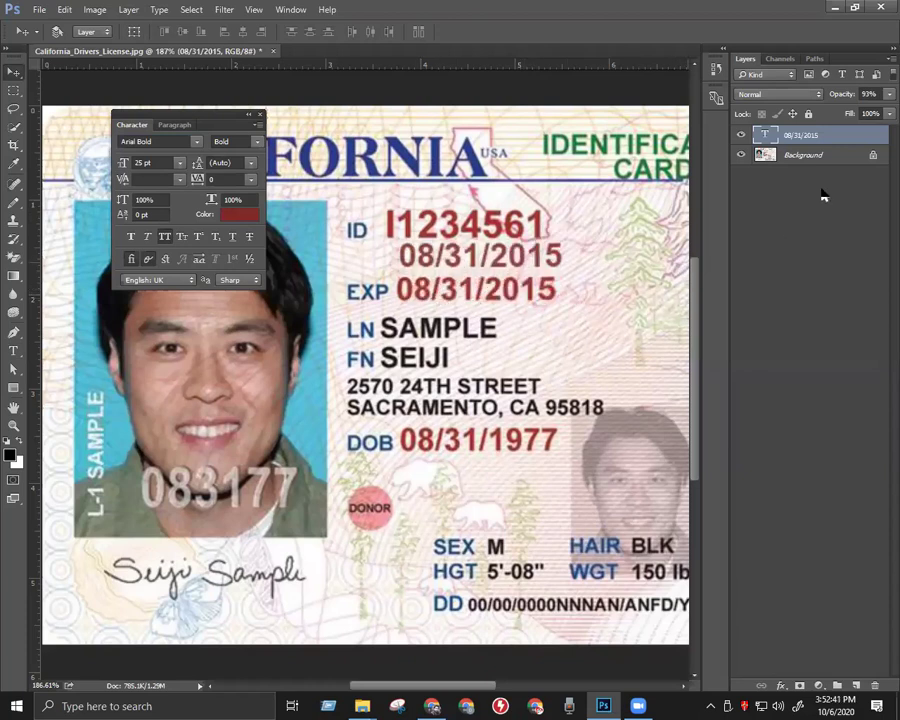
pyautogui.click(812, 157)
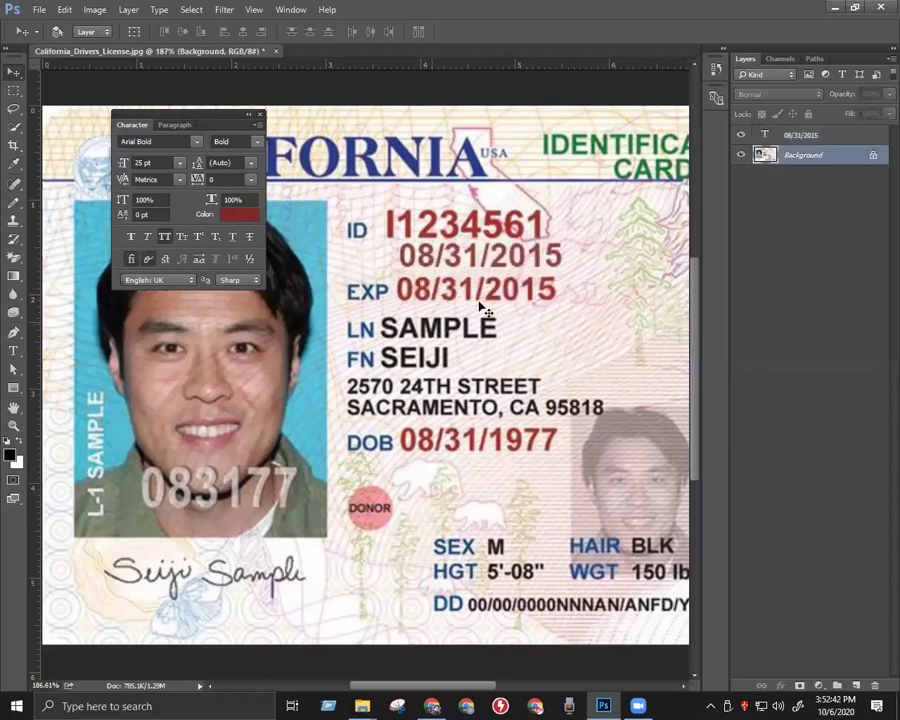
# Hide the new date text layer and copy a blank patterned strip above the printed expiry date from the Background to a new layer
pyautogui.click(740, 134)
pyautogui.moveTo(478, 274); pyautogui.dragTo(530, 279)
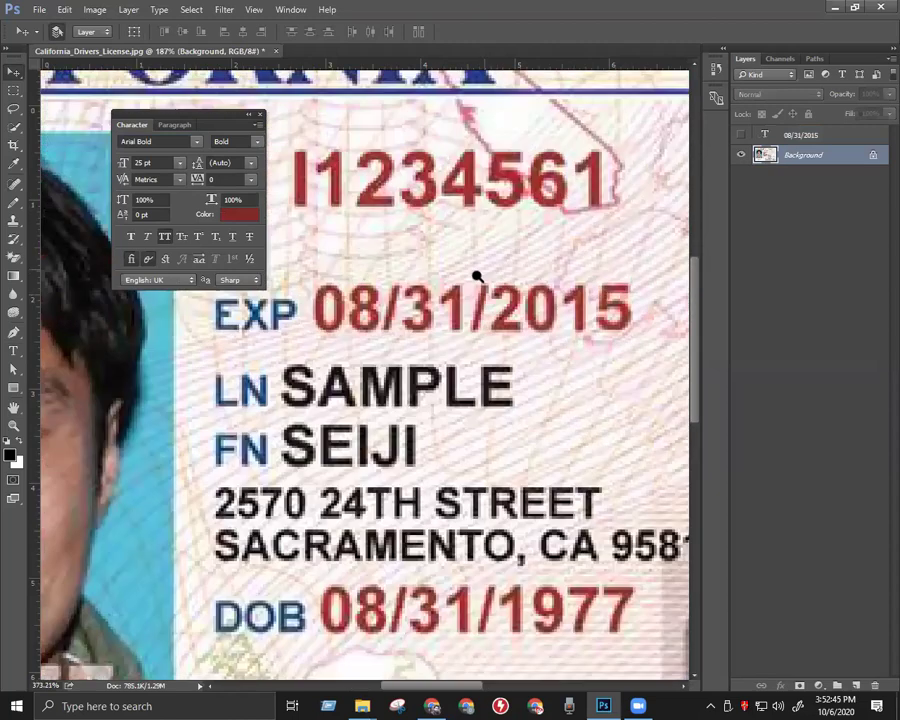
pyautogui.moveTo(458, 281); pyautogui.dragTo(437, 287)
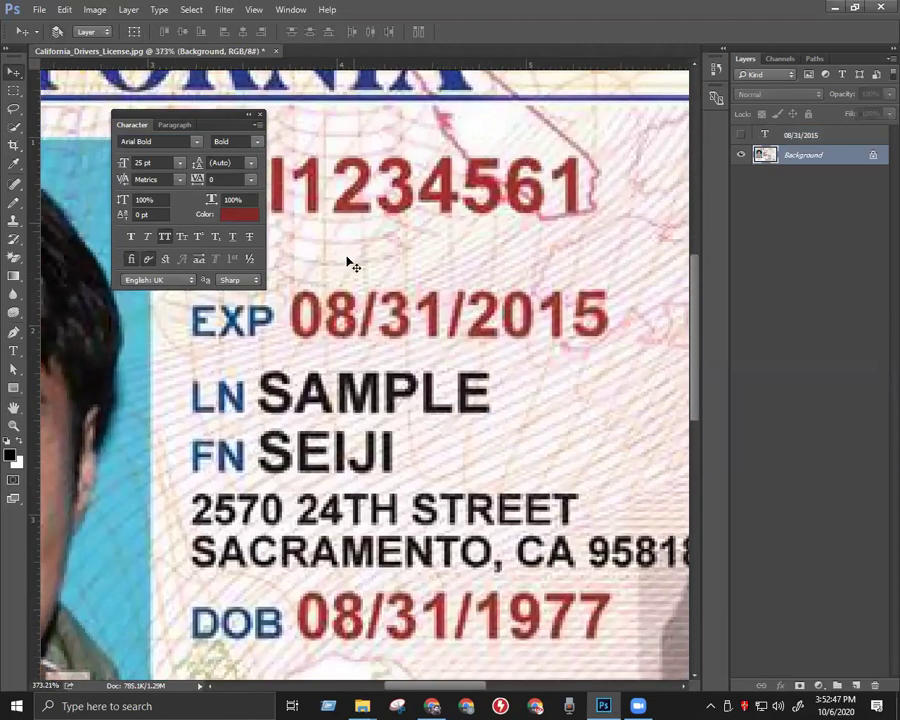
pyautogui.click(14, 90)
pyautogui.moveTo(291, 219); pyautogui.dragTo(619, 281)
pyautogui.click(275, 229)
pyautogui.moveTo(285, 227); pyautogui.dragTo(633, 283)
pyautogui.click(633, 290)
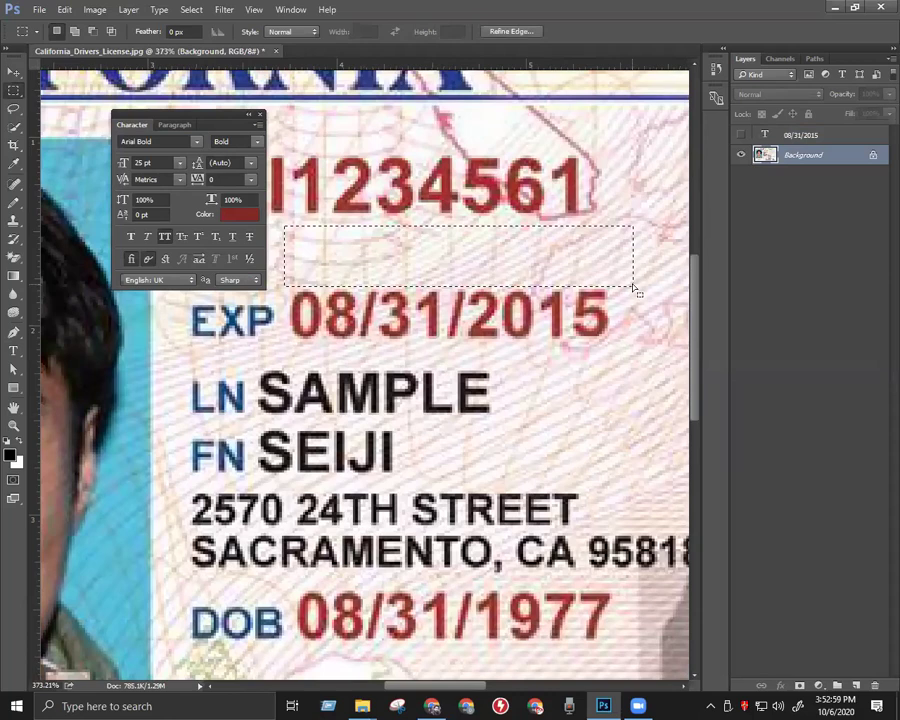
pyautogui.hotkey('ctrl', 'j')
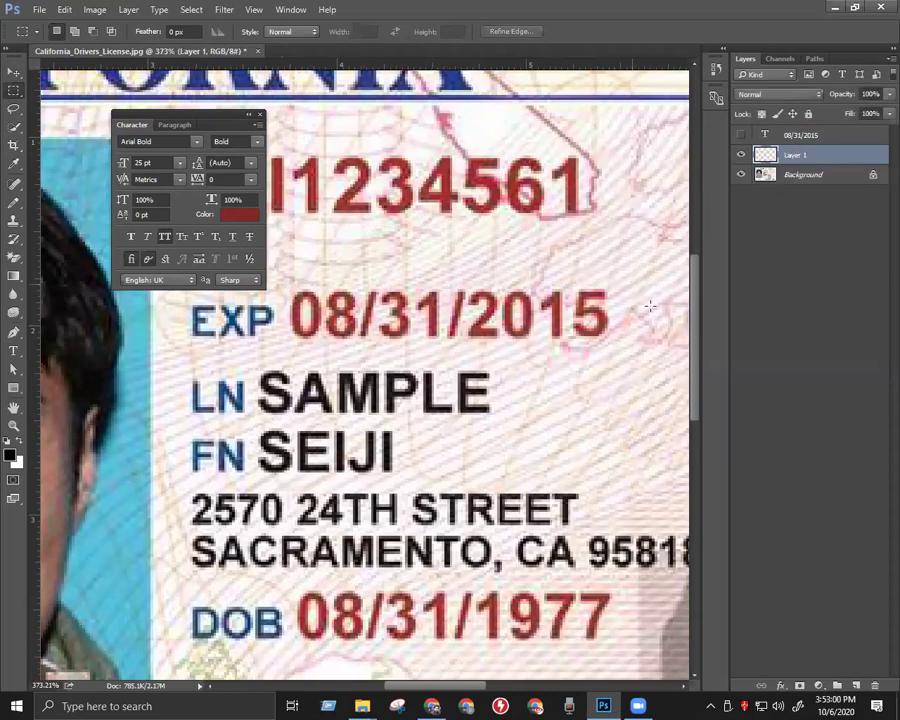
# Toggle the Background's visibility to check the copied strip, and move the strip down over the printed expiry date
pyautogui.click(742, 176)
pyautogui.click(742, 176)
pyautogui.click(742, 176)
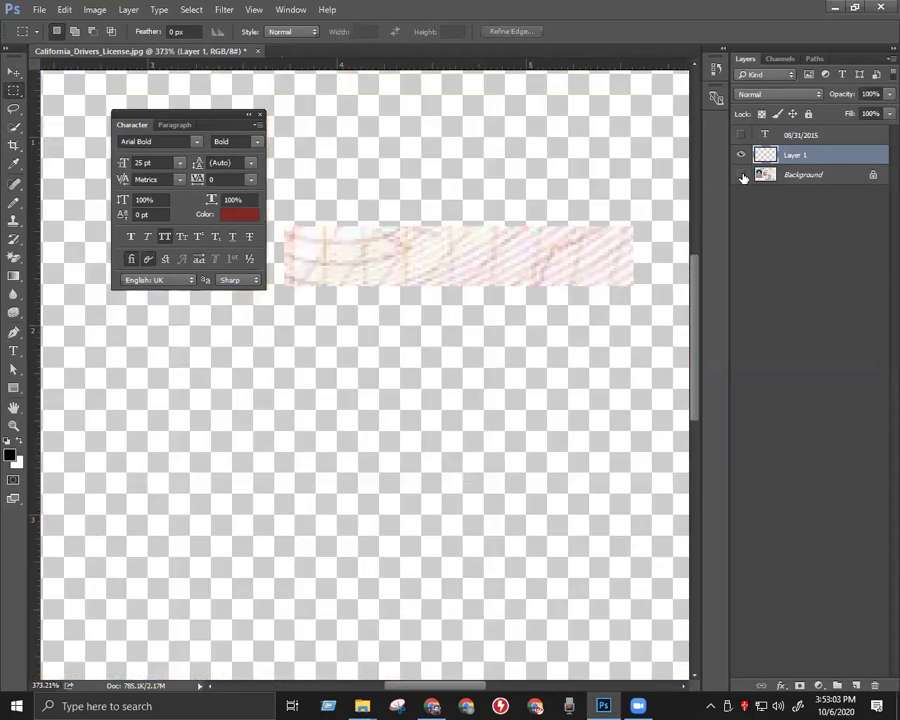
pyautogui.click(742, 176)
pyautogui.click(14, 72)
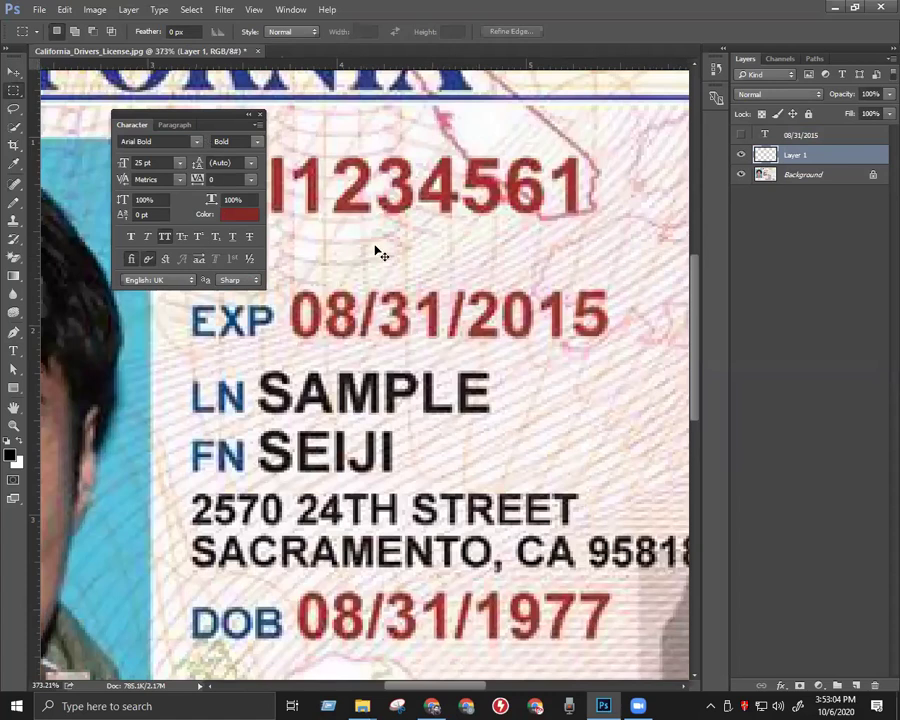
pyautogui.moveTo(420, 266); pyautogui.dragTo(413, 299)
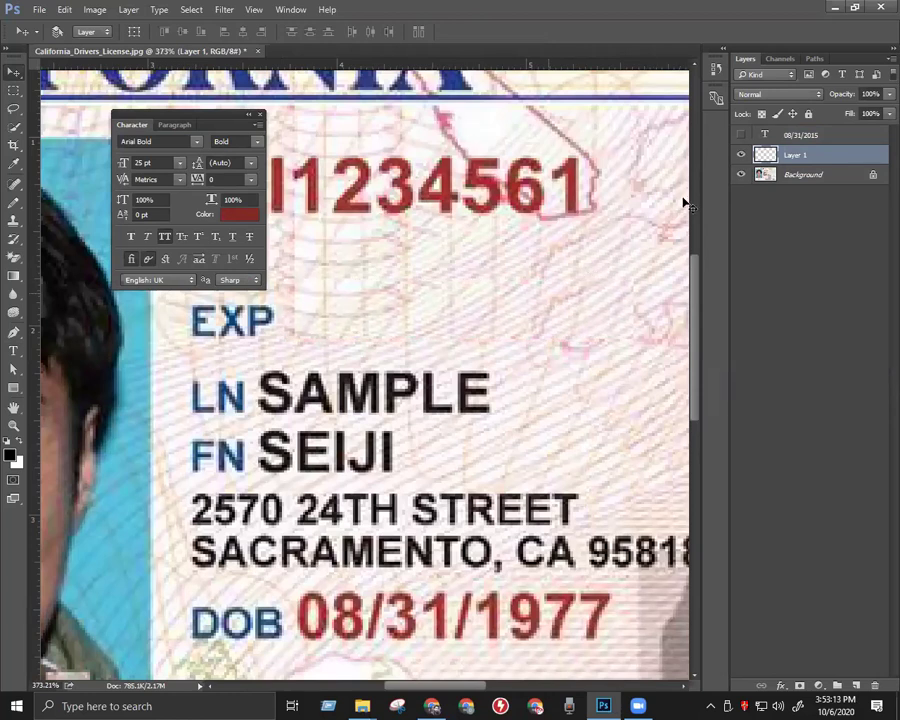
# Show the new date text layer again and move it onto the covered area beside the EXP label
pyautogui.click(741, 136)
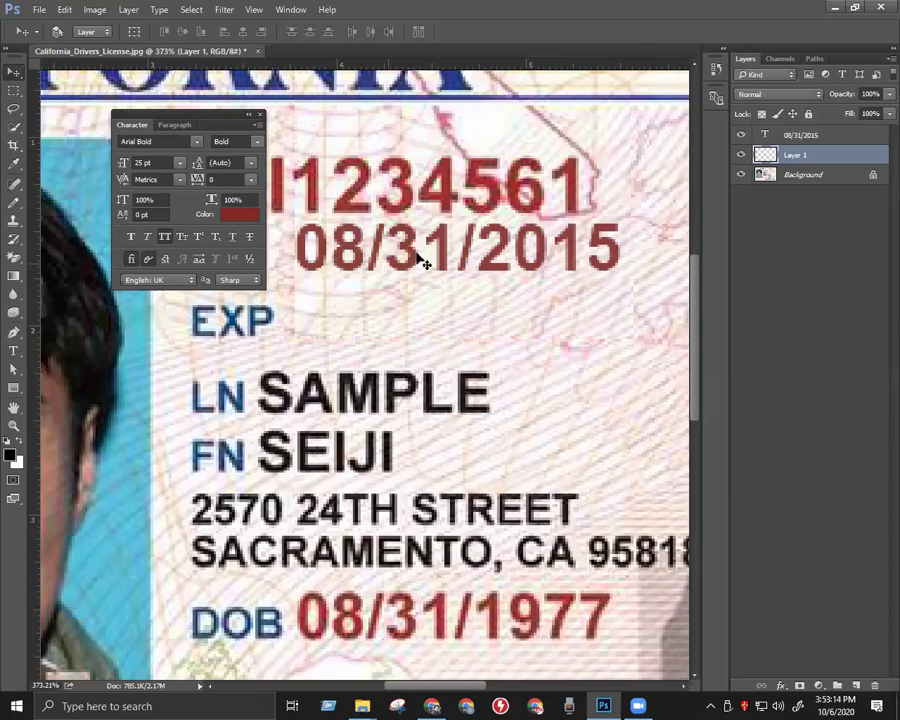
pyautogui.click(786, 136)
pyautogui.moveTo(455, 252); pyautogui.dragTo(458, 323)
pyautogui.scroll(-5, 496, 375)
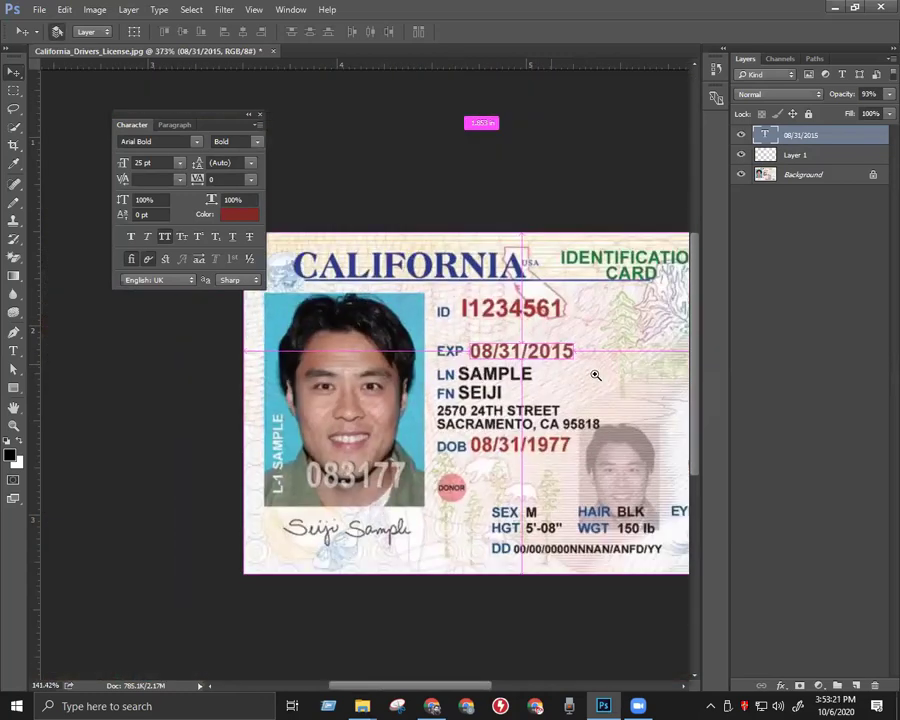
pyautogui.scroll(-2, 595, 375)
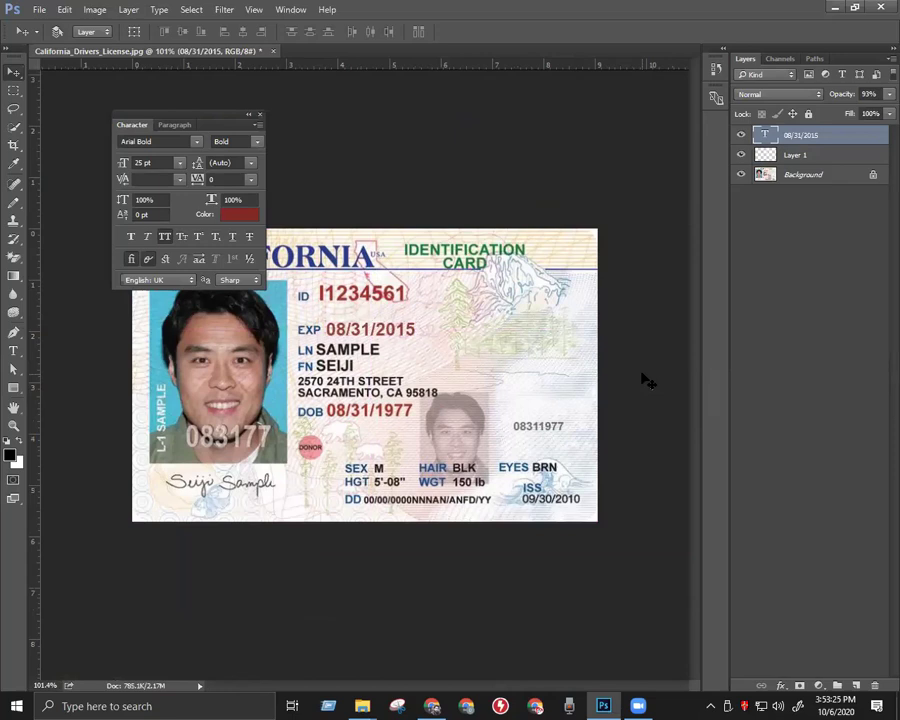
# Close the Character panel and make the Background the active layer
pyautogui.click(260, 115)
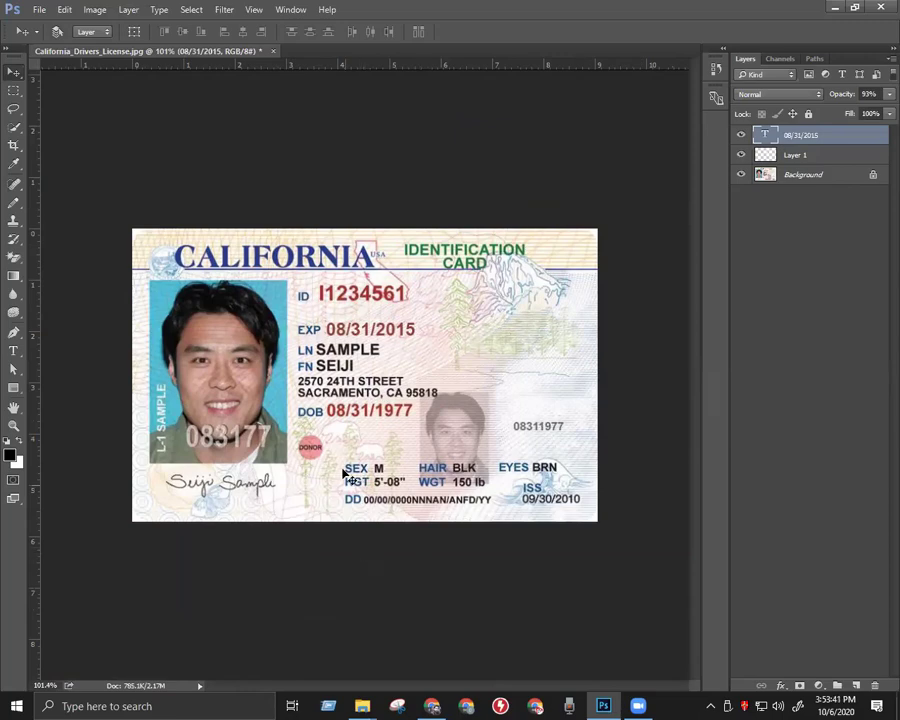
pyautogui.scroll(5, 290, 328)
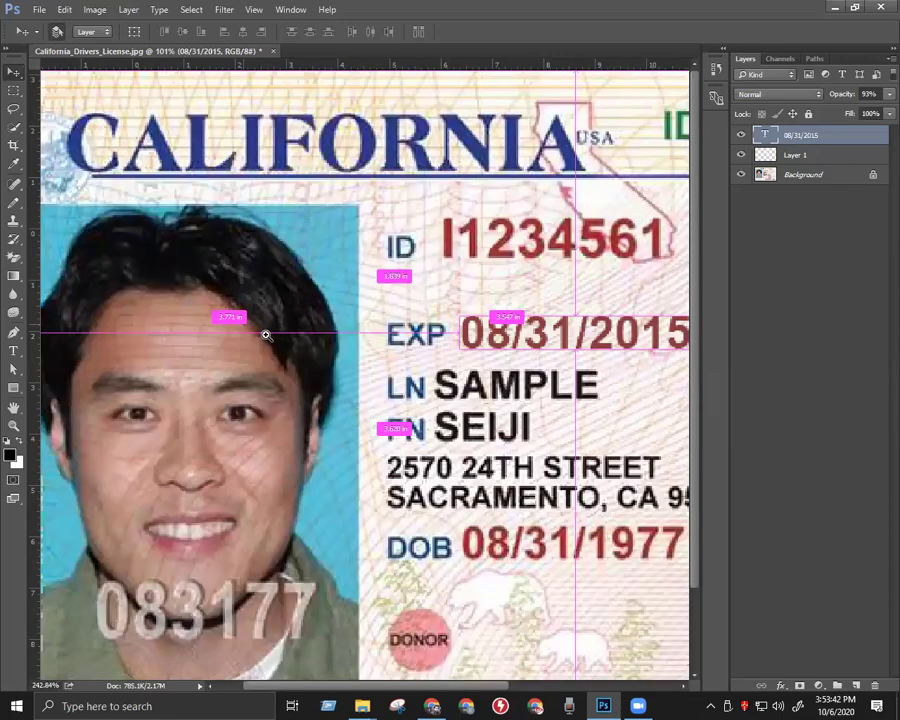
pyautogui.scroll(-4, 265, 331)
pyautogui.click(803, 176)
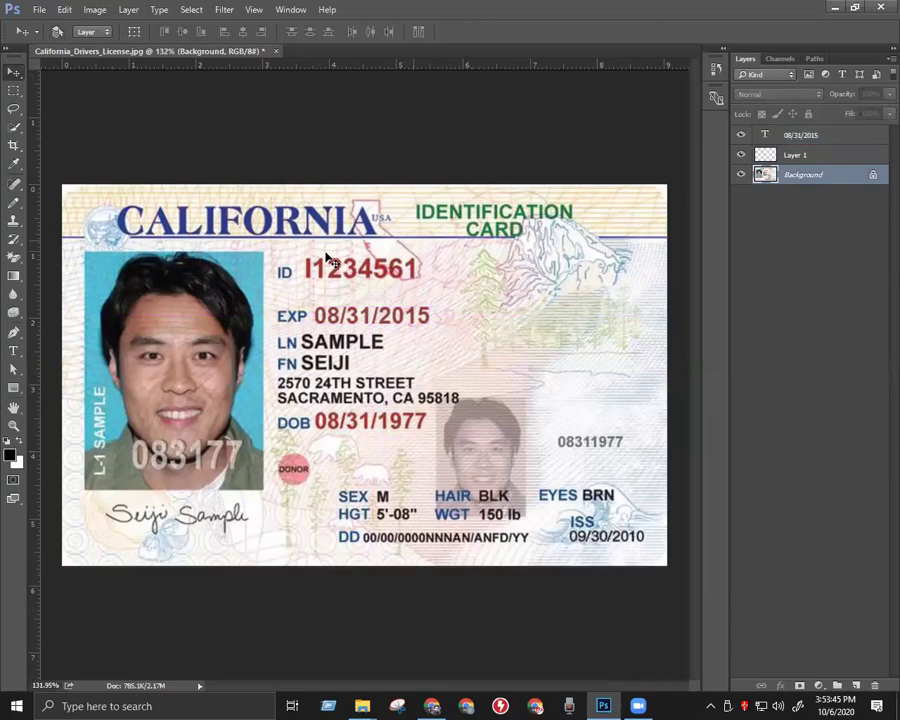
# Copy the rectangular portrait photo area from the Background to a new layer and toggle the Background's visibility to check the copy
pyautogui.scroll(3, 318, 308)
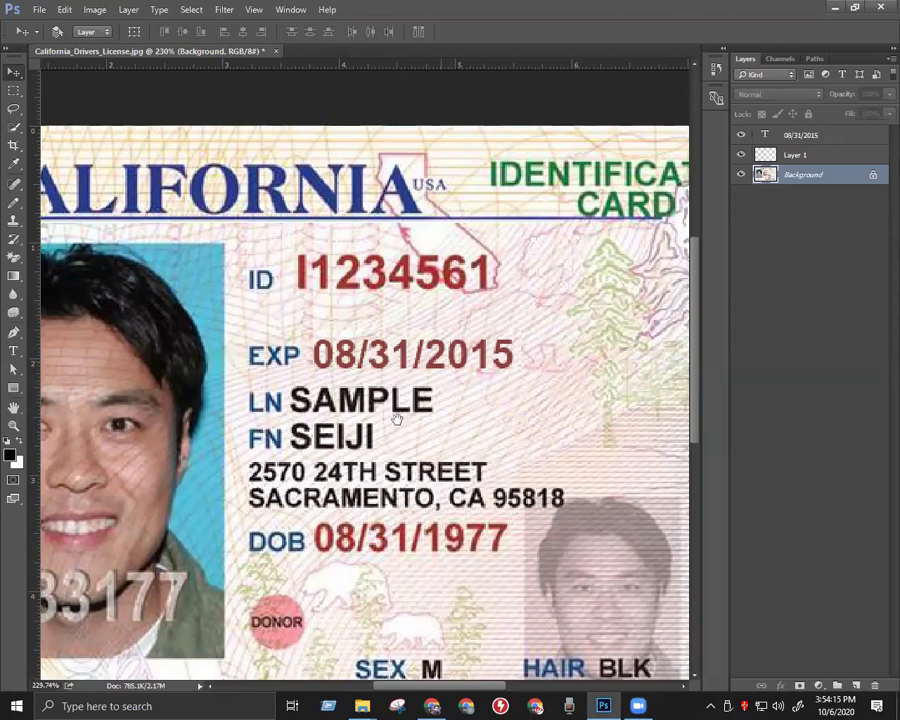
pyautogui.moveTo(289, 357); pyautogui.dragTo(525, 256)
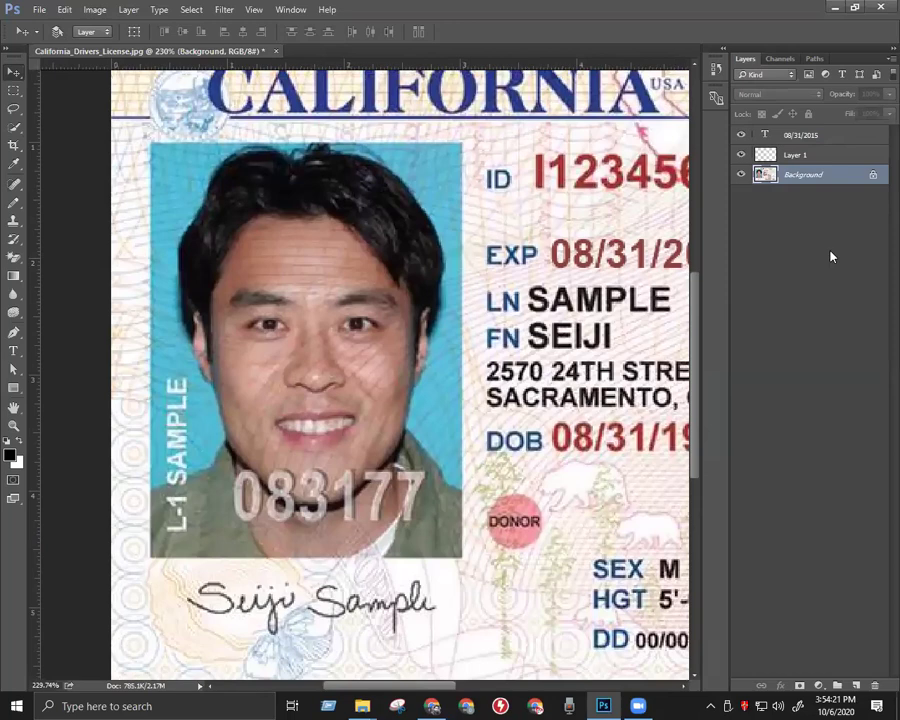
pyautogui.click(14, 92)
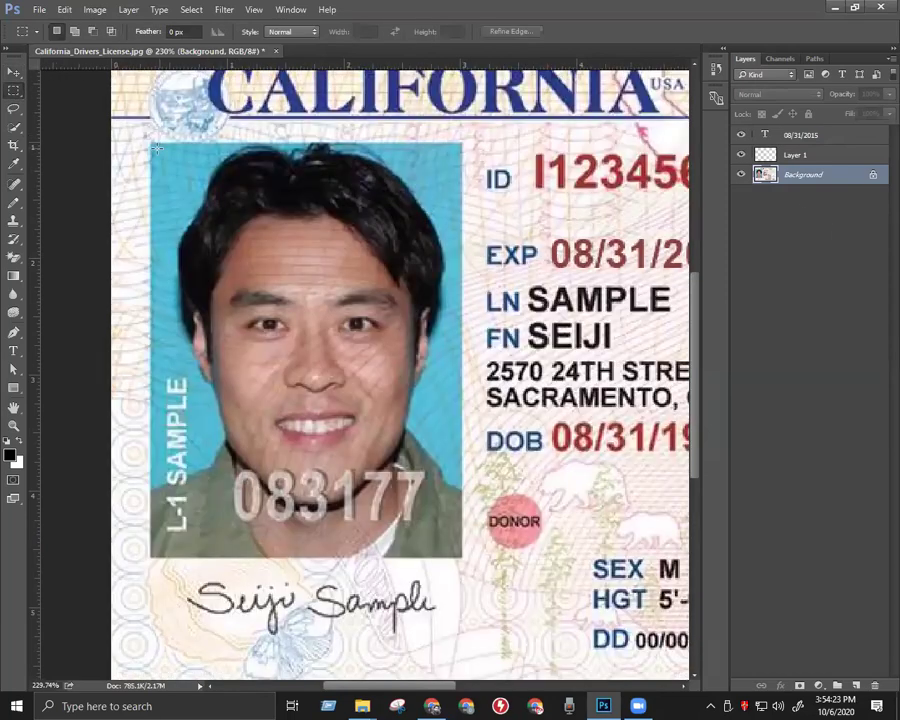
pyautogui.click(60, 90)
pyautogui.moveTo(149, 143); pyautogui.dragTo(462, 557)
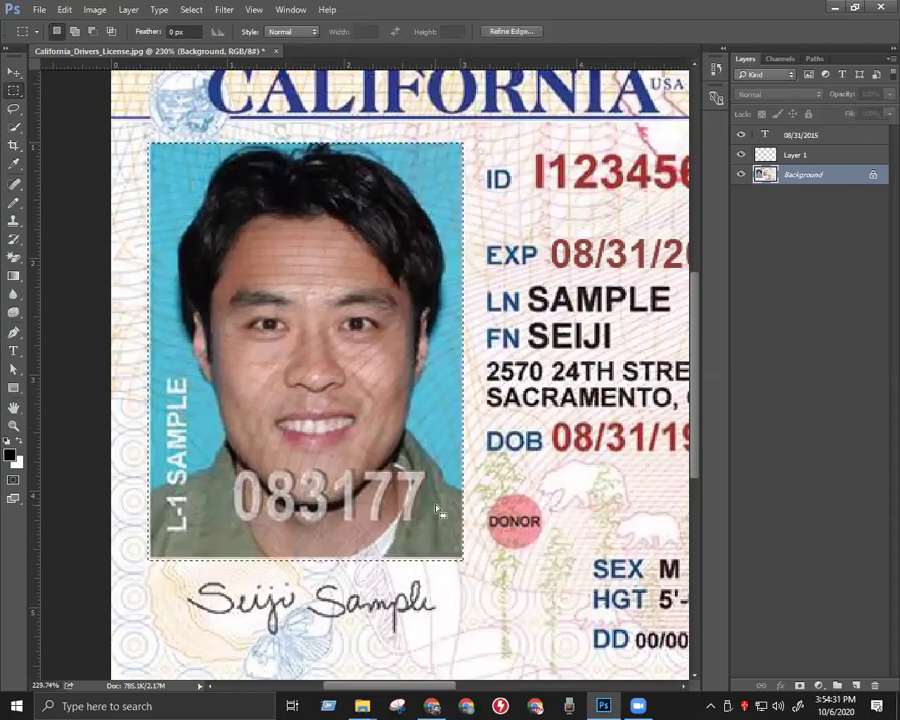
pyautogui.hotkey('ctrl', 'j')
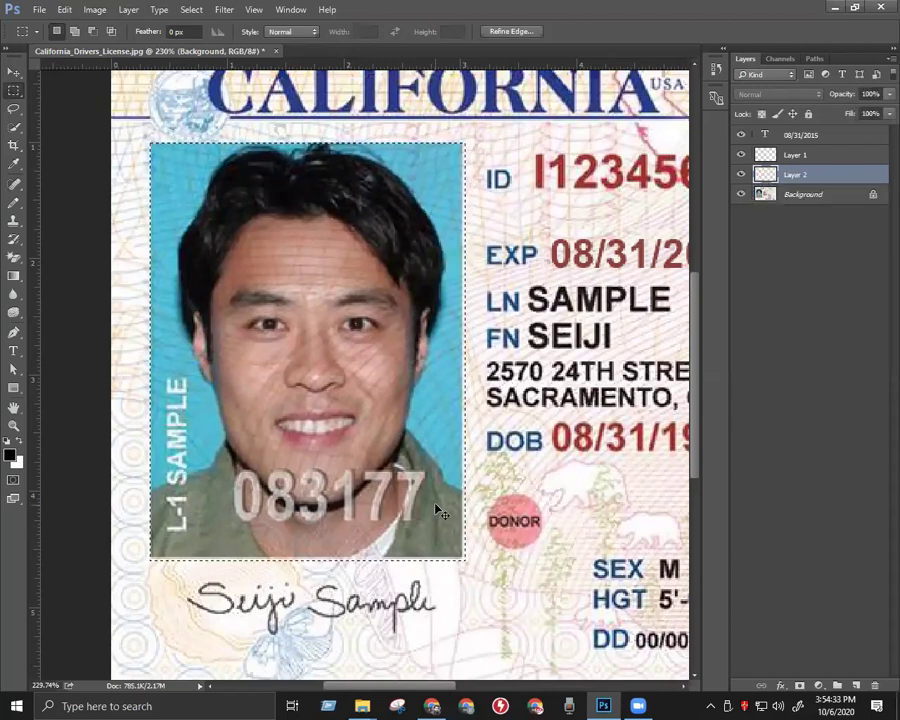
pyautogui.click(741, 194)
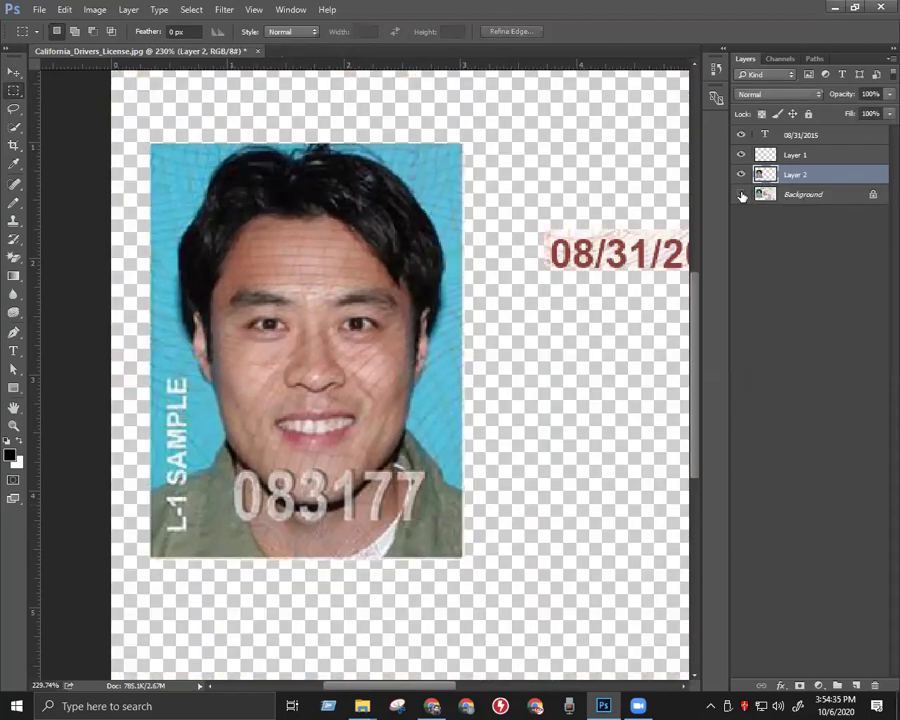
pyautogui.click(741, 194)
pyautogui.click(741, 194)
pyautogui.click(741, 194)
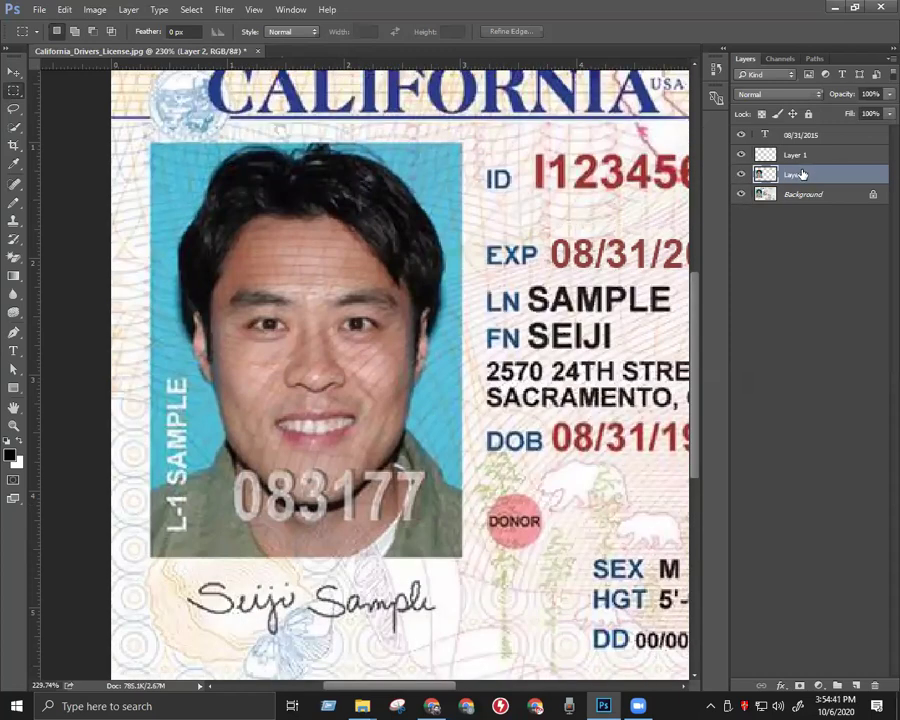
pyautogui.rightClick(800, 174)
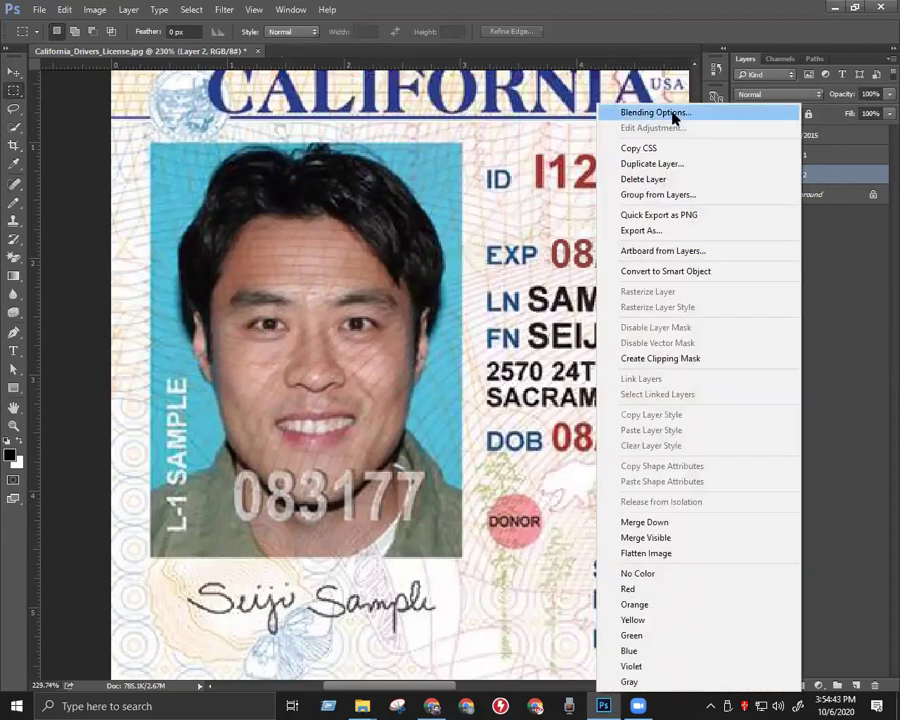
pyautogui.click(250, 234)
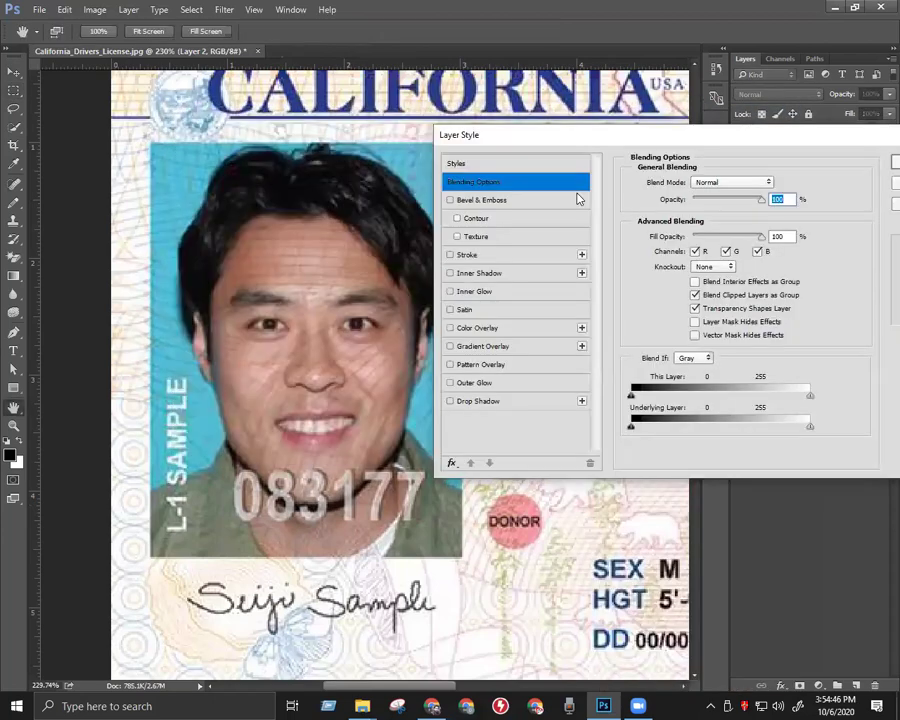
pyautogui.click(483, 330)
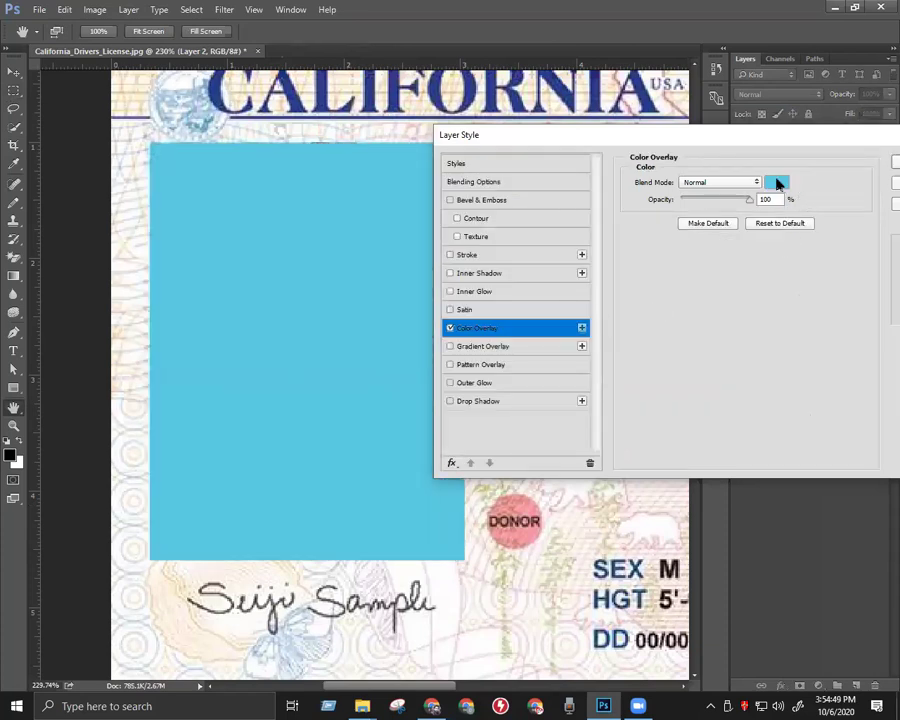
pyautogui.click(776, 182)
pyautogui.press('Return')
pyautogui.click(893, 184)
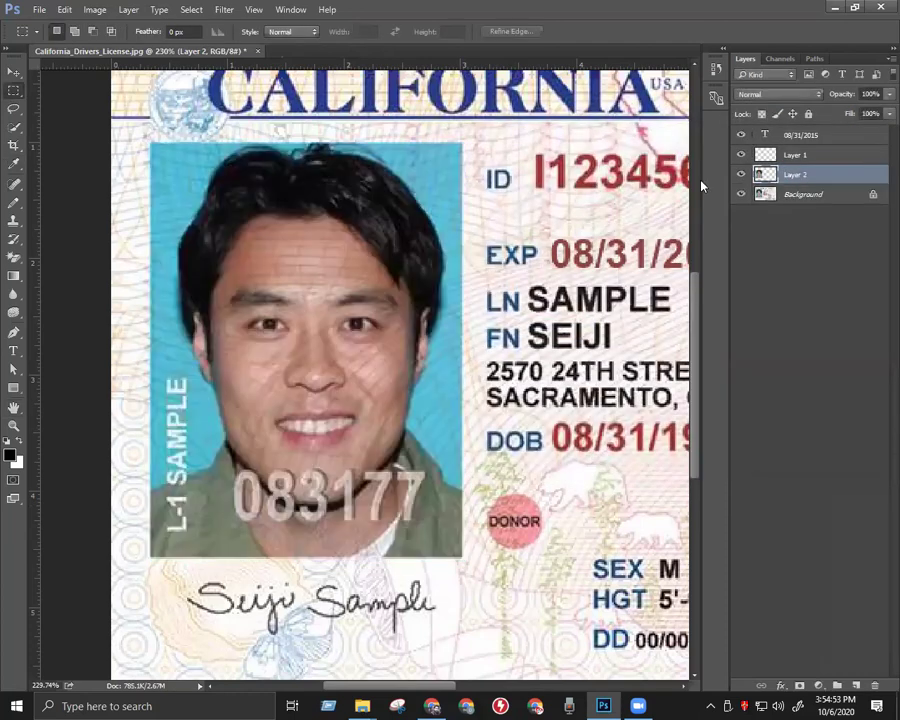
# Move the photo copy aside and give it a Color Overlay in light blue (52b3d3) sampled from the original photo's backdrop
pyautogui.click(14, 73)
pyautogui.moveTo(222, 207); pyautogui.dragTo(436, 313)
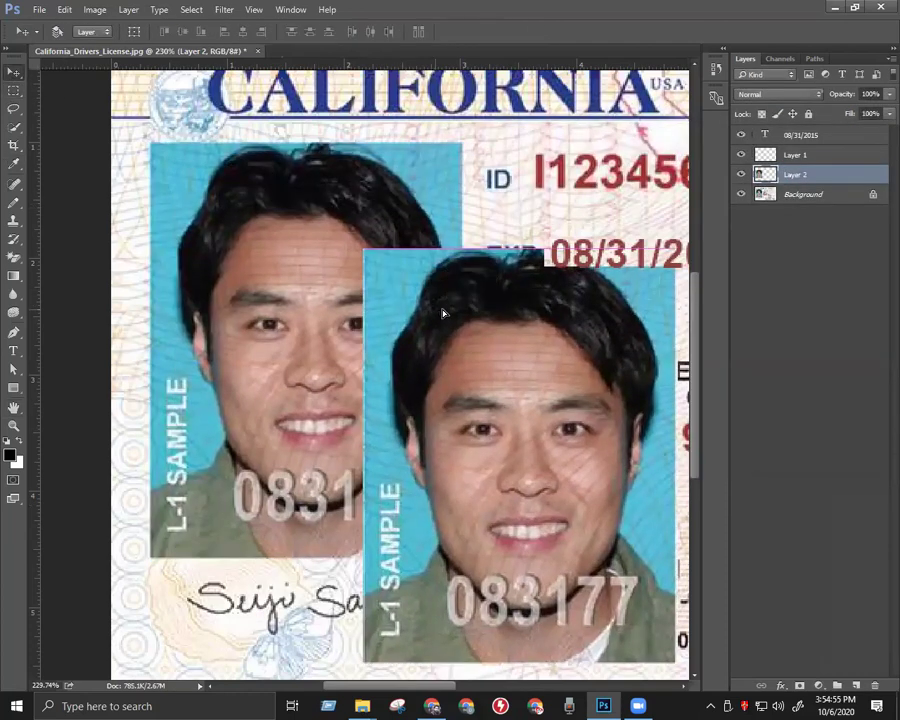
pyautogui.rightClick(803, 175)
pyautogui.click(681, 114)
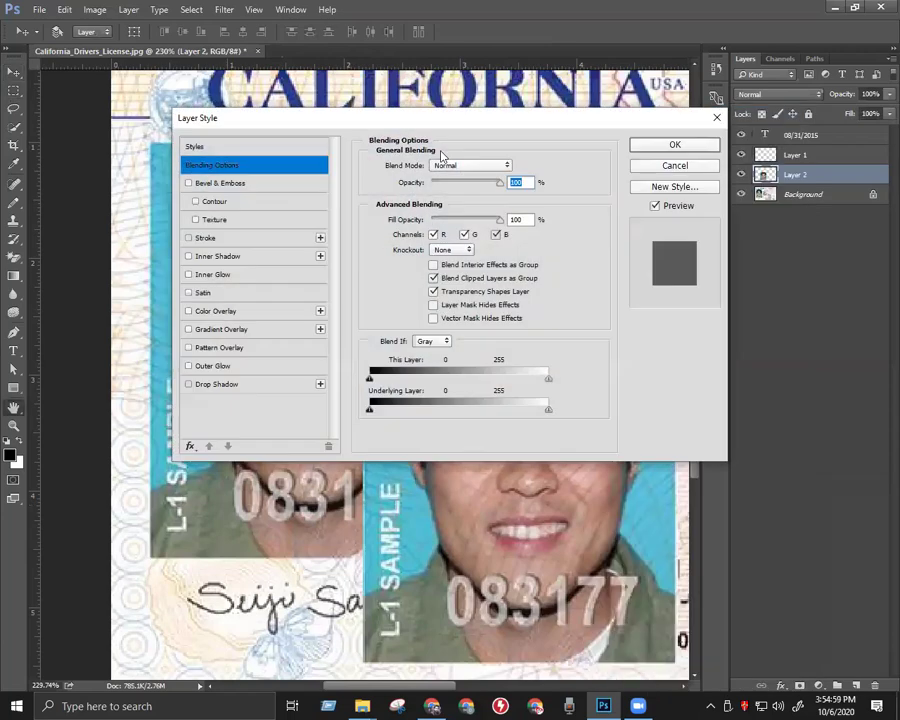
pyautogui.moveTo(273, 118); pyautogui.dragTo(558, 72)
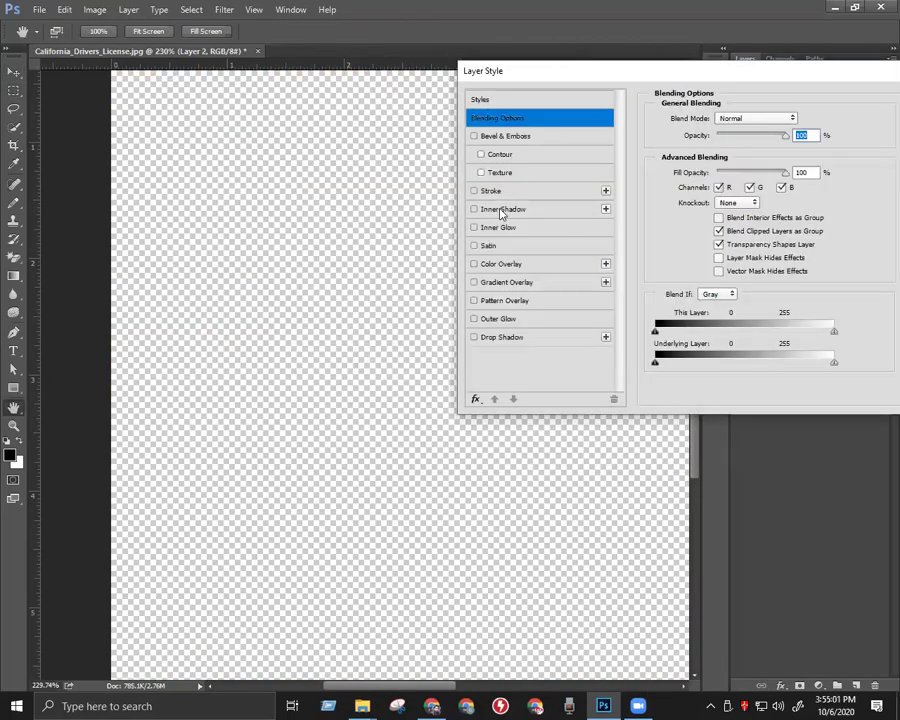
pyautogui.click(502, 264)
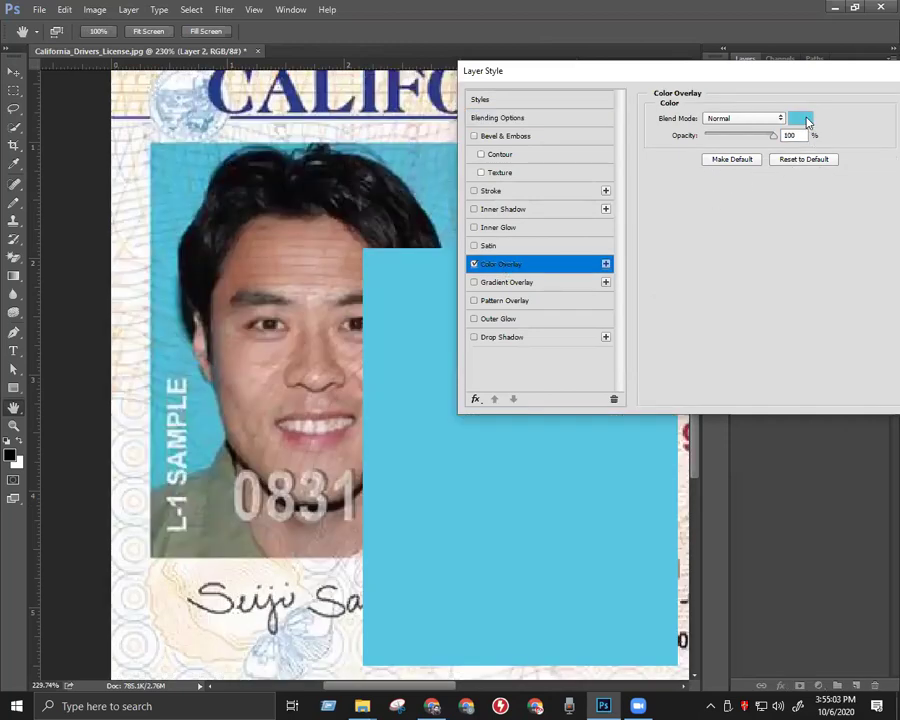
pyautogui.click(805, 117)
pyautogui.click(177, 190)
pyautogui.moveTo(174, 199); pyautogui.dragTo(163, 214)
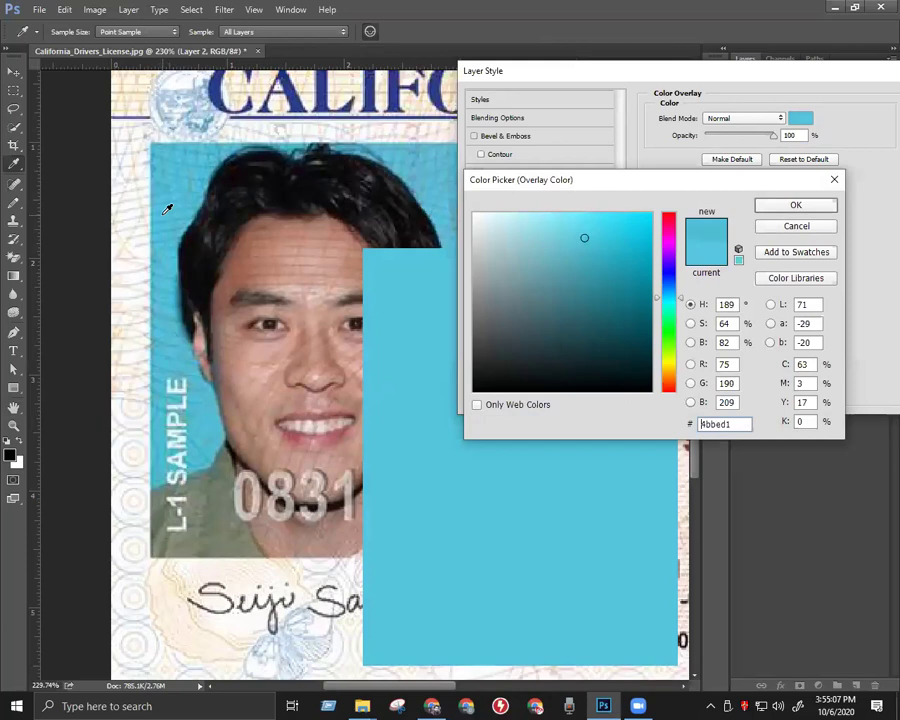
pyautogui.click(168, 233)
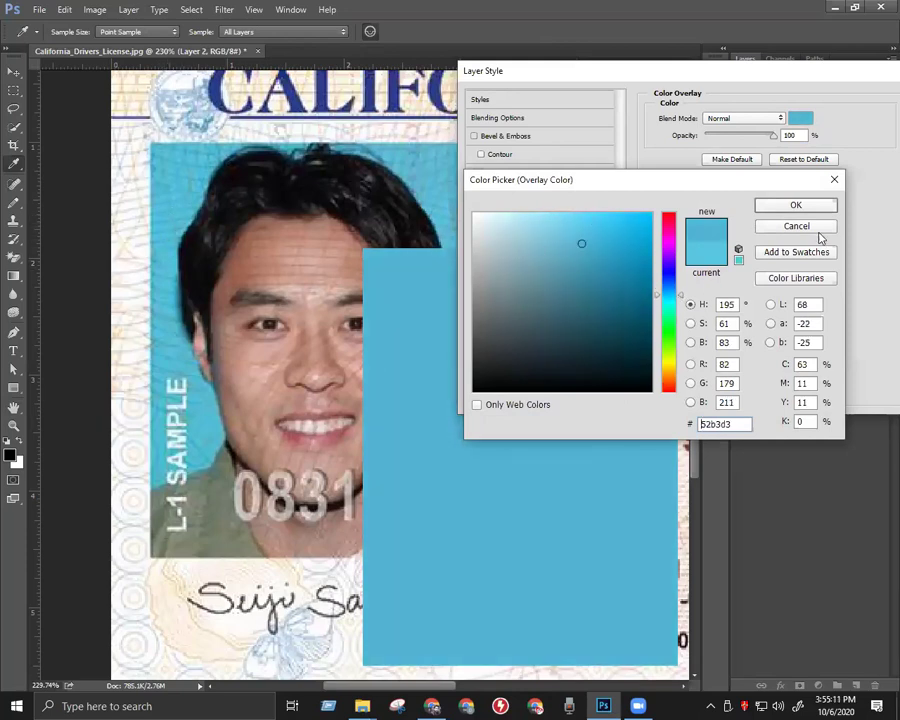
pyautogui.click(796, 205)
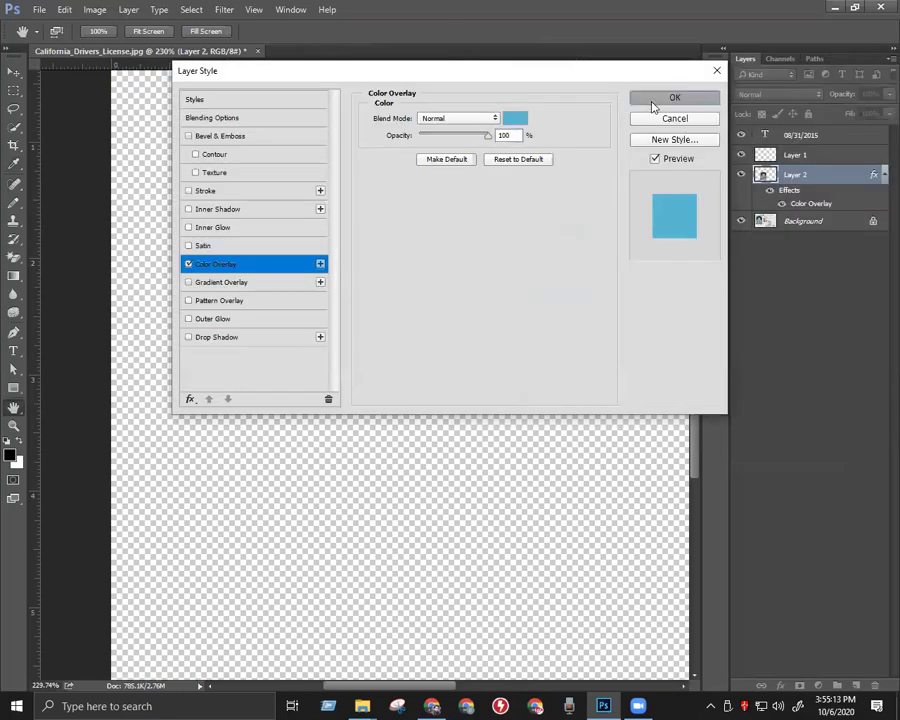
pyautogui.click(648, 96)
# Bring the blue rectangle's layer to the top of the layer stack and position it over the original portrait photo
pyautogui.moveTo(278, 325); pyautogui.dragTo(286, 294)
pyautogui.moveTo(812, 178); pyautogui.dragTo(811, 136)
pyautogui.moveTo(398, 229); pyautogui.dragTo(483, 360)
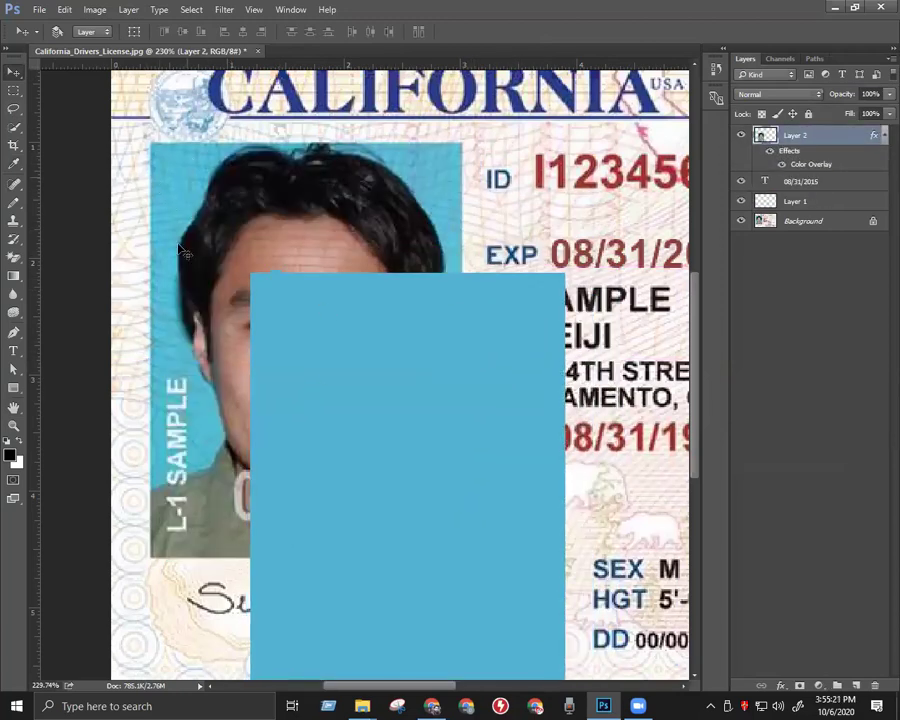
pyautogui.moveTo(430, 440); pyautogui.dragTo(336, 318)
pyautogui.moveTo(543, 343); pyautogui.dragTo(521, 355)
pyautogui.moveTo(377, 364); pyautogui.dragTo(351, 364)
pyautogui.moveTo(418, 281); pyautogui.dragTo(410, 281)
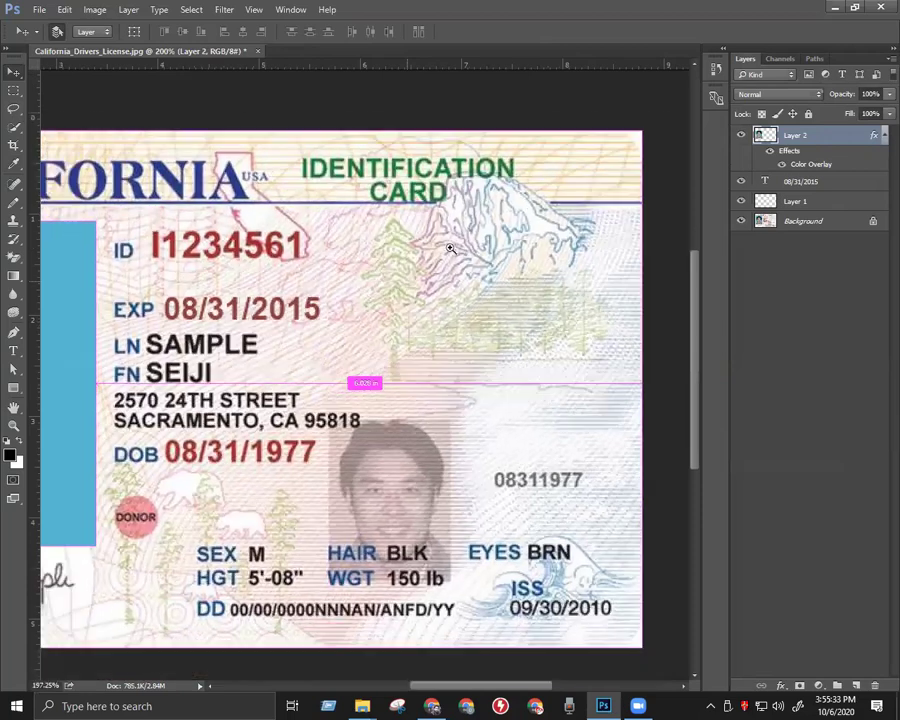
pyautogui.moveTo(158, 231); pyautogui.dragTo(463, 266)
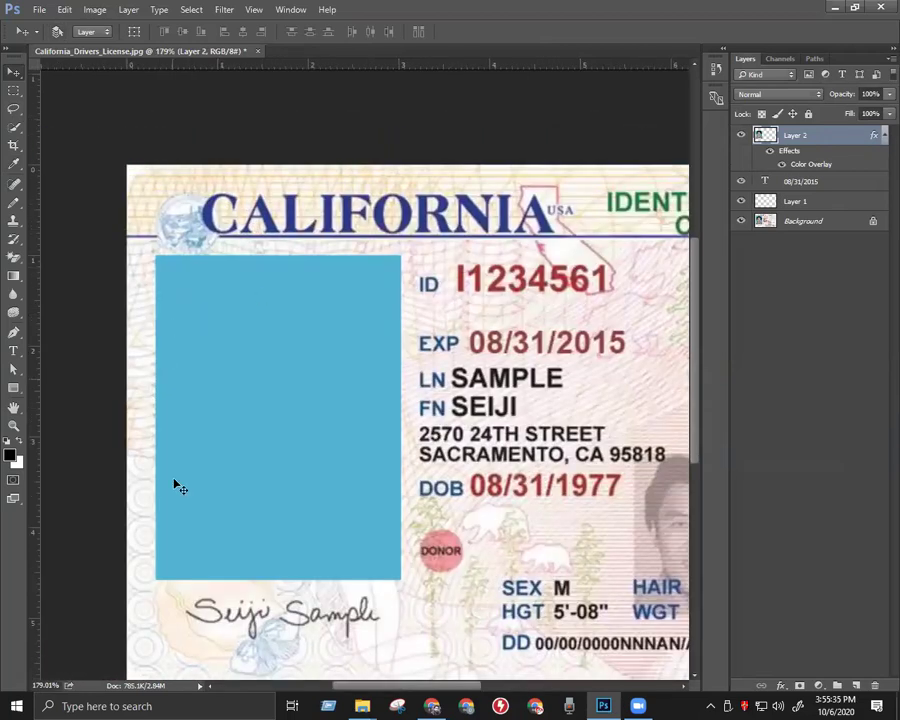
pyautogui.hscroll(5, 516, 372)
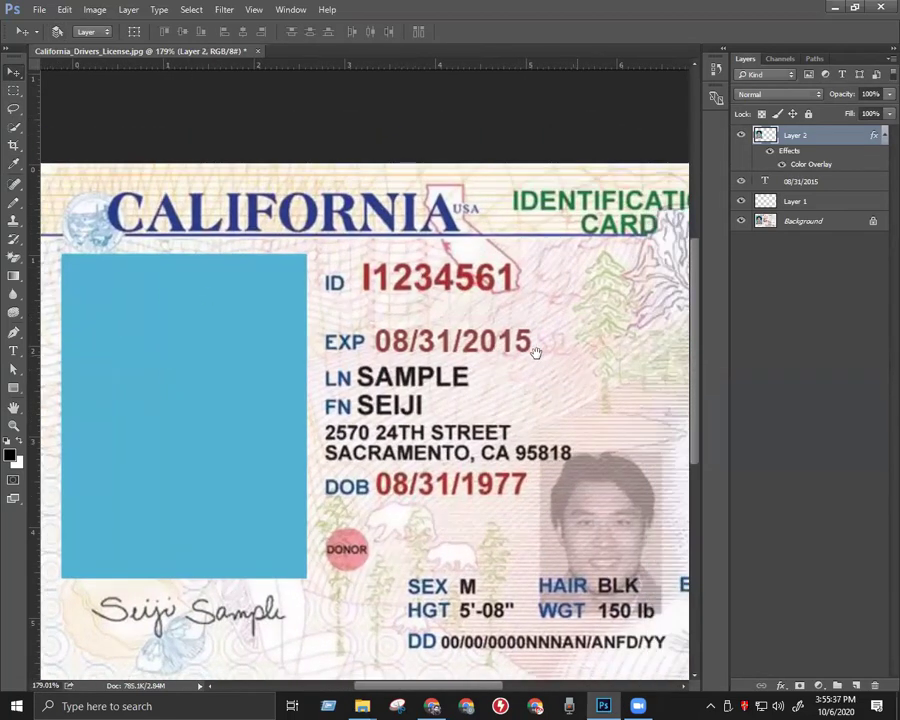
# Lasso a patch of the blank patterned area below the expiry date and copy it from the Background to a new layer
pyautogui.scroll(2, 577, 355)
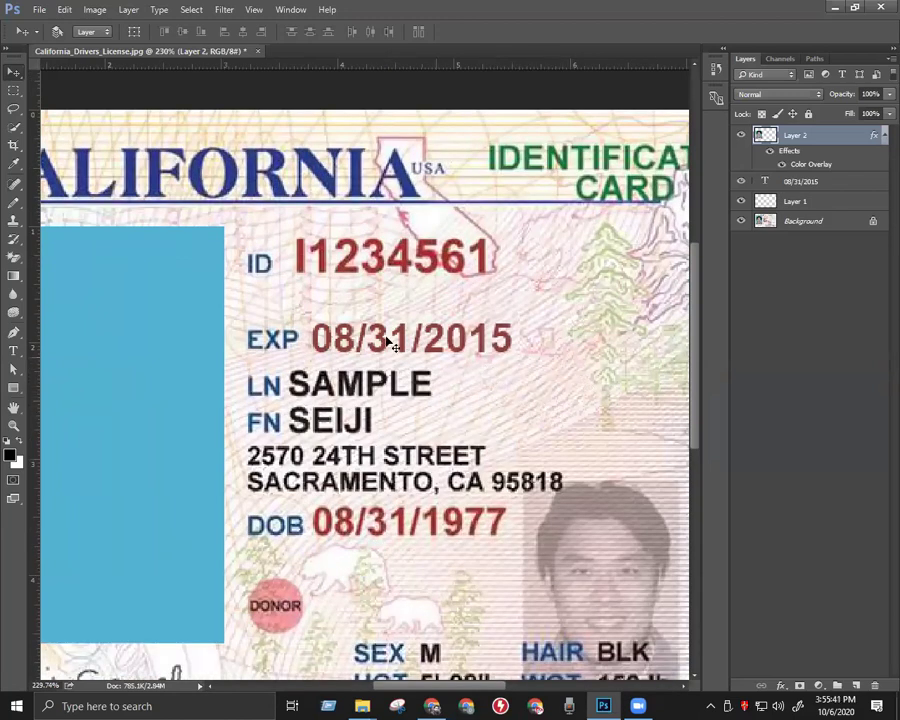
pyautogui.click(14, 107)
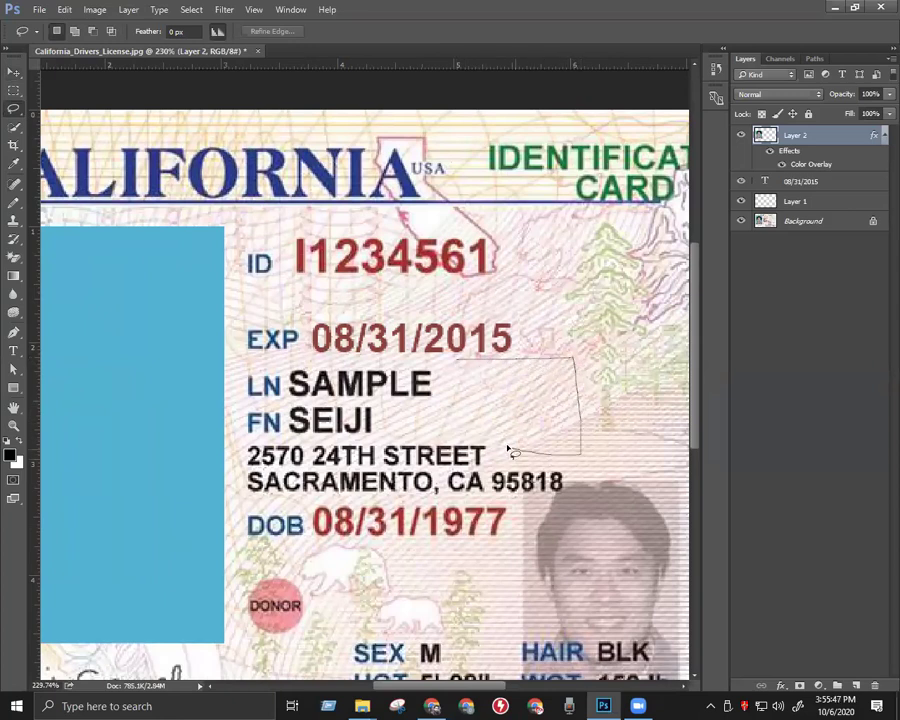
pyautogui.moveTo(460, 350); pyautogui.dragTo(458, 357)
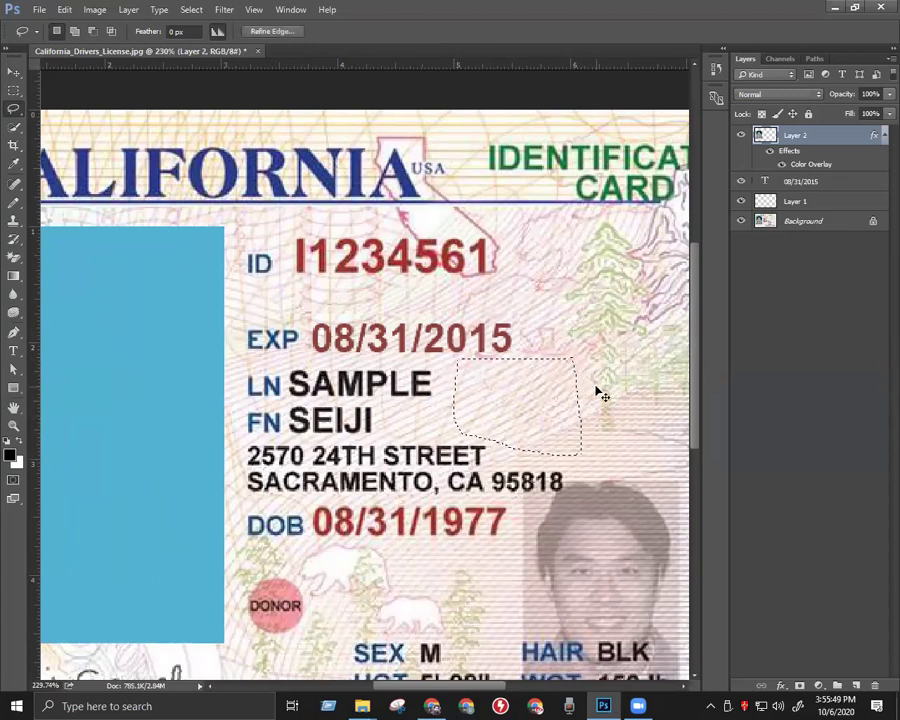
pyautogui.click(786, 221)
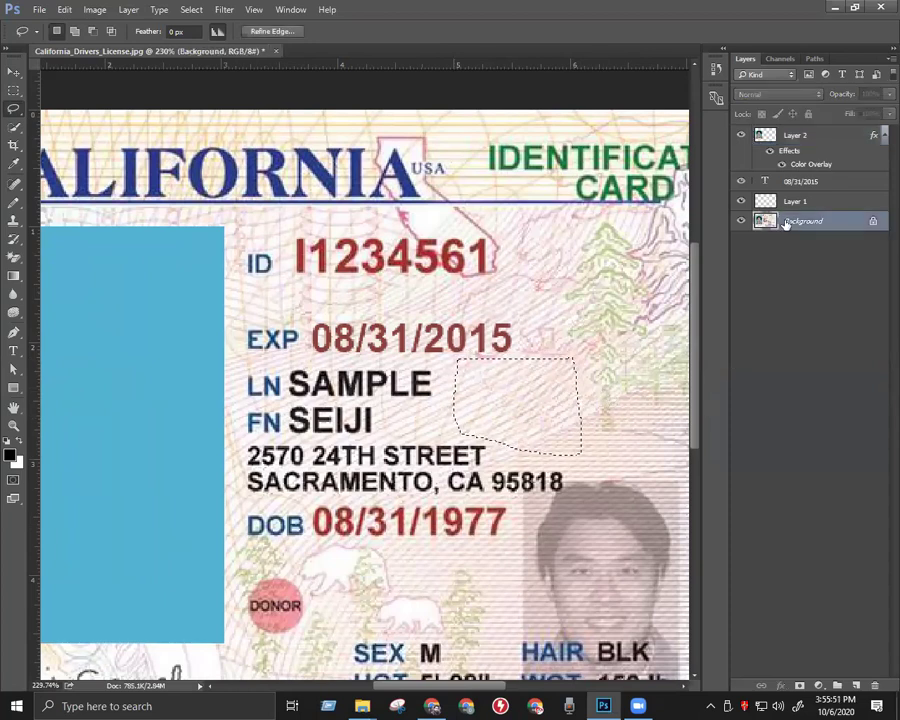
pyautogui.hotkey('ctrl', 'j')
# Bring the copied pattern patch's layer to the top of the layer stack and move the patch onto the blue rectangle
pyautogui.press('v')
pyautogui.keyDown('ctrl'); pyautogui.click(800, 201); pyautogui.keyUp('ctrl')
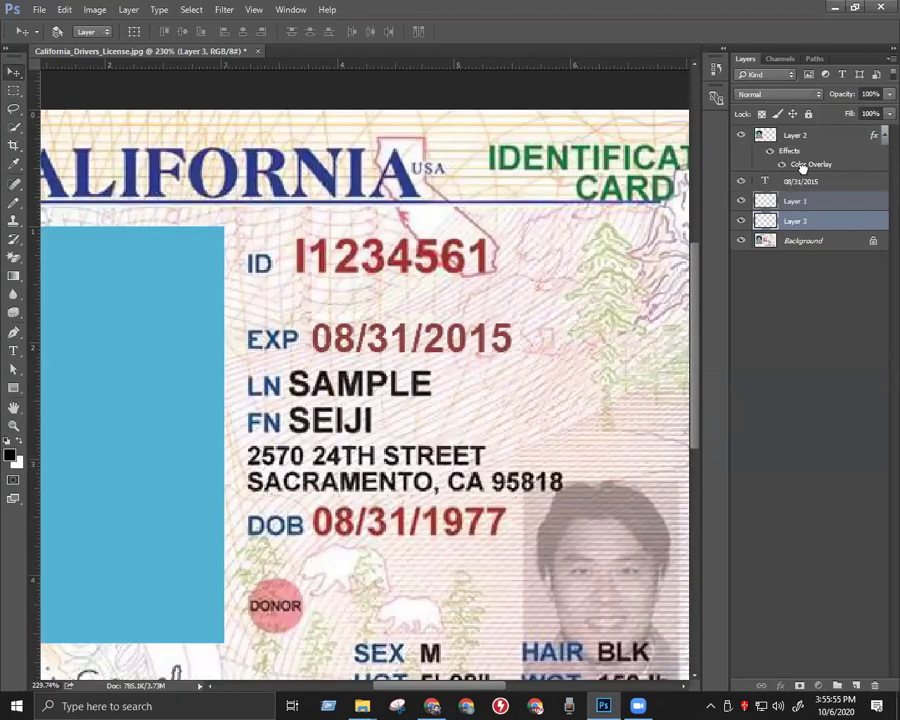
pyautogui.moveTo(795, 221); pyautogui.dragTo(795, 132)
pyautogui.moveTo(533, 381); pyautogui.dragTo(158, 362)
pyautogui.press('space')
pyautogui.moveTo(306, 386); pyautogui.dragTo(474, 381)
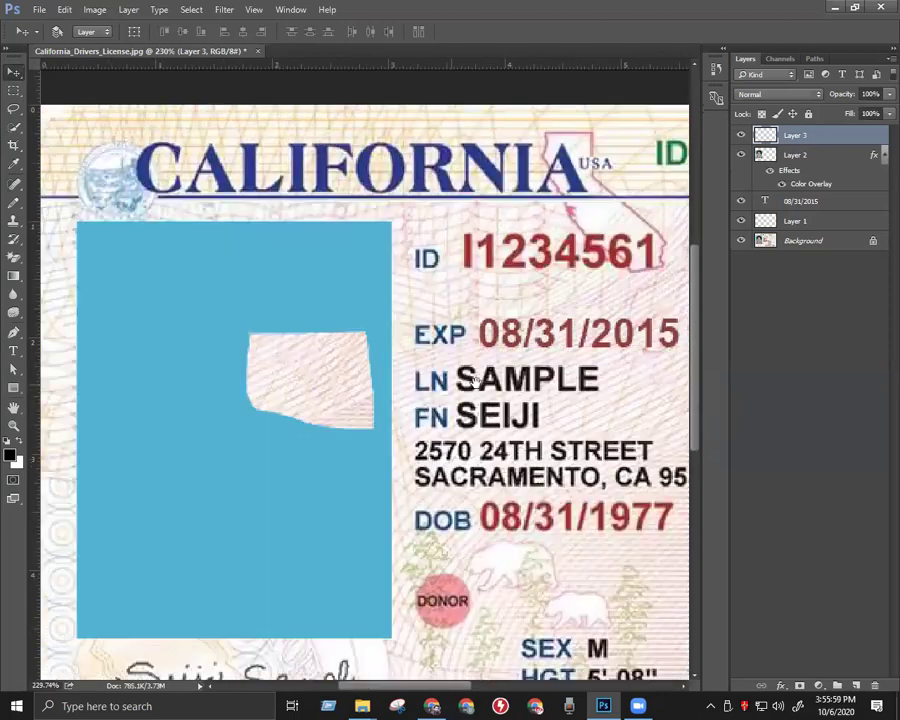
# Tile the patch and two duplicates across the blue rectangle's upper edge, then group and merge the three layers into one
pyautogui.moveTo(384, 374); pyautogui.dragTo(228, 291)
pyautogui.moveTo(322, 275); pyautogui.dragTo(390, 271)
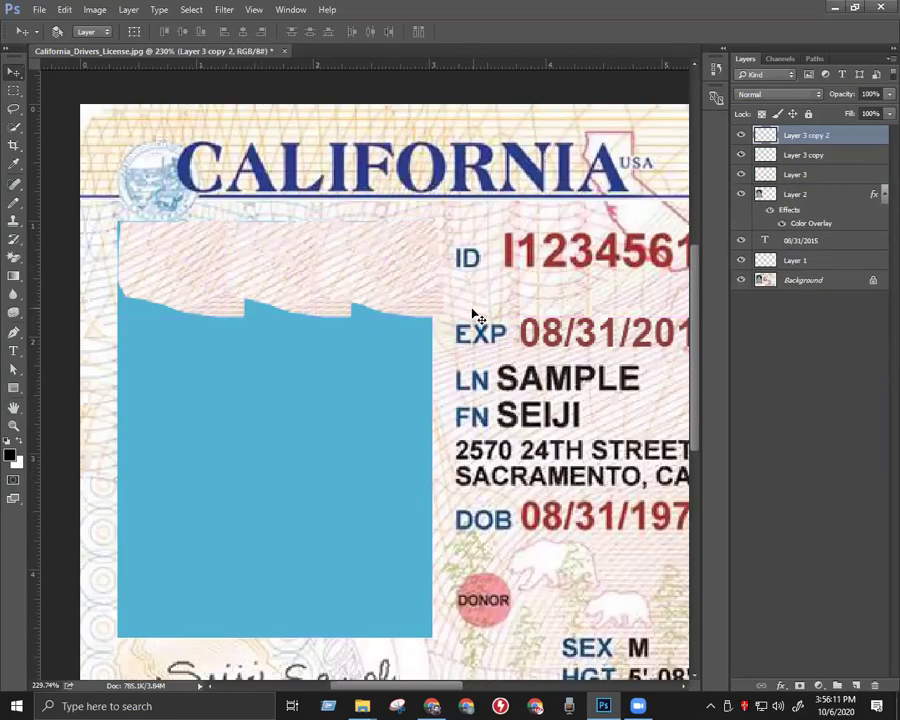
pyautogui.keyDown('shift'); pyautogui.click(808, 175); pyautogui.keyUp('shift')
pyautogui.hotkey('ctrl', 'g')
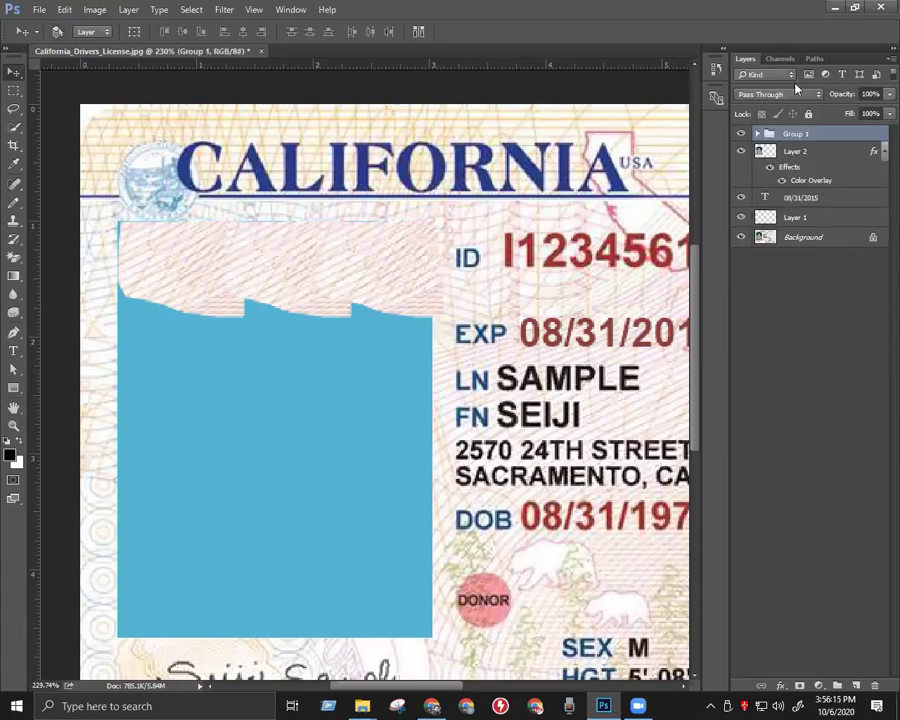
pyautogui.rightClick(808, 137)
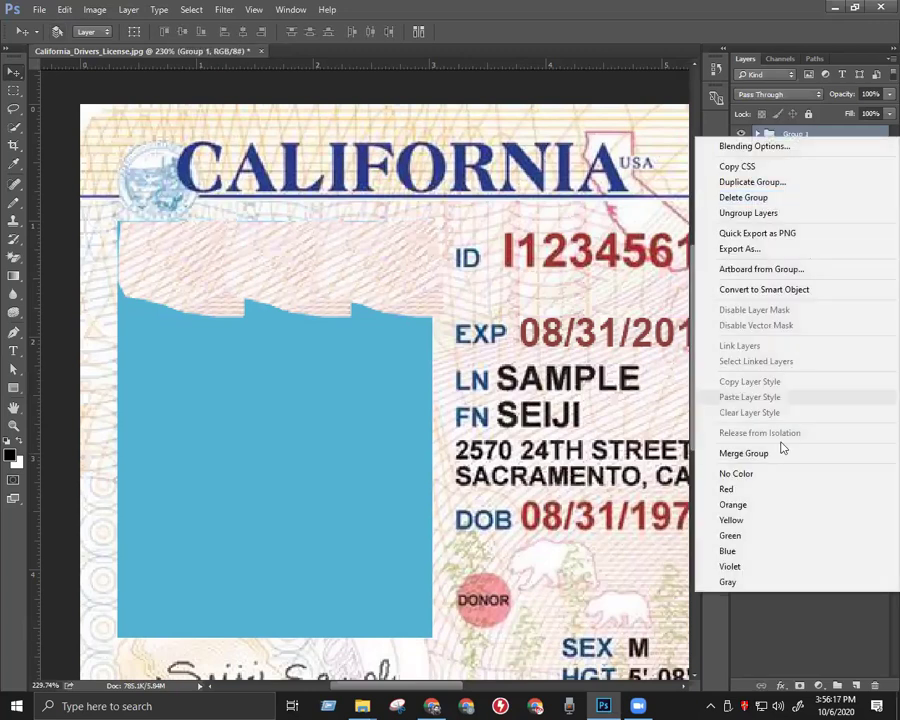
pyautogui.hotkey('ctrl', 'e')
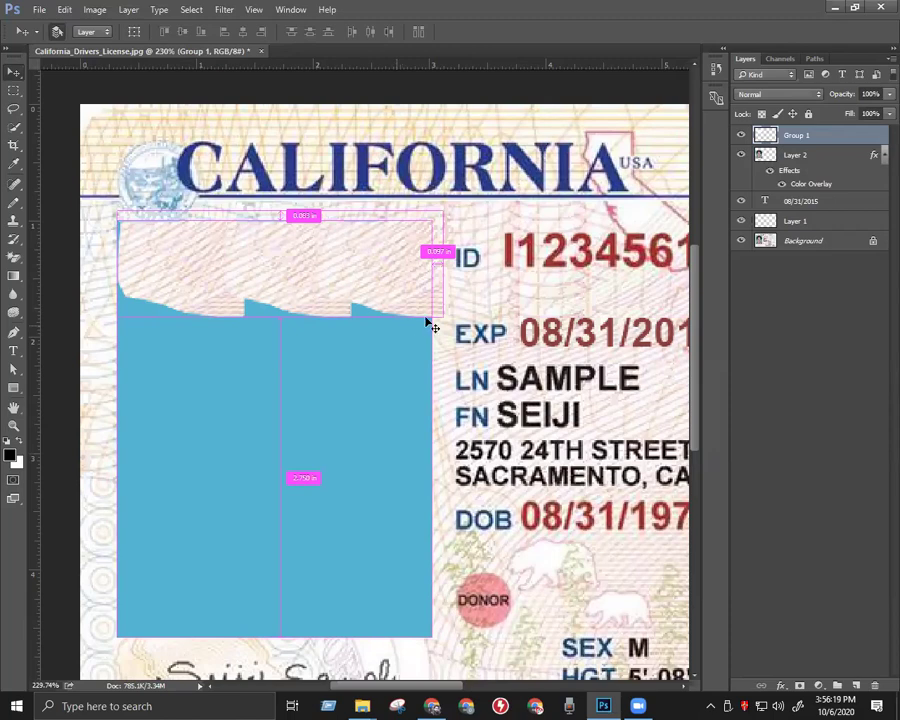
# Enlarge the merged pattern strip to about 263% width and 498% height, rotated about 2.89°, to cover the blue rectangle
pyautogui.hotkey('ctrl', 't')
pyautogui.moveTo(443, 316); pyautogui.dragTo(619, 518)
pyautogui.moveTo(422, 382); pyautogui.dragTo(364, 365)
pyautogui.moveTo(512, 464); pyautogui.dragTo(431, 468)
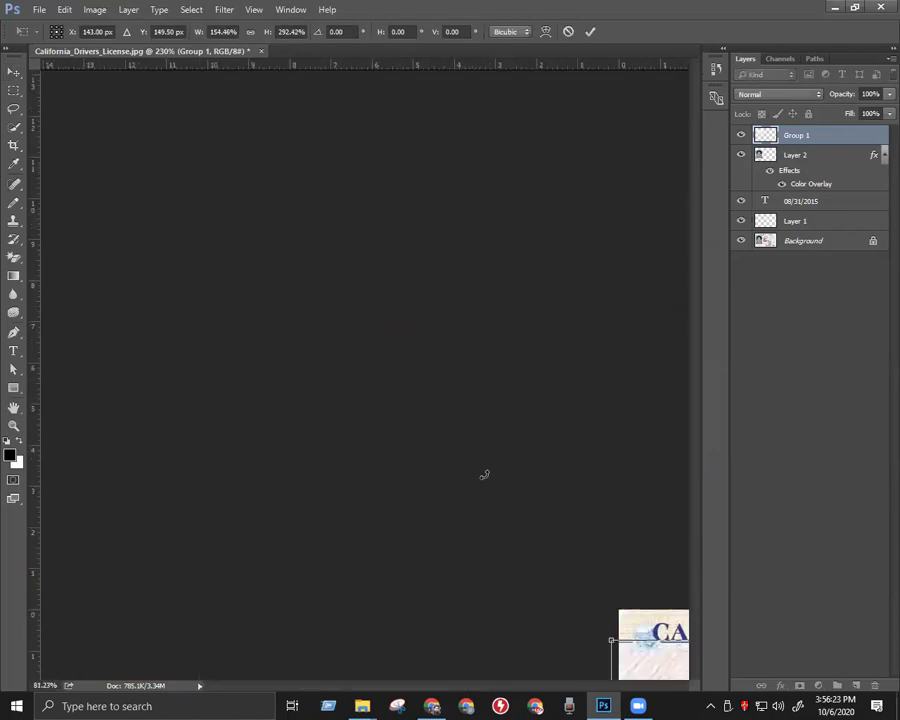
pyautogui.moveTo(374, 402); pyautogui.dragTo(312, 423)
pyautogui.click(590, 31)
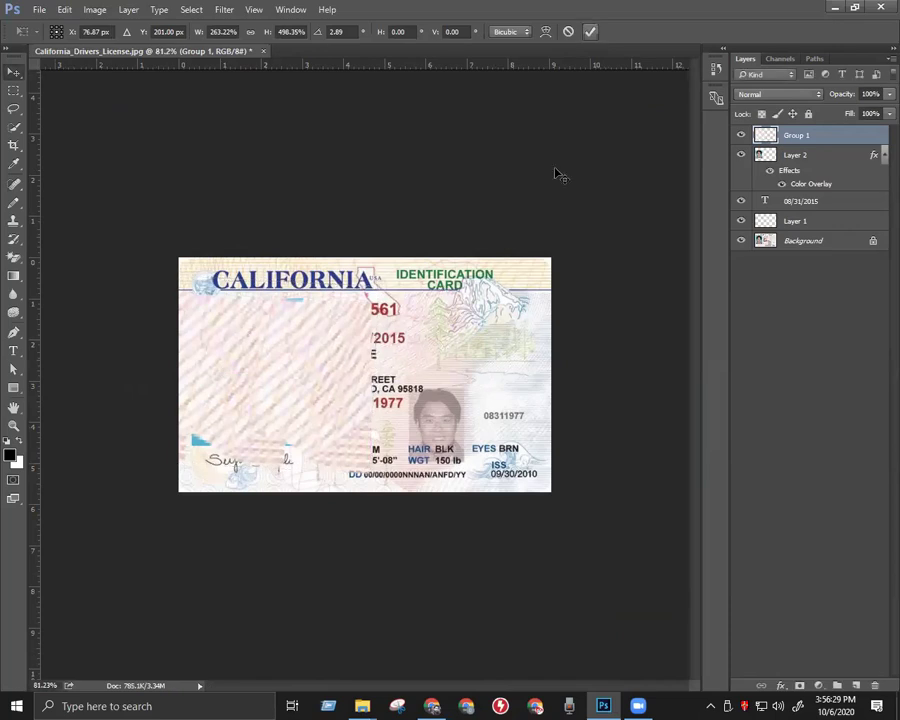
pyautogui.moveTo(512, 335); pyautogui.dragTo(438, 334)
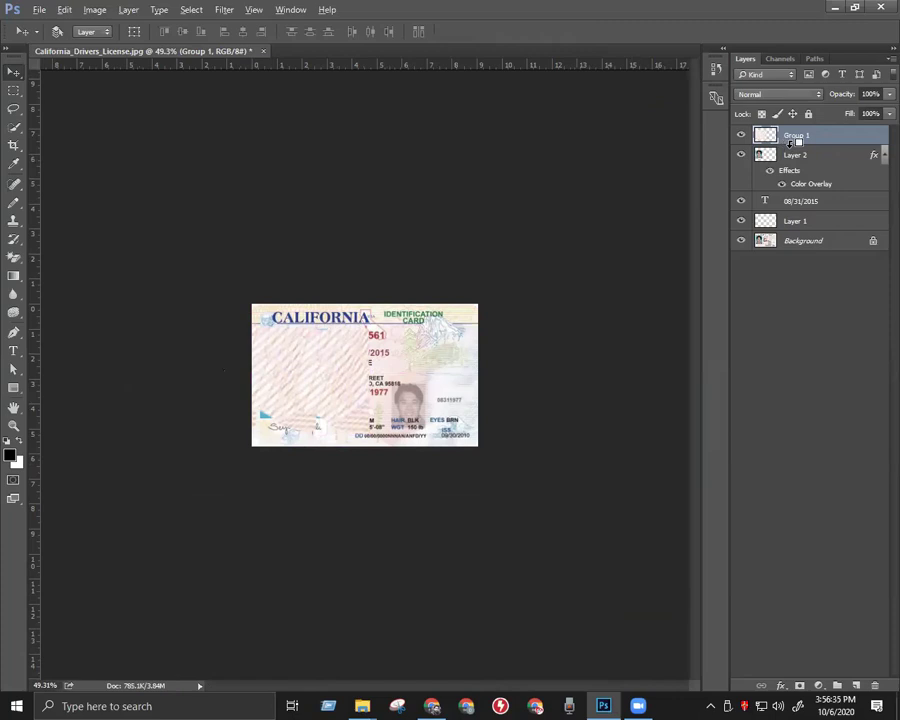
pyautogui.moveTo(335, 239); pyautogui.dragTo(586, 231)
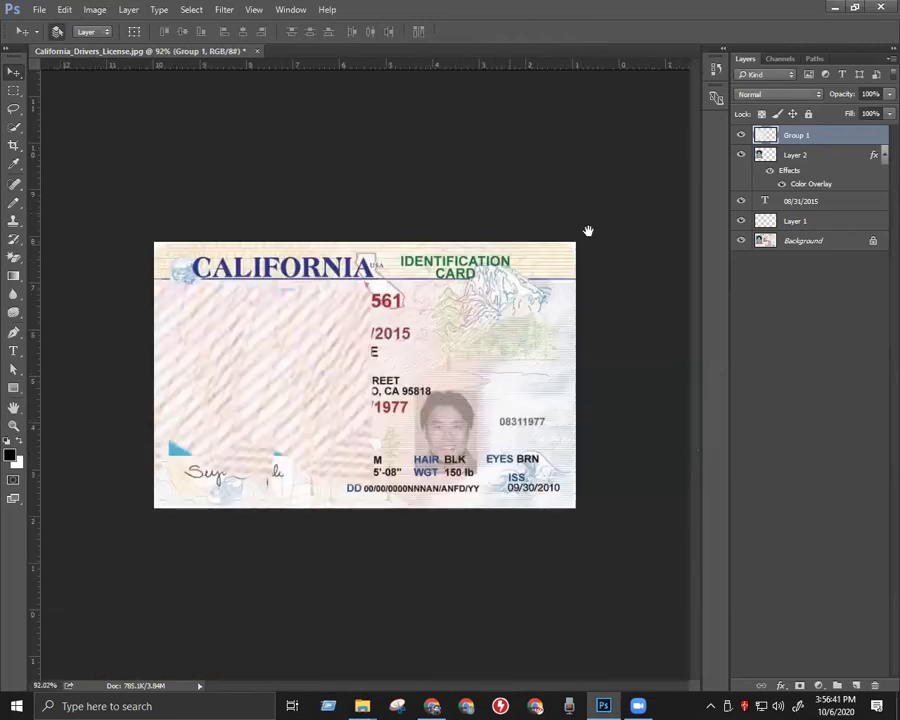
# Trim the enlarged pattern to the blue rectangle's outline by deleting everything outside it, and clear the selection
pyautogui.click(767, 157)
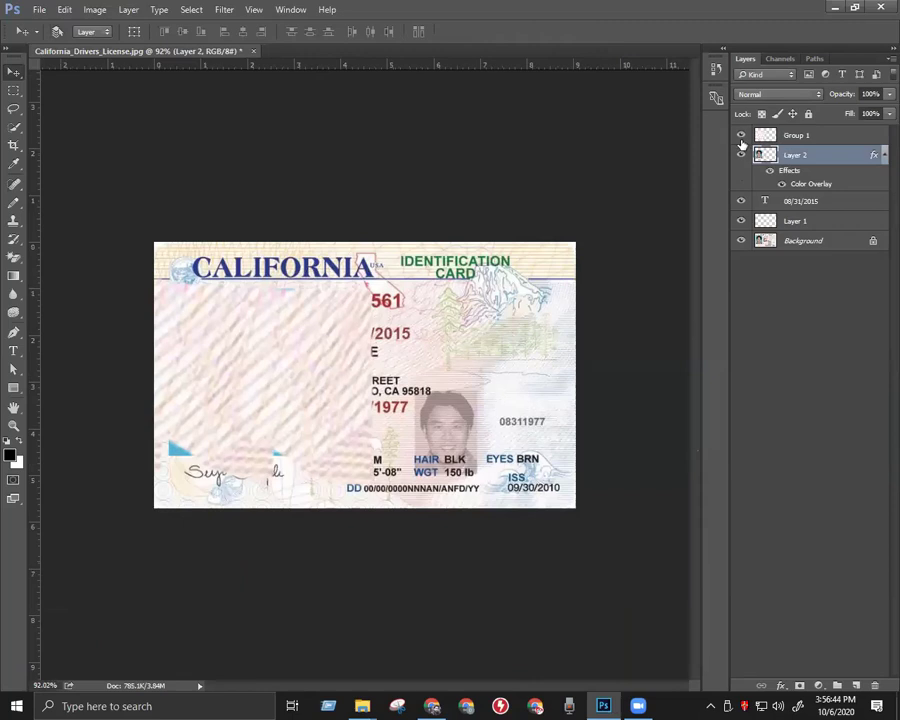
pyautogui.click(741, 136)
pyautogui.keyDown('ctrl'); pyautogui.click(767, 157); pyautogui.keyUp('ctrl')
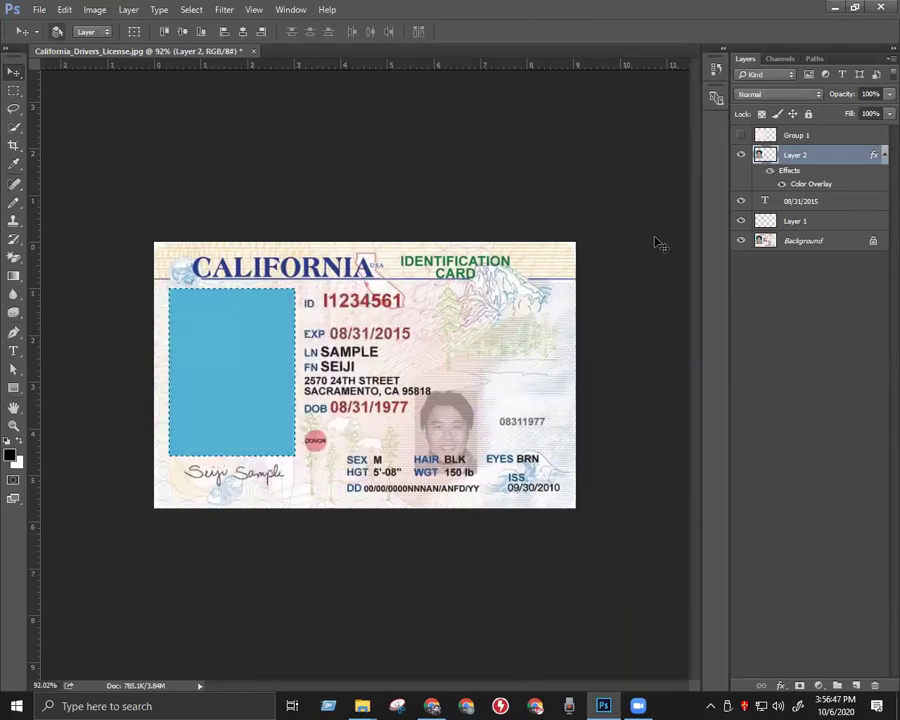
pyautogui.click(743, 137)
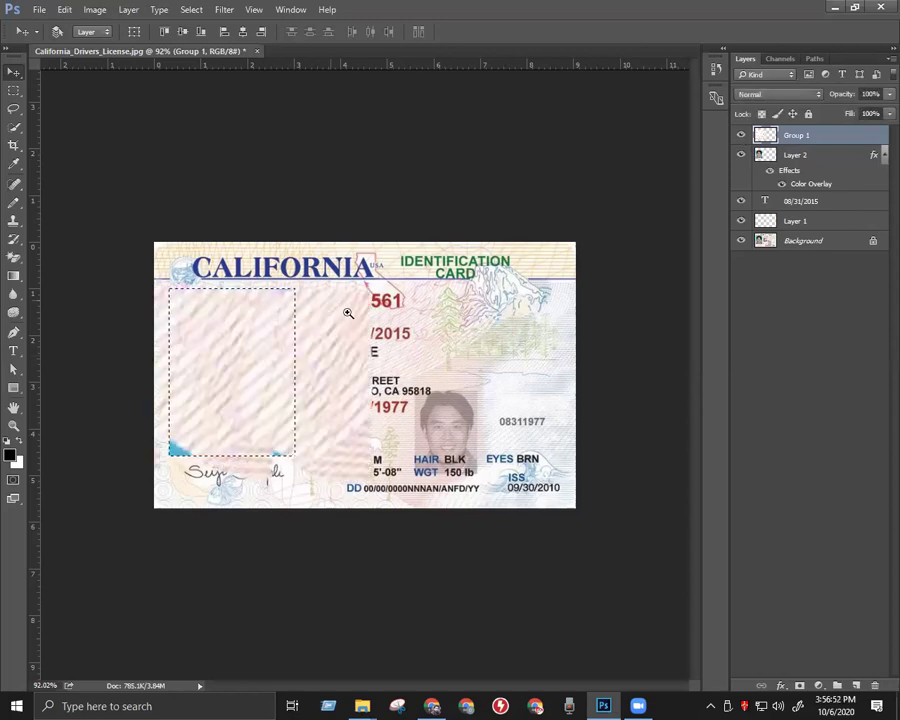
pyautogui.moveTo(337, 314); pyautogui.dragTo(345, 315)
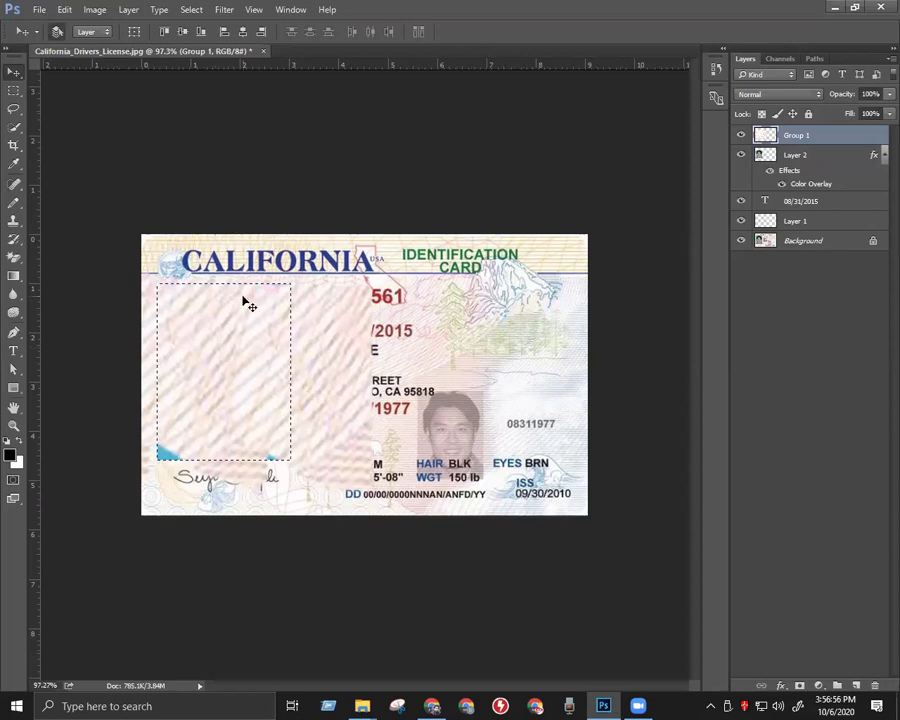
pyautogui.press('Delete')
pyautogui.hotkey('ctrl', 'd')
# Lower the trimmed pattern layer's opacity to 25% and inspect it up close over the blue rectangle
pyautogui.click(889, 94)
pyautogui.moveTo(878, 112); pyautogui.dragTo(845, 117)
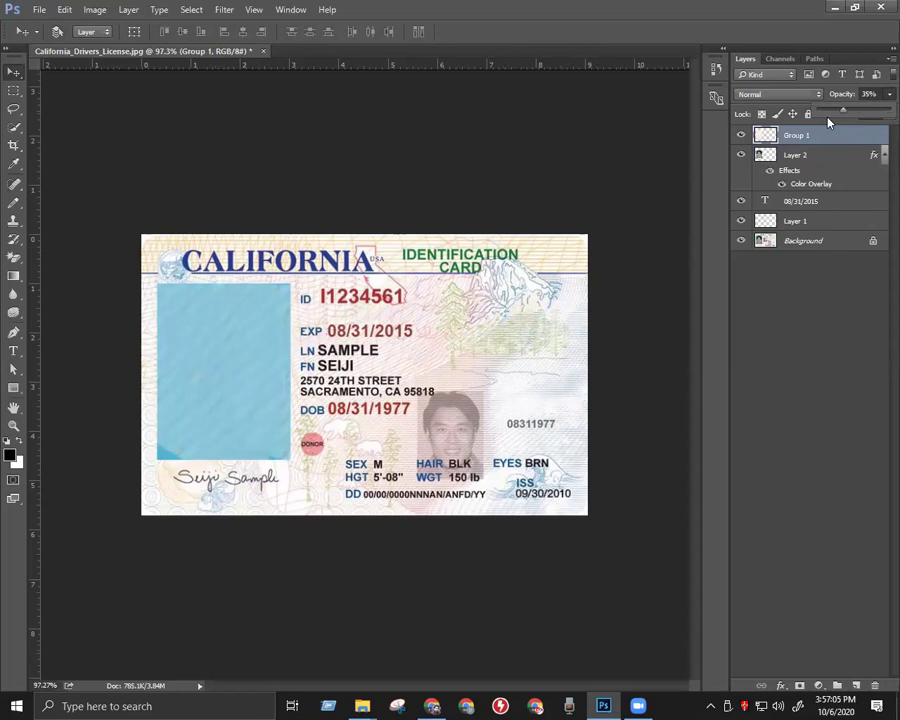
pyautogui.click(835, 112)
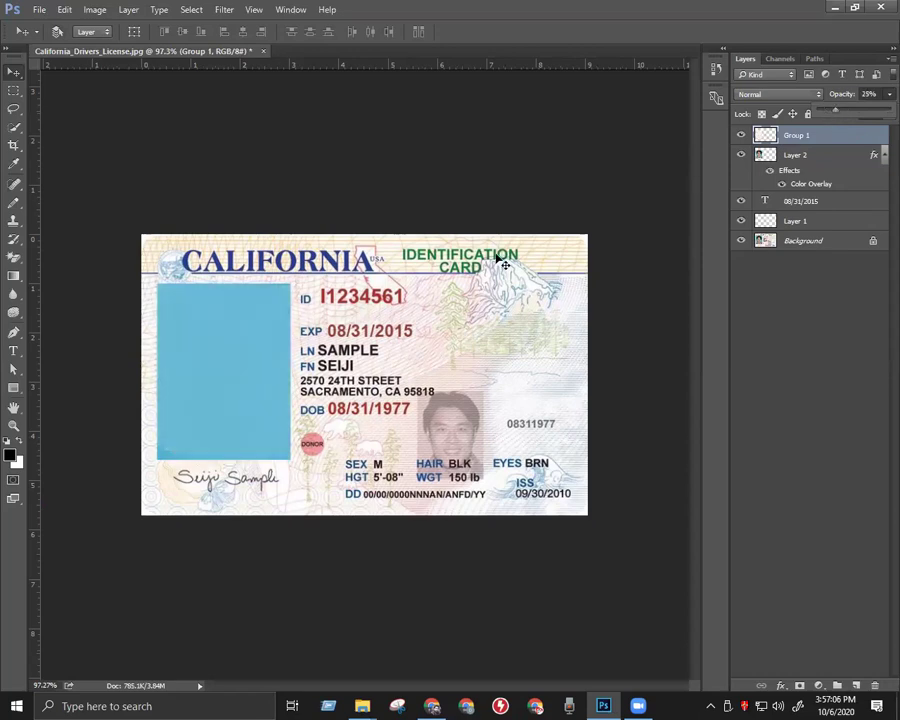
pyautogui.keyDown('ctrl'); pyautogui.click(284, 314); pyautogui.keyUp('ctrl')
pyautogui.moveTo(414, 358); pyautogui.dragTo(406, 357)
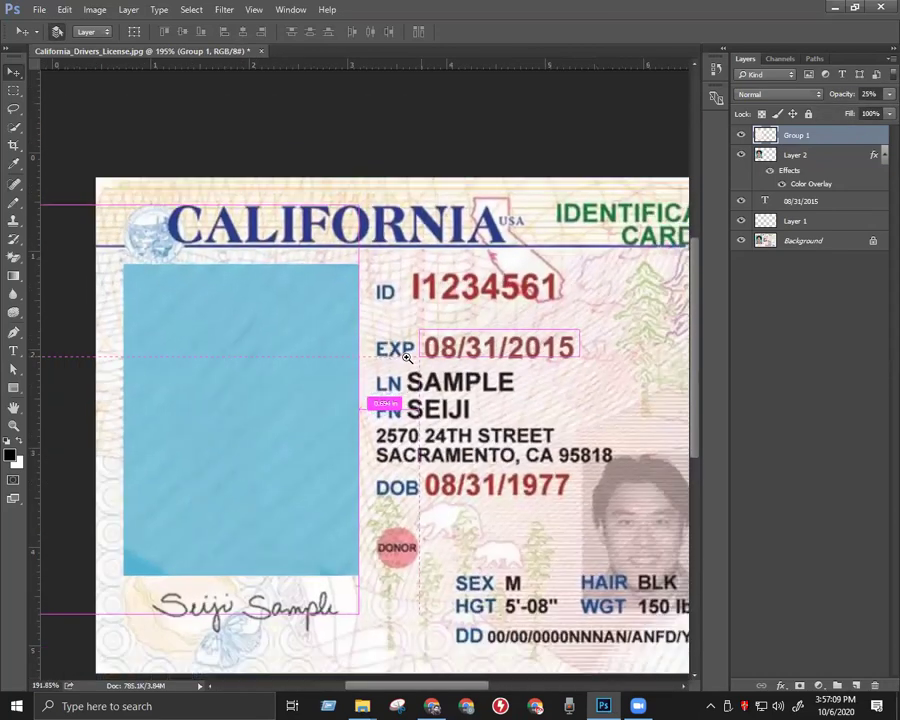
# Undo the opacity change, the trimming and the enlargement of the merged pattern strip
pyautogui.hotkey('ctrl', 'alt', 'z')
pyautogui.hotkey('ctrl', 'alt', 'z')
pyautogui.hotkey('ctrl', 'alt', 'z')
pyautogui.hotkey('ctrl', 'alt', 'z')
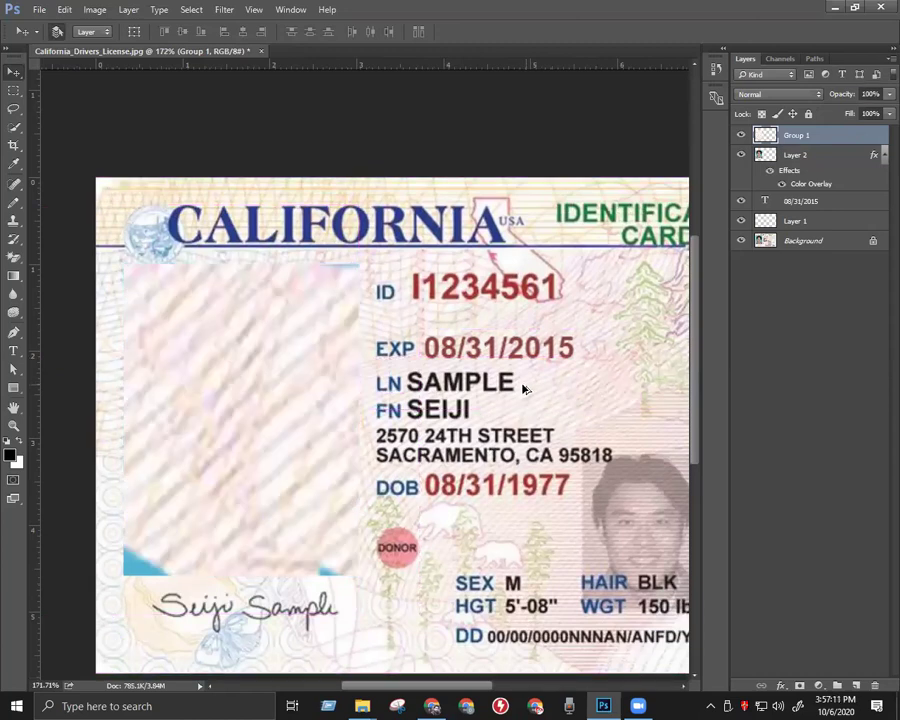
pyautogui.hotkey('ctrl', 'alt', 'z')
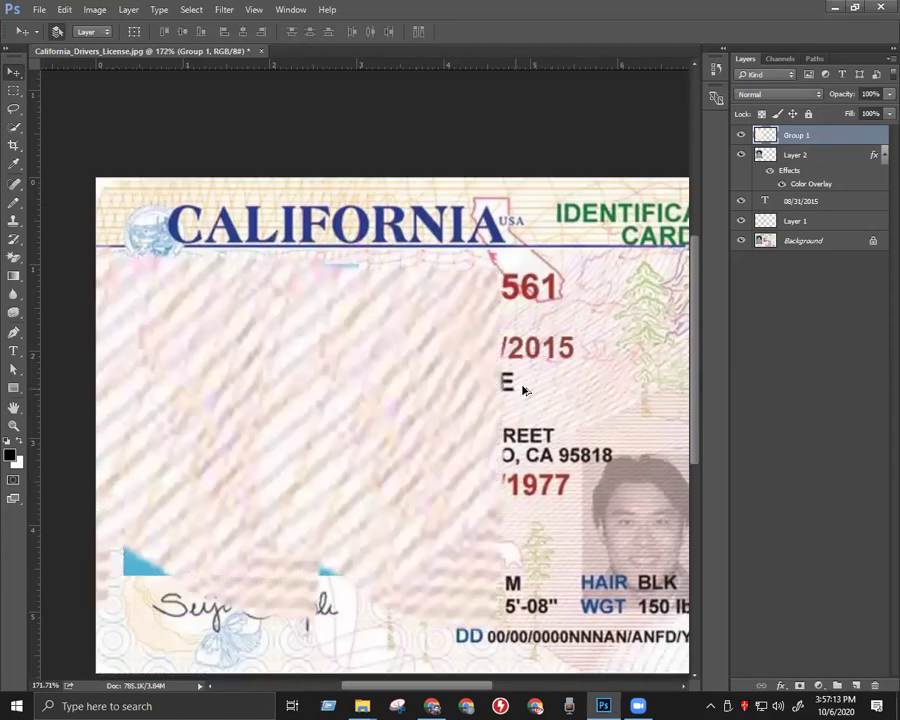
pyautogui.hotkey('ctrl', 'alt', 'z')
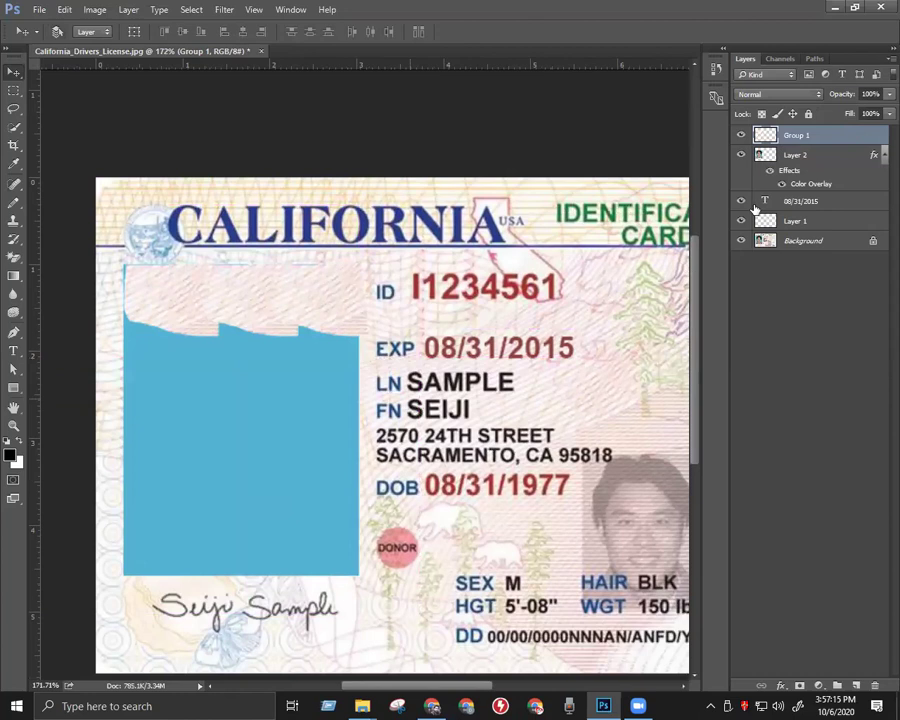
# Duplicate the pattern strip twice down the blue rectangle and merge the three strips into a single layer
pyautogui.moveTo(294, 304); pyautogui.dragTo(313, 390)
pyautogui.keyDown('shift'); pyautogui.click(814, 176); pyautogui.keyUp('shift')
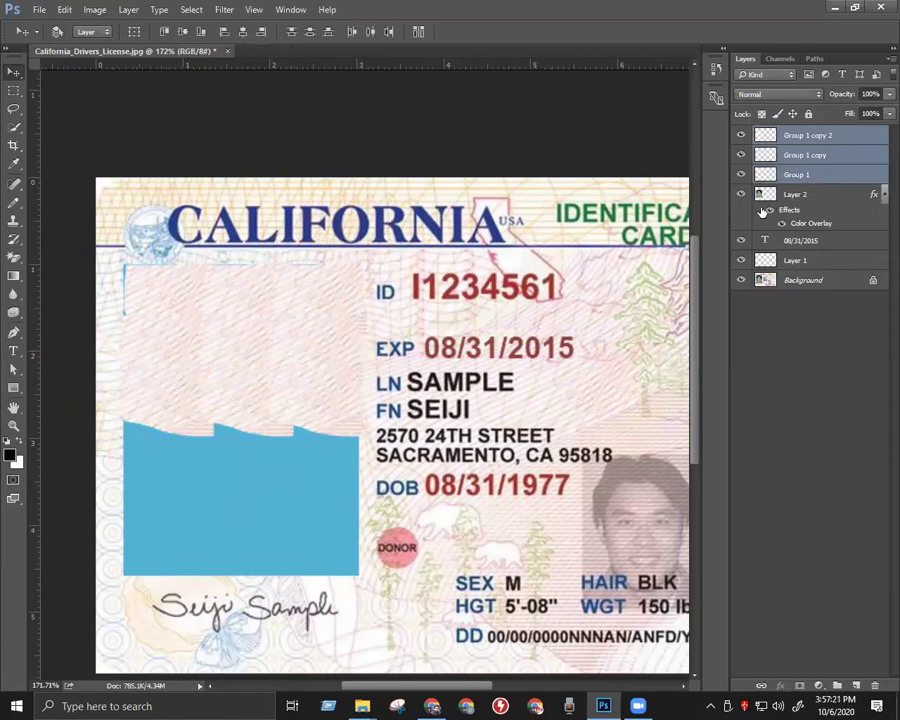
pyautogui.hotkey('ctrl', 'g')
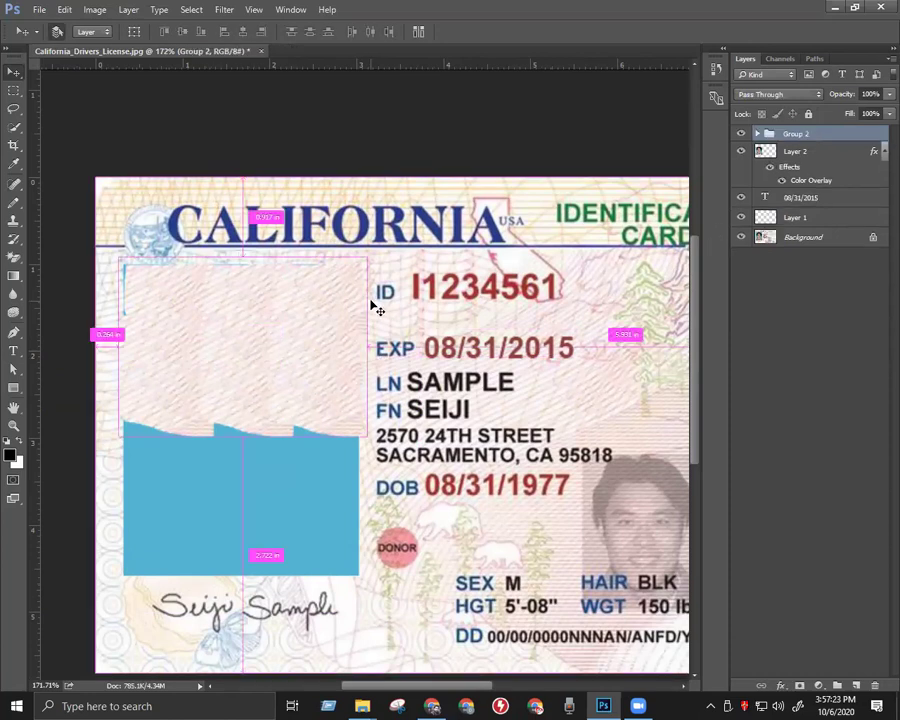
pyautogui.rightClick(814, 135)
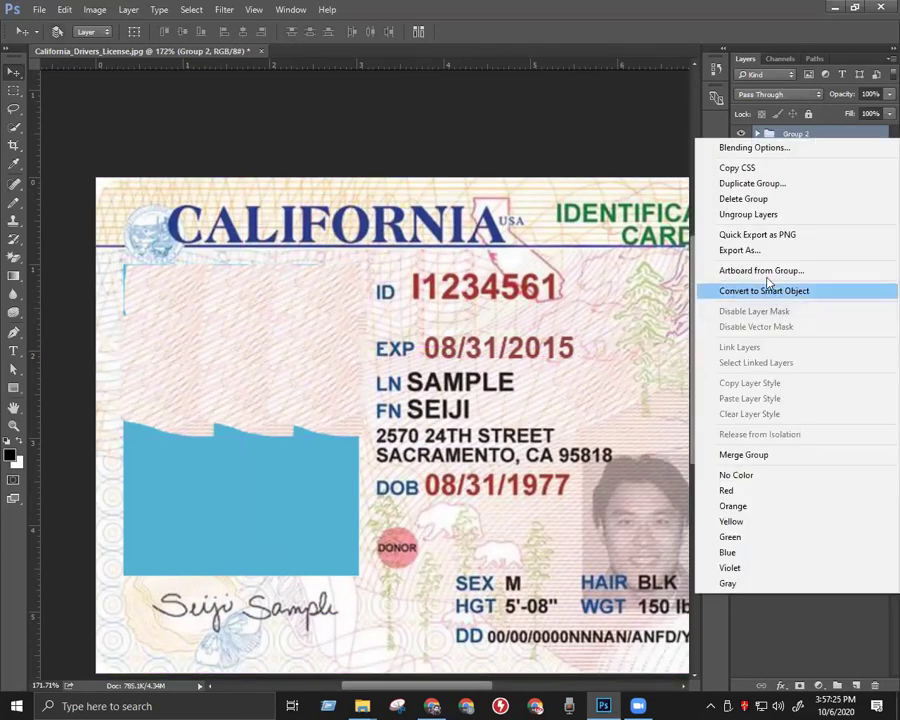
pyautogui.click(752, 454)
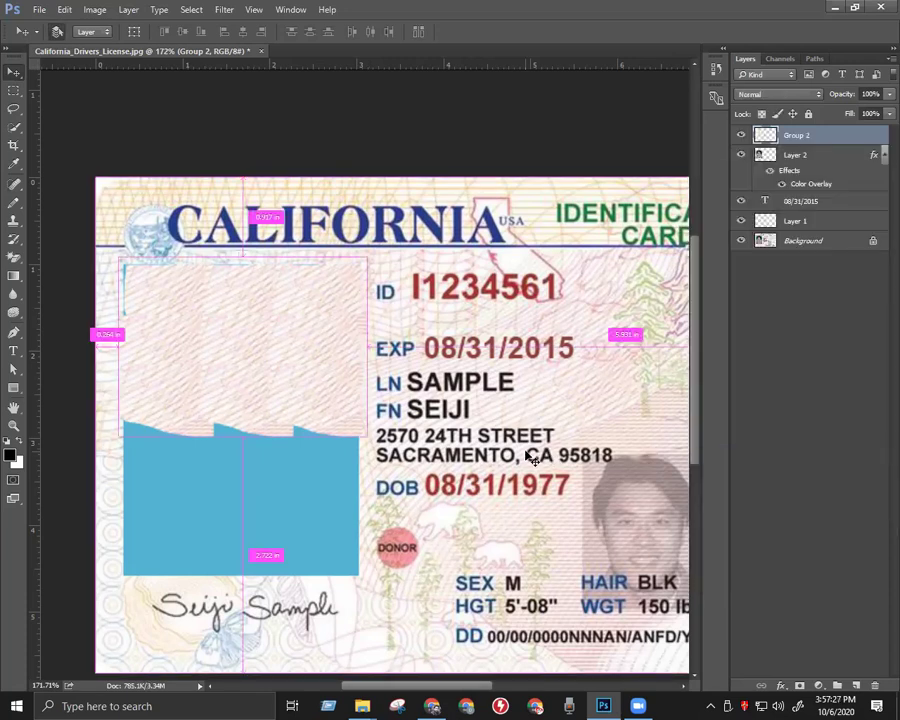
# Enlarge and reposition the merged pattern layer so that it completely covers the blue rectangle
pyautogui.hotkey('ctrl', 't')
pyautogui.moveTo(362, 434); pyautogui.dragTo(442, 565)
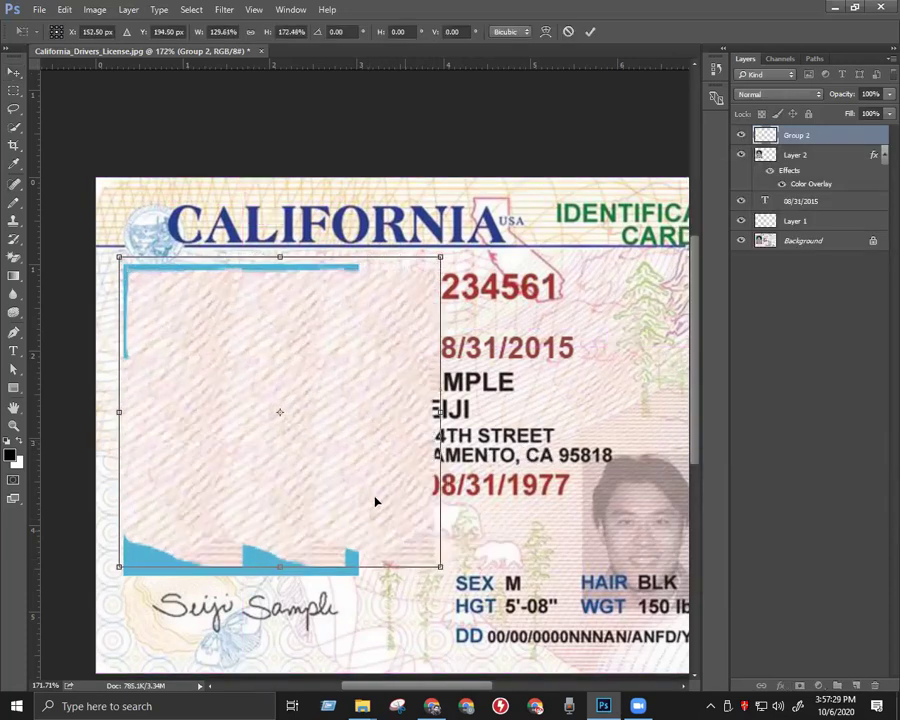
pyautogui.moveTo(376, 500); pyautogui.dragTo(348, 485)
pyautogui.moveTo(418, 548); pyautogui.dragTo(475, 625)
pyautogui.click(590, 31)
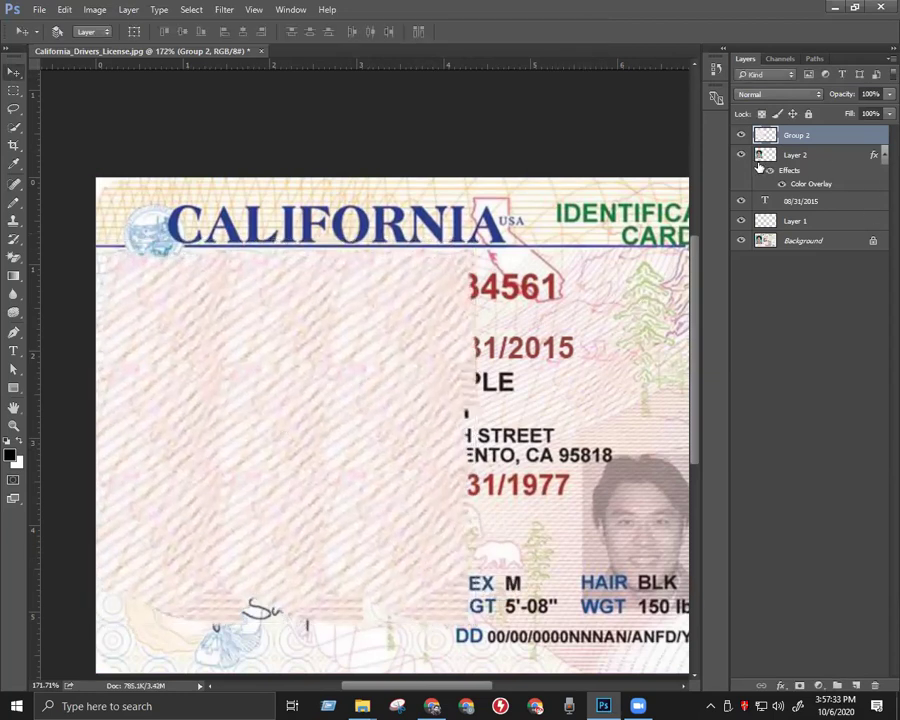
# Trim the merged pattern layer to the blue rectangle's outline by deleting everything outside it, and clear the selection
pyautogui.click(741, 135)
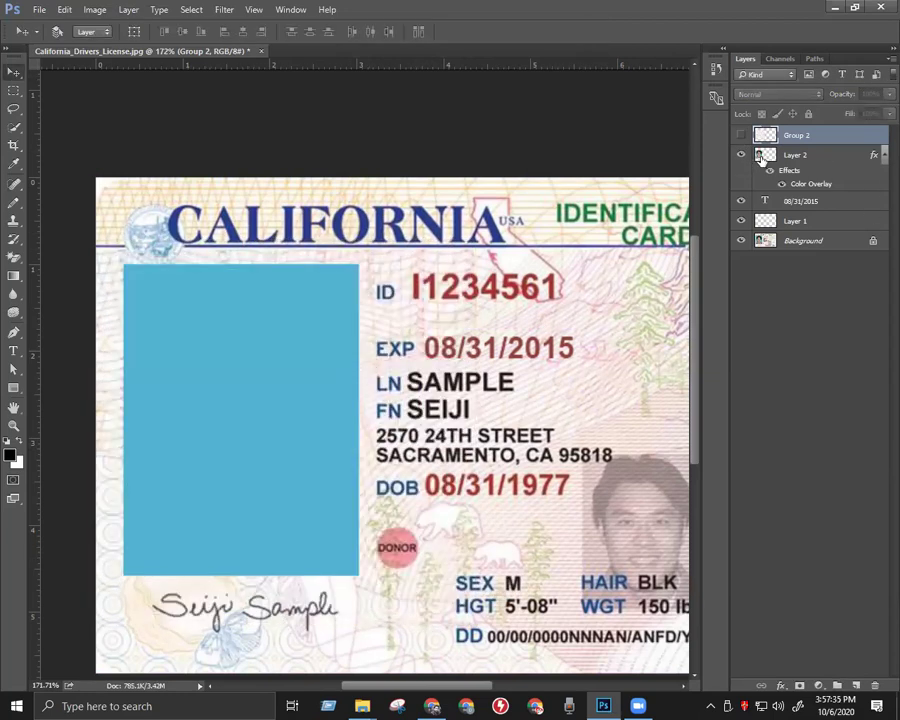
pyautogui.keyDown('ctrl'); pyautogui.click(764, 157); pyautogui.keyUp('ctrl')
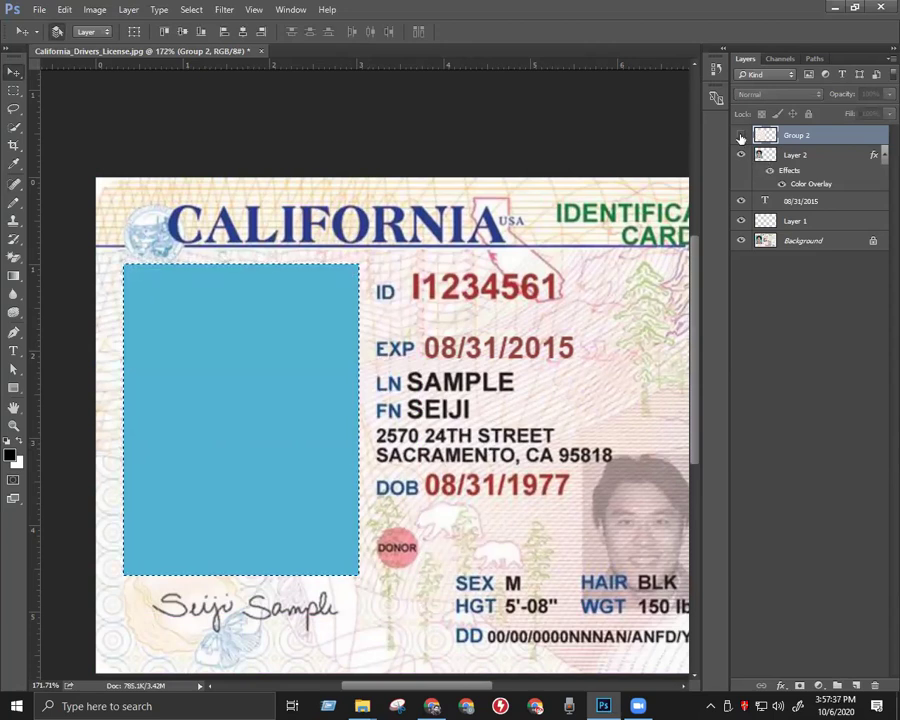
pyautogui.click(741, 136)
pyautogui.click(741, 135)
pyautogui.click(741, 135)
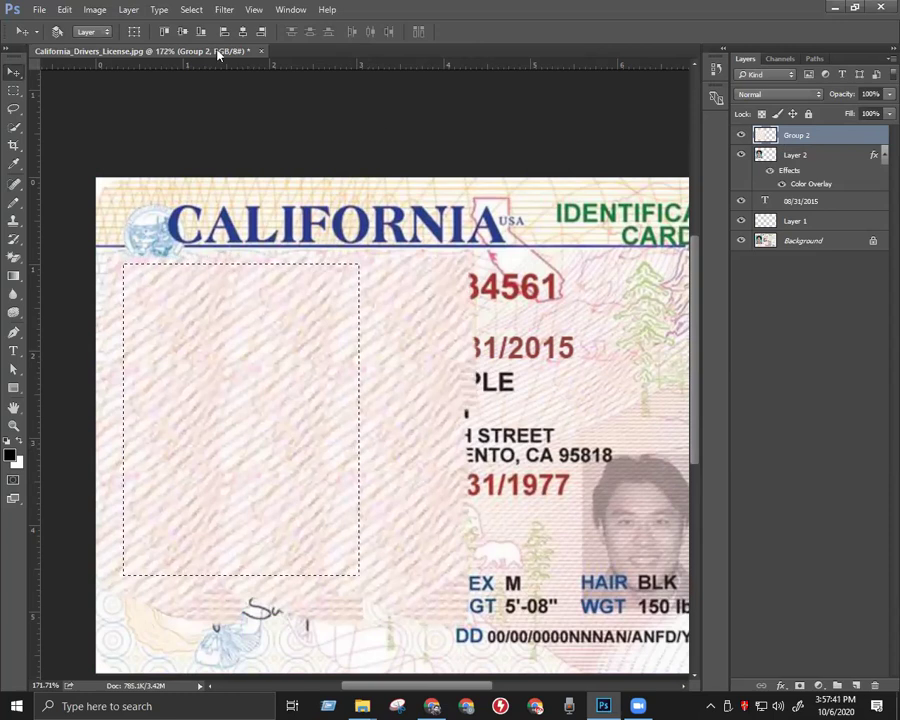
pyautogui.click(224, 11)
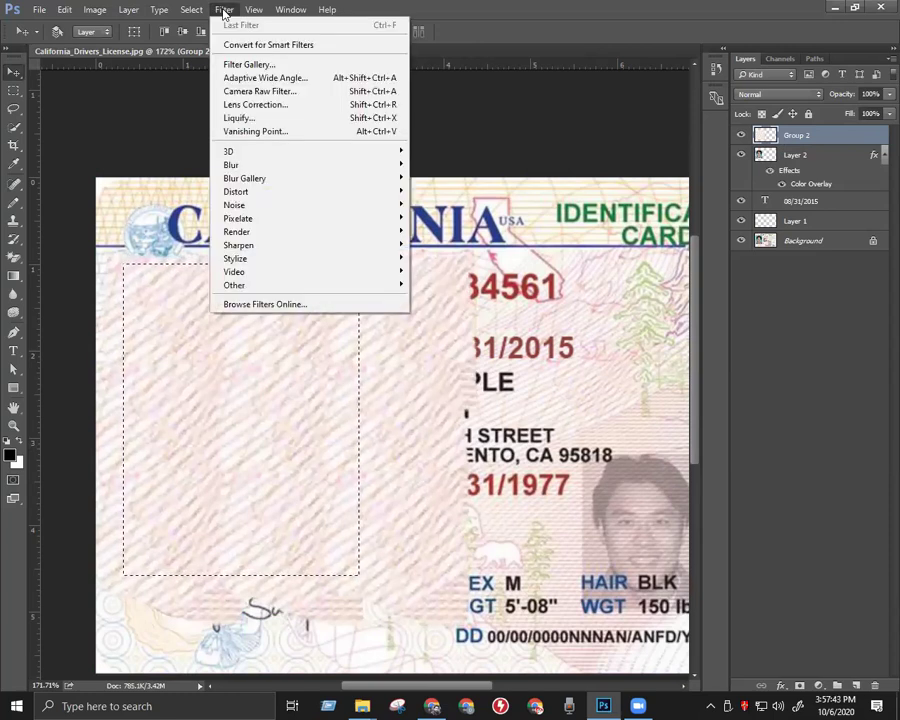
pyautogui.moveTo(190, 10)
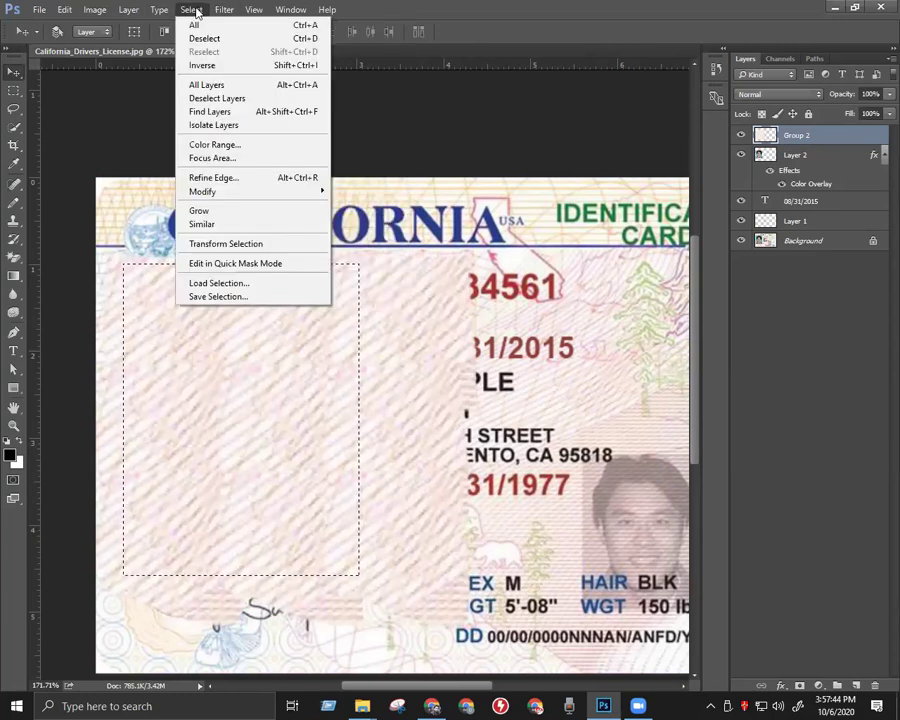
pyautogui.click(281, 66)
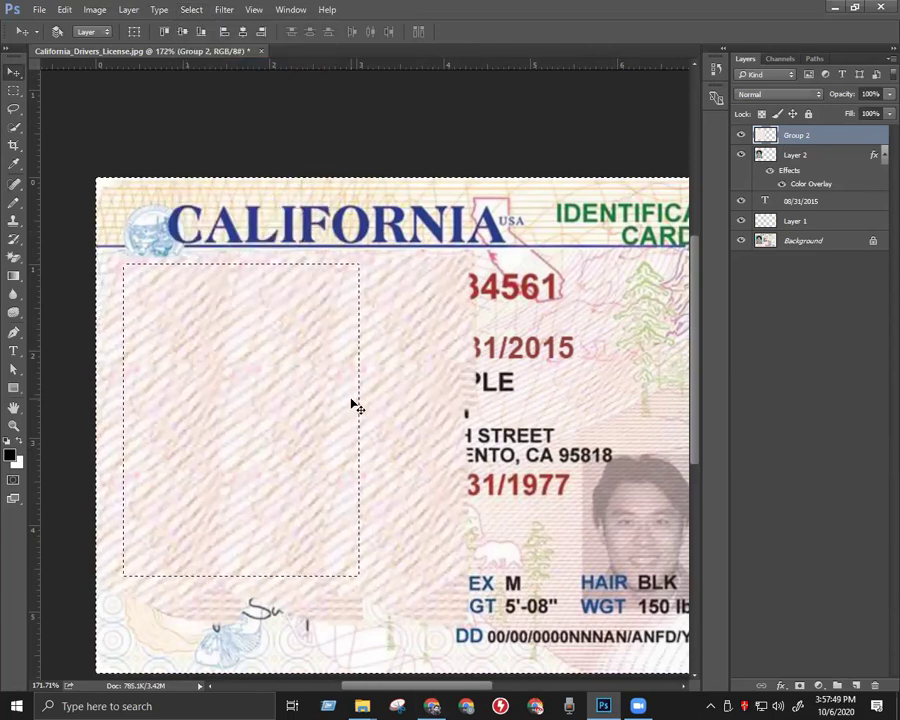
pyautogui.press('Delete')
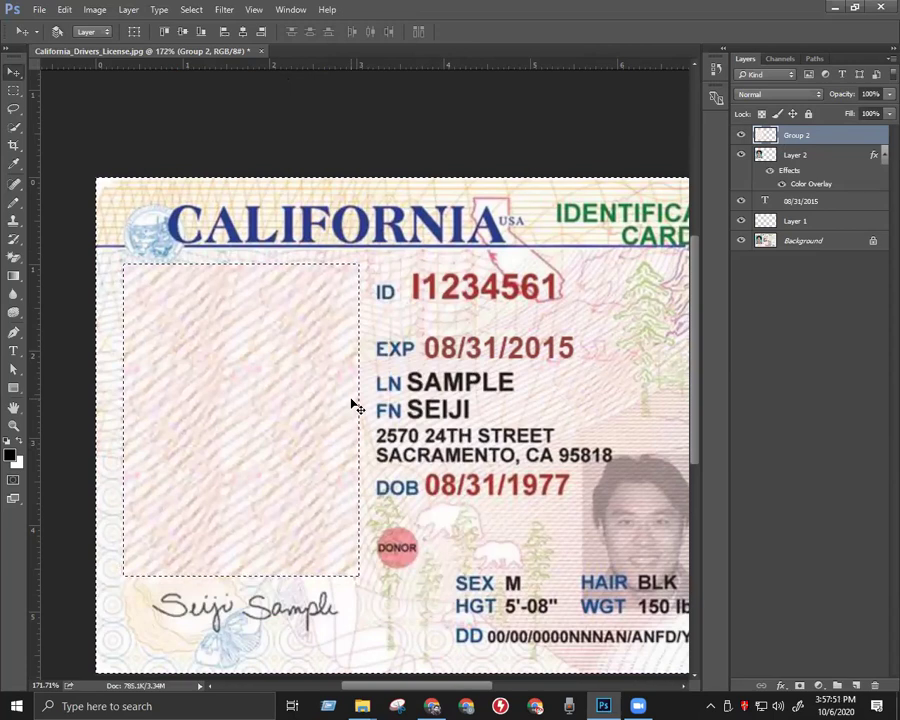
pyautogui.hotkey('ctrl', 'd')
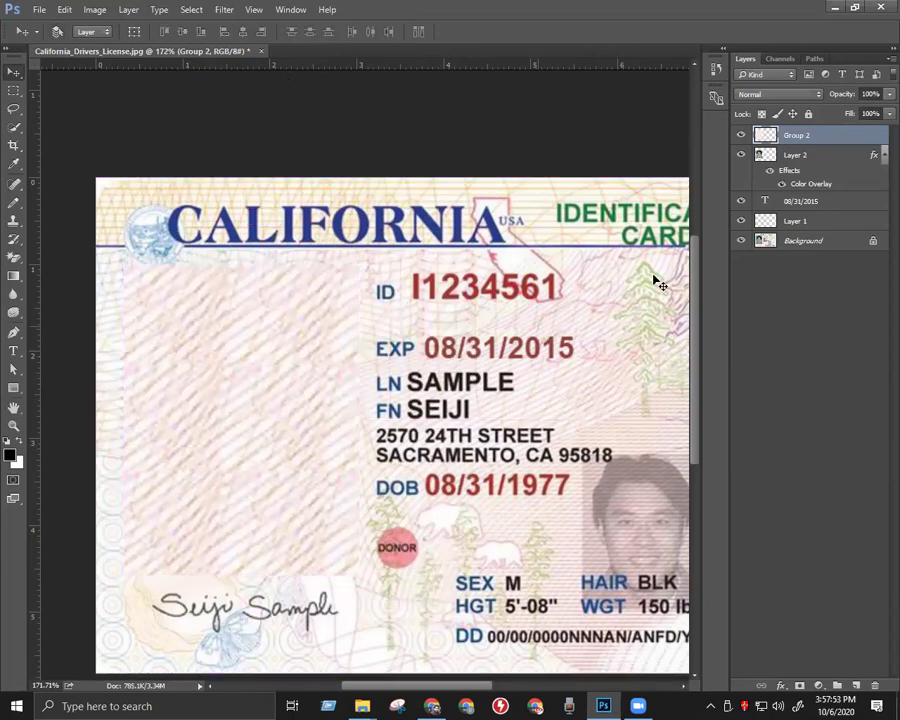
# Lower the trimmed pattern layer's opacity to 25% so the blue rectangle shows through it
pyautogui.click(879, 95)
pyautogui.moveTo(865, 109); pyautogui.dragTo(840, 113)
pyautogui.moveTo(381, 348); pyautogui.dragTo(349, 402)
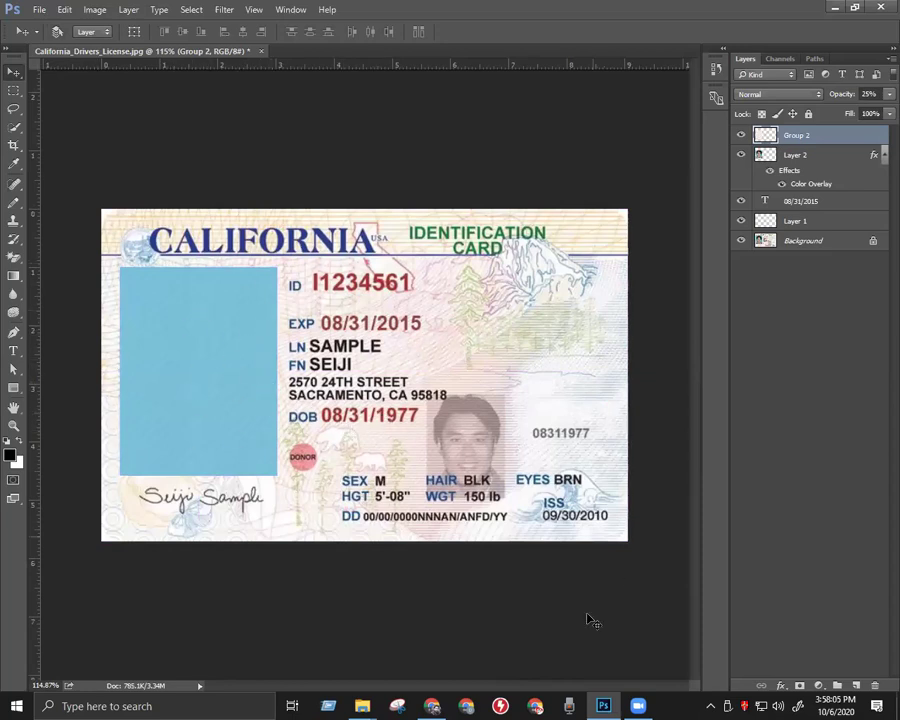
# Switch to File Explorer and bring up the window showing the SSD (E:) drive
pyautogui.moveTo(362, 706)
pyautogui.click(444, 604)
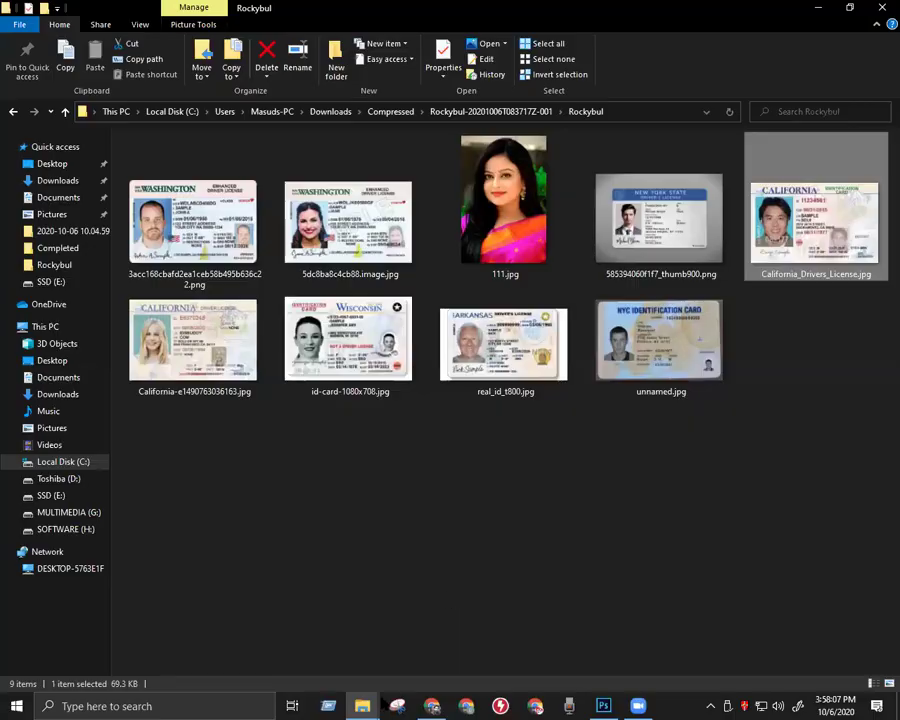
pyautogui.click(282, 640)
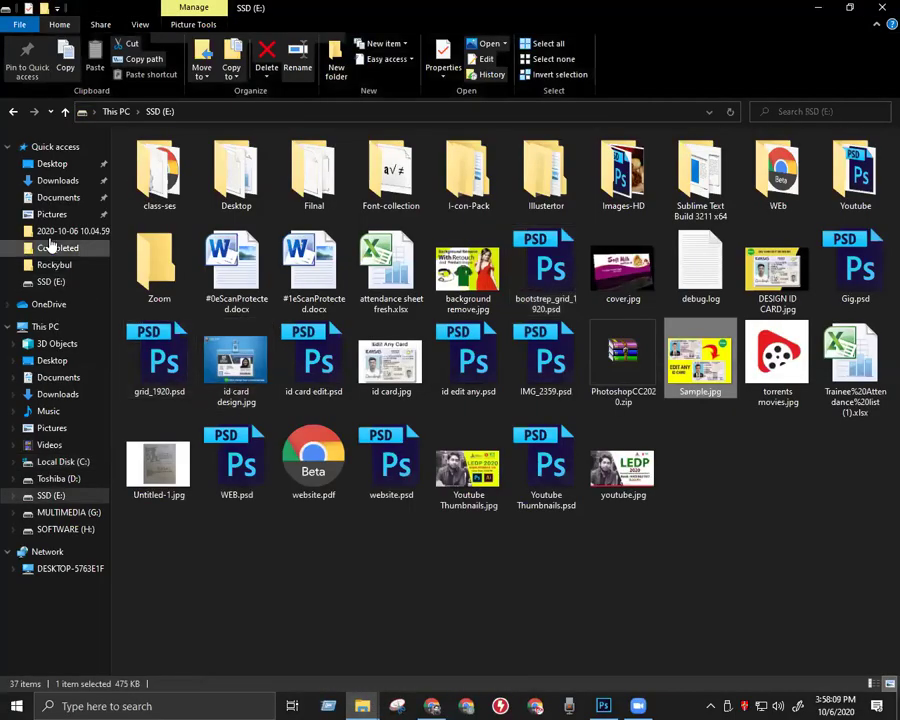
# Open the portrait 1.jpg from the Pictures folder in Photoshop as its own document
pyautogui.click(56, 197)
pyautogui.click(57, 182)
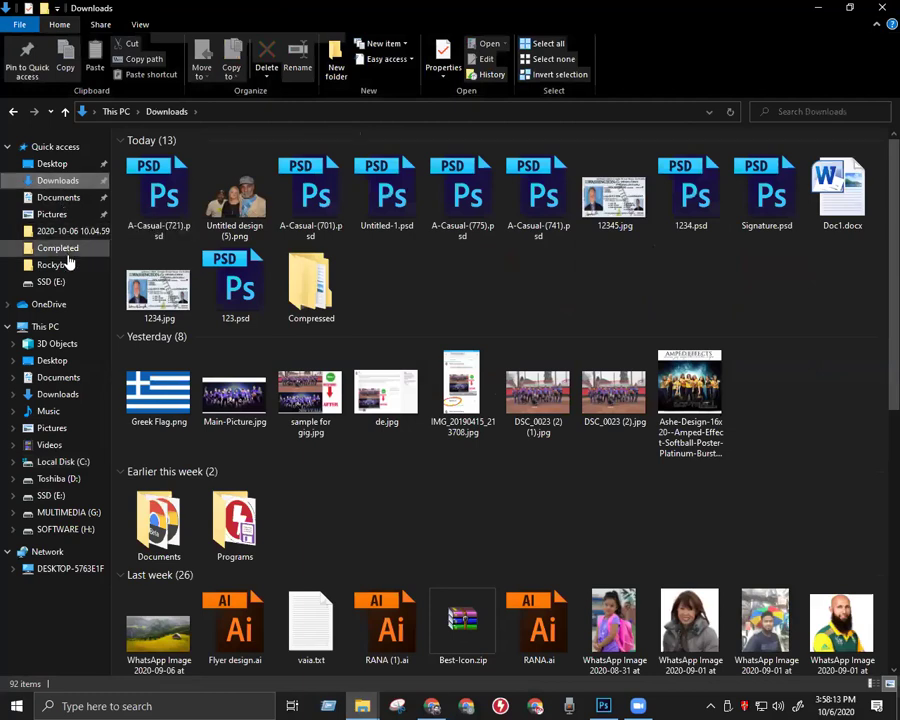
pyautogui.click(52, 214)
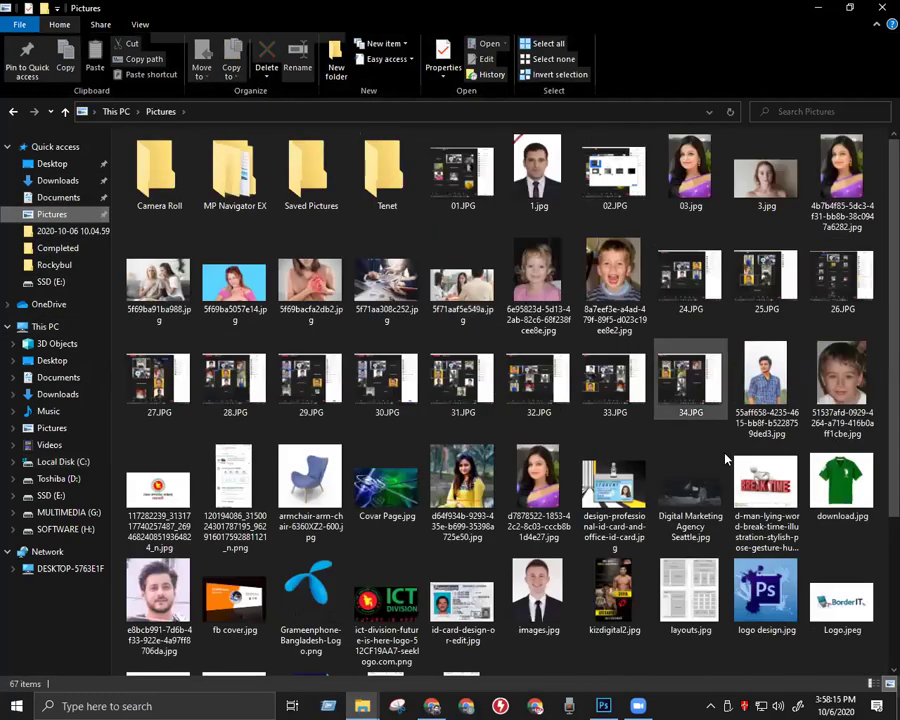
pyautogui.click(536, 187)
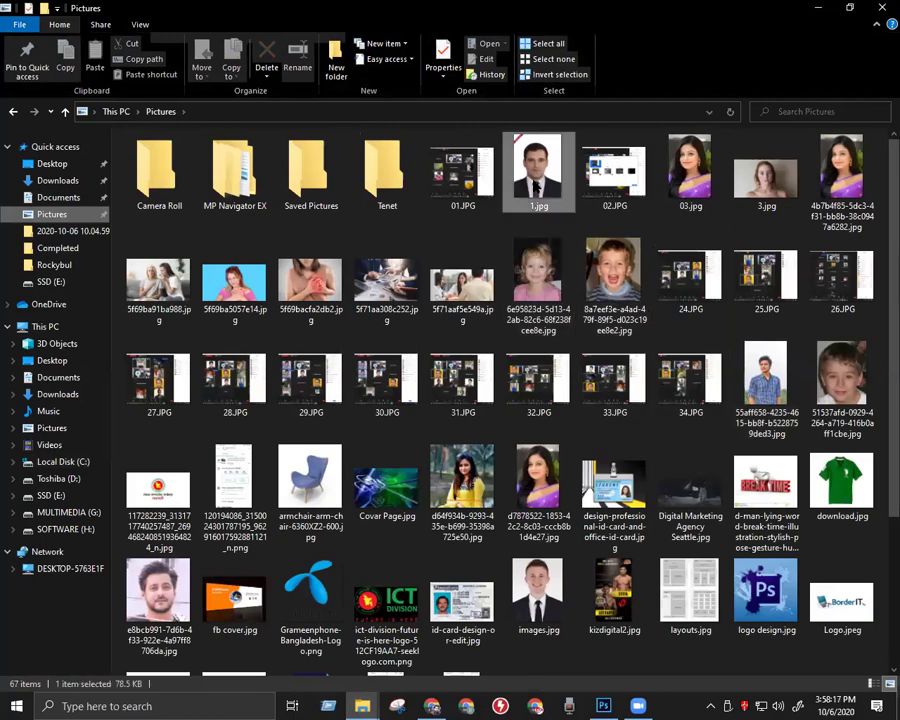
pyautogui.moveTo(538, 165); pyautogui.dragTo(489, 53)
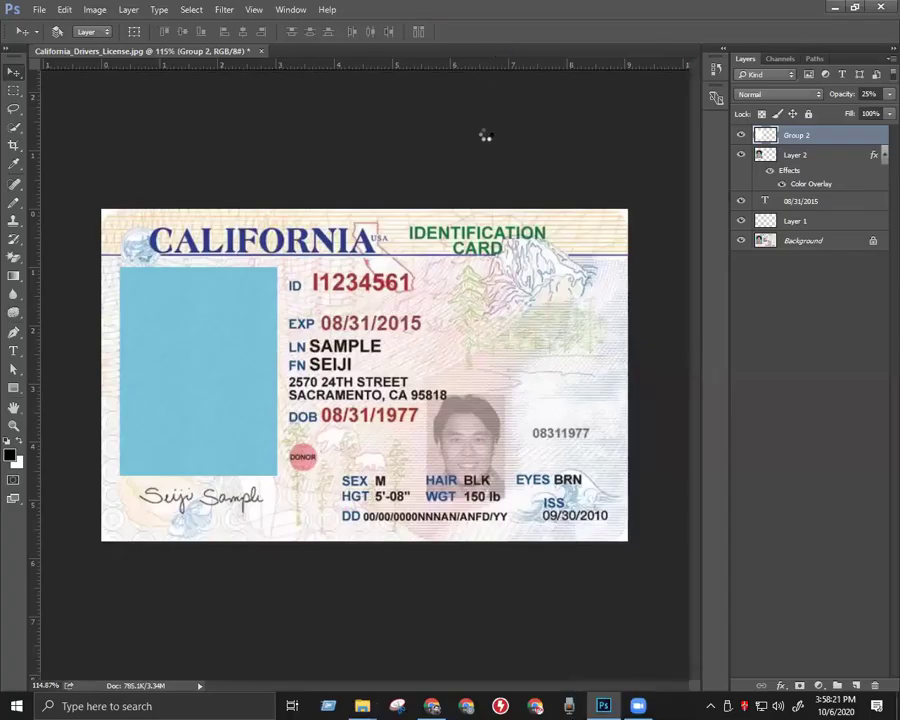
pyautogui.moveTo(384, 184); pyautogui.dragTo(402, 193)
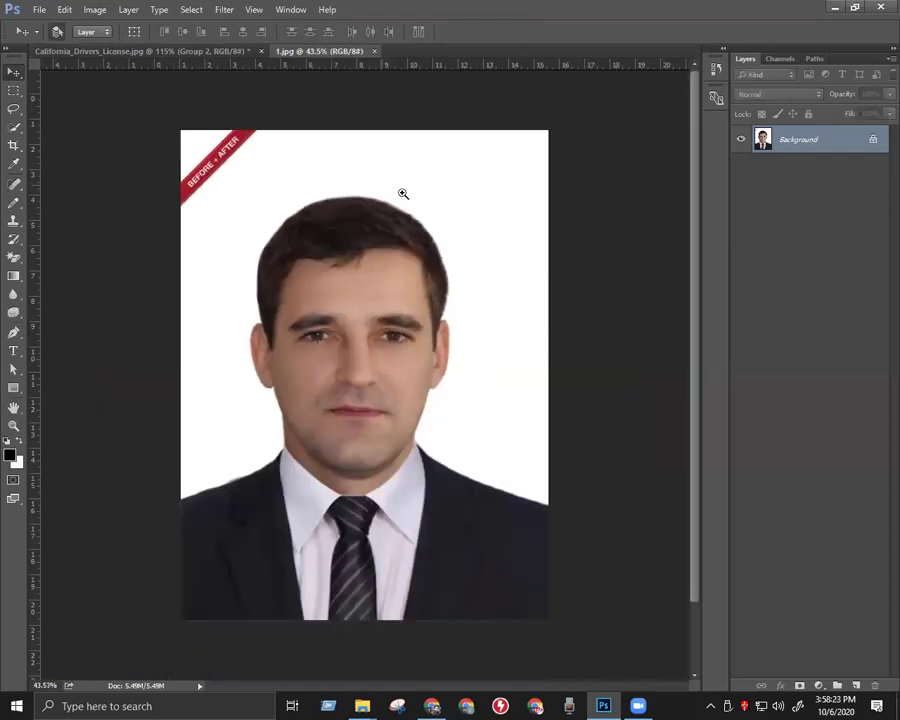
# Erase the portrait's white background with the Magic Eraser and delete the red "BEFORE + AFTER" corner ribbon
pyautogui.click(15, 257)
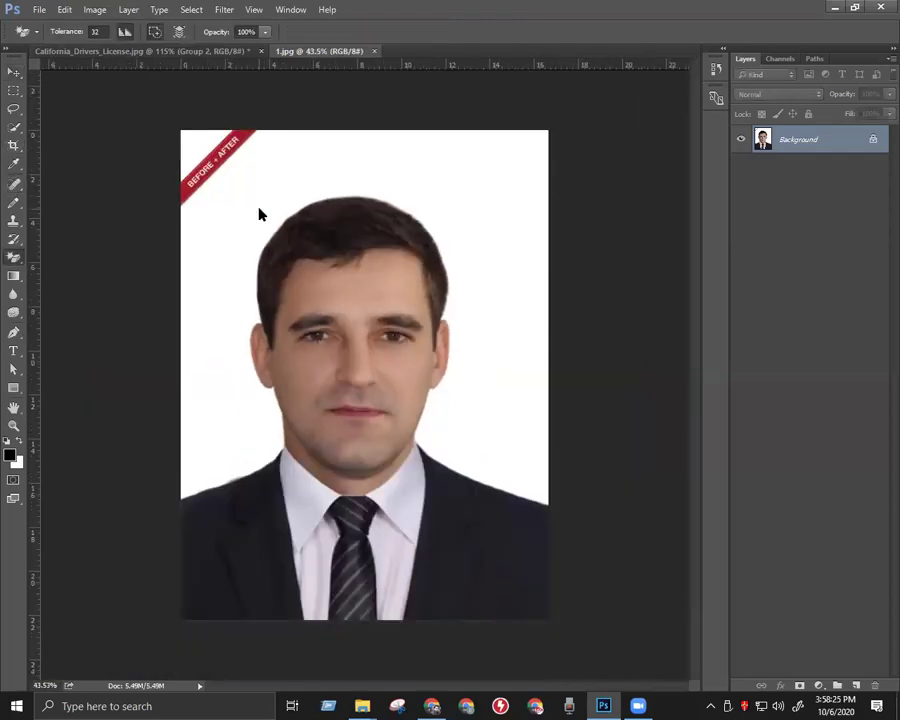
pyautogui.click(259, 214)
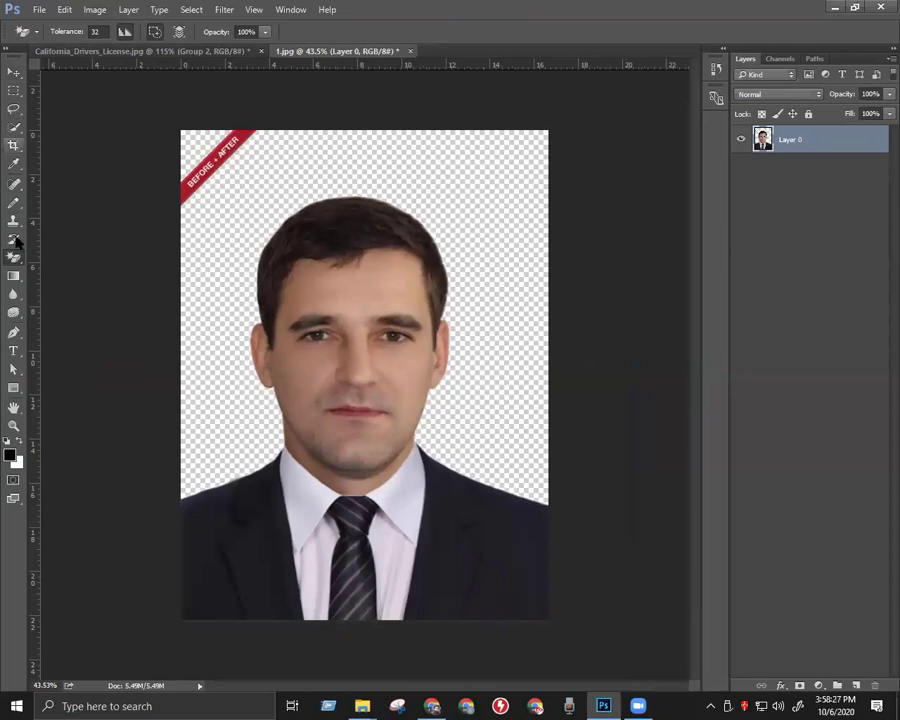
pyautogui.click(14, 109)
pyautogui.moveTo(250, 116); pyautogui.dragTo(275, 112)
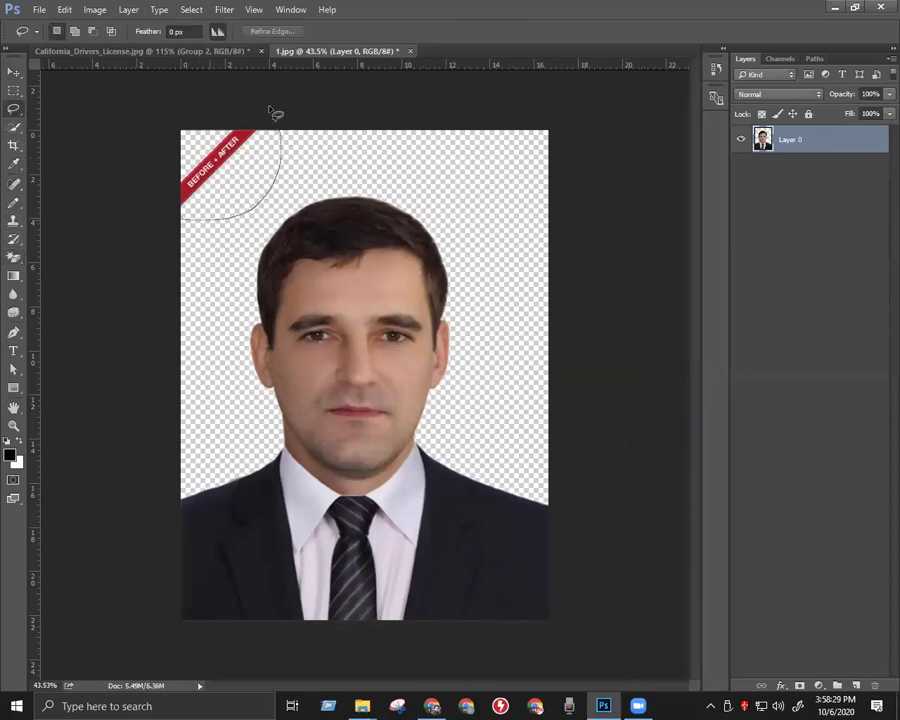
pyautogui.press('Delete')
pyautogui.hotkey('ctrl', 'd')
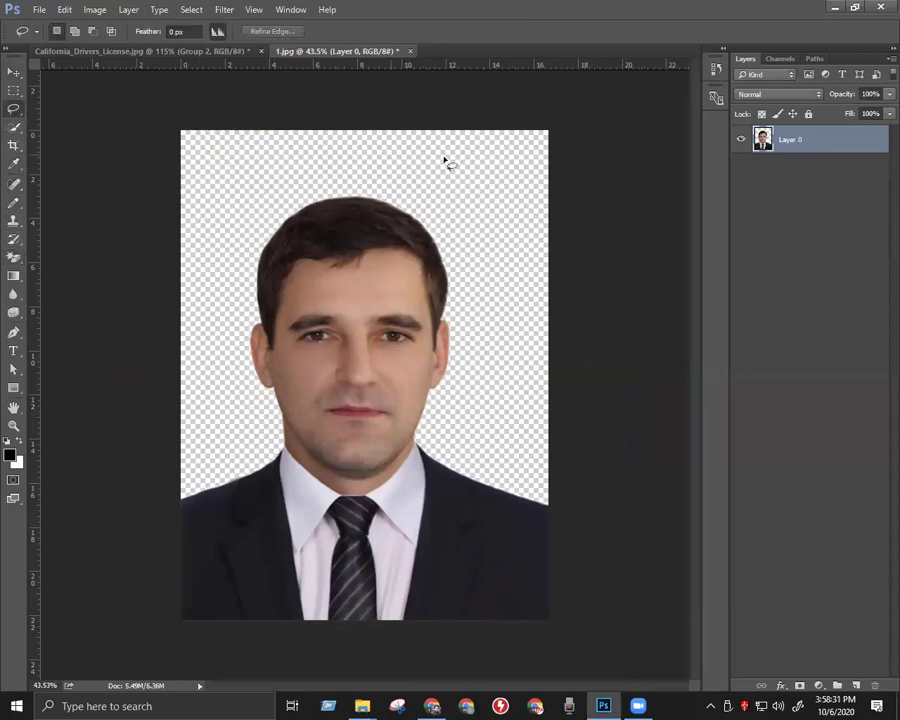
# Copy the cut-out portrait into California_Drivers_License.jpg and place its layer beneath Layer 2
pyautogui.click(14, 73)
pyautogui.moveTo(333, 390); pyautogui.dragTo(285, 325)
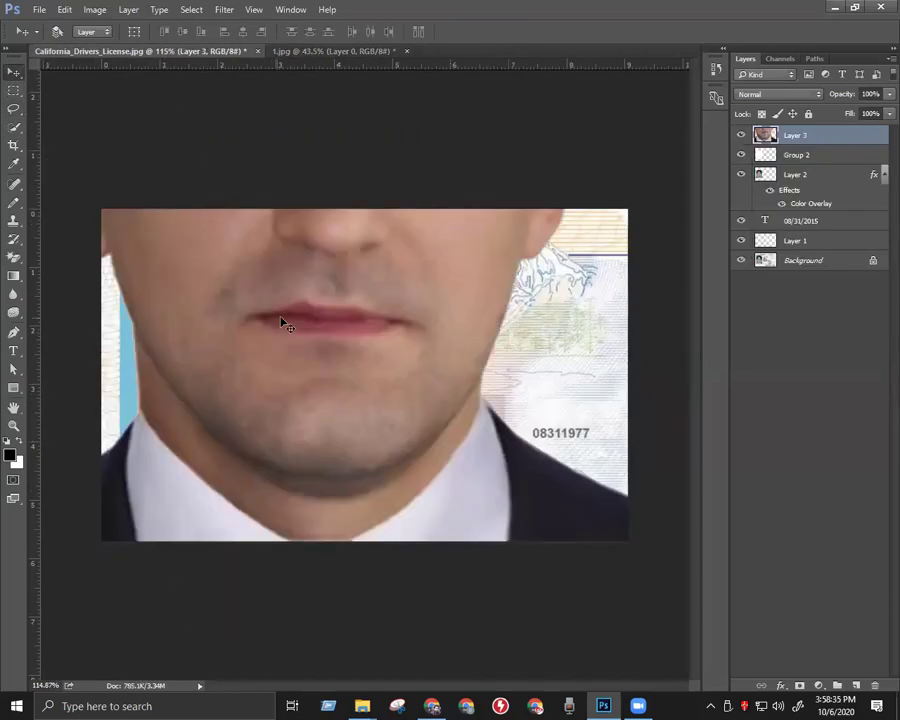
pyautogui.moveTo(797, 137); pyautogui.dragTo(758, 201)
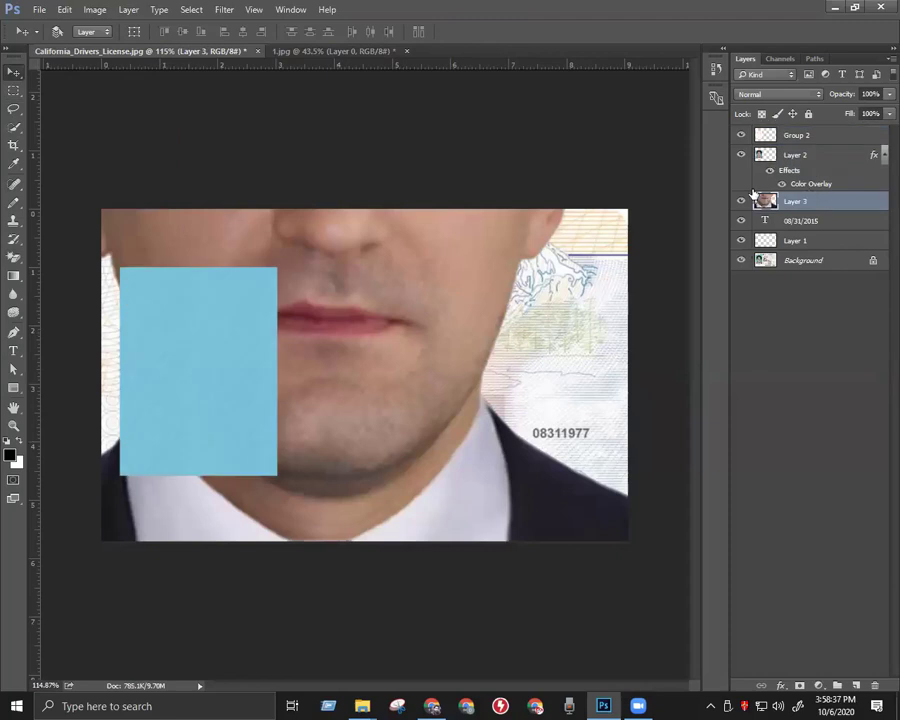
# Scale the portrait layer down to about 13% and position it over the blue photo rectangle
pyautogui.hotkey('ctrl', 't')
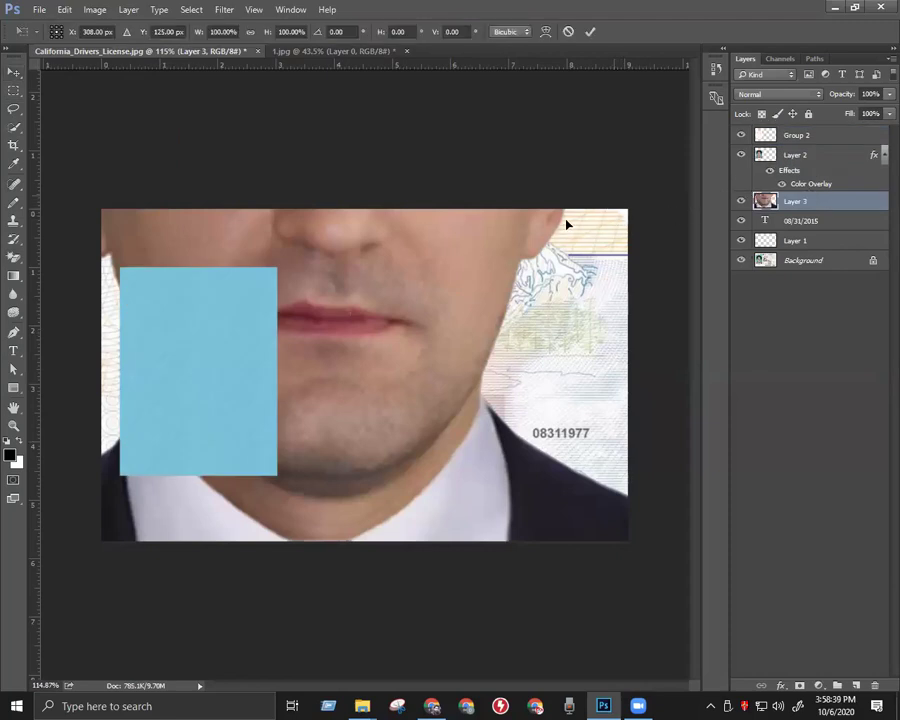
pyautogui.moveTo(514, 232); pyautogui.dragTo(468, 232)
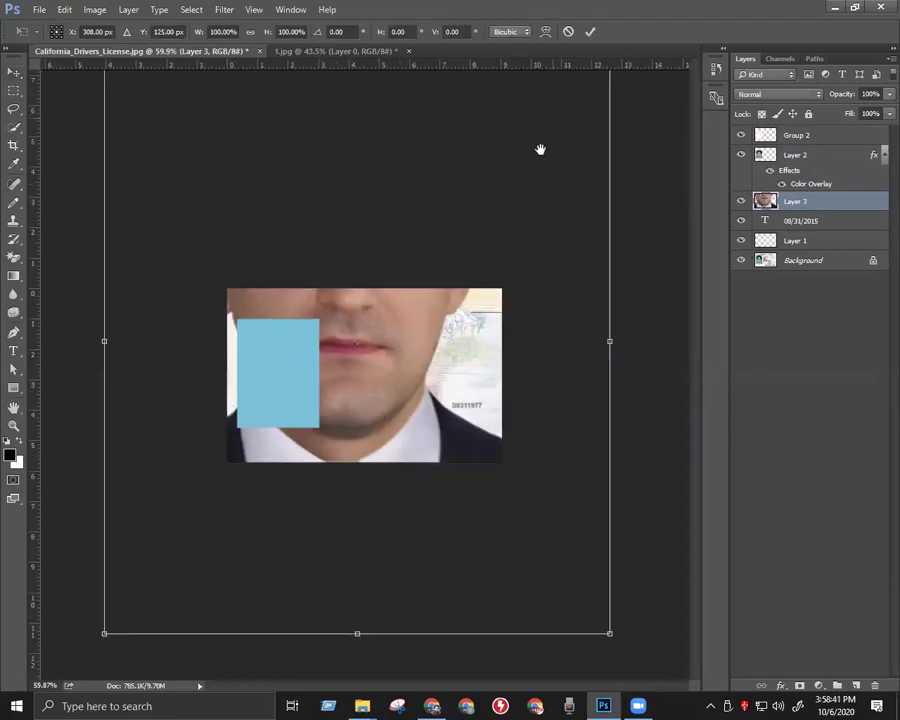
pyautogui.moveTo(610, 632); pyautogui.dragTo(397, 379)
pyautogui.moveTo(490, 345); pyautogui.dragTo(524, 341)
pyautogui.moveTo(379, 343); pyautogui.dragTo(205, 389)
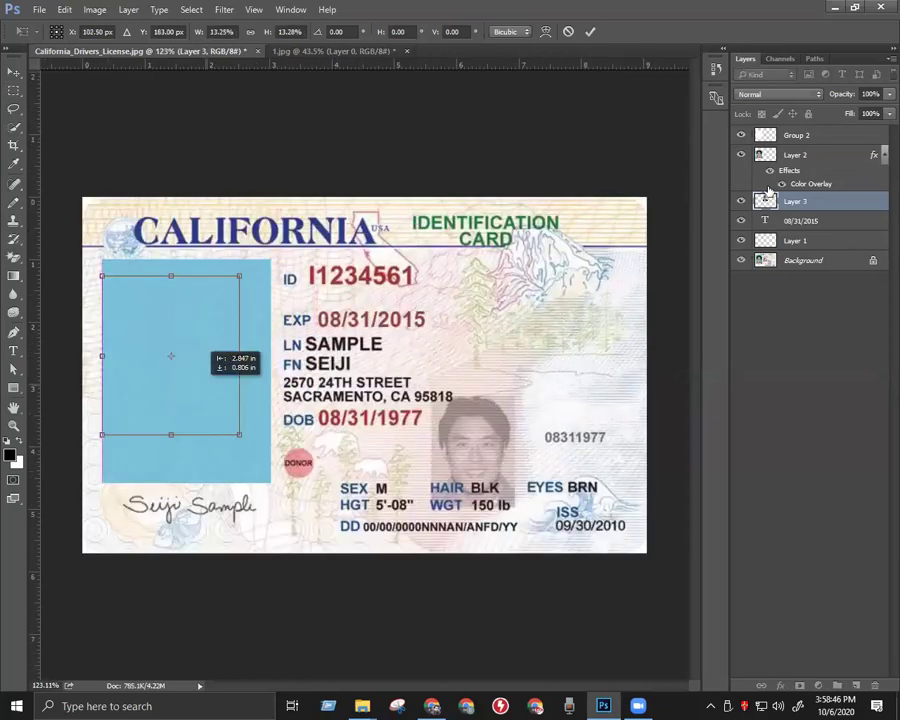
pyautogui.press('Return')
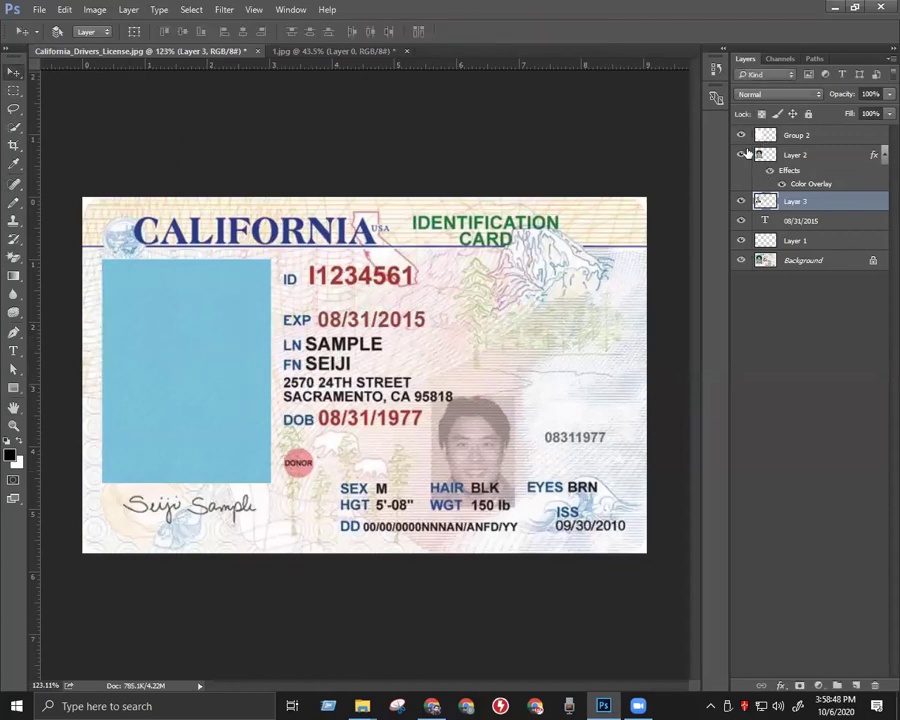
# Move the portrait layer directly above Layer 2 and center it horizontally on the blue rectangle
pyautogui.moveTo(810, 204); pyautogui.dragTo(795, 147)
pyautogui.moveTo(221, 347); pyautogui.dragTo(233, 350)
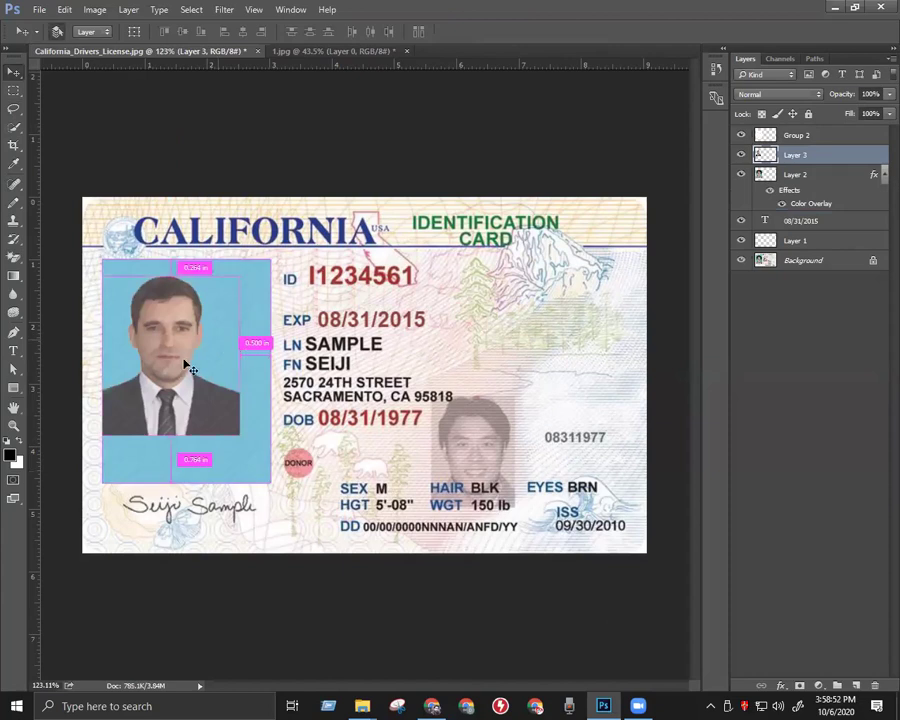
pyautogui.moveTo(178, 370); pyautogui.dragTo(192, 366)
# Scale the portrait to about 122% width and 129% height, spanning the blue rectangle's width down to its lower edge
pyautogui.hotkey('ctrl', 't')
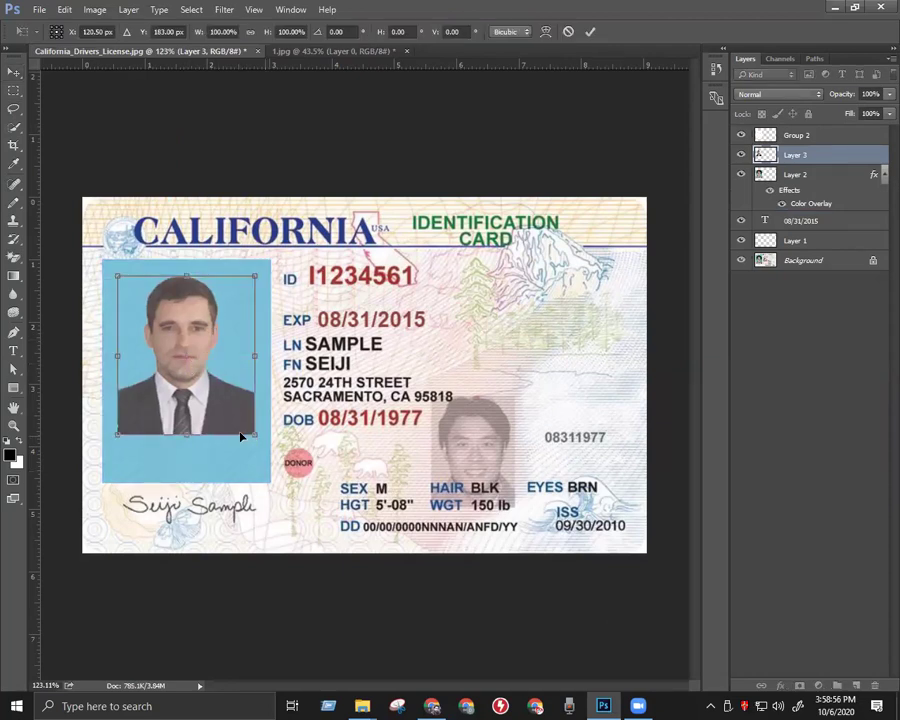
pyautogui.moveTo(241, 436); pyautogui.dragTo(242, 448)
pyautogui.moveTo(185, 297); pyautogui.dragTo(185, 263)
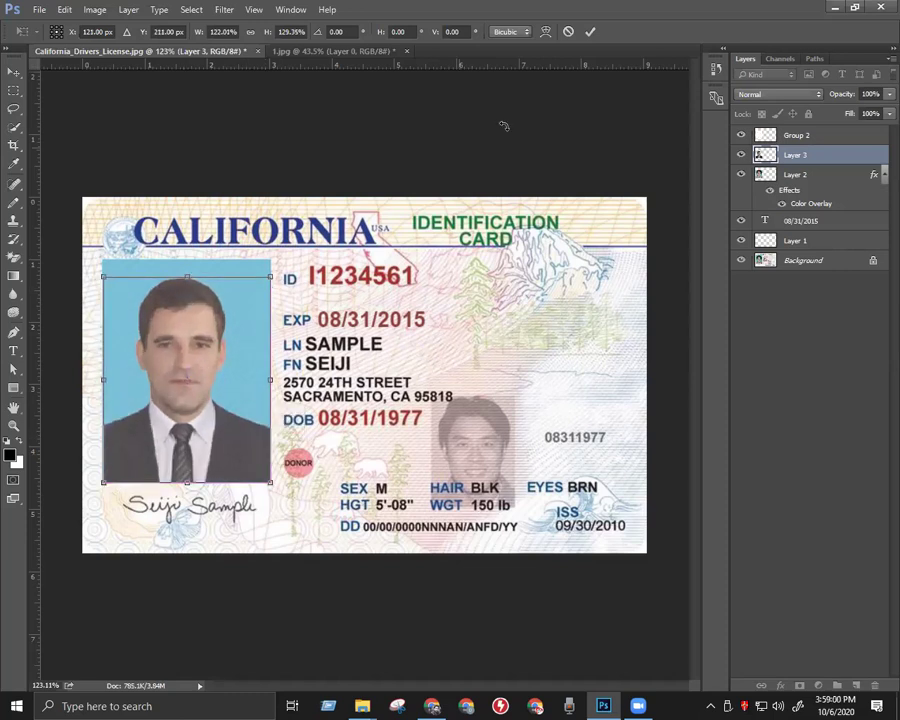
pyautogui.click(591, 33)
pyautogui.hotkey('ctrl', 'space')
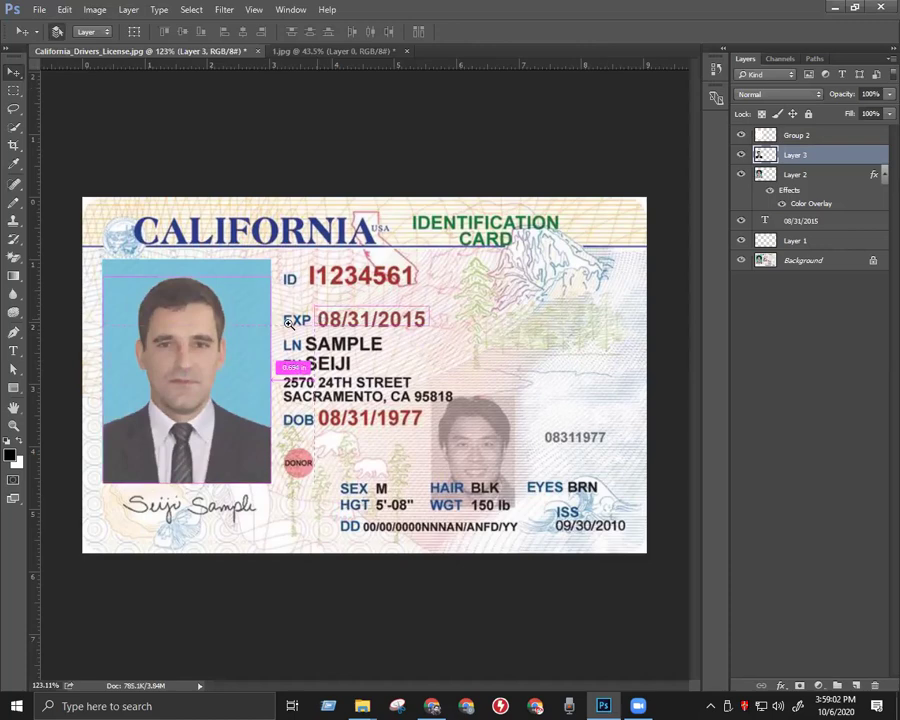
pyautogui.scroll(-2, 317, 321)
pyautogui.scroll(2, 315, 322)
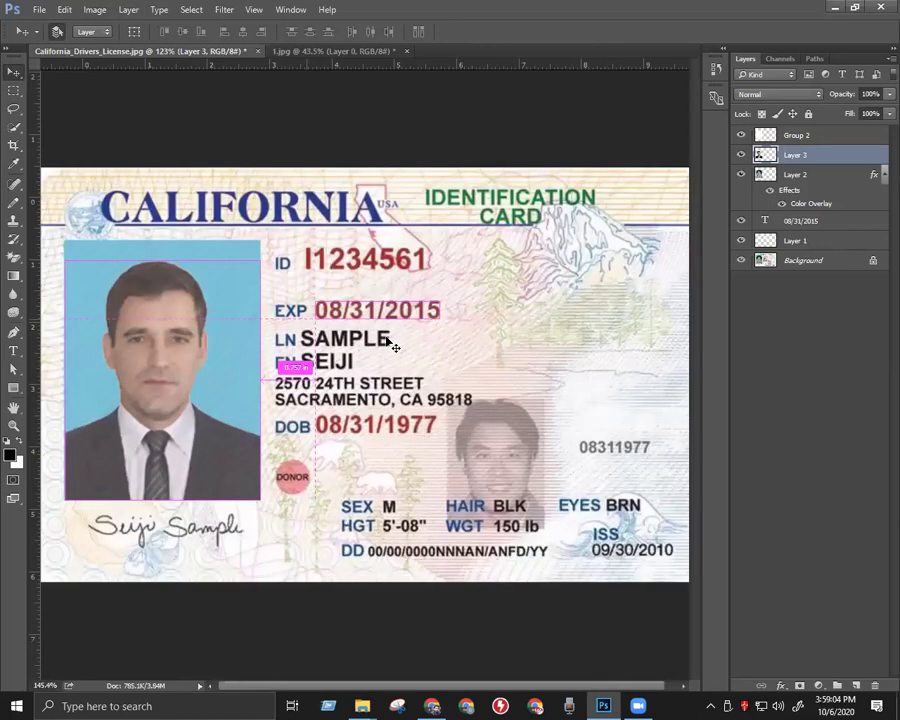
# Create a new white 7 by 5 inch RGB document at 300 pixels/inch
pyautogui.click(315, 51)
pyautogui.click(39, 10)
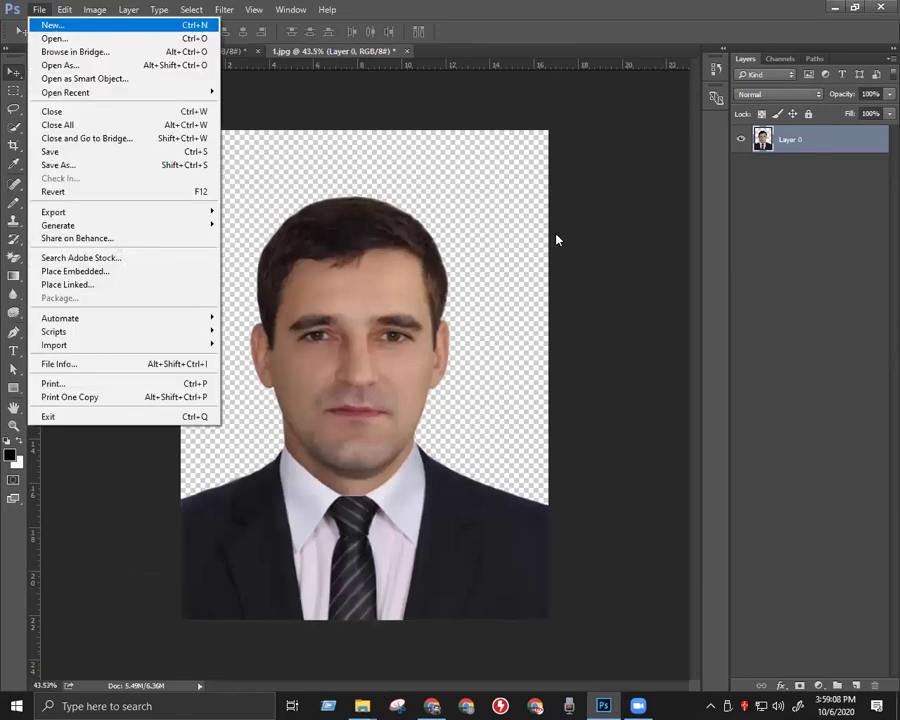
pyautogui.click(53, 25)
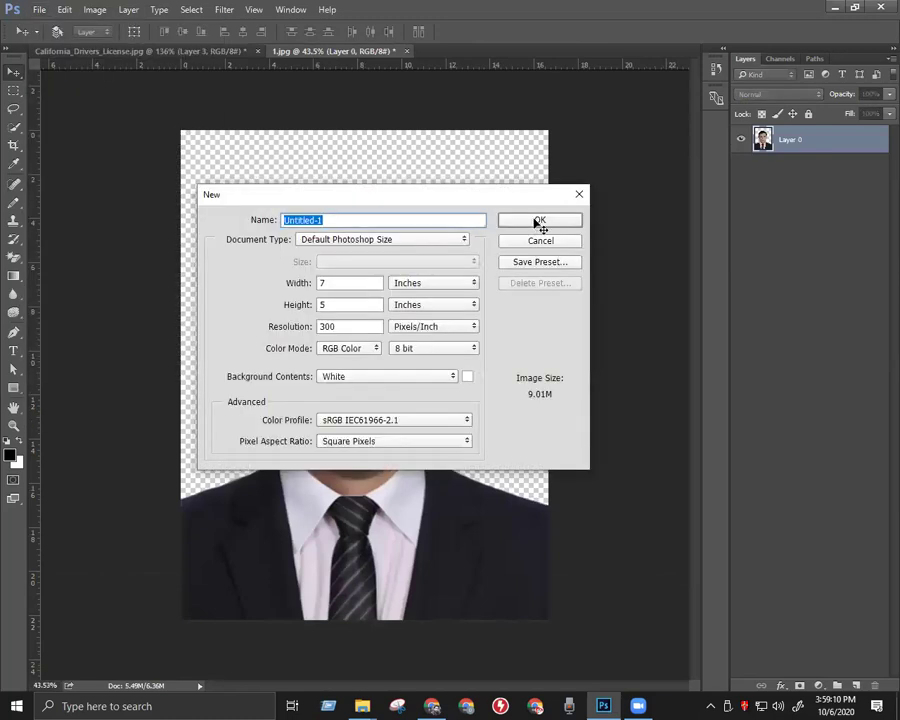
pyautogui.click(538, 221)
# Copy the blue rectangle on Layer 2 from California_Drivers_License.jpg into the Untitled-1 document
pyautogui.click(296, 52)
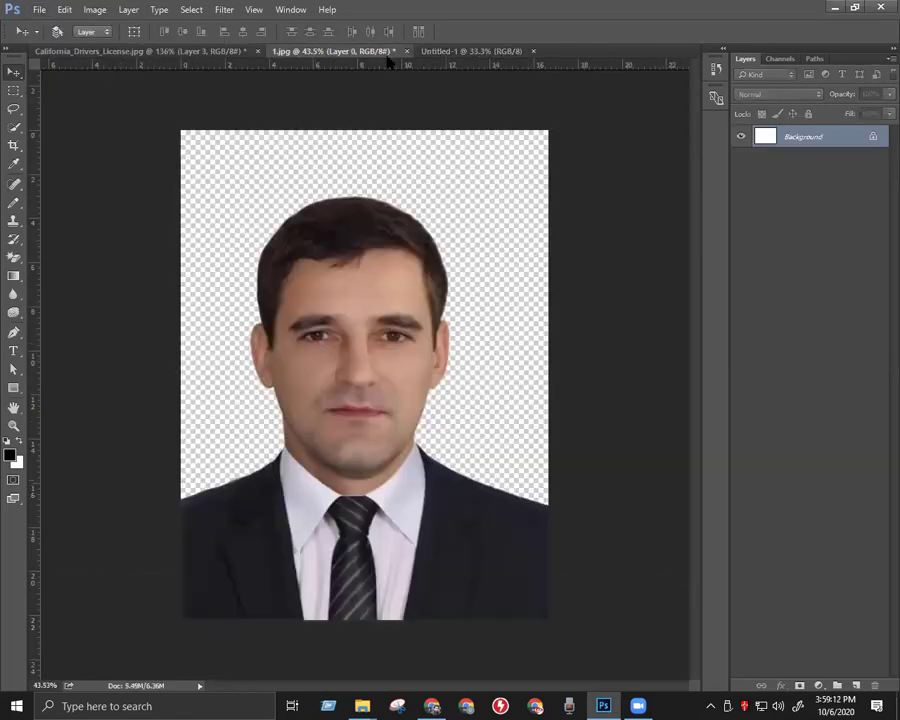
pyautogui.click(157, 52)
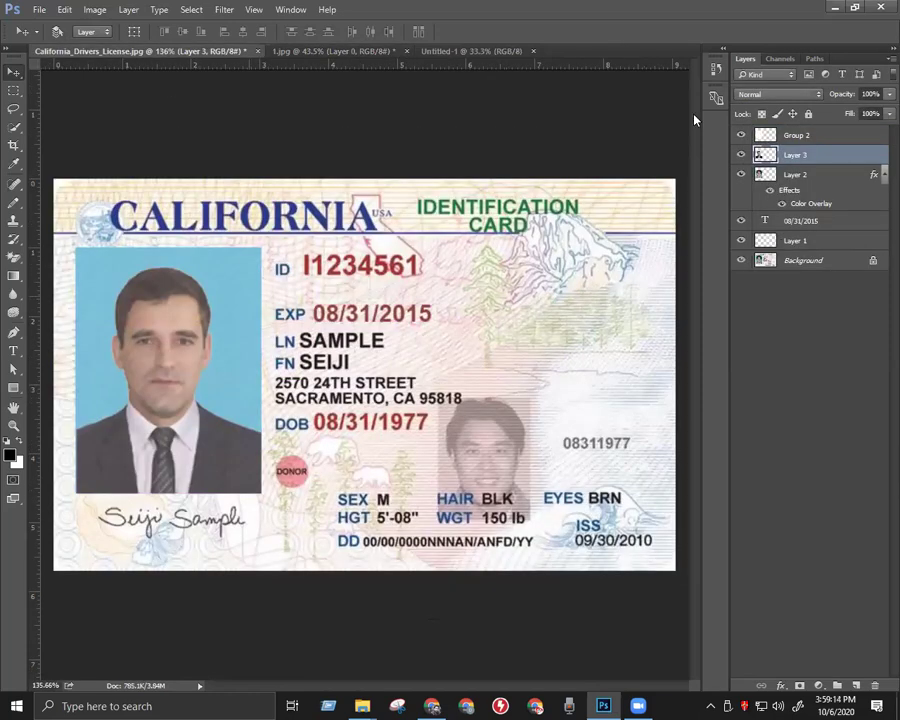
pyautogui.click(791, 178)
pyautogui.moveTo(228, 331); pyautogui.dragTo(415, 298)
# Enlarge the blue rectangle to about 438% and place it on the left half of the canvas
pyautogui.hotkey('ctrl', 't')
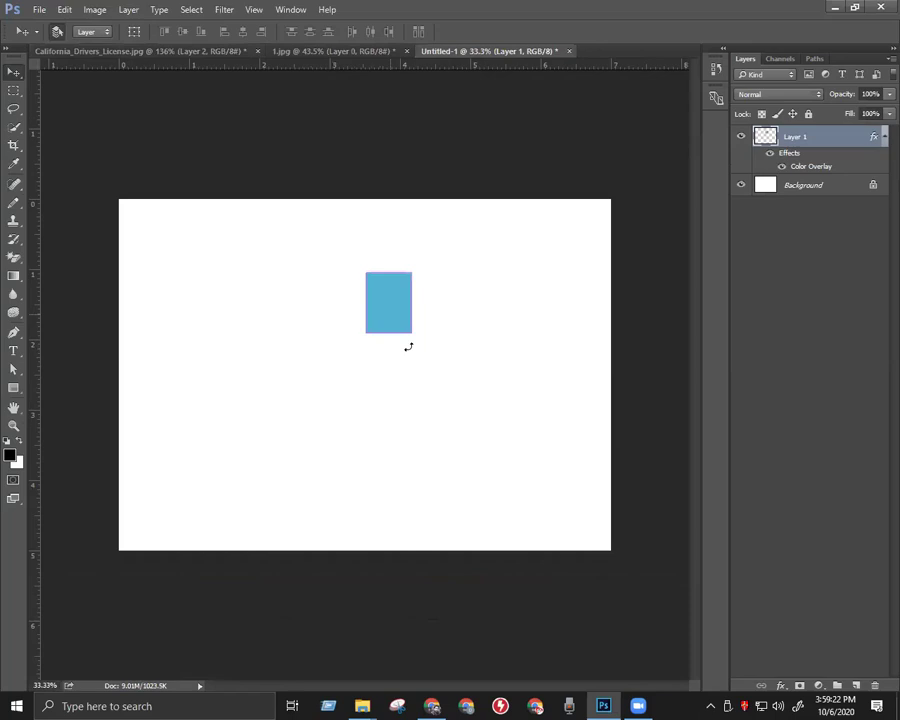
pyautogui.moveTo(366, 333); pyautogui.dragTo(295, 431)
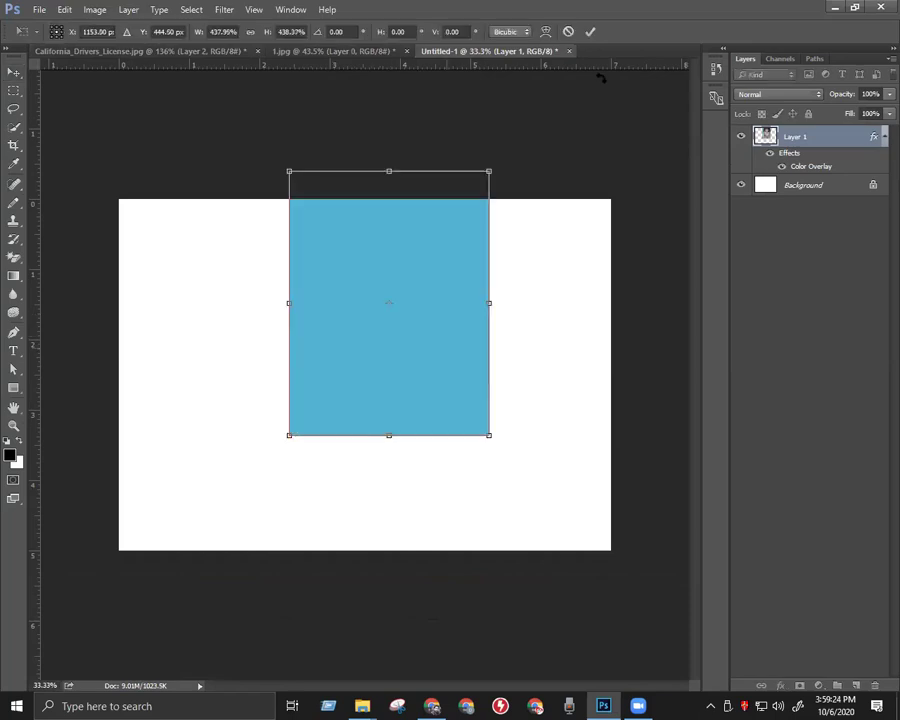
pyautogui.press('Return')
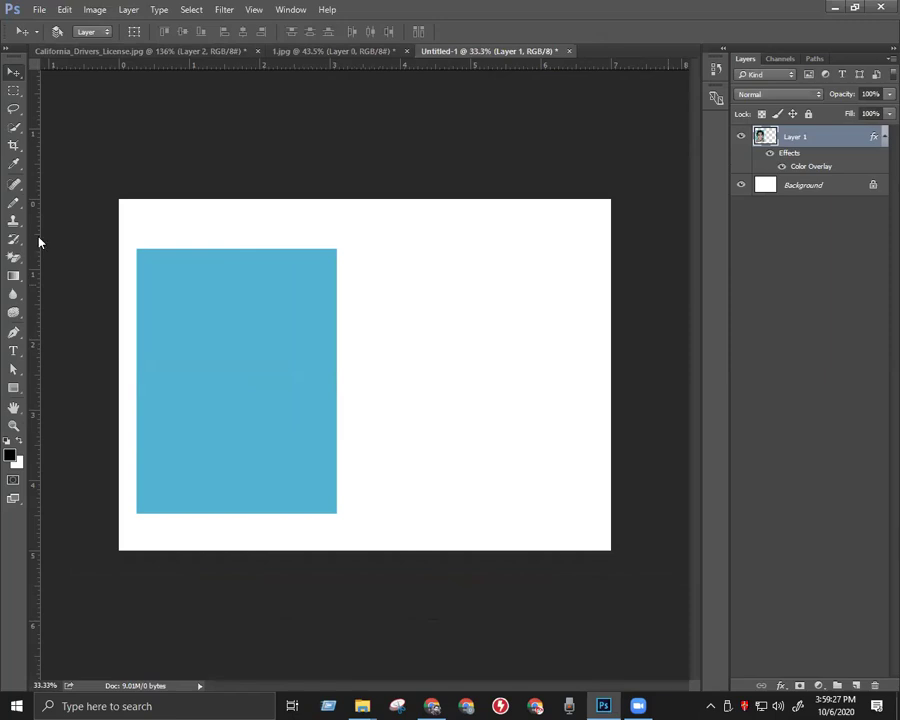
# Add a new layer and scribble soft black strokes beside the blue rectangle with the Brush tool at size 60
pyautogui.hotkey('ctrl', 'shift', 'alt', 'n')
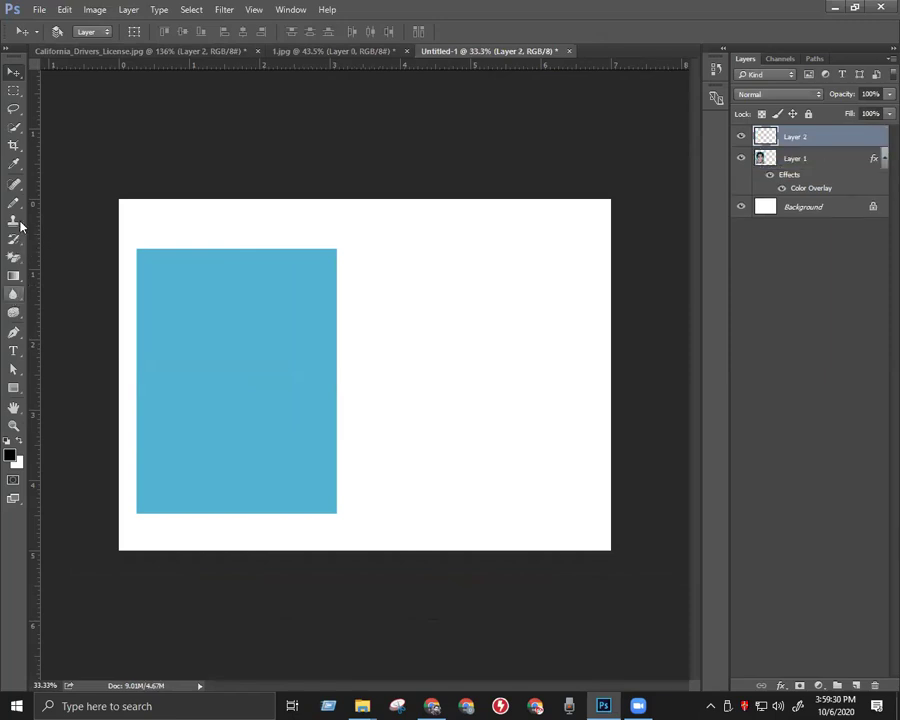
pyautogui.click(13, 205)
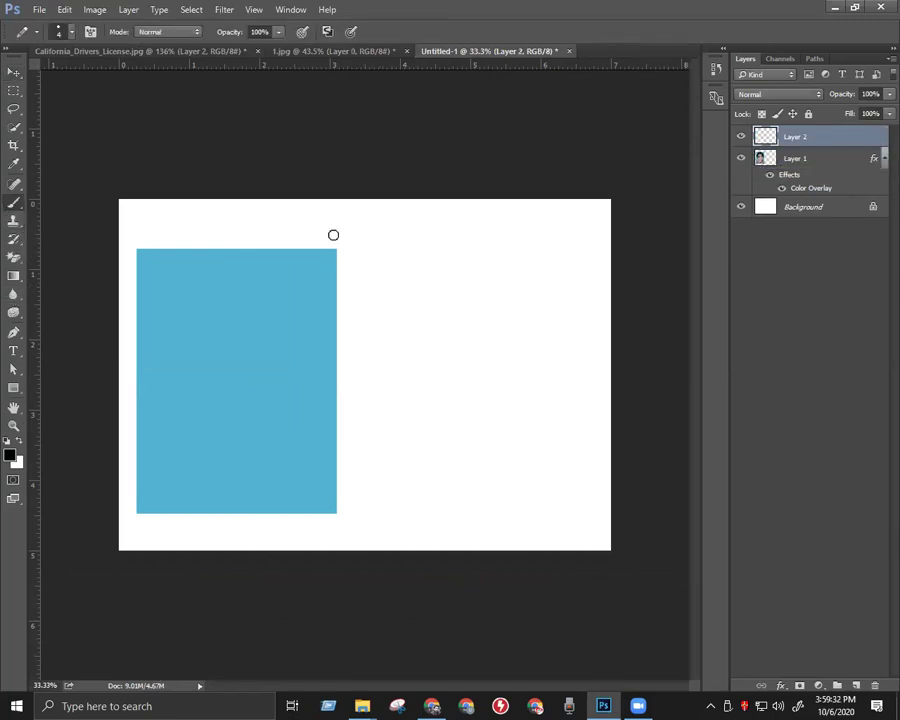
pyautogui.moveTo(421, 290); pyautogui.dragTo(454, 258)
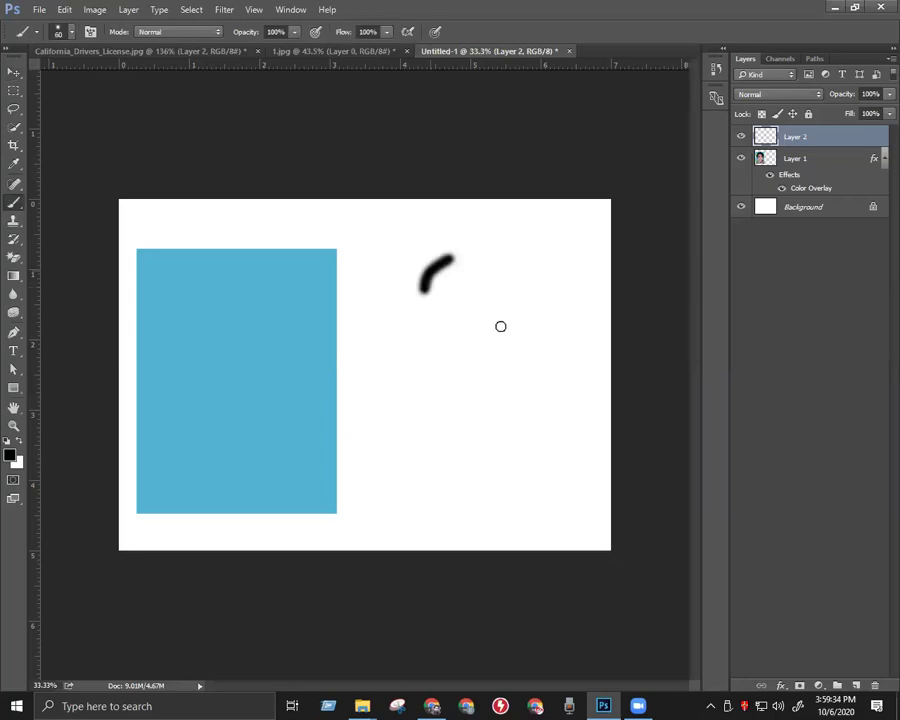
pyautogui.moveTo(500, 326); pyautogui.dragTo(560, 312)
pyautogui.moveTo(425, 300); pyautogui.dragTo(490, 470)
pyautogui.moveTo(418, 327)
pyautogui.mouseDown()
pyautogui.moveTo(442, 256)
pyautogui.moveTo(560, 270)
pyautogui.mouseUp()
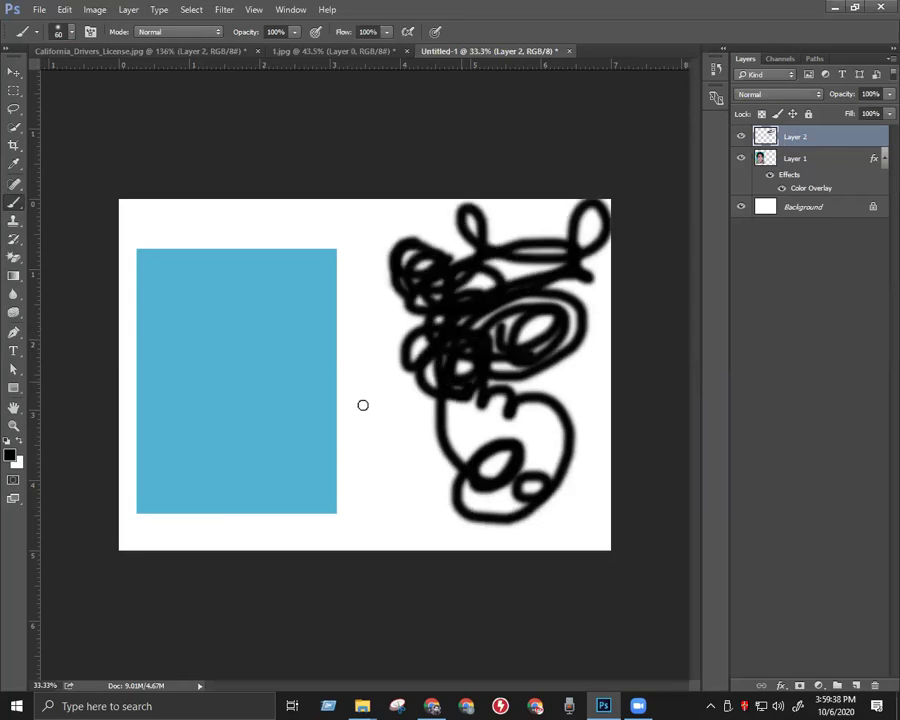
pyautogui.moveTo(364, 406); pyautogui.dragTo(384, 305)
pyautogui.moveTo(623, 414); pyautogui.dragTo(584, 385)
# Shift the black scribble slightly upward and paint more overlapping brush strokes on the same layer
pyautogui.click(9, 73)
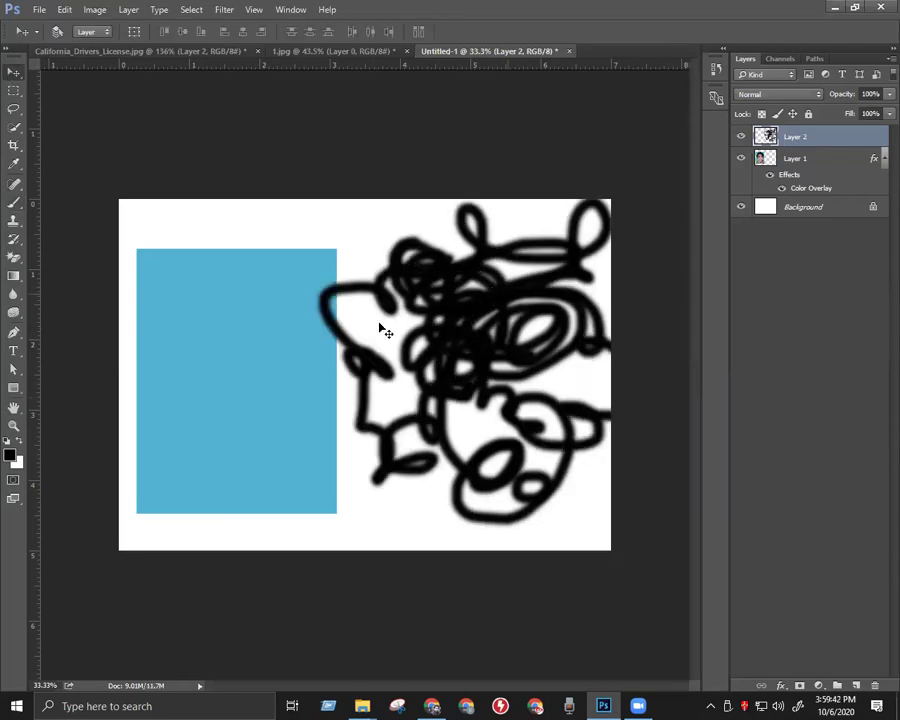
pyautogui.hotkey('ctrl', 'z')
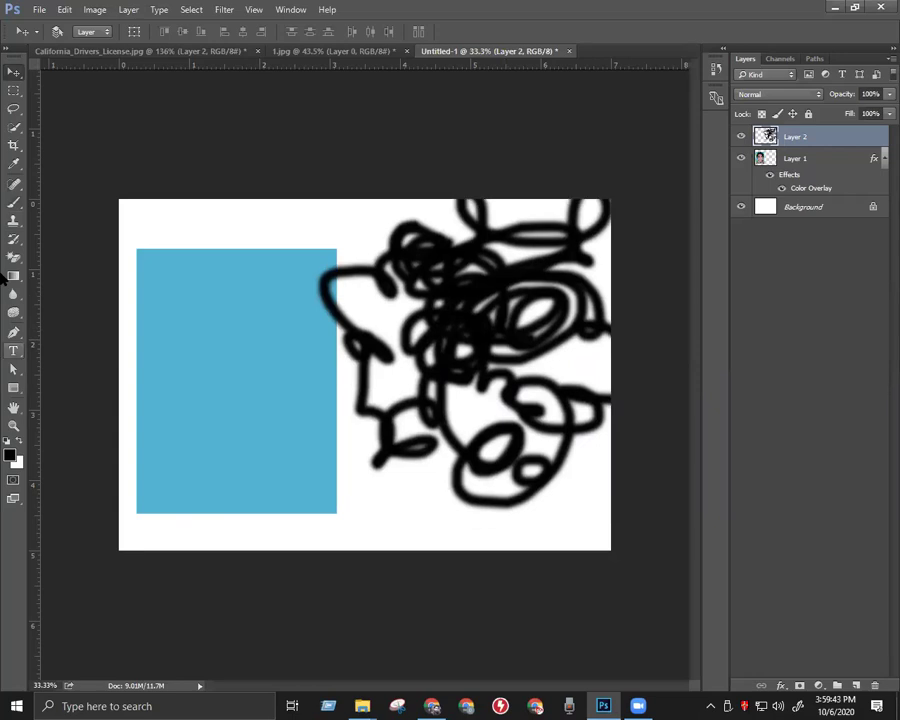
pyautogui.click(14, 203)
pyautogui.moveTo(551, 405)
pyautogui.mouseDown()
pyautogui.moveTo(378, 516)
pyautogui.moveTo(530, 528)
pyautogui.moveTo(408, 428)
pyautogui.moveTo(535, 474)
pyautogui.mouseUp()
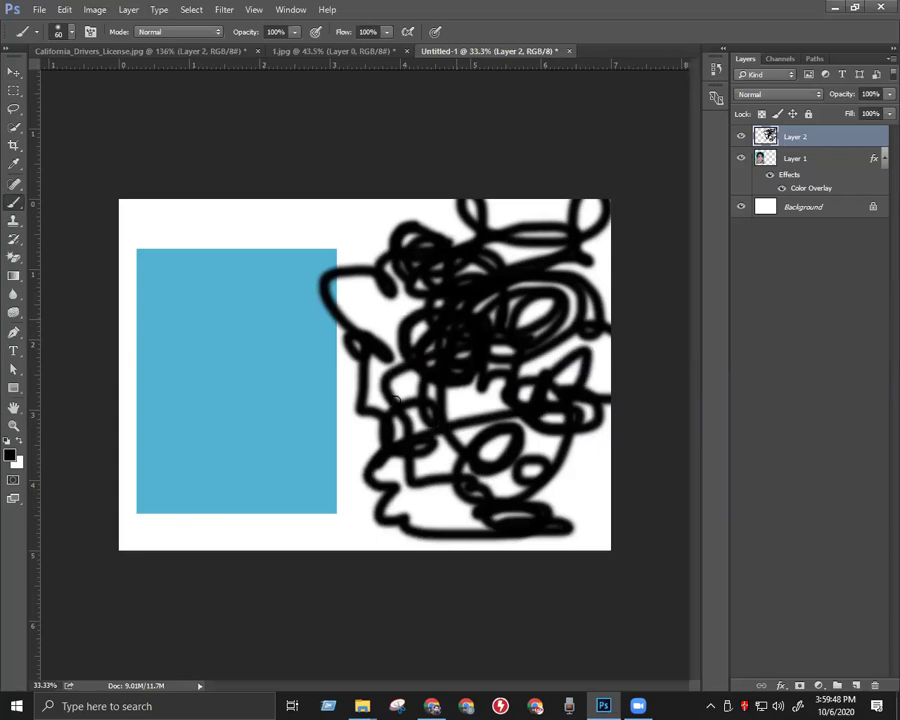
pyautogui.moveTo(395, 398)
pyautogui.mouseDown()
pyautogui.moveTo(373, 273)
pyautogui.moveTo(528, 241)
pyautogui.mouseUp()
pyautogui.moveTo(462, 428); pyautogui.dragTo(485, 392)
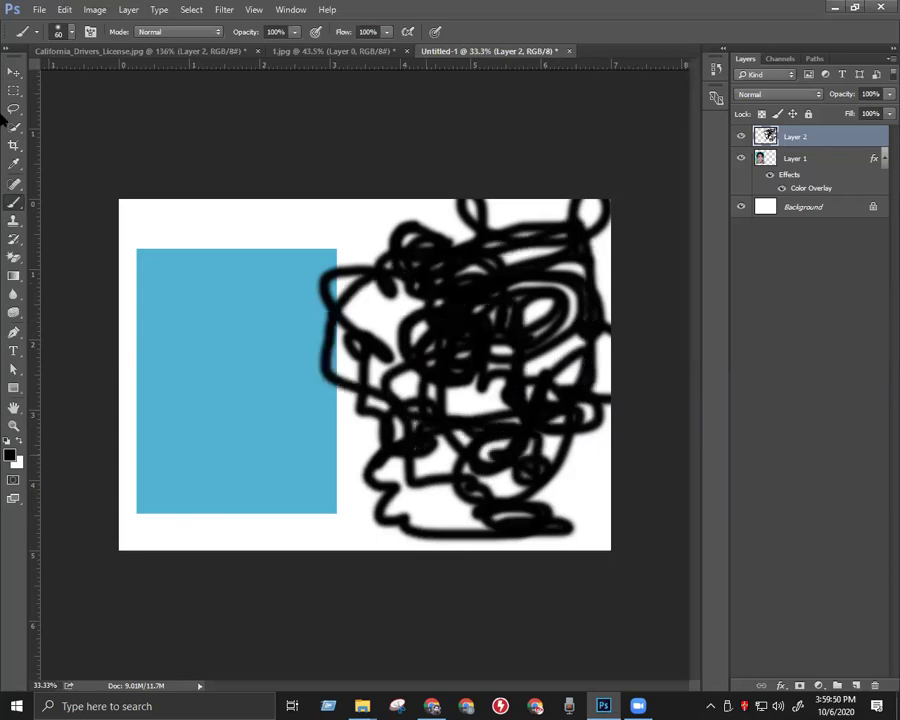
# Move the black scribble on Layer 2 sideways until it no longer overlaps the blue rectangle
pyautogui.press('m')
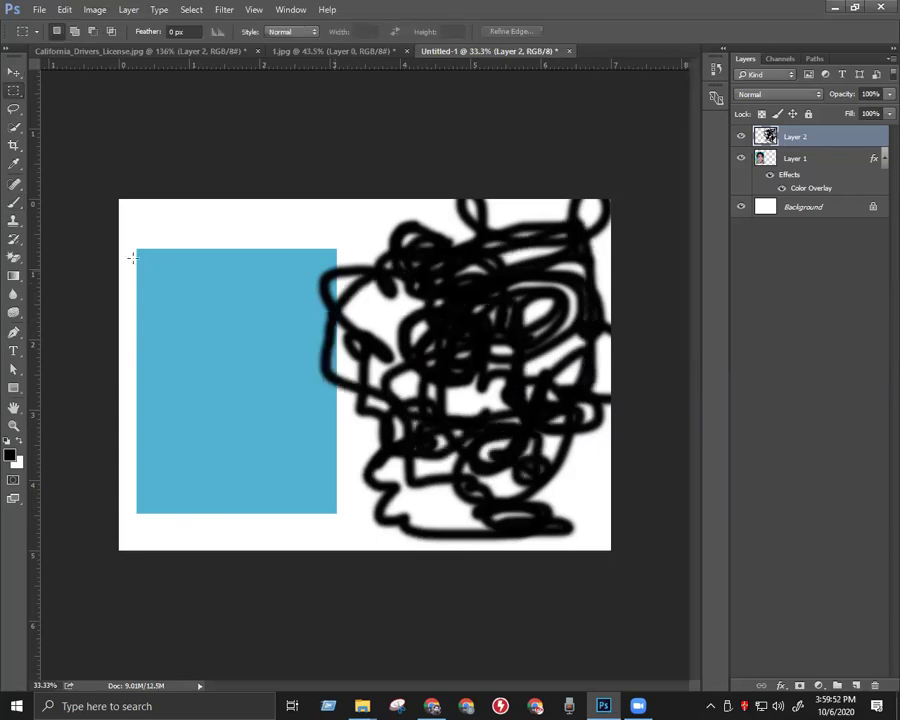
pyautogui.click(13, 72)
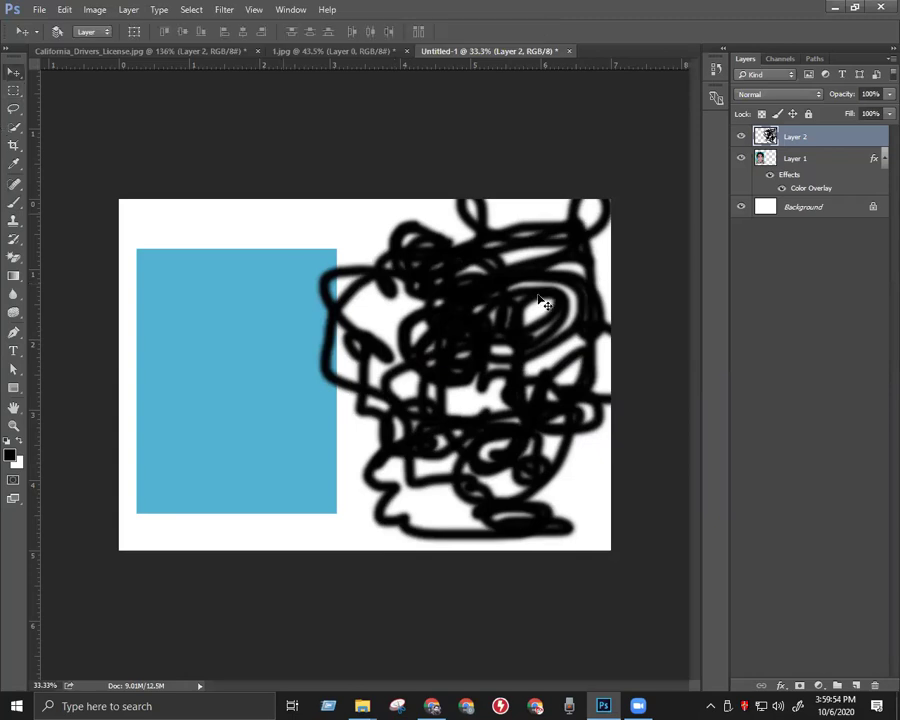
pyautogui.moveTo(307, 312)
pyautogui.mouseDown()
pyautogui.moveTo(291, 311)
pyautogui.moveTo(546, 303)
pyautogui.moveTo(561, 292)
pyautogui.mouseUp()
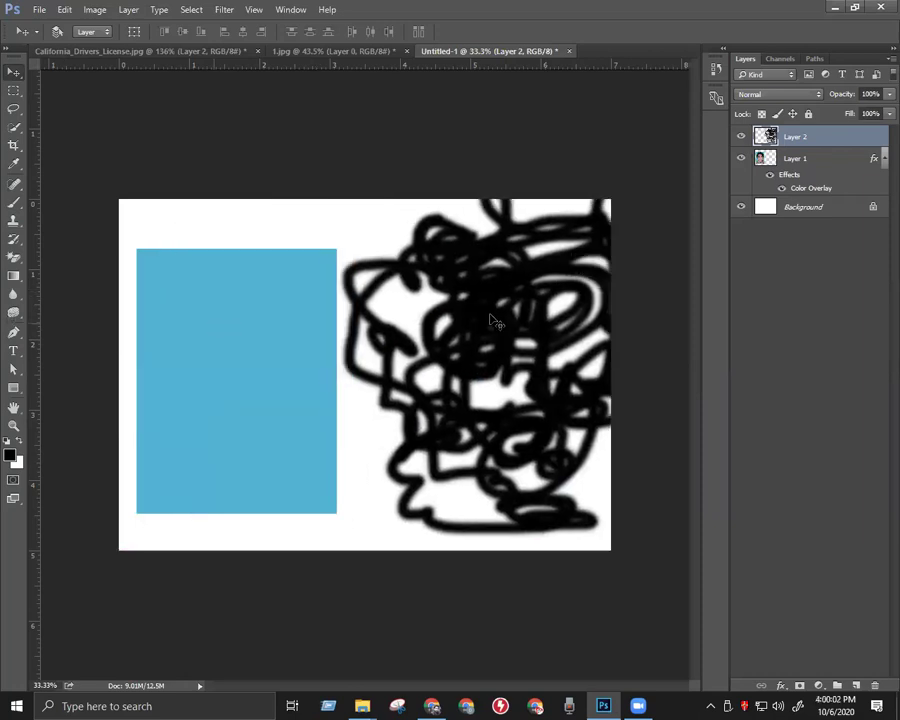
# Load the blue rectangle's outline as a selection, try moving the scribble over the rectangle, and undo the move and selection
pyautogui.keyDown('ctrl'); pyautogui.click(766, 160); pyautogui.keyUp('ctrl')
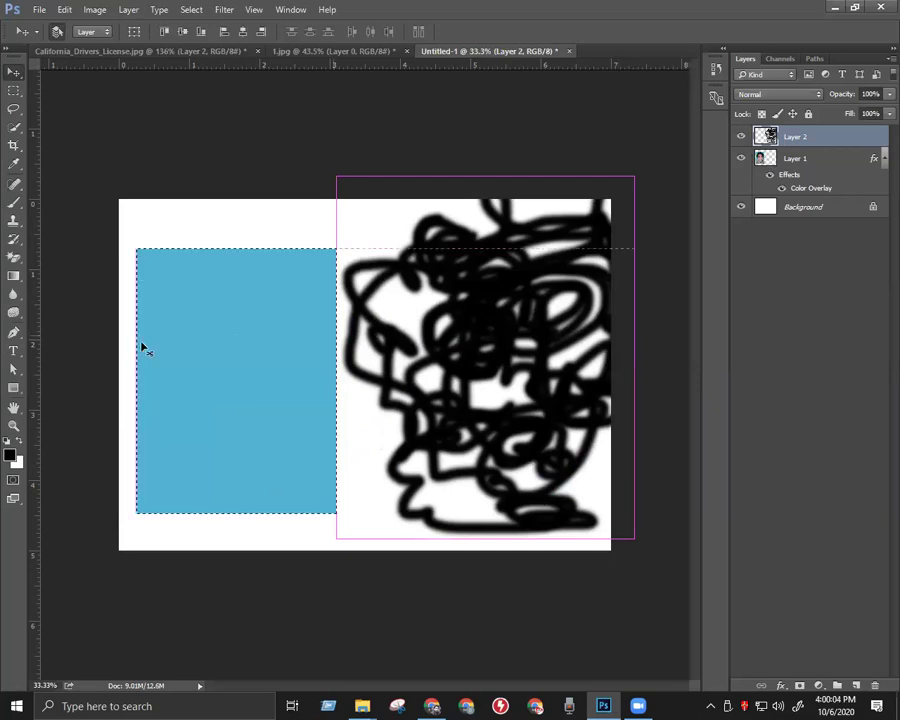
pyautogui.click(796, 160)
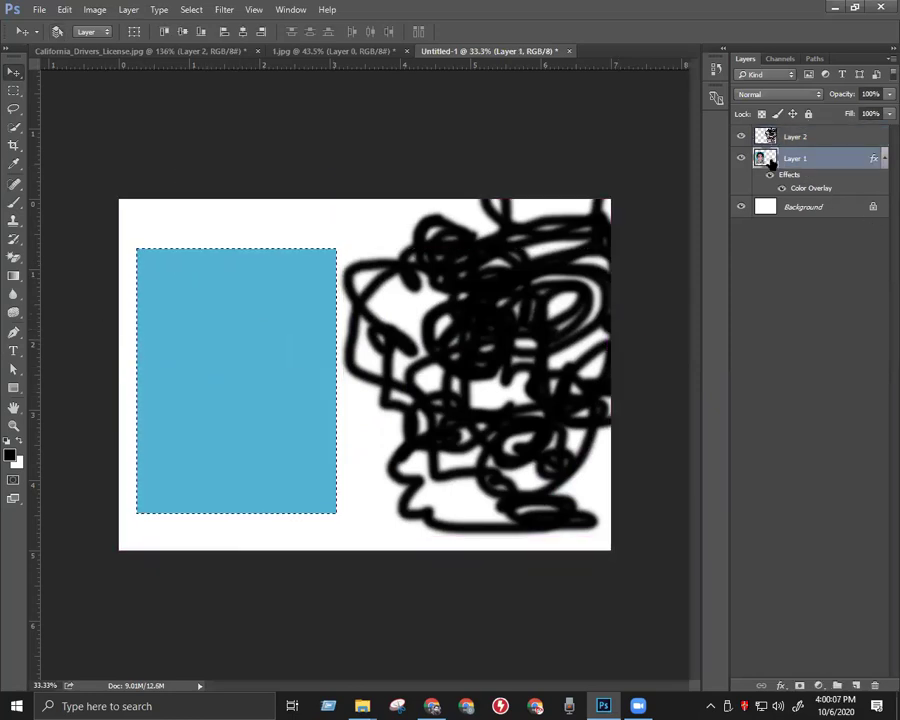
pyautogui.click(825, 136)
pyautogui.moveTo(500, 330); pyautogui.dragTo(275, 326)
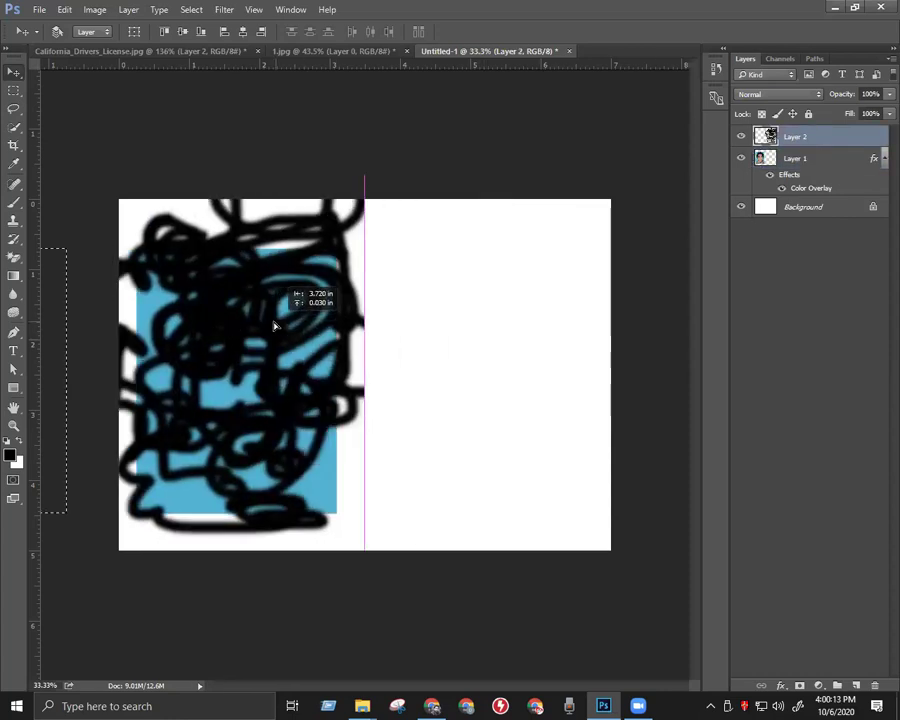
pyautogui.hotkey('ctrl', 'z')
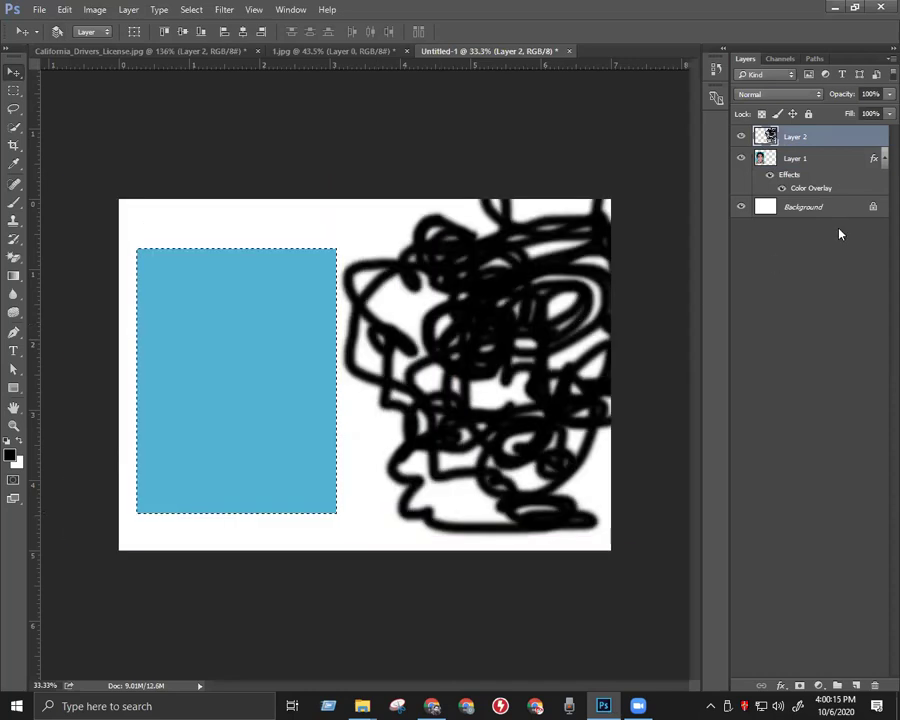
pyautogui.hotkey('ctrl', 'd')
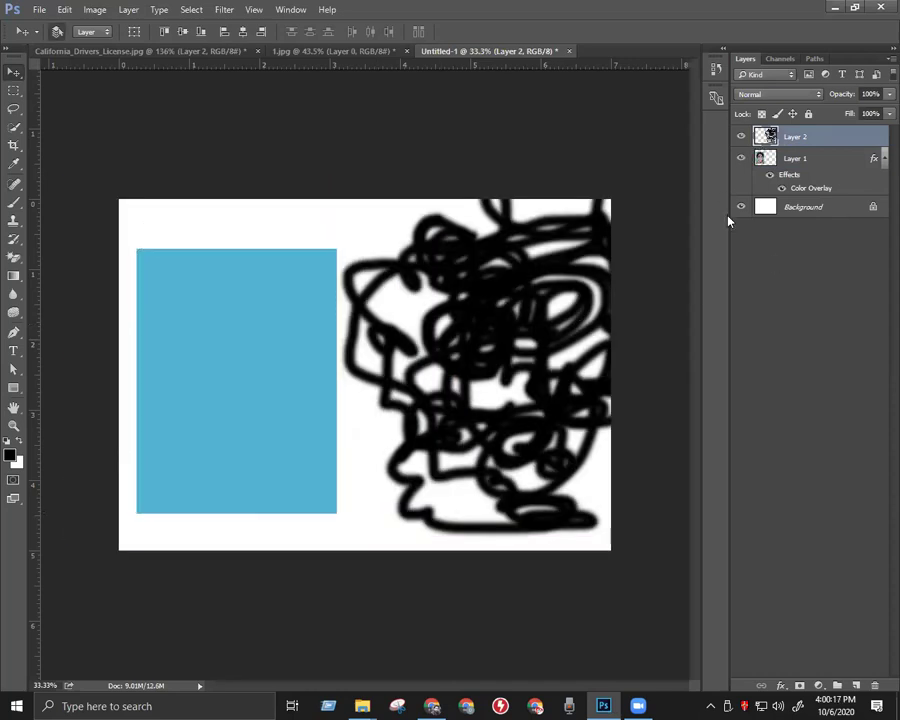
# Move the black scribble over the blue rectangle and load the rectangle's outline from Layer 1 as a selection
pyautogui.moveTo(552, 302)
pyautogui.mouseDown()
pyautogui.moveTo(228, 323)
pyautogui.moveTo(242, 322)
pyautogui.mouseUp()
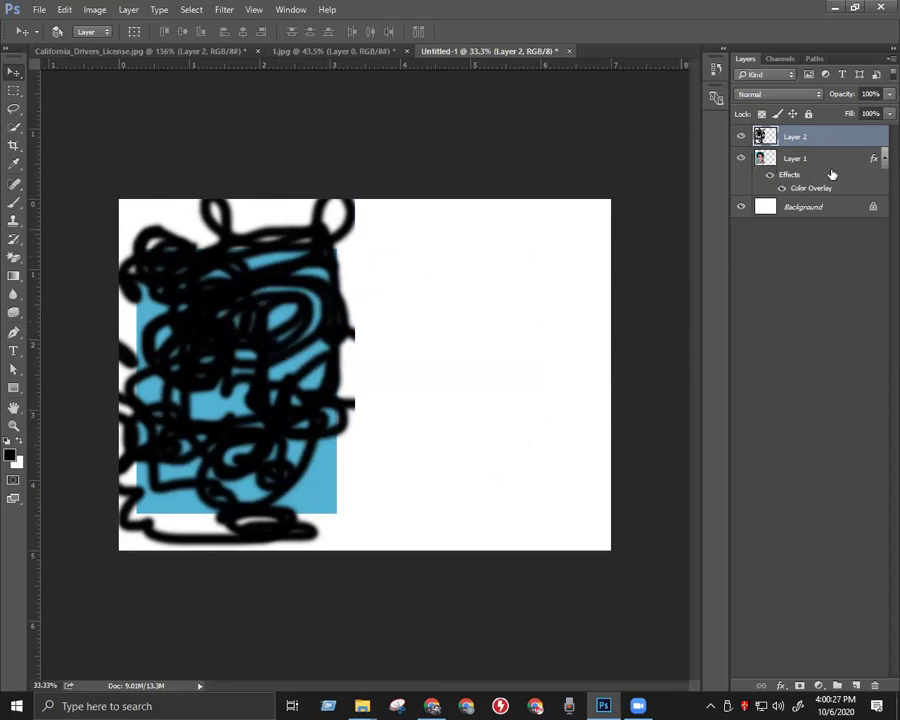
pyautogui.keyDown('ctrl'); pyautogui.click(765, 158); pyautogui.keyUp('ctrl')
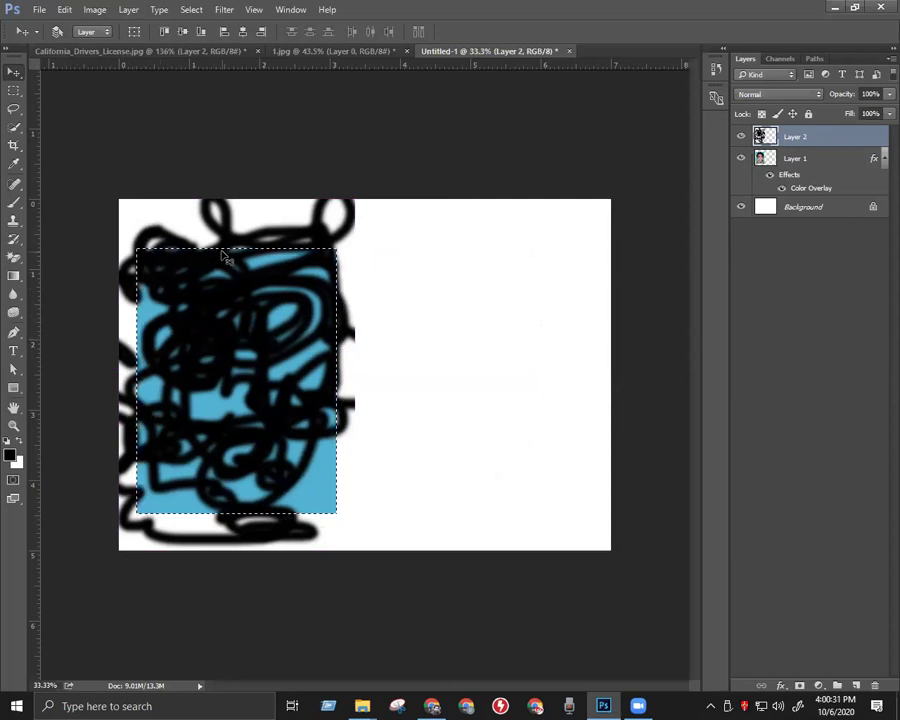
# Try deleting the part of the scribble inside the rectangle selection and undo the deletion
pyautogui.press('Delete')
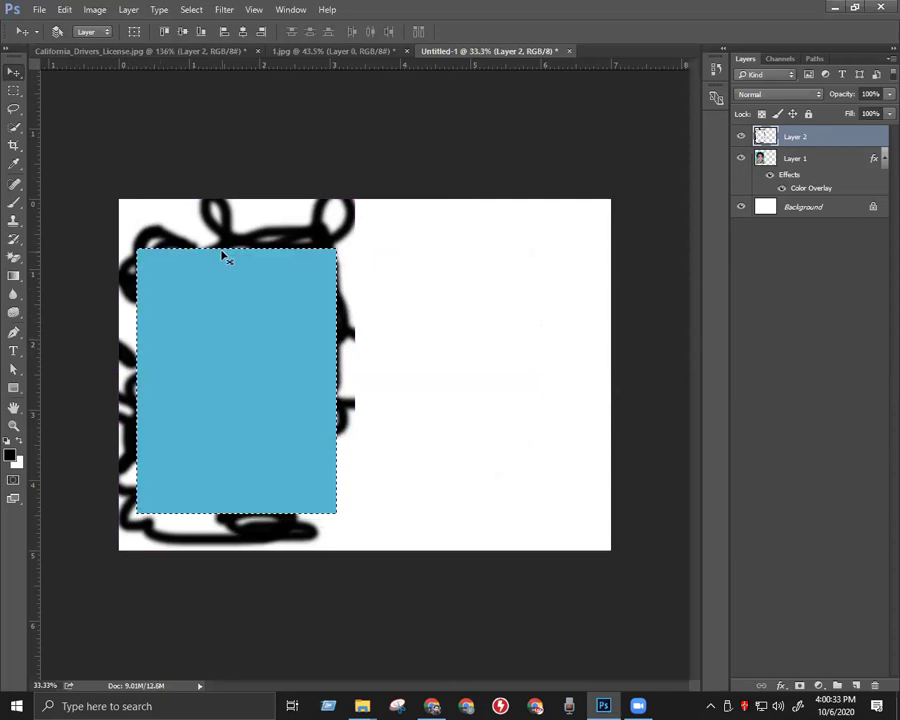
pyautogui.hotkey('ctrl', 'd')
pyautogui.hotkey('ctrl', 'z')
pyautogui.hotkey('ctrl', 'alt', 'z')
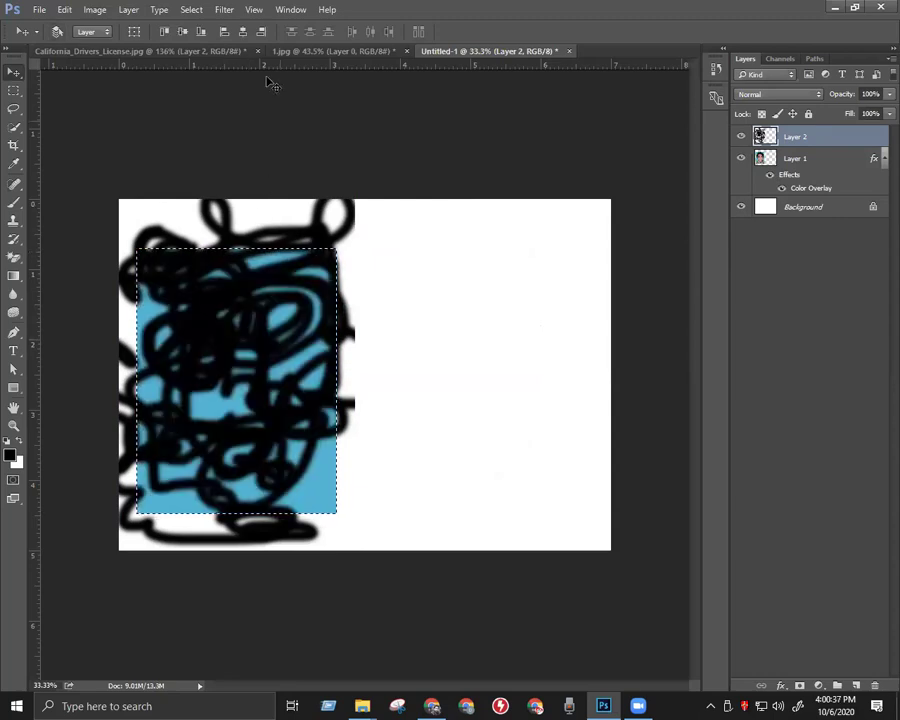
# Invert the selection, delete the scribble outside the blue rectangle on Layer 2, and deselect
pyautogui.click(226, 9)
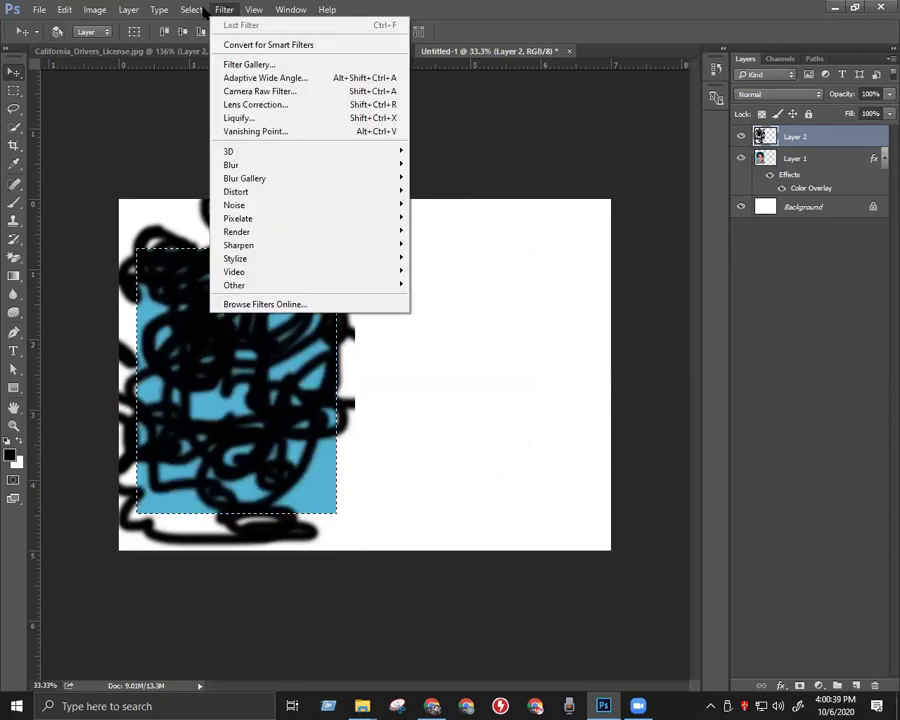
pyautogui.click(210, 64)
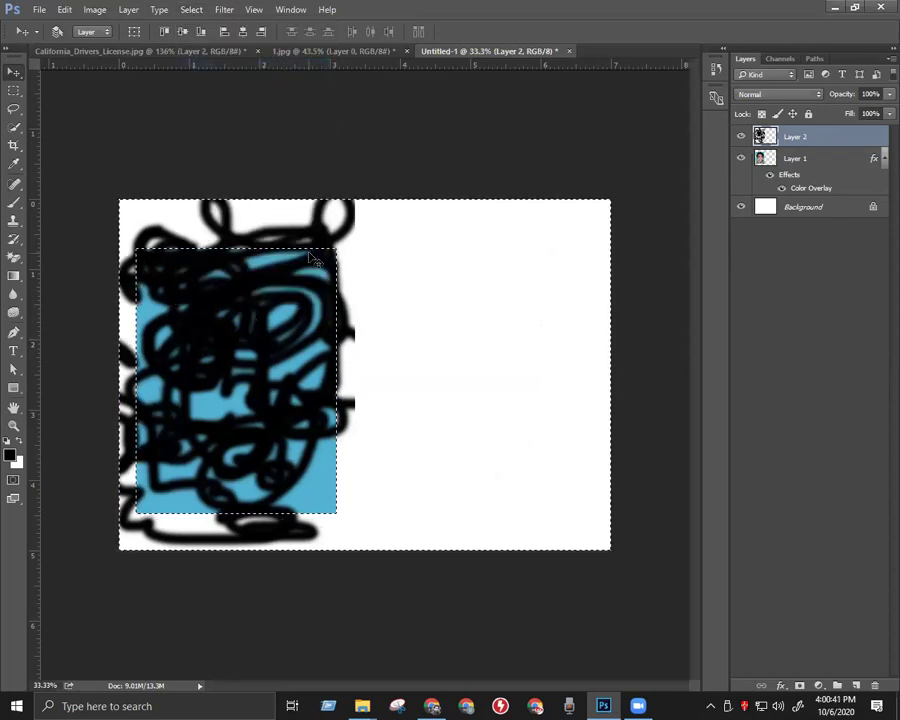
pyautogui.press('Delete')
pyautogui.hotkey('ctrl', 'd')
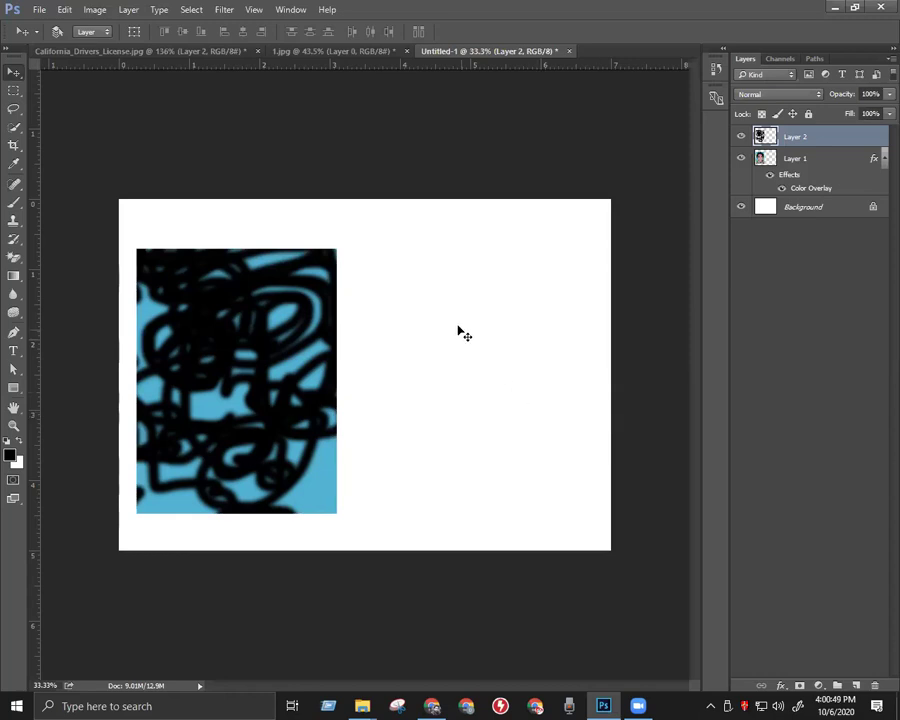
pyautogui.click(306, 53)
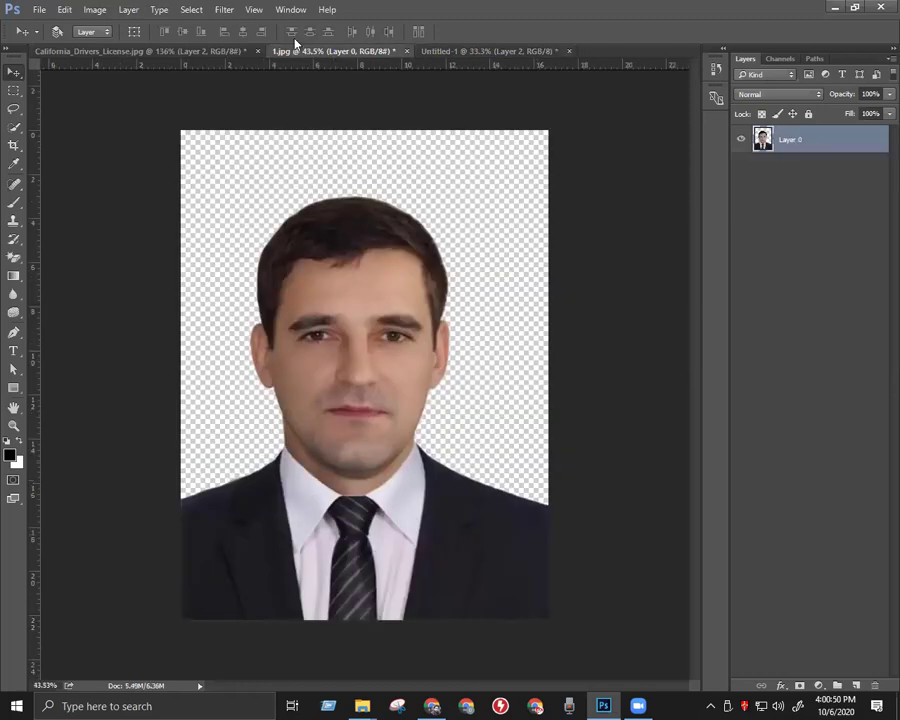
pyautogui.click(191, 9)
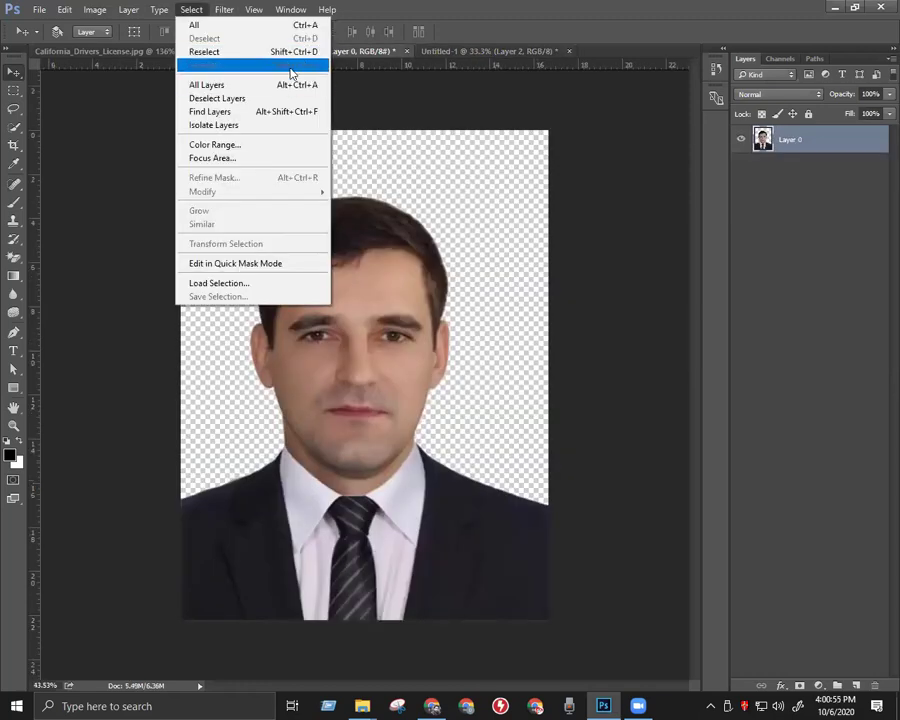
pyautogui.click(145, 66)
# In California_Drivers_License.jpg, group Layer 2 and Layer 3 and duplicate the resulting group
pyautogui.click(128, 52)
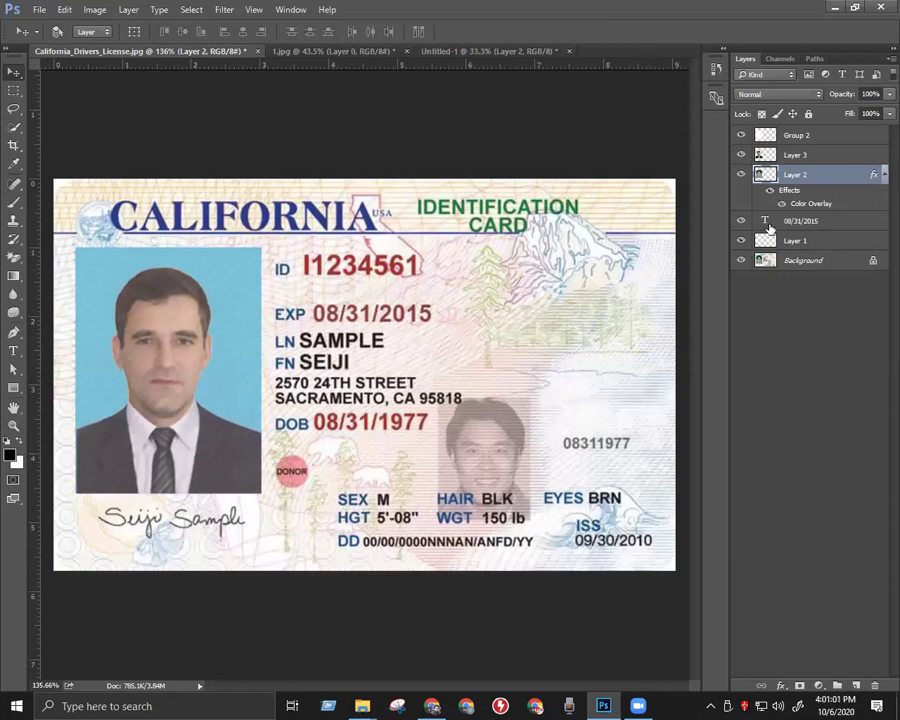
pyautogui.keyDown('ctrl'); pyautogui.click(796, 155); pyautogui.keyUp('ctrl')
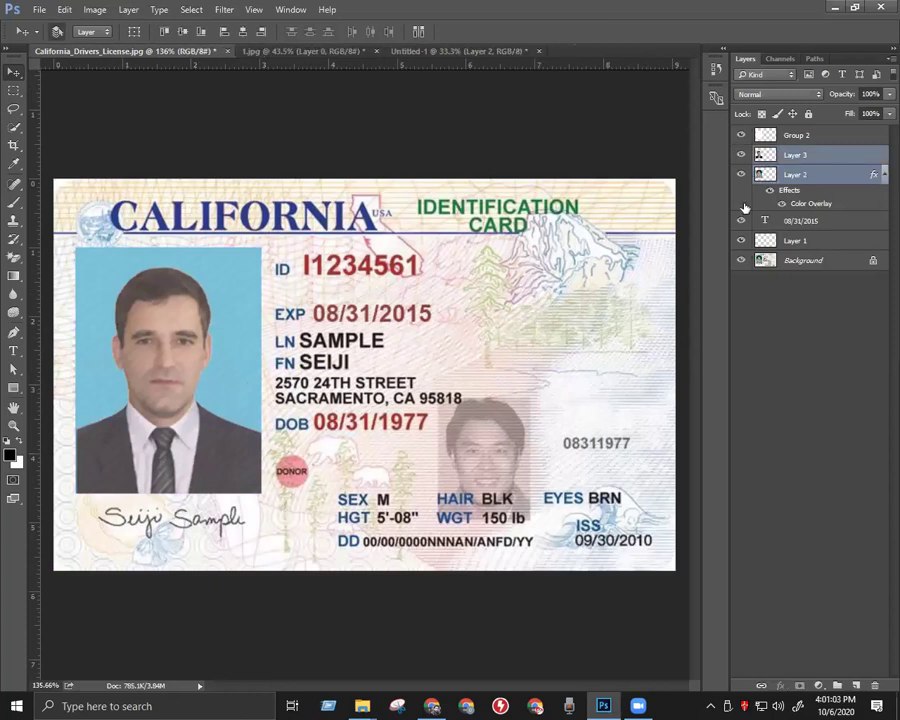
pyautogui.hotkey('ctrl', 'g')
pyautogui.rightClick(797, 163)
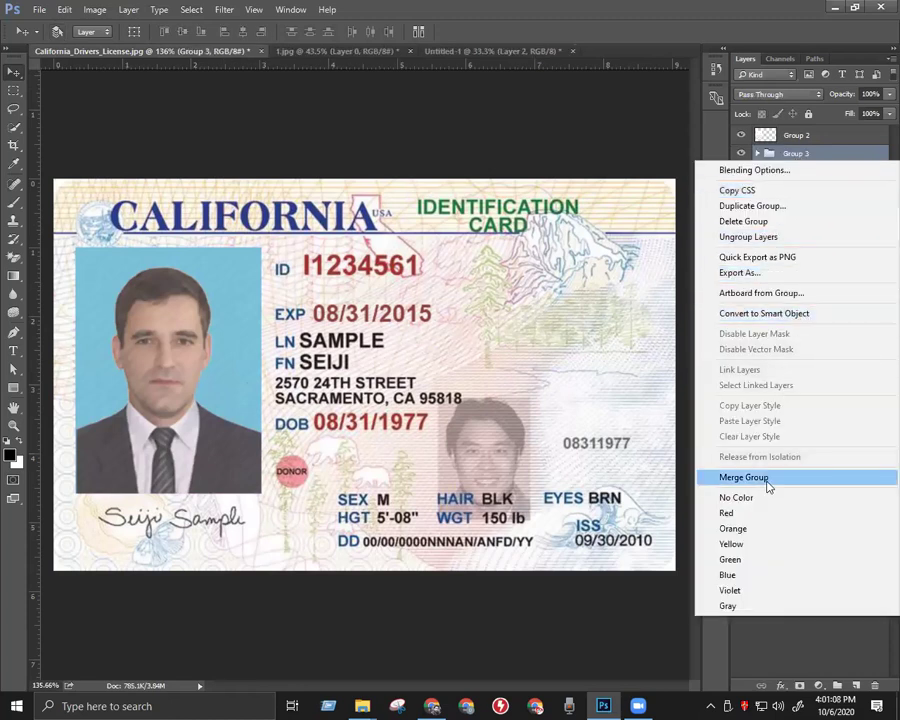
pyautogui.click(819, 153)
pyautogui.hotkey('ctrl', 'j')
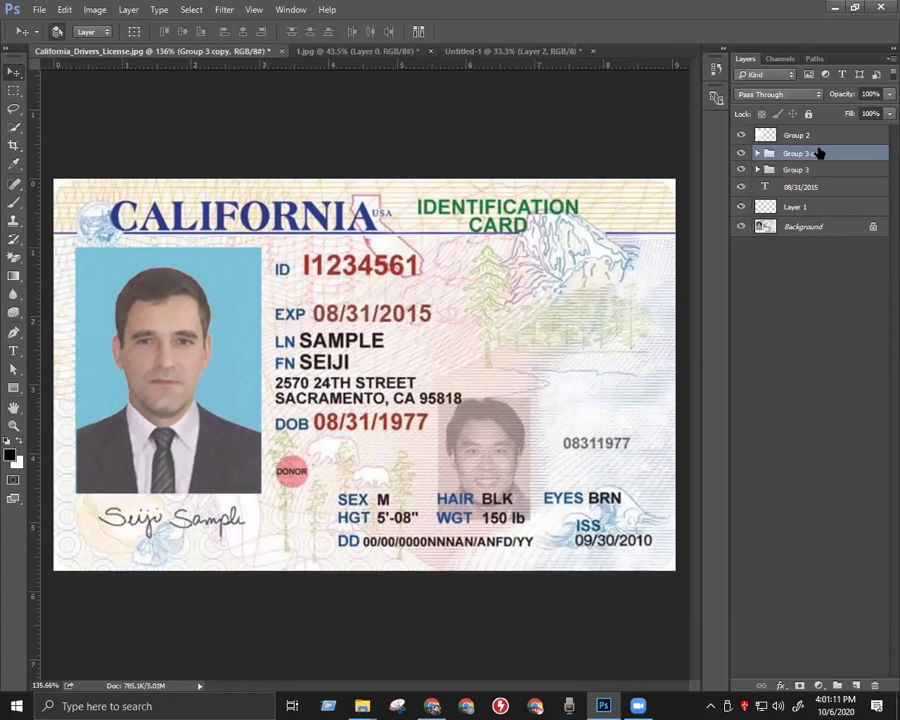
# Hide the duplicate group and merge the original Group 3 into a single layer
pyautogui.click(741, 153)
pyautogui.click(805, 170)
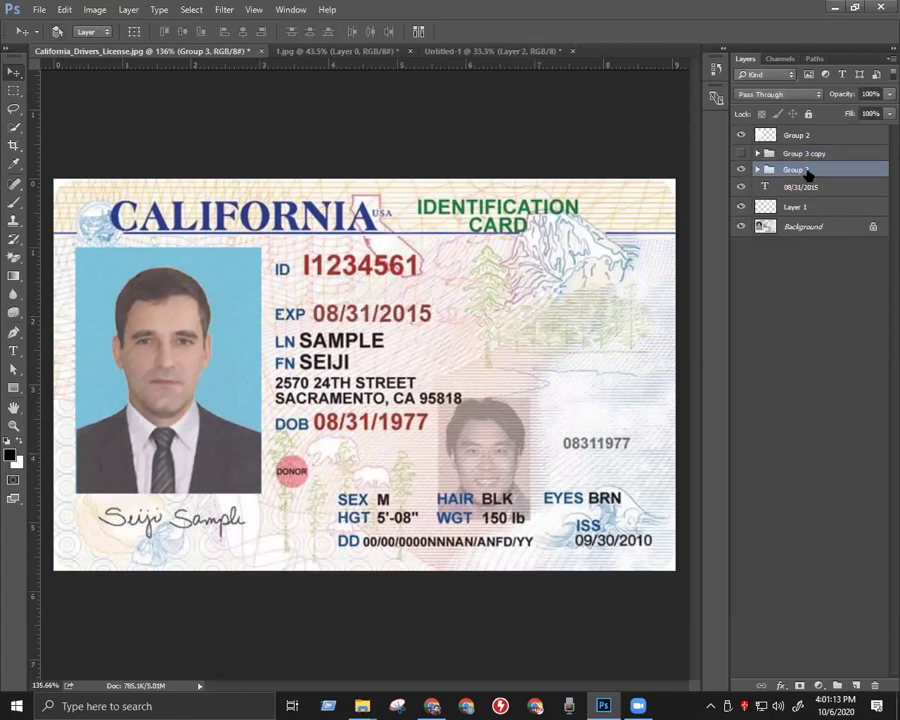
pyautogui.rightClick(808, 175)
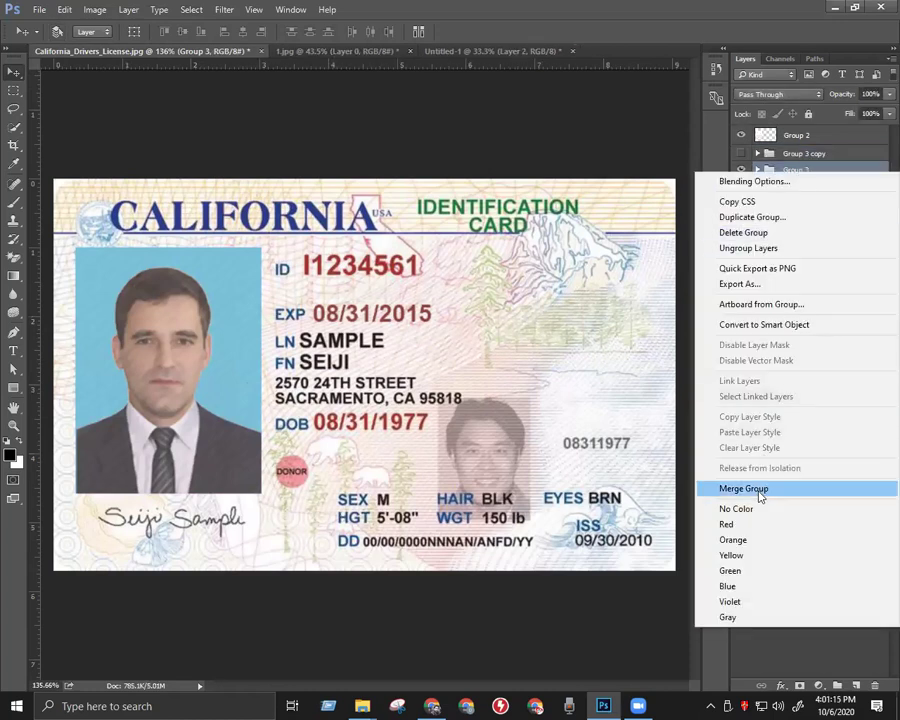
pyautogui.click(733, 487)
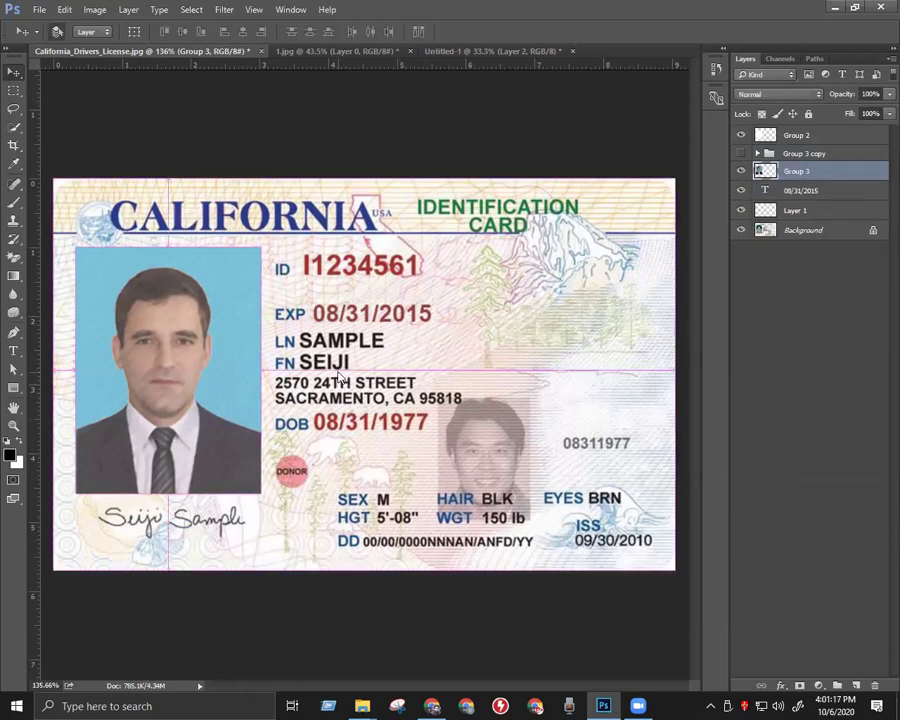
# Adjust the merged portrait layer's Levels by raising the black input, shifting the midtones and lowering the white input
pyautogui.hotkey('ctrl', 'l')
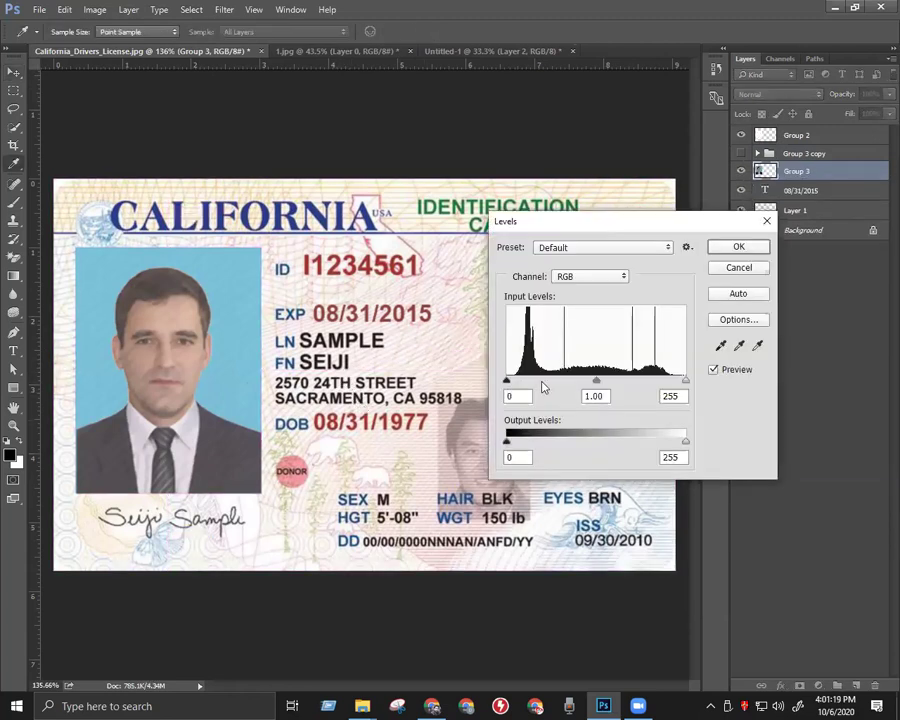
pyautogui.moveTo(507, 381); pyautogui.dragTo(541, 381)
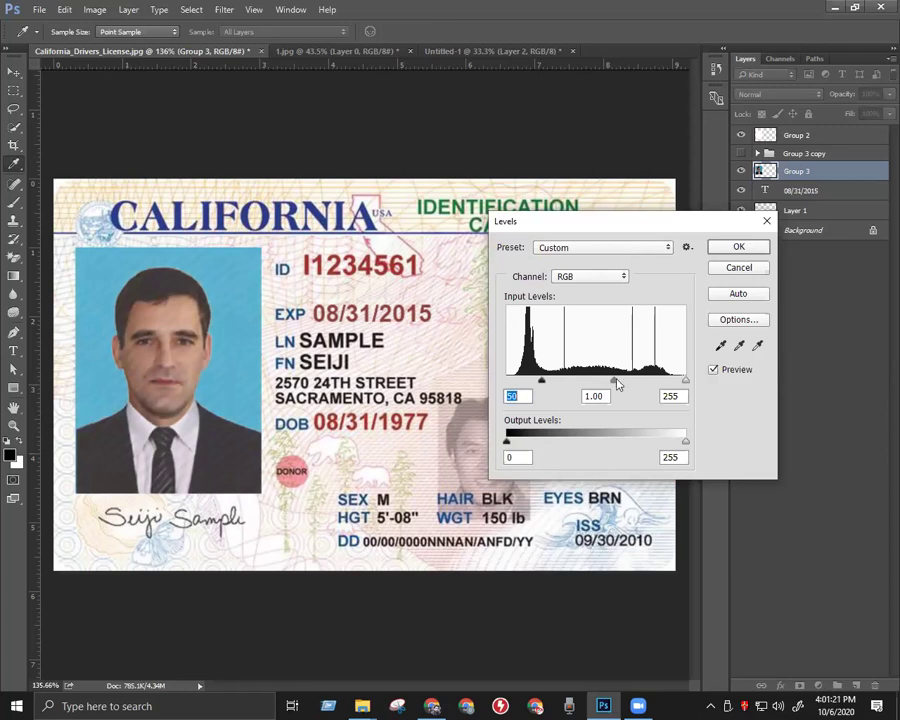
pyautogui.moveTo(618, 384); pyautogui.dragTo(589, 383)
pyautogui.moveTo(686, 382); pyautogui.dragTo(671, 383)
pyautogui.moveTo(589, 383); pyautogui.dragTo(611, 384)
pyautogui.moveTo(533, 384); pyautogui.dragTo(525, 384)
pyautogui.click(734, 246)
# Examine the adjusted portrait and its edges up close, then the whole card
pyautogui.moveTo(233, 262); pyautogui.dragTo(258, 264)
pyautogui.moveTo(174, 257); pyautogui.dragTo(340, 304)
pyautogui.moveTo(250, 321); pyautogui.dragTo(307, 337)
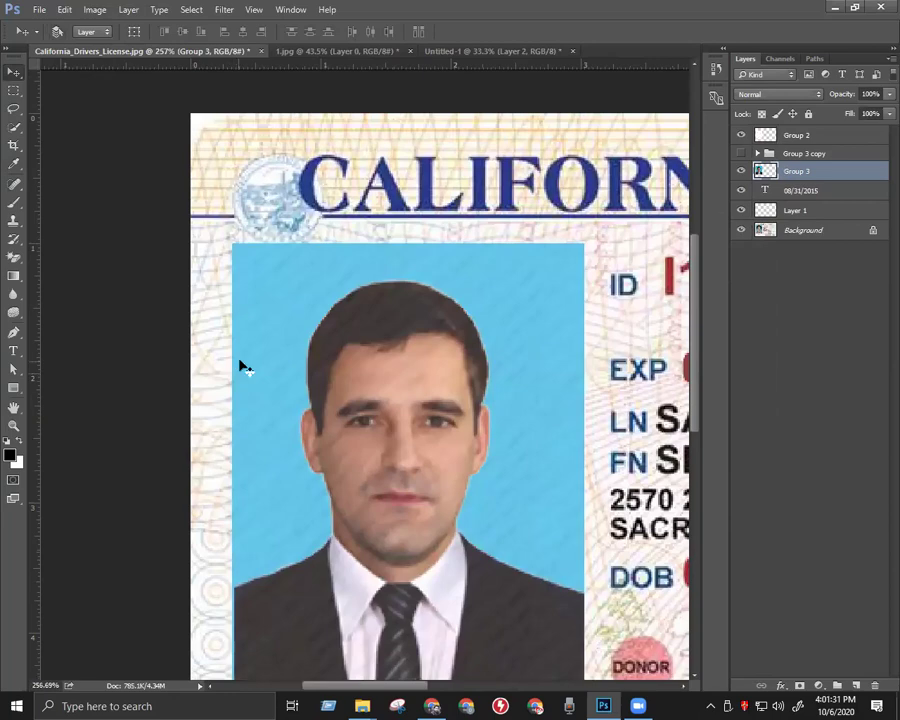
pyautogui.moveTo(569, 385); pyautogui.dragTo(519, 397)
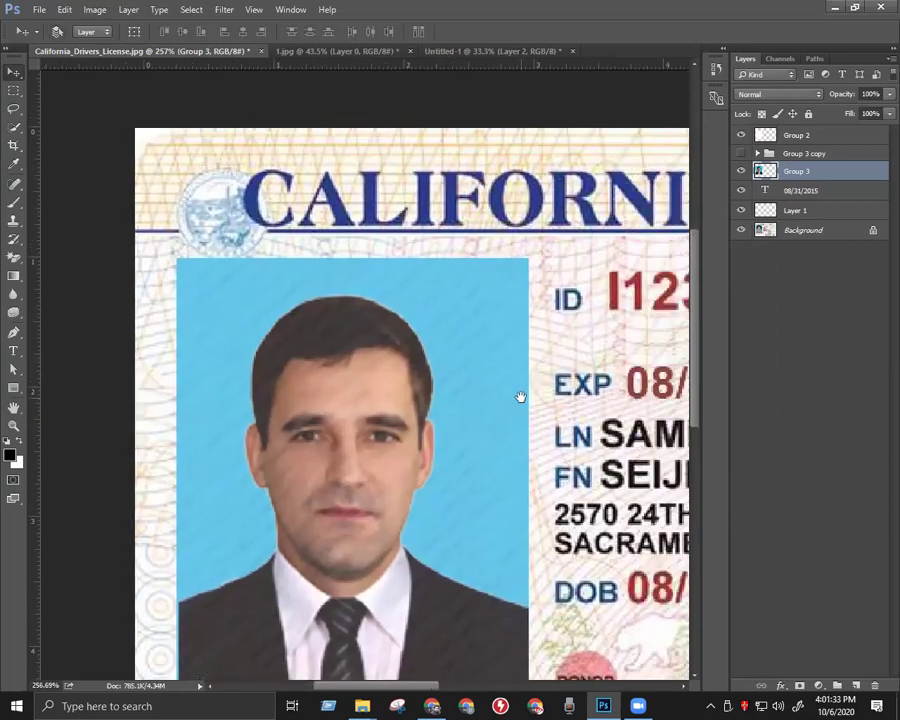
pyautogui.moveTo(338, 438); pyautogui.dragTo(349, 344)
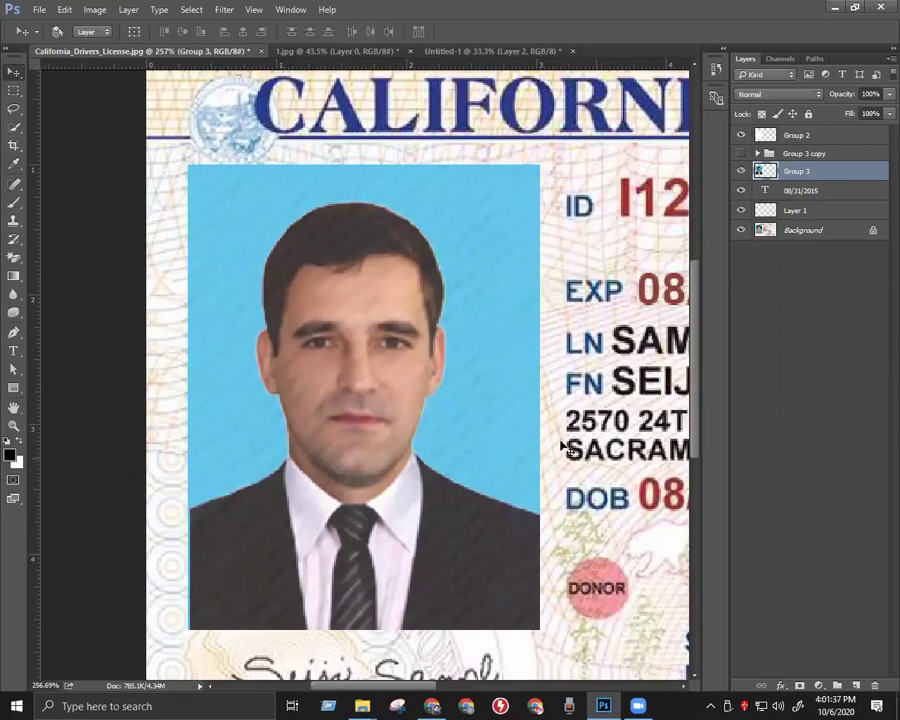
pyautogui.moveTo(541, 404); pyautogui.dragTo(468, 384)
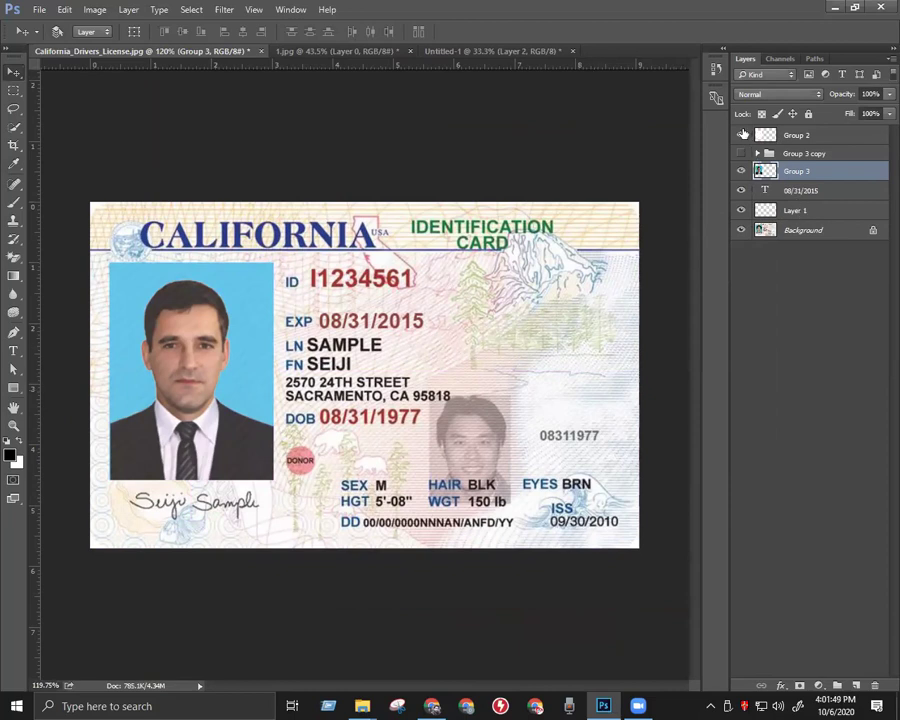
# Compare the card with and without the Group 2 layer by toggling its visibility repeatedly
pyautogui.click(742, 134)
pyautogui.click(742, 134)
pyautogui.click(742, 134)
pyautogui.click(742, 134)
pyautogui.click(742, 134)
pyautogui.click(742, 134)
pyautogui.click(742, 134)
pyautogui.click(742, 134)
pyautogui.click(742, 134)
pyautogui.click(742, 134)
pyautogui.click(742, 134)
pyautogui.click(742, 134)
pyautogui.click(742, 134)
pyautogui.click(742, 134)
# Check the visibility of Layer 2 and Layer 1 in Untitled-1 and return to California_Drivers_License.jpg
pyautogui.click(461, 50)
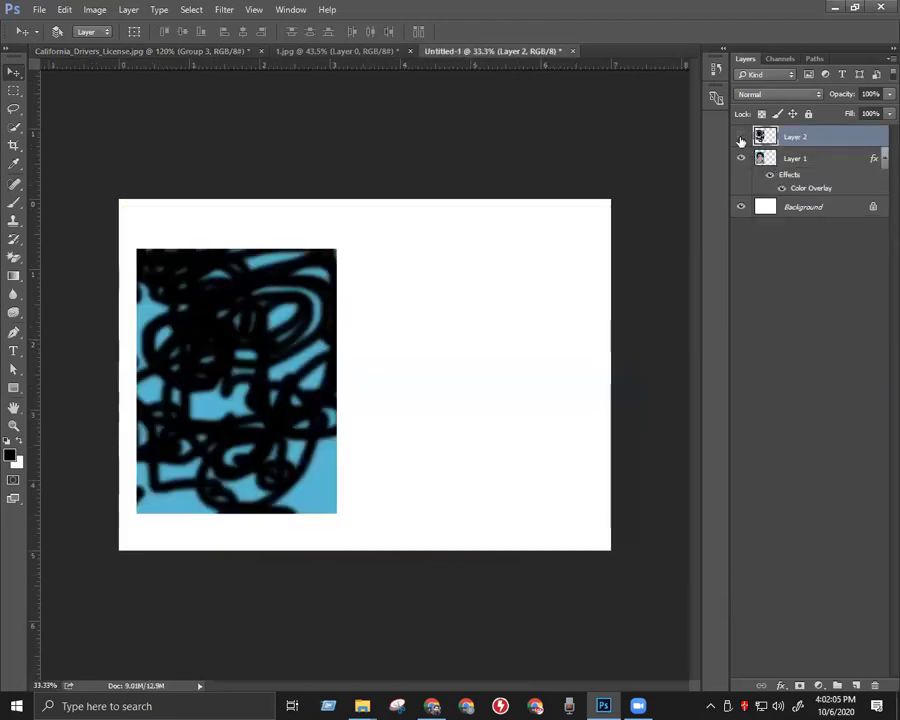
pyautogui.moveTo(741, 140); pyautogui.dragTo(741, 158)
pyautogui.click(126, 51)
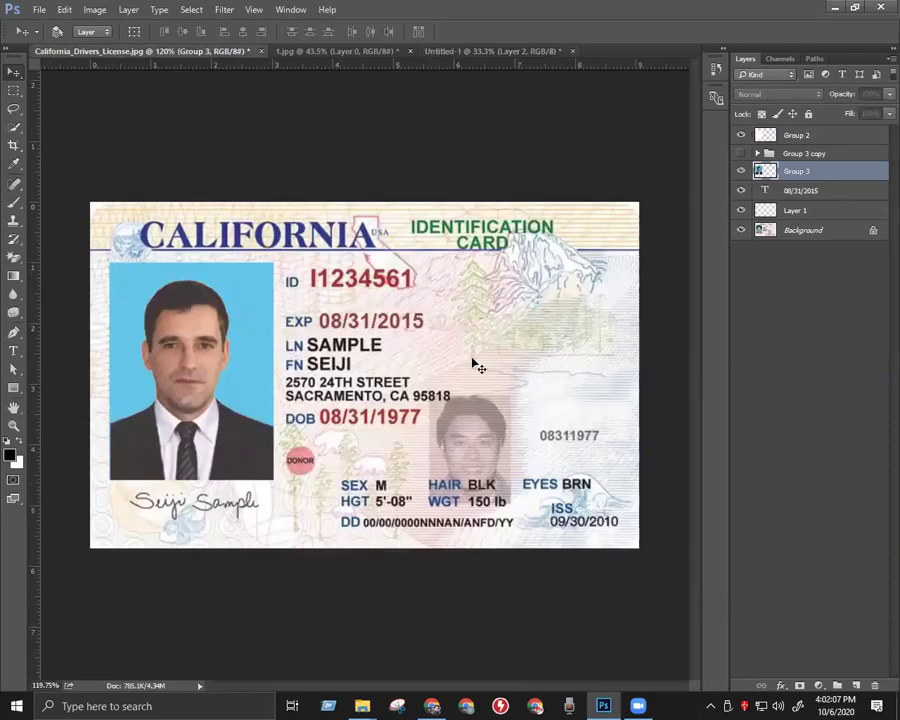
# Open the 03GDJP28049 4th group chat in WhatsApp Web in Chrome and bring up the Rockybul folder in File Explorer
pyautogui.click(435, 706)
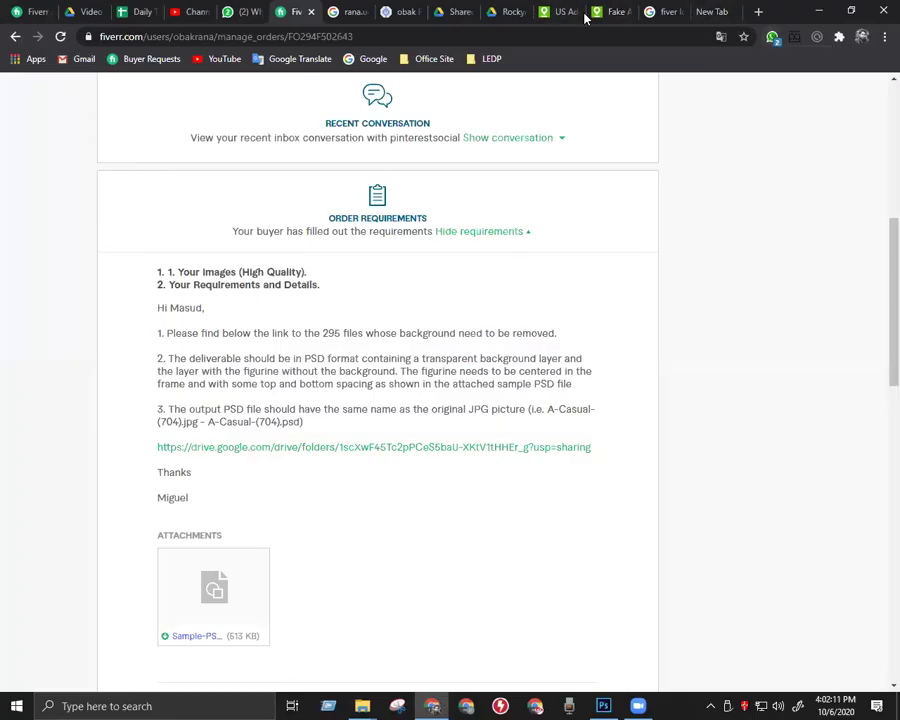
pyautogui.click(243, 11)
pyautogui.click(169, 233)
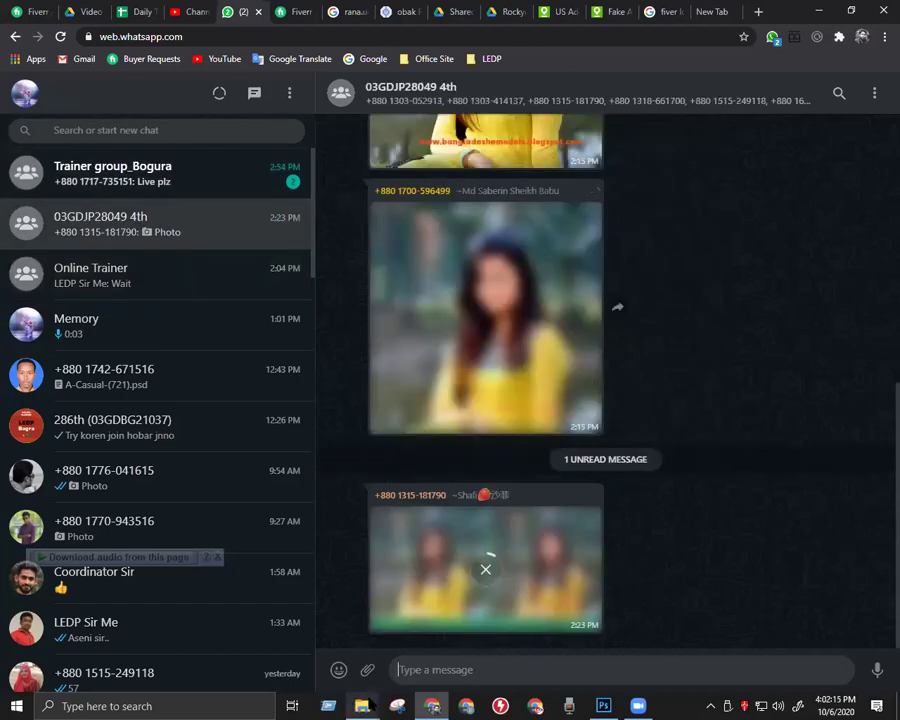
pyautogui.moveTo(362, 706)
pyautogui.click(430, 625)
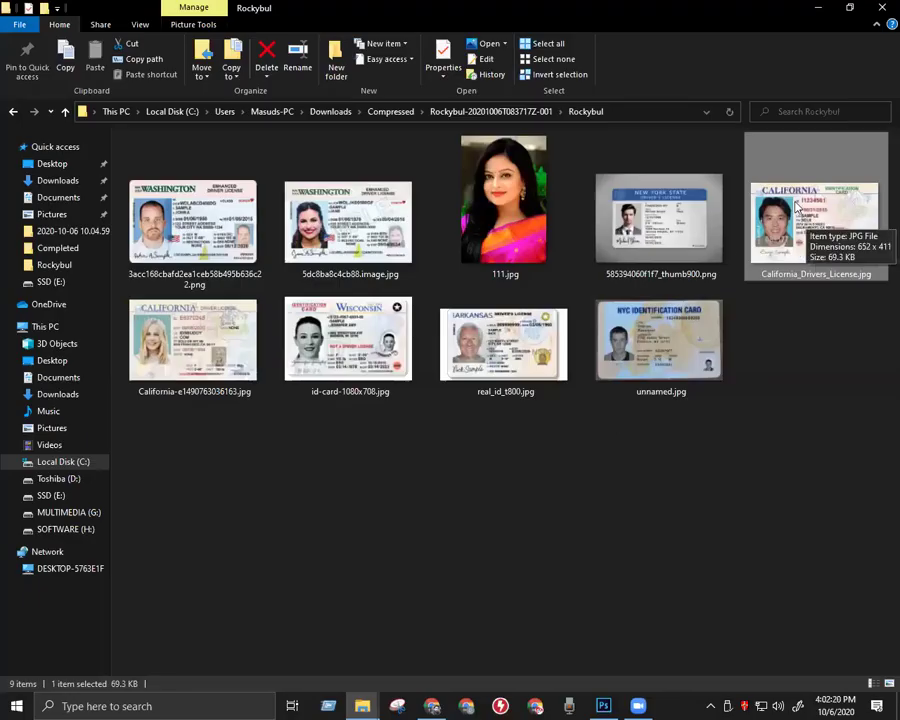
# Send California_Drivers_License.jpg from the Rockybul folder to the 03GDJP28049 4th group chat
pyautogui.moveTo(808, 224); pyautogui.dragTo(597, 372)
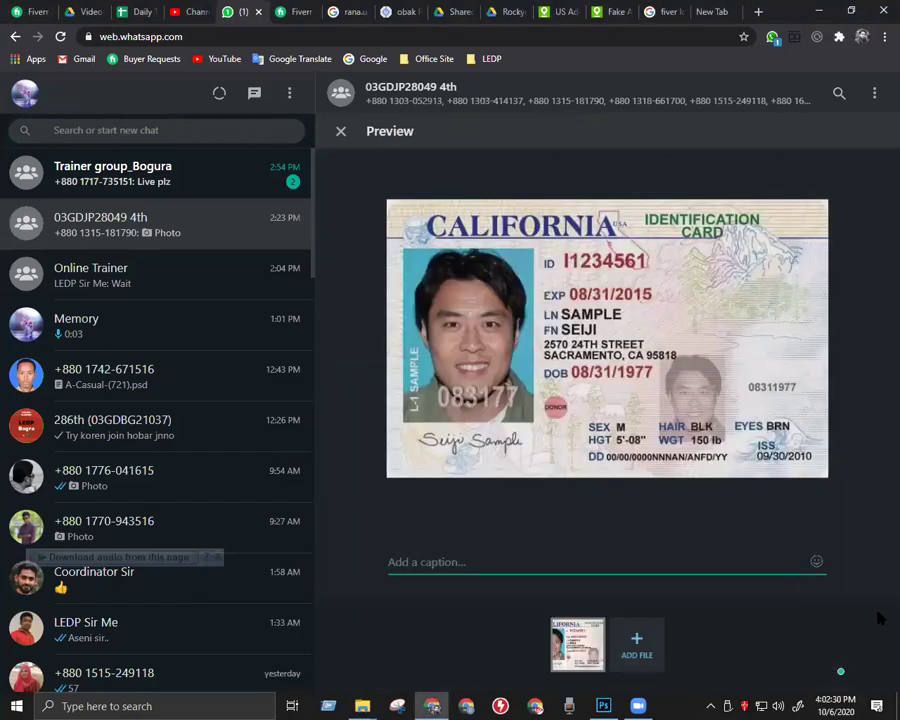
pyautogui.press('Return')
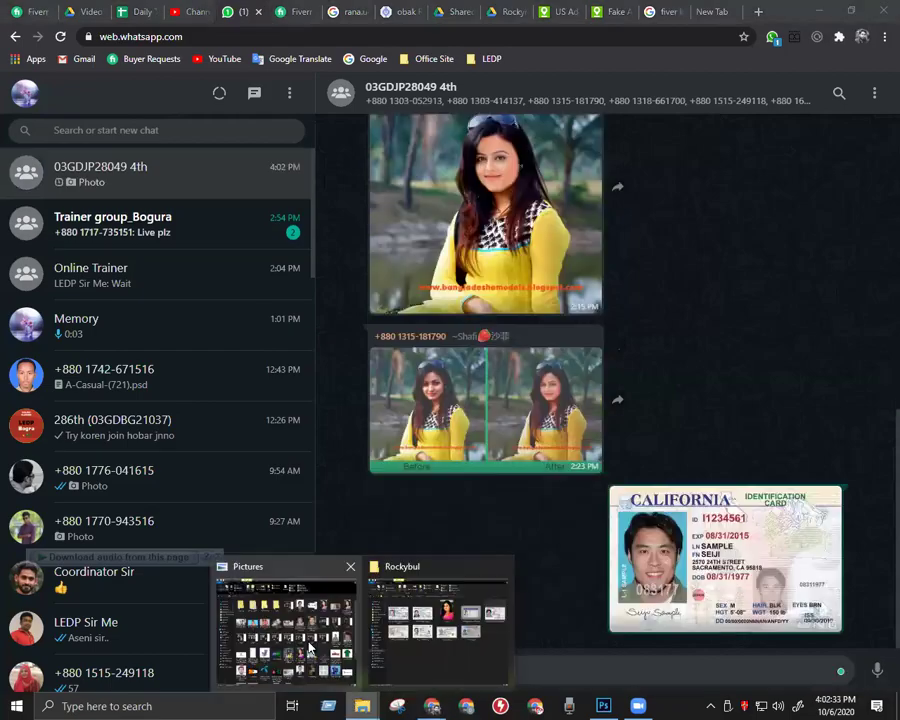
pyautogui.click(286, 630)
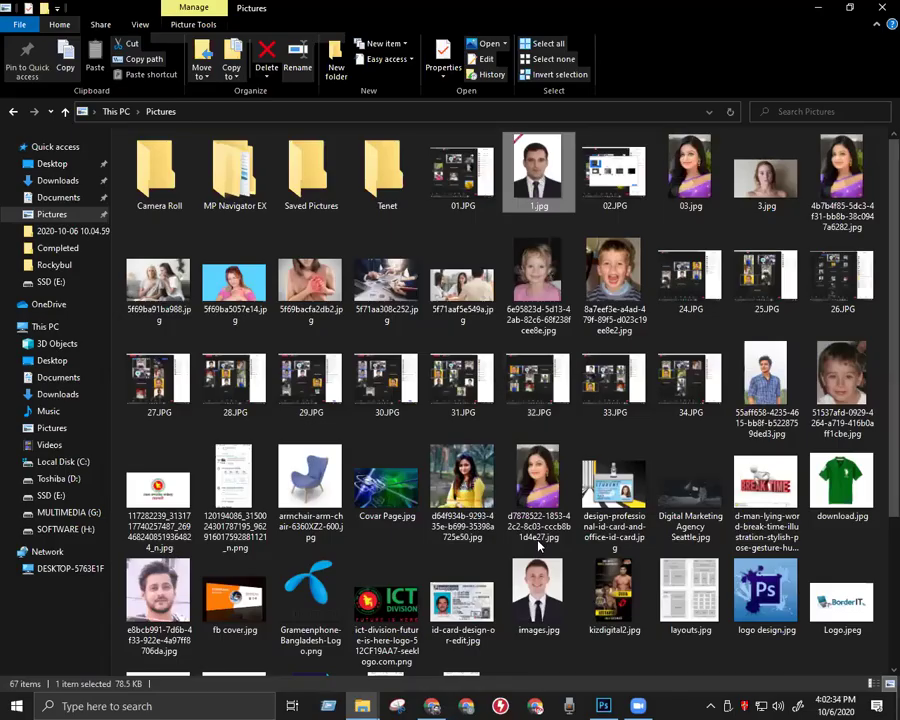
pyautogui.moveTo(538, 170); pyautogui.dragTo(697, 446)
pyautogui.press('Escape')
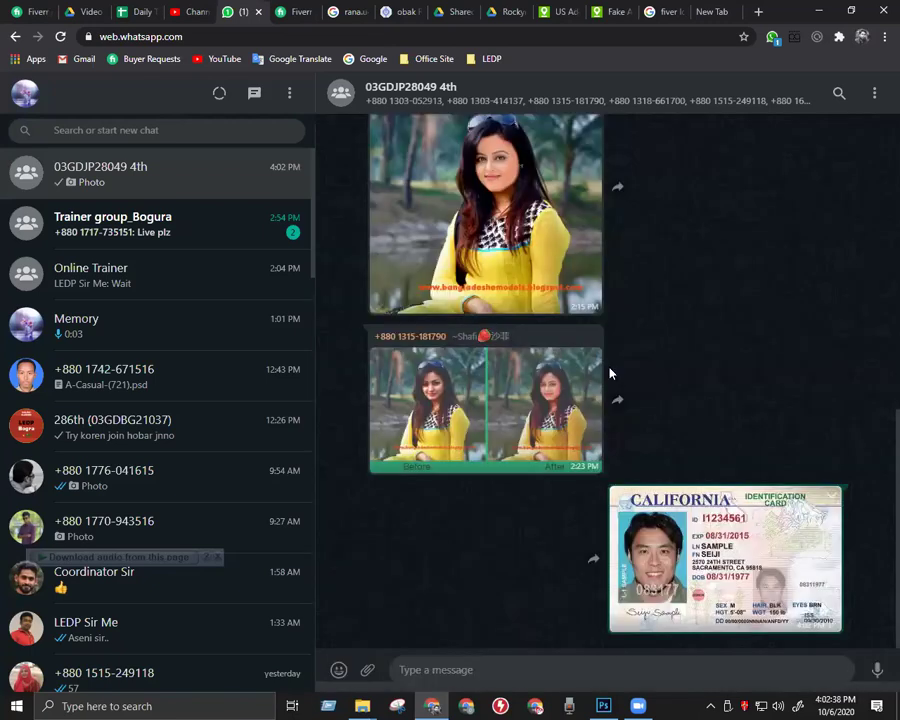
# Switch to Photoshop, add the text "BREAK TIME" to Untitled-1, and enlarge it to about 254% in the upper part of the canvas
pyautogui.click(604, 704)
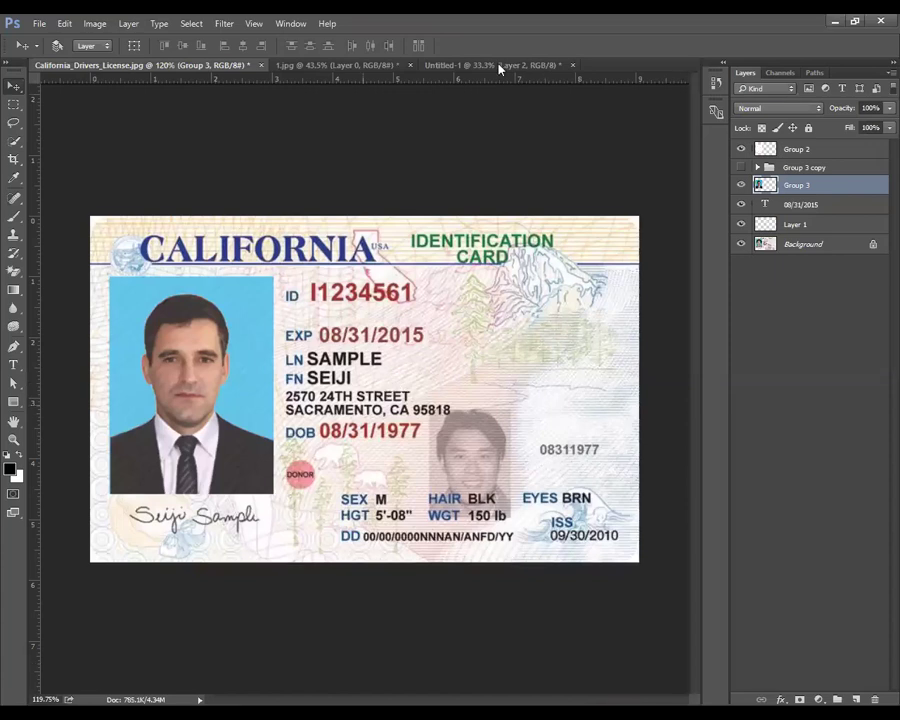
pyautogui.click(499, 66)
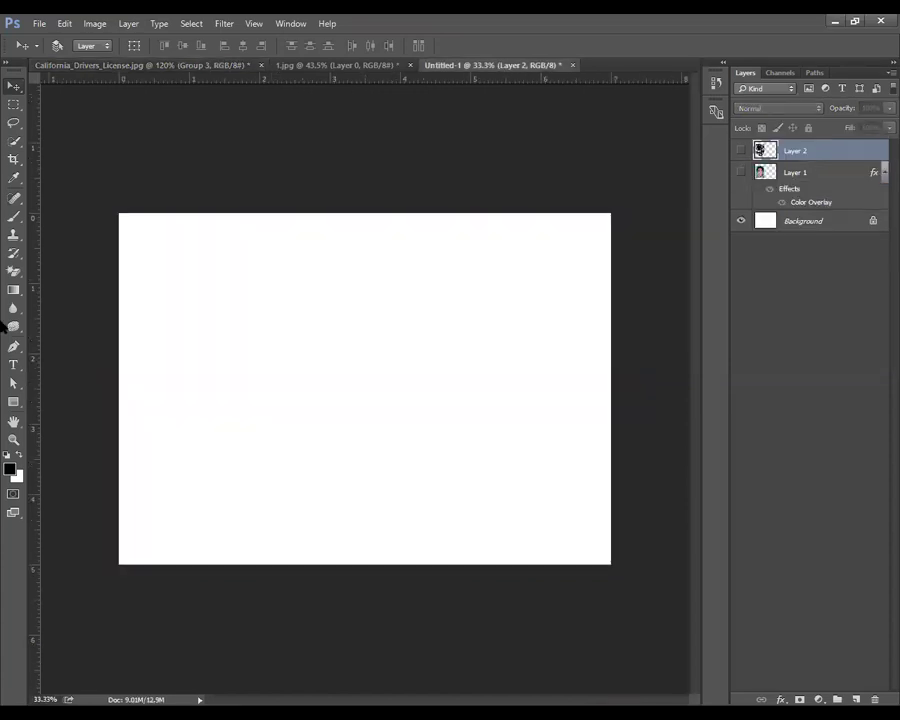
pyautogui.click(441, 429)
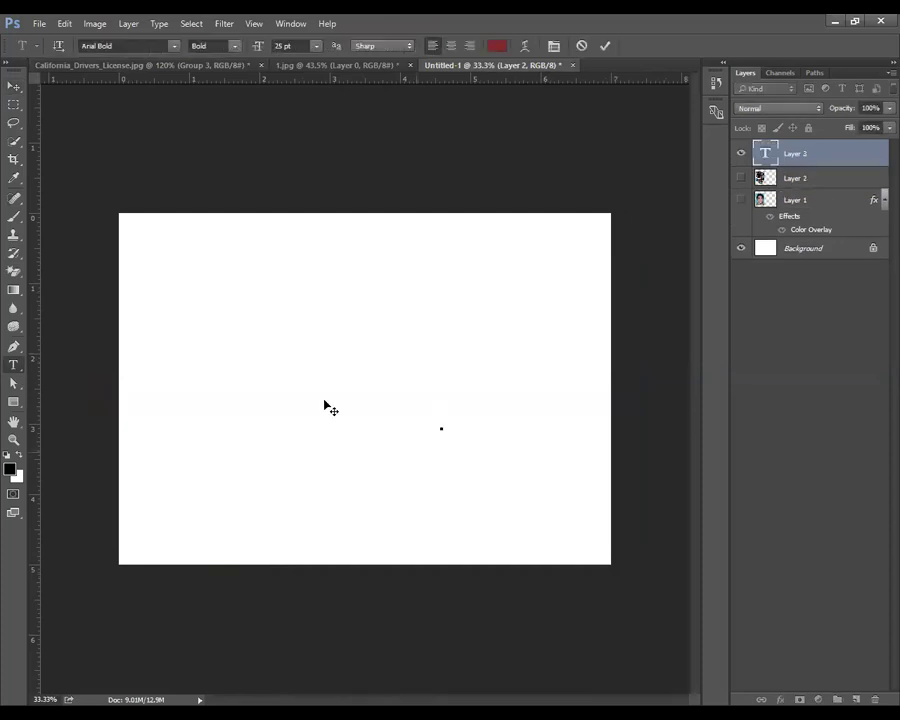
pyautogui.moveTo(414, 450); pyautogui.dragTo(318, 396)
pyautogui.write('BRE')
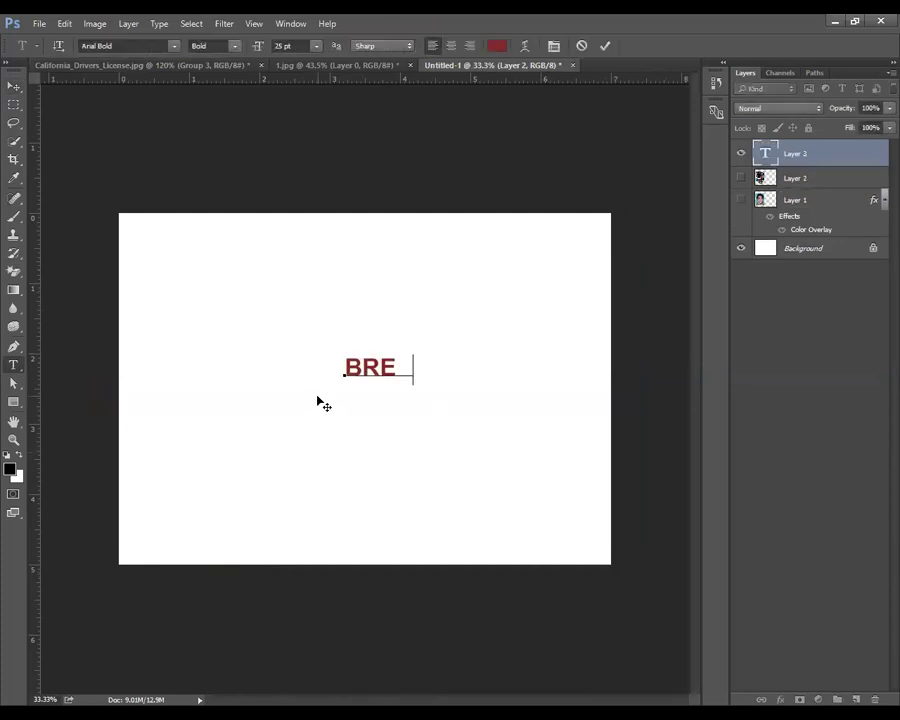
pyautogui.write('AK TIME')
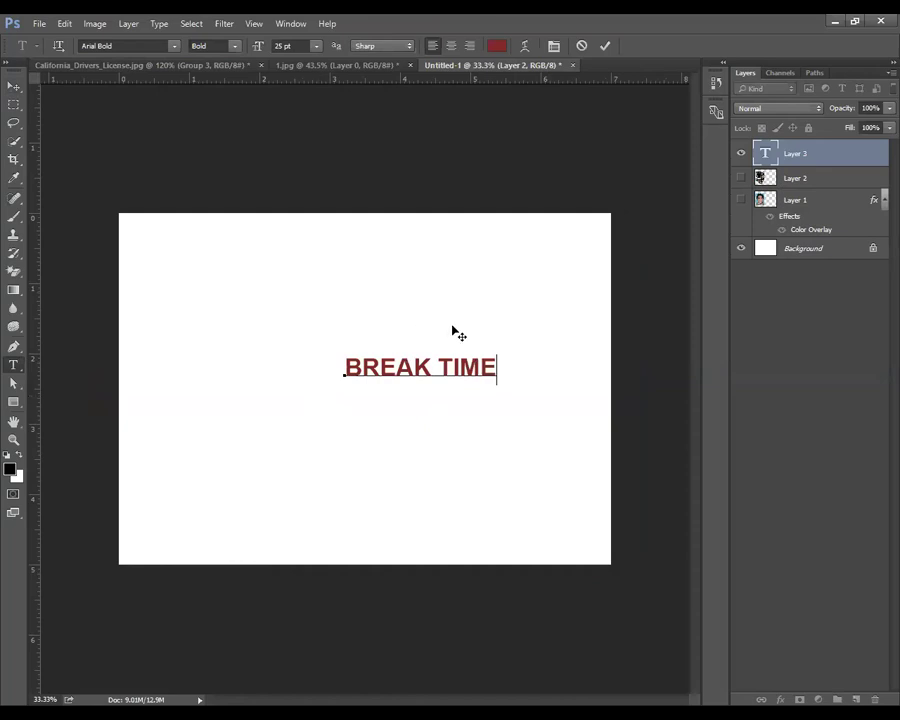
pyautogui.hotkey('ctrl', 'Return')
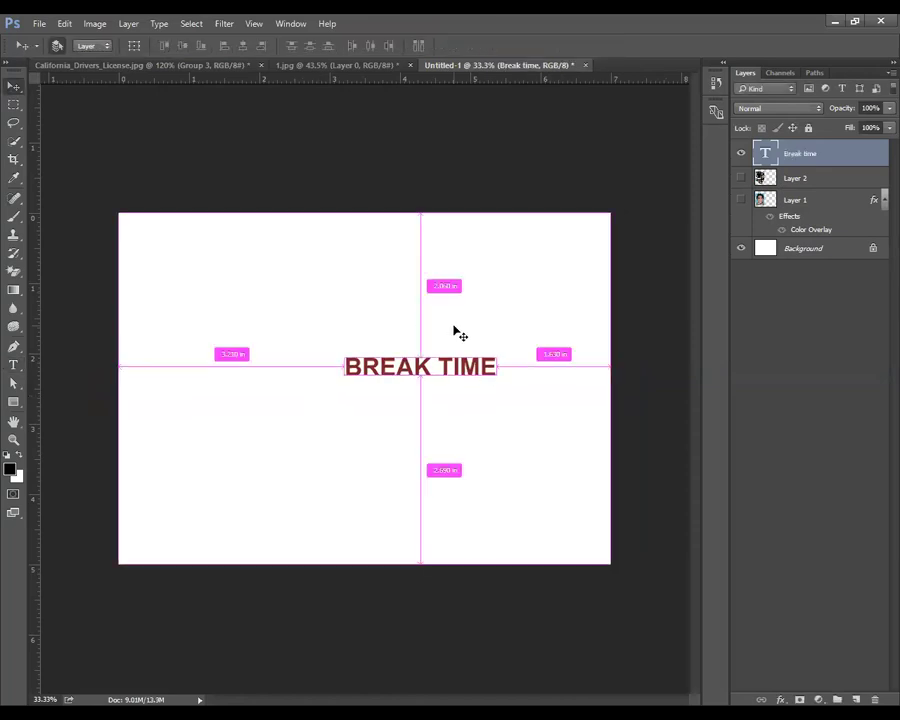
pyautogui.hotkey('ctrl', 't')
pyautogui.moveTo(497, 384); pyautogui.dragTo(571, 347)
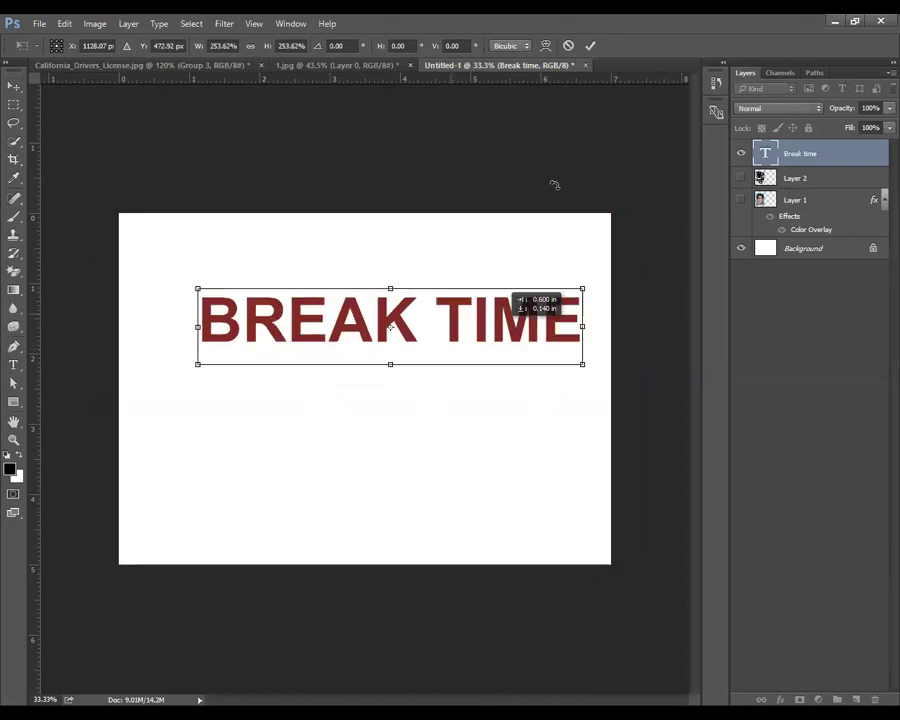
# Add a second text beginning with "TIME" and giving 4.40PM below the BREAK TIME heading, and reposition it
pyautogui.click(14, 365)
pyautogui.click(236, 454)
pyautogui.write('TIE')
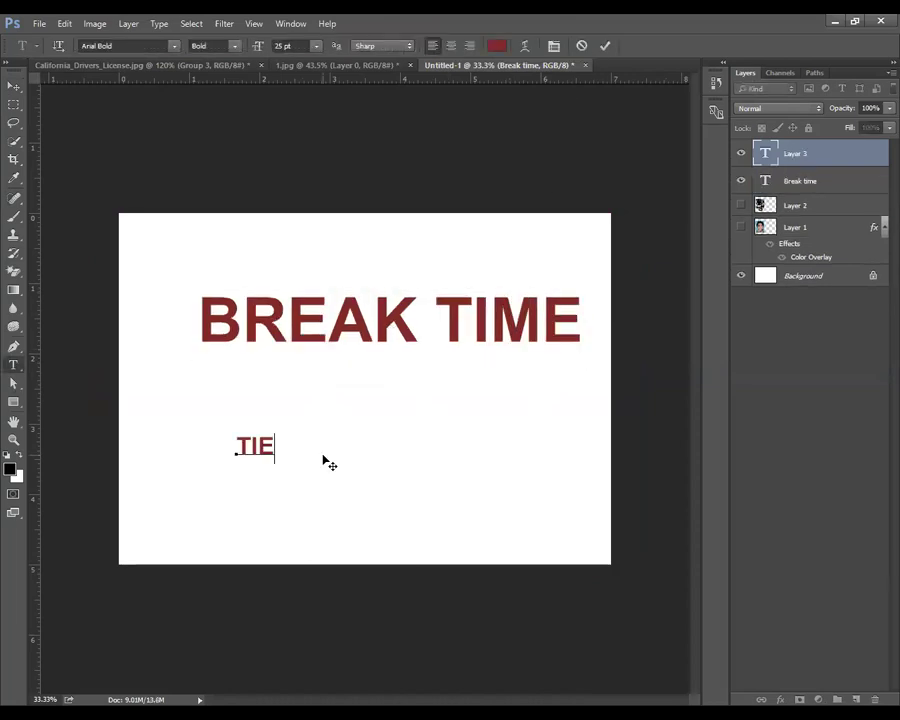
pyautogui.press('BackSpace')
pyautogui.write('ME:')
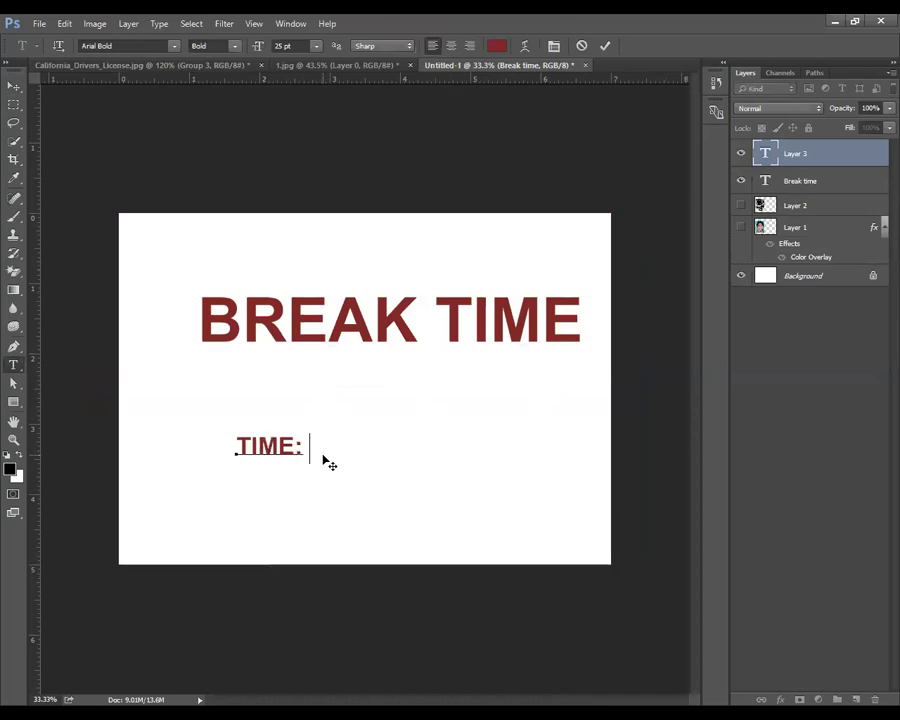
pyautogui.press('BackSpace')
pyautogui.press('BackSpace')
pyautogui.write('4')
pyautogui.press('BackSpace')
pyautogui.write('4.40PM')
pyautogui.click(604, 45)
pyautogui.click(13, 86)
pyautogui.moveTo(354, 449); pyautogui.dragTo(464, 386)
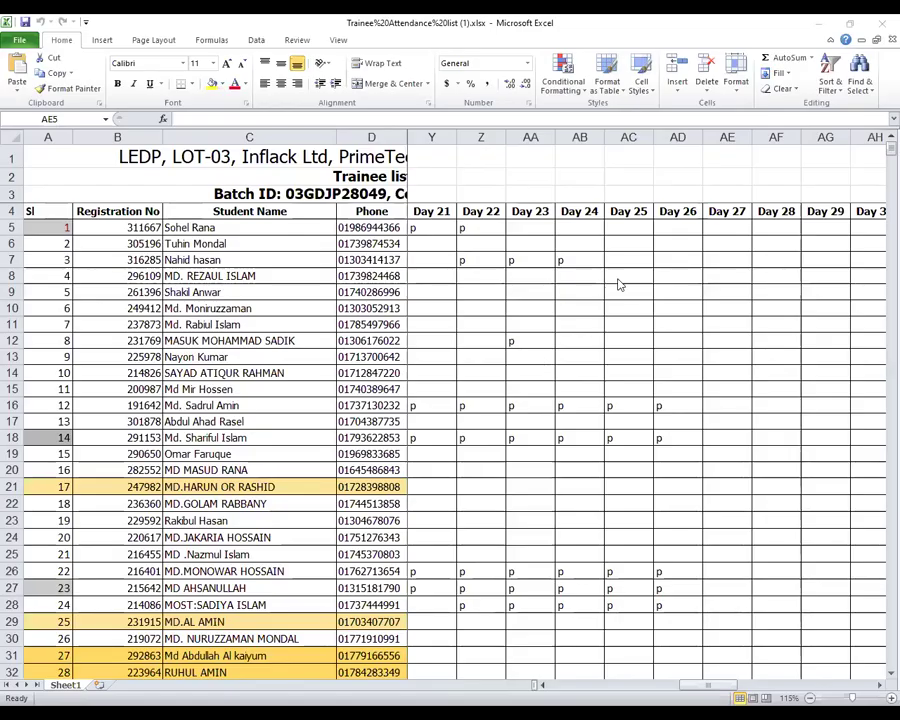
# In the Excel trainee attendance list, mark Day 27 with "p" in cells AE16 and AE18
pyautogui.click(667, 228)
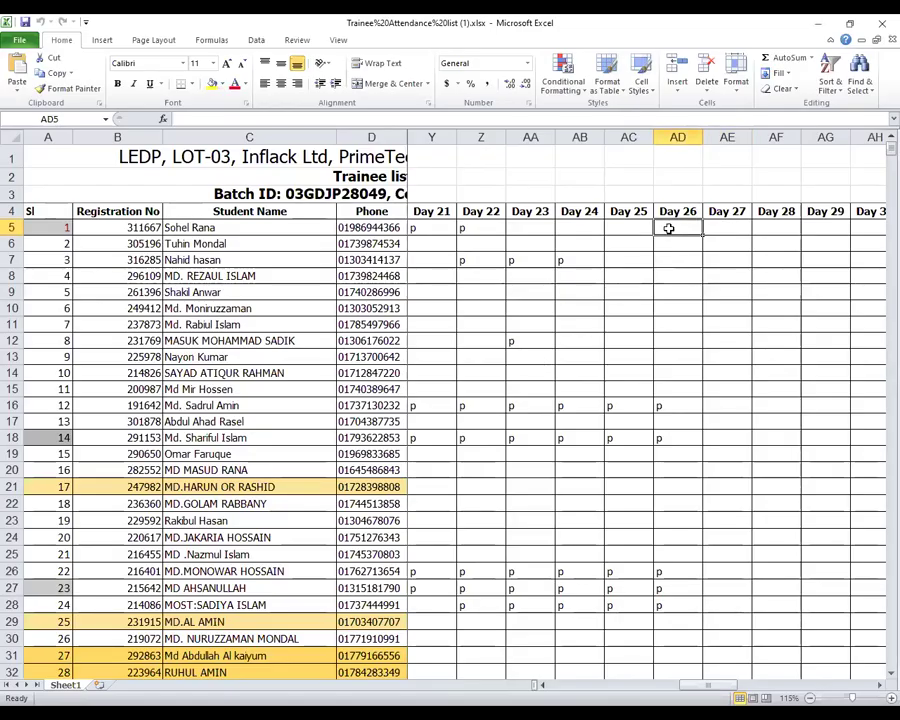
pyautogui.click(667, 261)
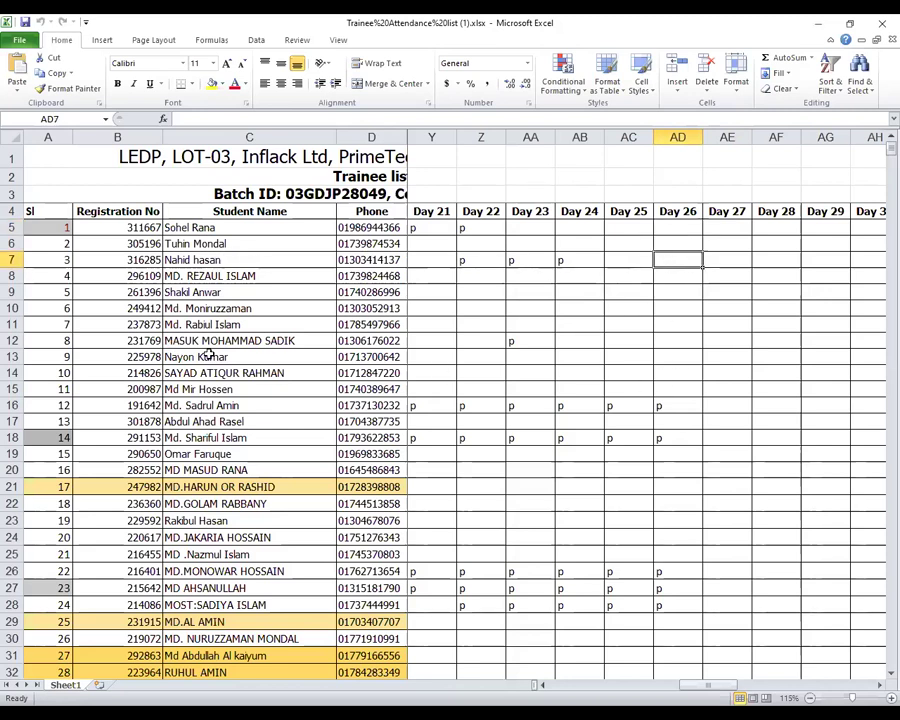
pyautogui.click(676, 342)
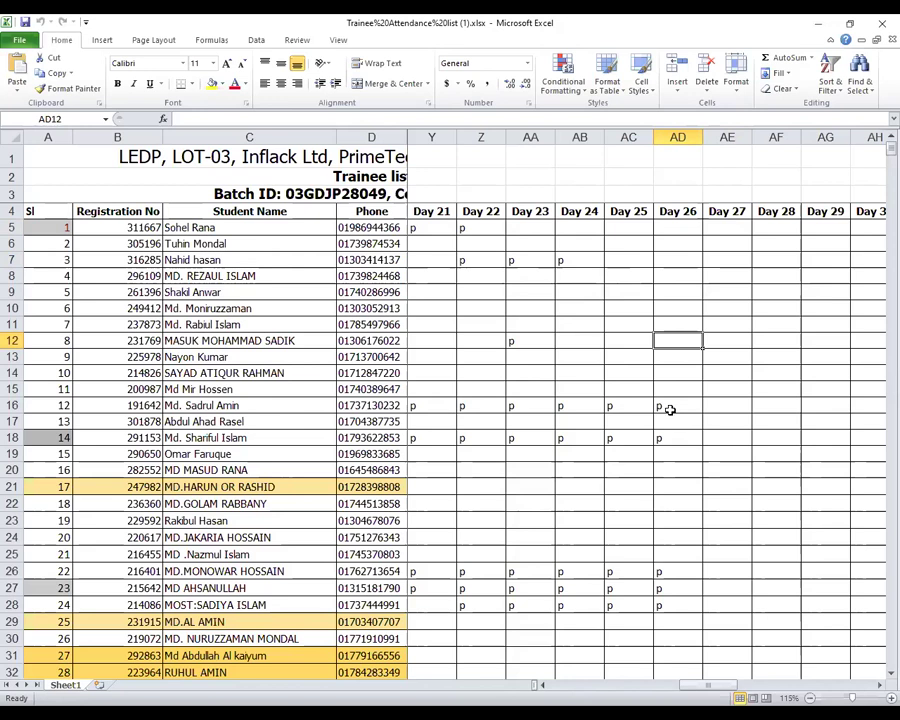
pyautogui.click(718, 406)
pyautogui.write('p')
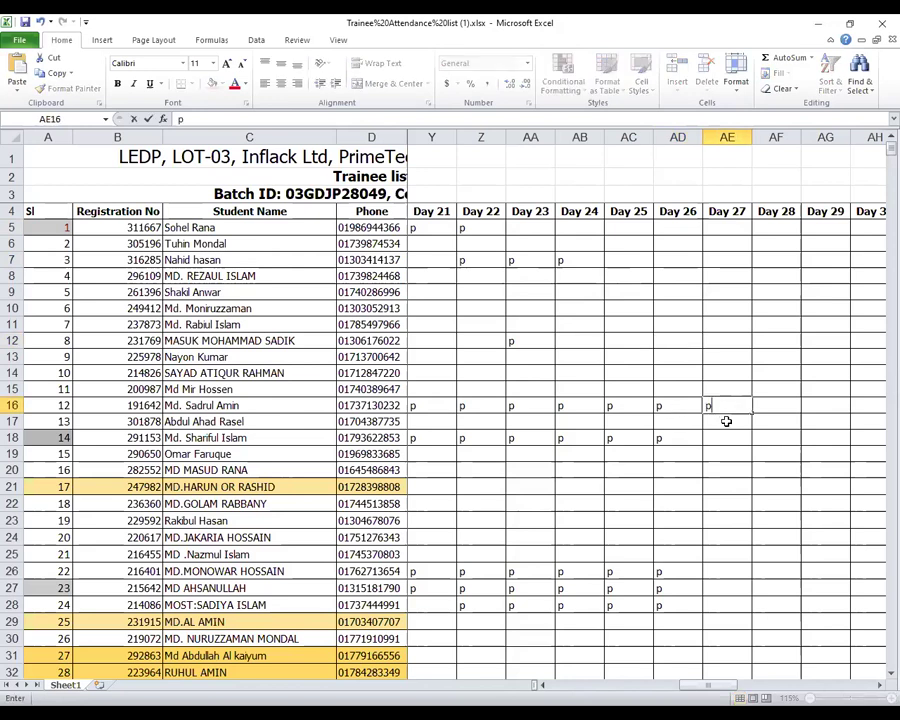
pyautogui.click(716, 437)
pyautogui.write('p')
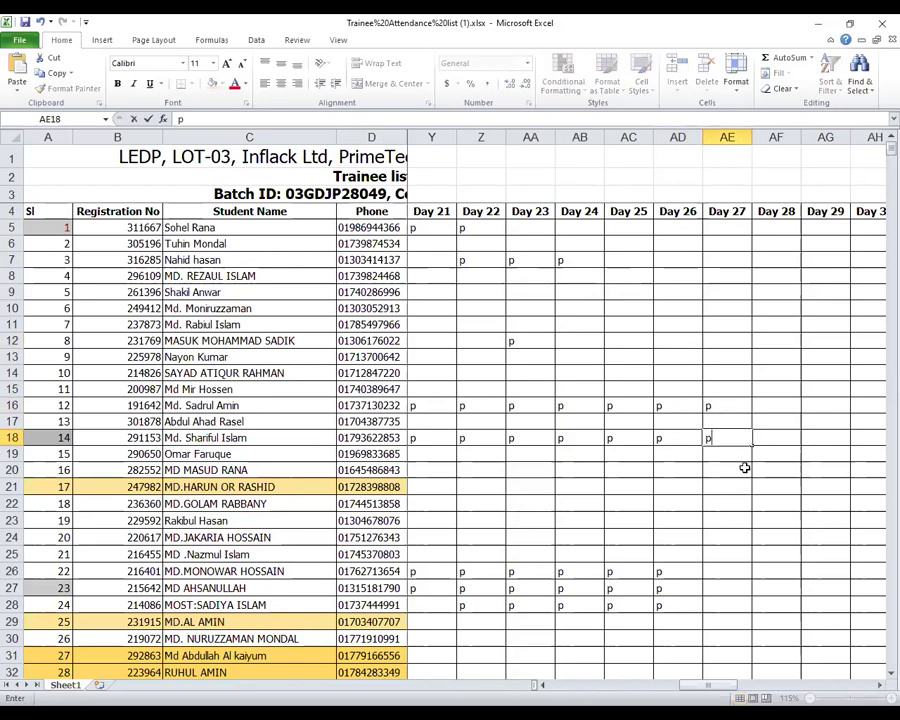
# Mark the trainees with serials 22 to 24 present on Day 27 by entering "p" in AE26, AE27 and AE28
pyautogui.click(708, 571)
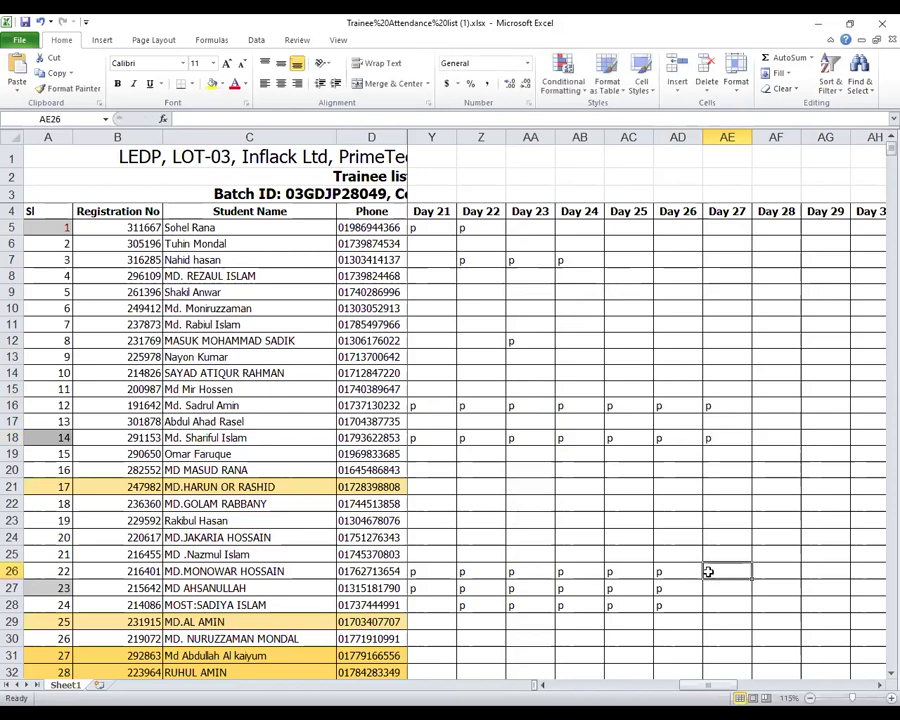
pyautogui.scroll(-1, 804, 566)
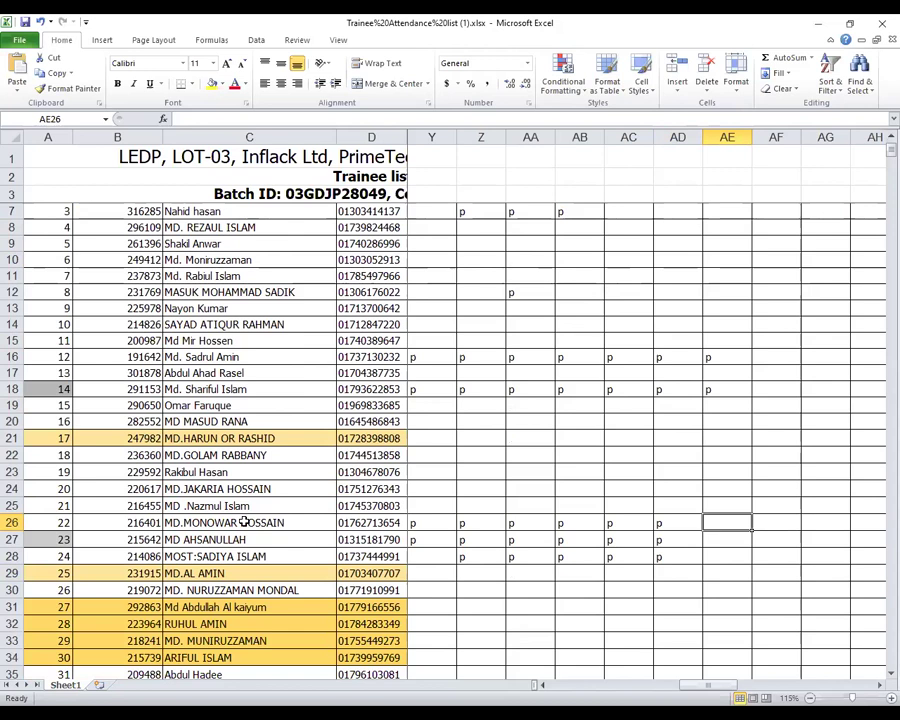
pyautogui.write('p')
pyautogui.press('Return')
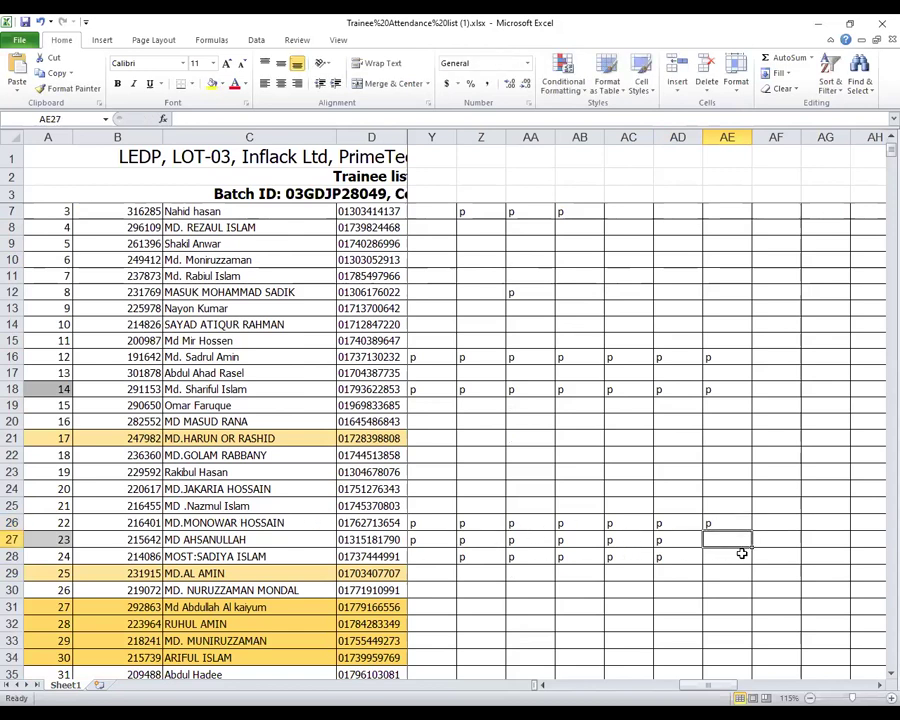
pyautogui.write('p')
pyautogui.press('Return')
pyautogui.write('p')
# Mark the trainee with serial 34 present on Day 27 by entering "p" in AE38
pyautogui.click(726, 588)
pyautogui.scroll(-3, 516, 594)
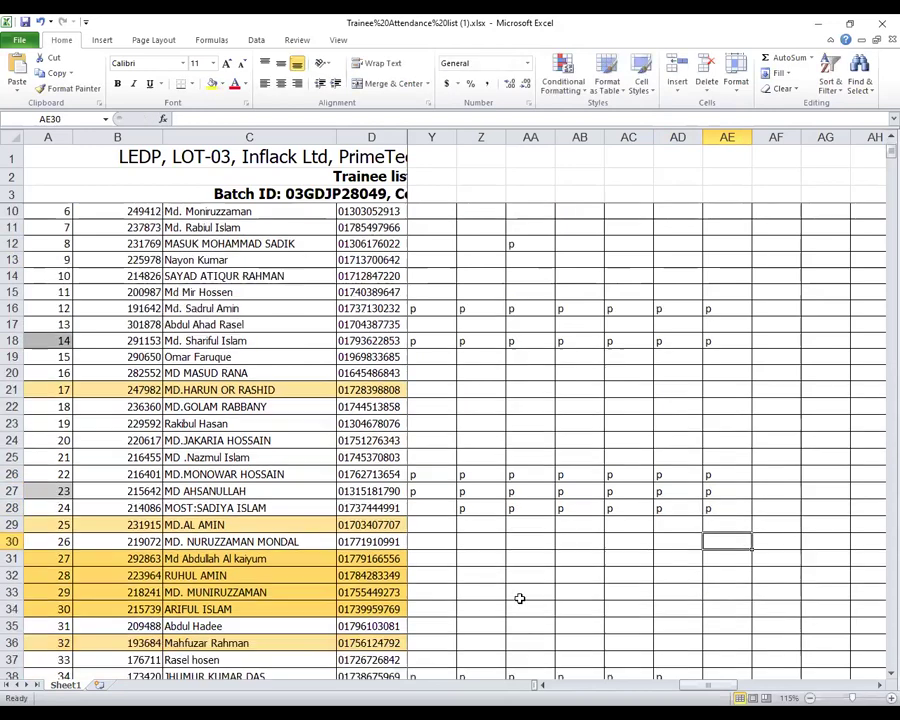
pyautogui.click(724, 584)
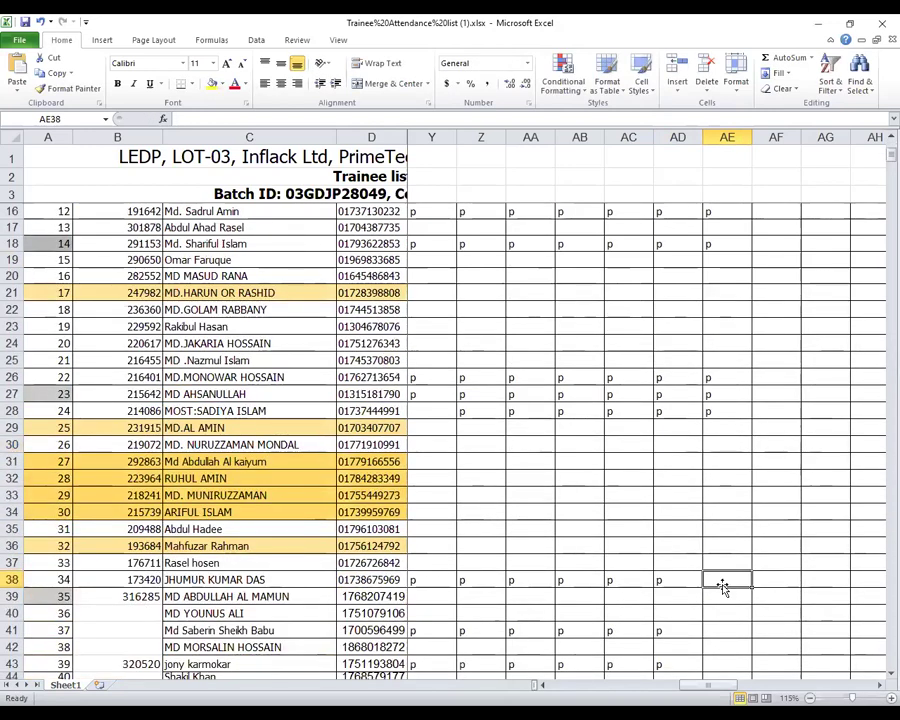
pyautogui.write('p')
pyautogui.click(729, 610)
pyautogui.scroll(-2, 732, 606)
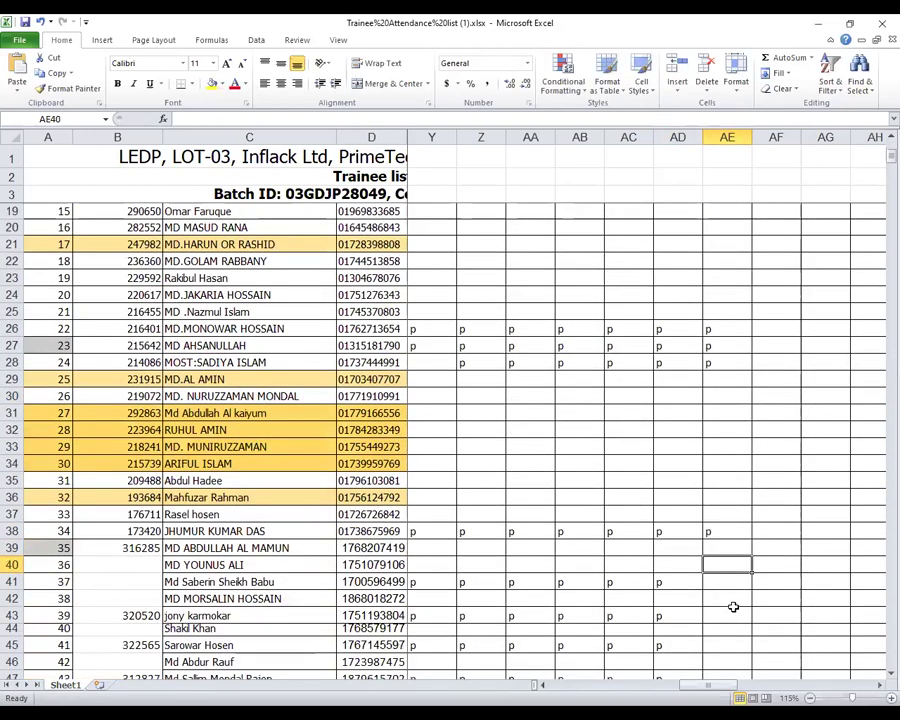
# Enter "p" for Day 27 in AE41, AE43, AE45 and AE47 for the trainees with serials 37, 39, 41 and 43
pyautogui.click(719, 532)
pyautogui.write('p')
pyautogui.click(726, 564)
pyautogui.write('p')
pyautogui.click(712, 599)
pyautogui.write('p')
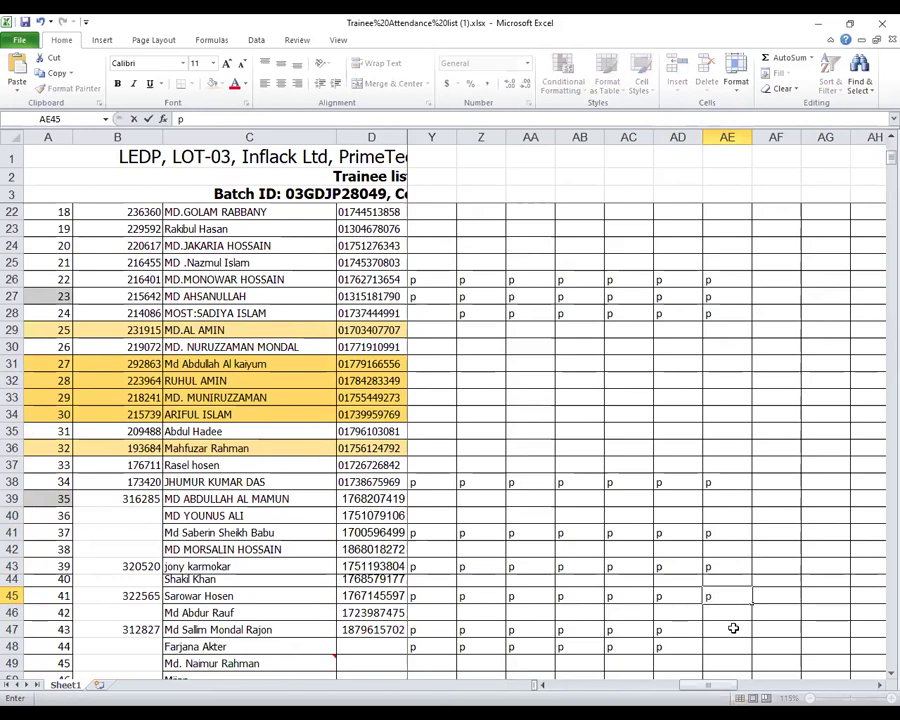
pyautogui.click(734, 628)
pyautogui.write('p')
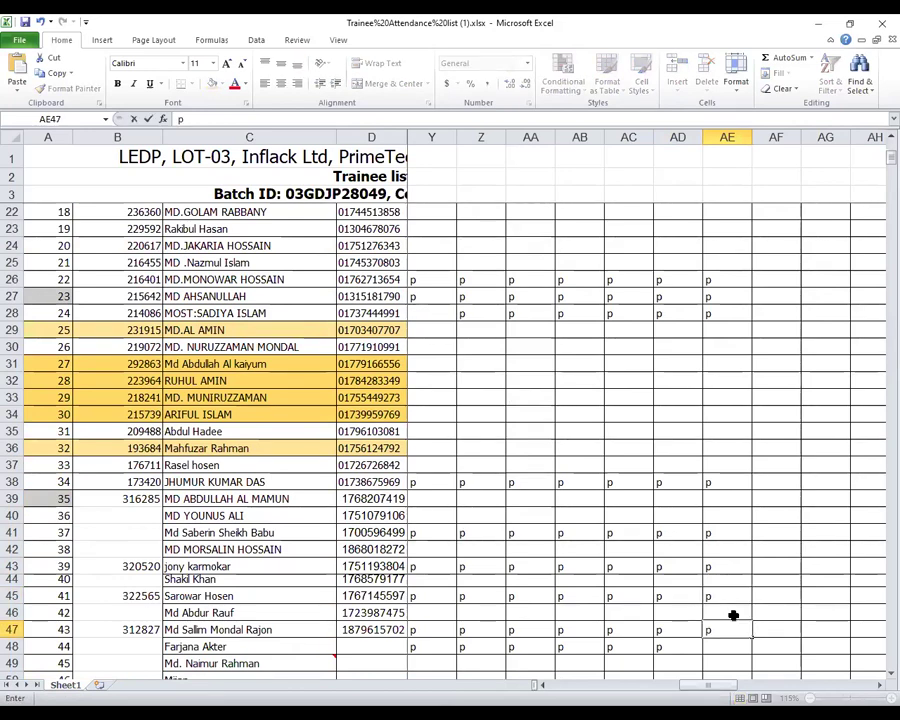
pyautogui.click(735, 614)
pyautogui.scroll(-3, 749, 600)
pyautogui.click(725, 509)
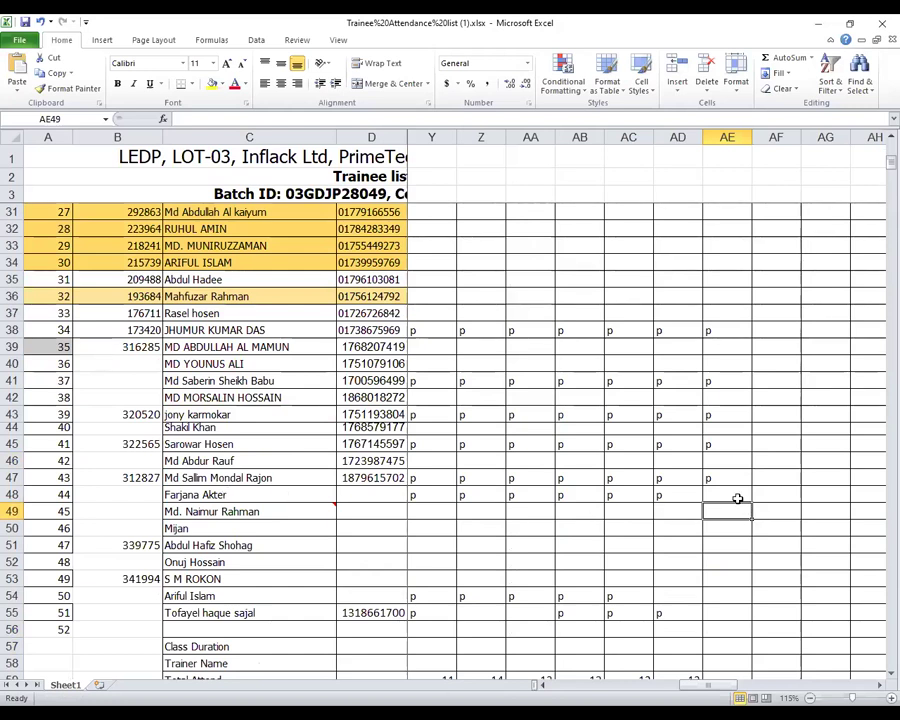
pyautogui.write('p')
pyautogui.press('BackSpace')
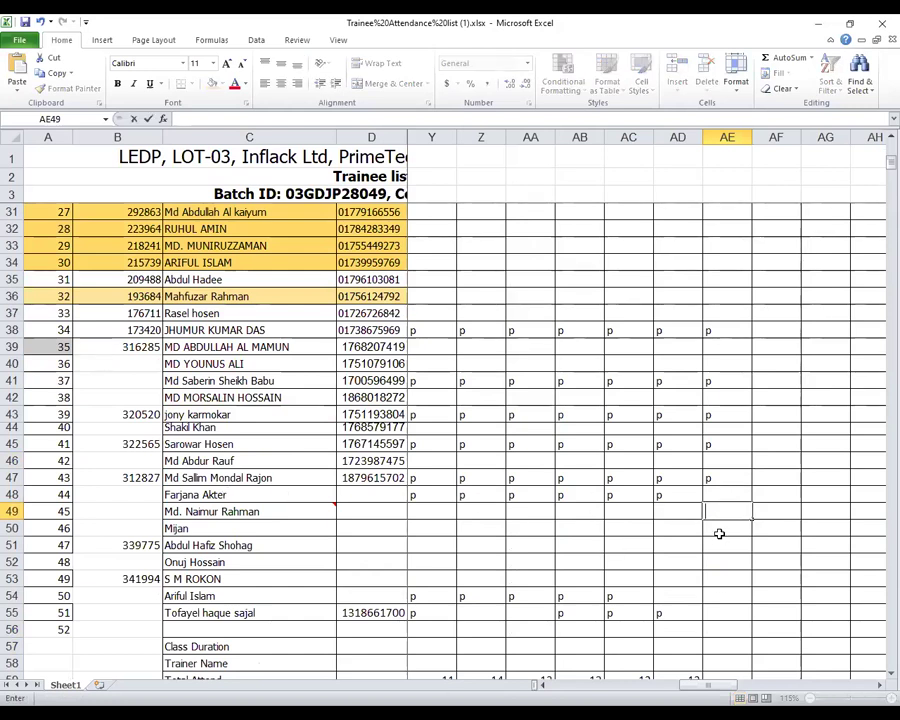
pyautogui.click(728, 490)
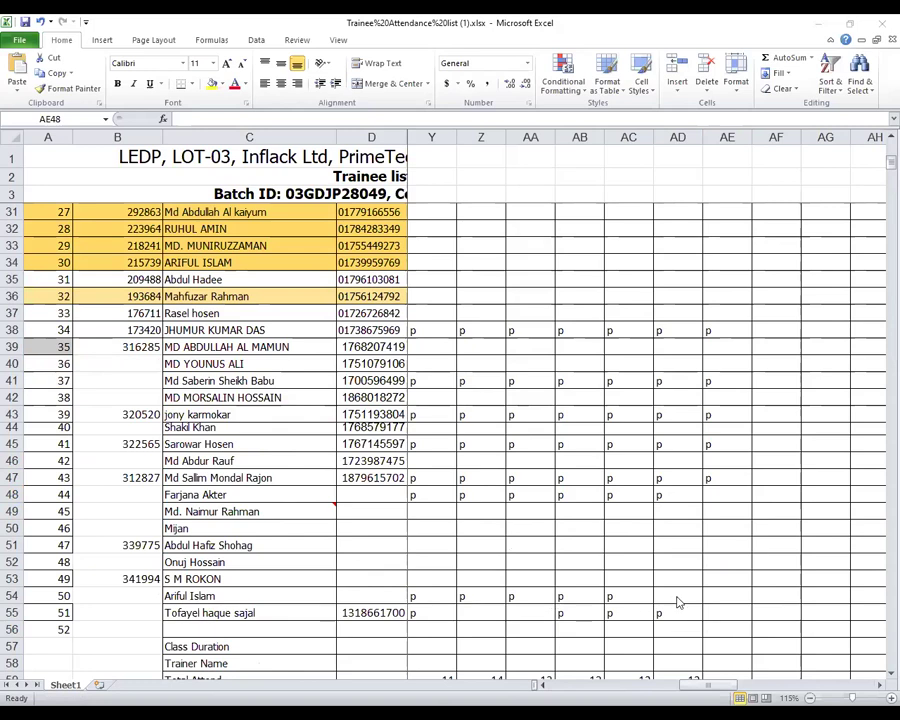
# Mark the trainees with serials 50 and 51 present on Day 27 by entering "p" in AE54 and AE55
pyautogui.click(724, 595)
pyautogui.write('p')
pyautogui.click(724, 614)
pyautogui.write('p')
pyautogui.press('Return')
# Mark the trainee with serial 44 present on Day 27 by entering "p" in AE48
pyautogui.scroll(-2, 769, 612)
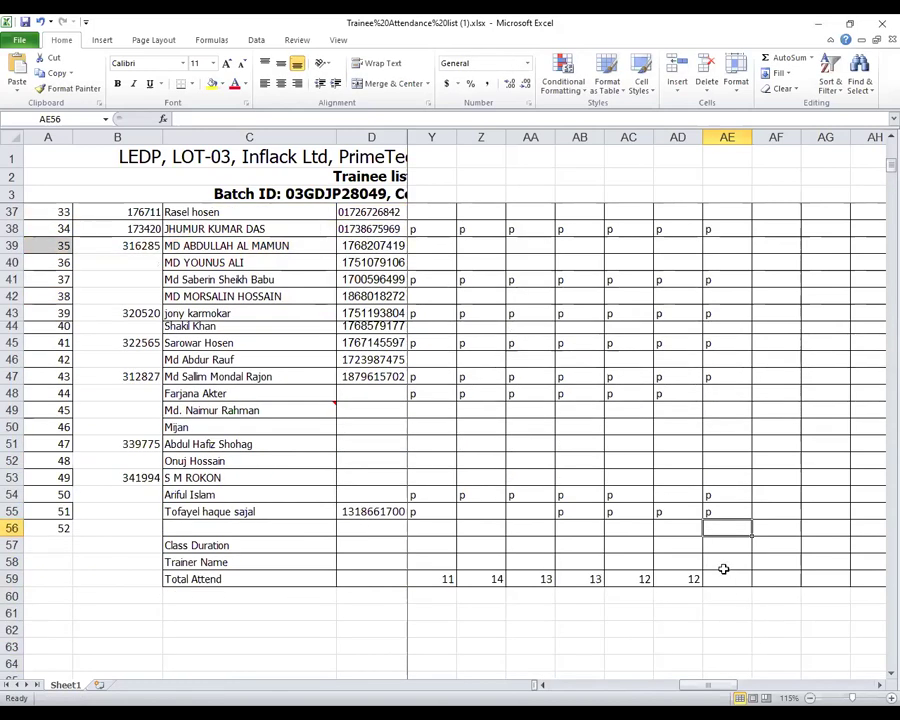
pyautogui.scroll(2, 724, 568)
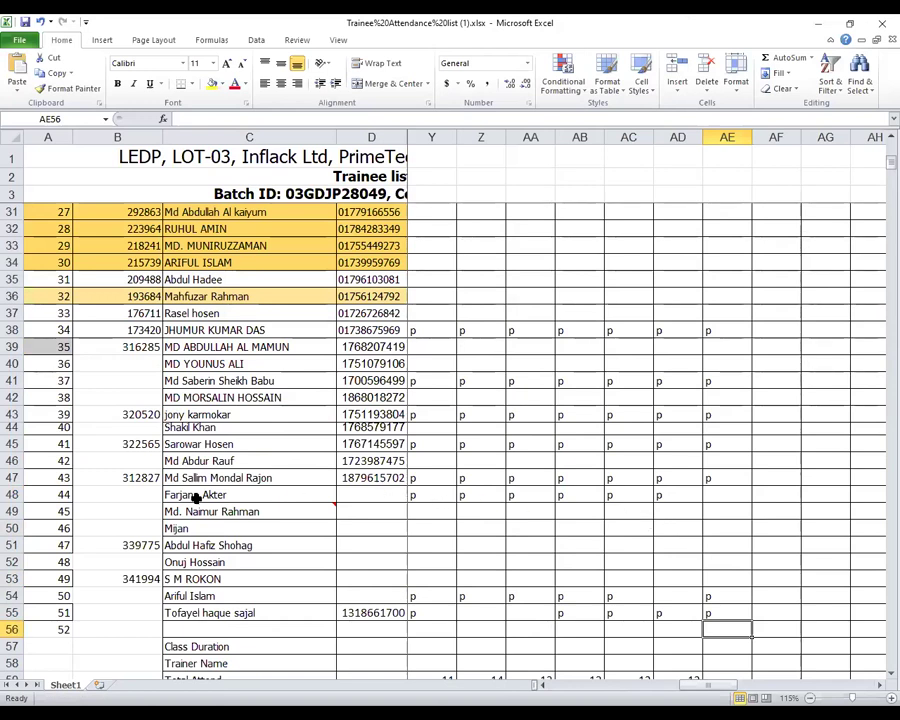
pyautogui.click(741, 497)
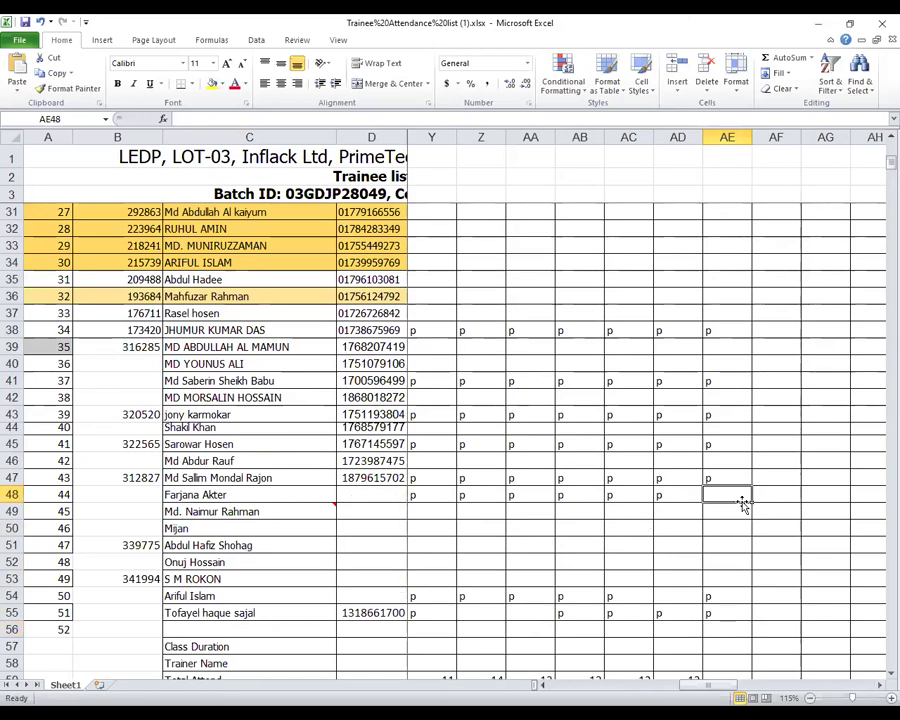
pyautogui.write('p')
pyautogui.click(725, 541)
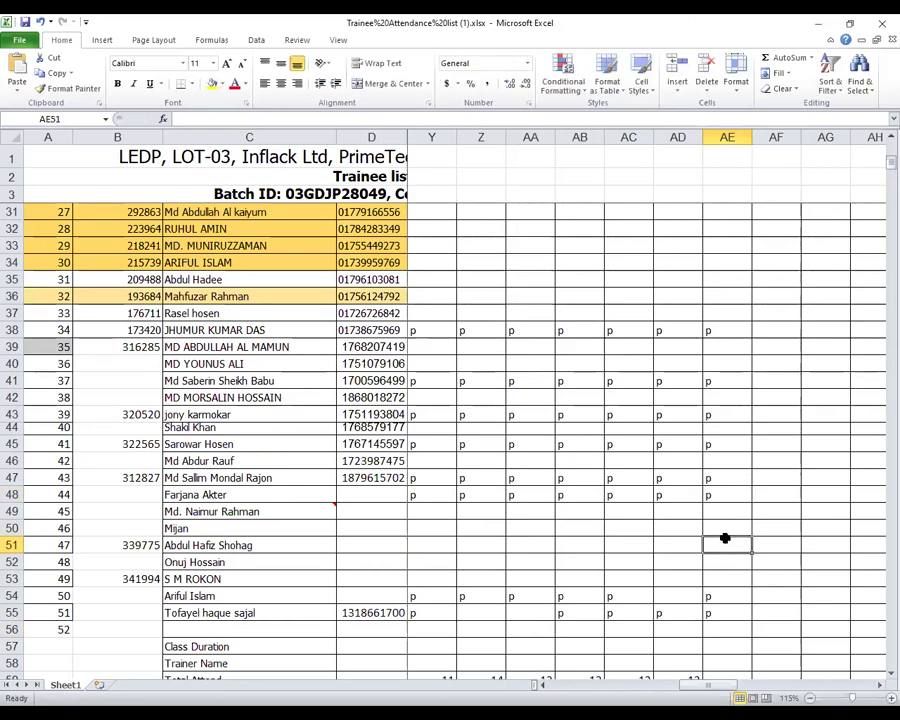
pyautogui.click(713, 481)
pyautogui.write('p')
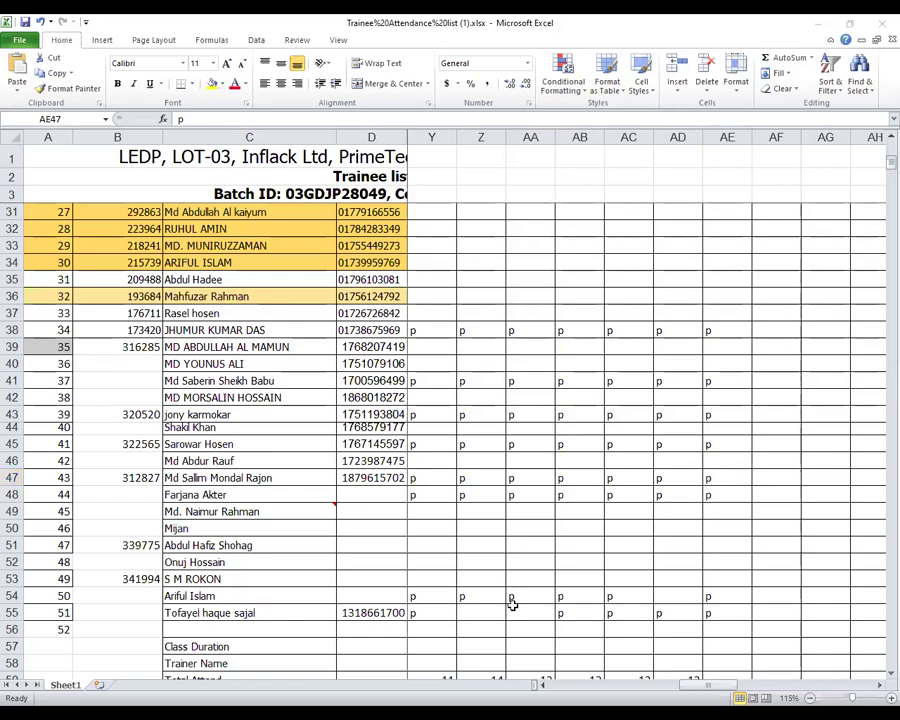
# Count the trainees marked present in the Day 27 column, from row 16 down to row 55
pyautogui.hscroll(3, 512, 600)
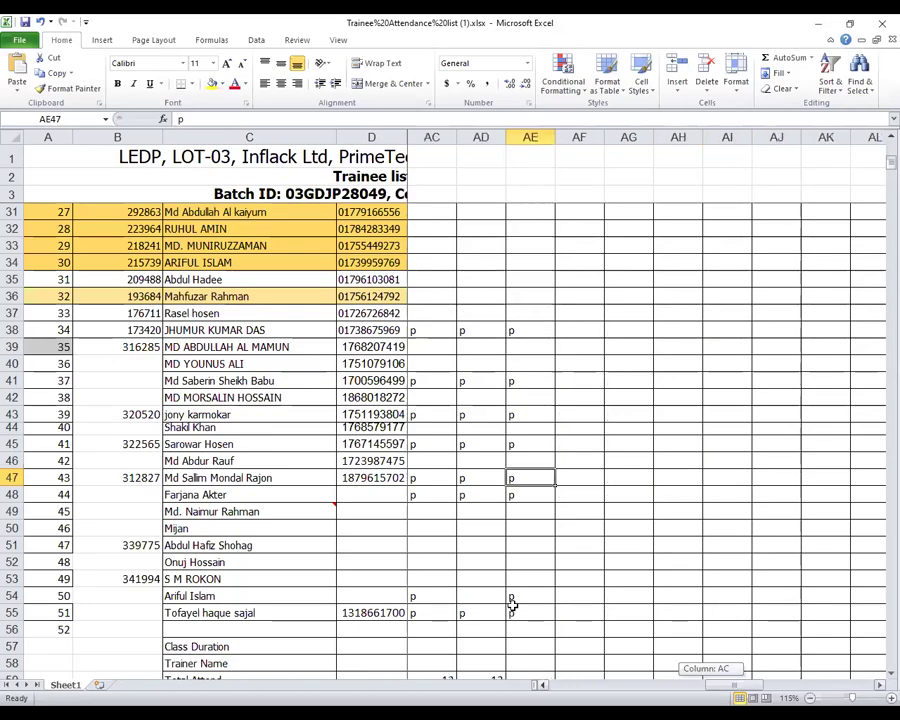
pyautogui.scroll(-2, 581, 396)
pyautogui.scroll(11, 608, 355)
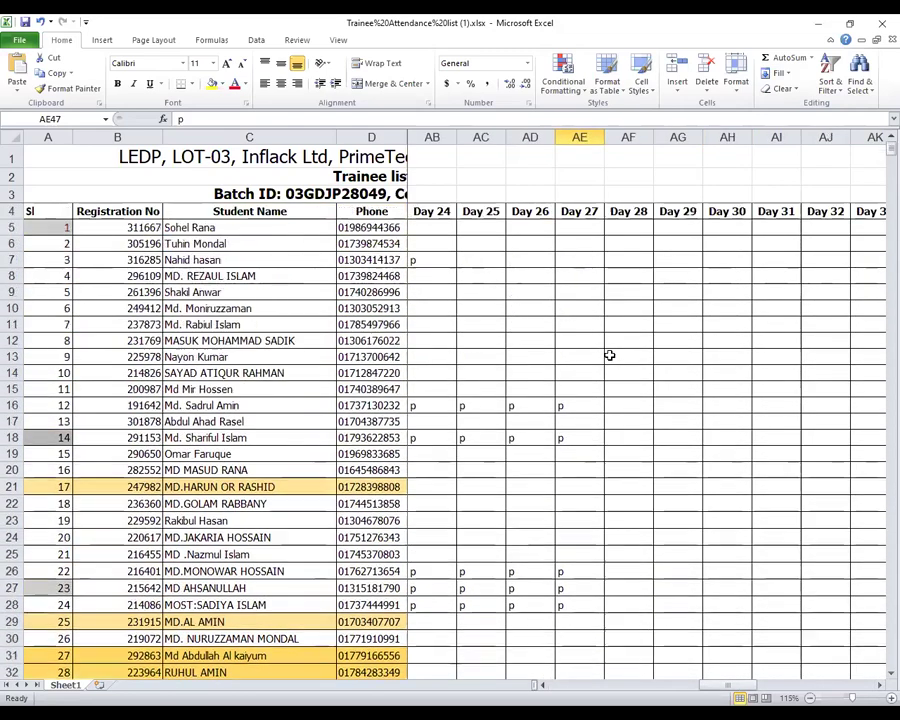
pyautogui.click(583, 408)
pyautogui.click(577, 437)
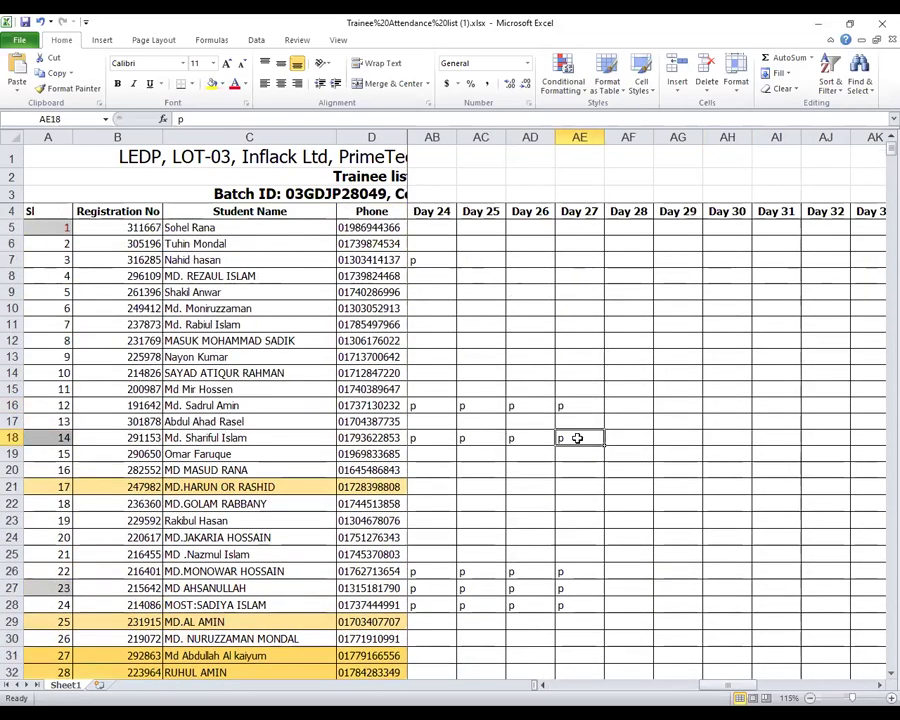
pyautogui.scroll(-4, 584, 440)
pyautogui.scroll(-6, 584, 440)
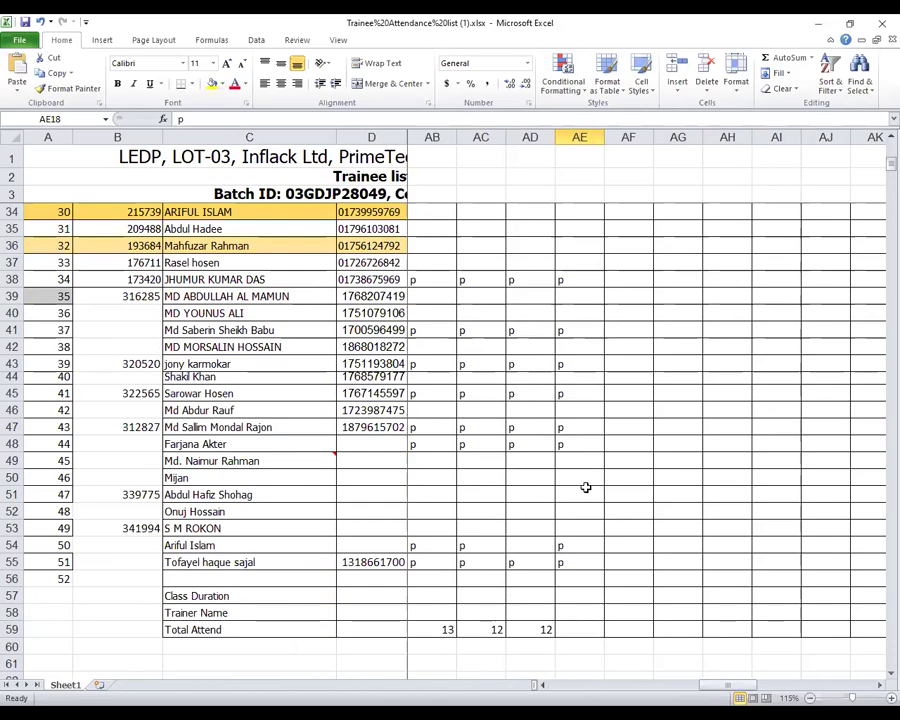
pyautogui.click(572, 428)
pyautogui.scroll(10, 572, 428)
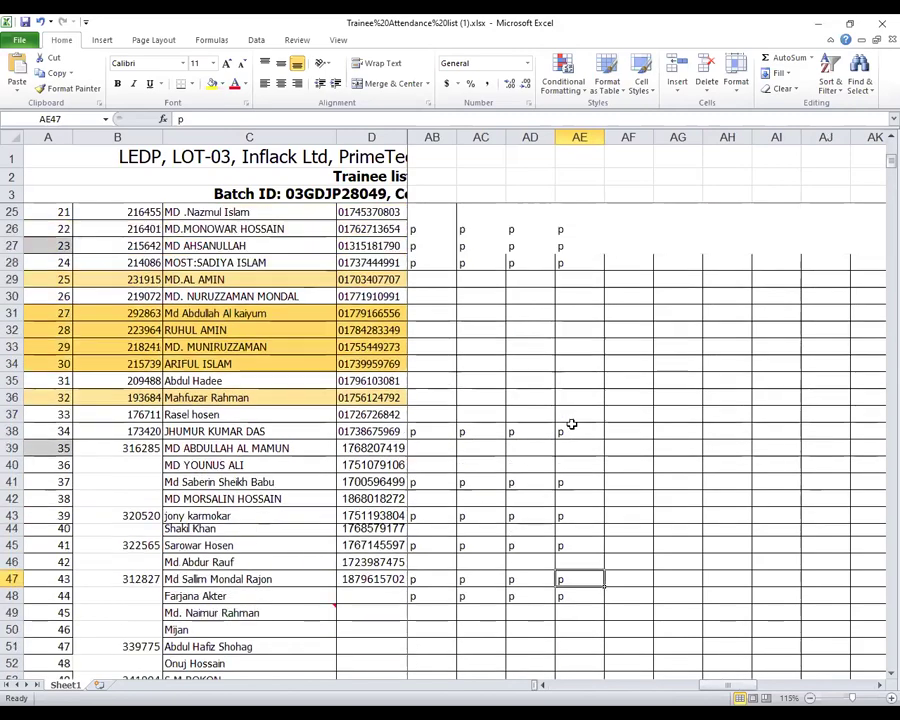
pyautogui.click(572, 433)
pyautogui.scroll(-3, 600, 434)
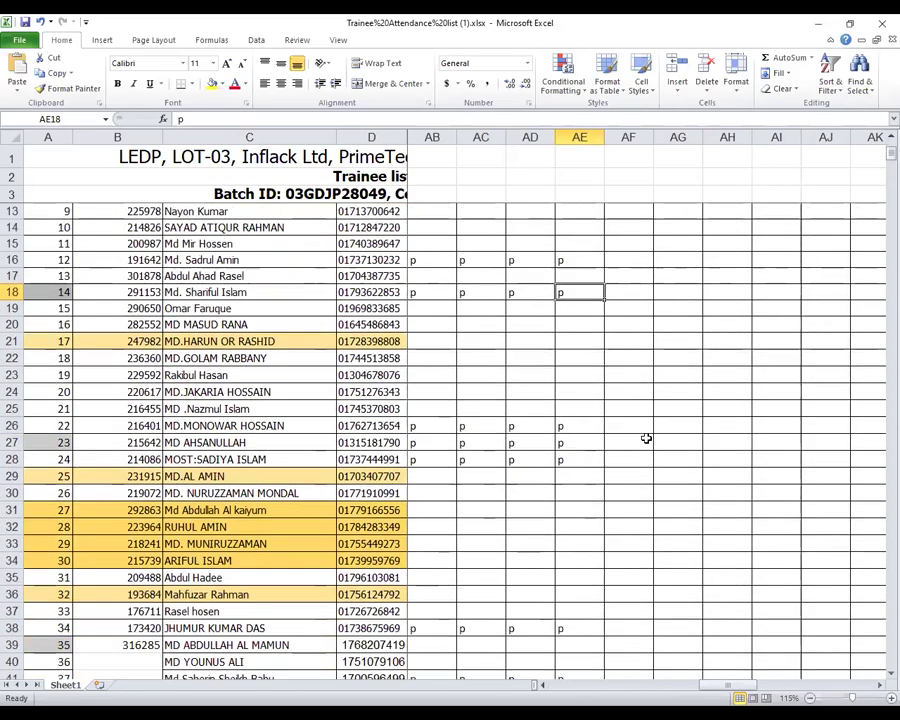
pyautogui.click(587, 425)
pyautogui.click(574, 458)
pyautogui.scroll(-4, 620, 440)
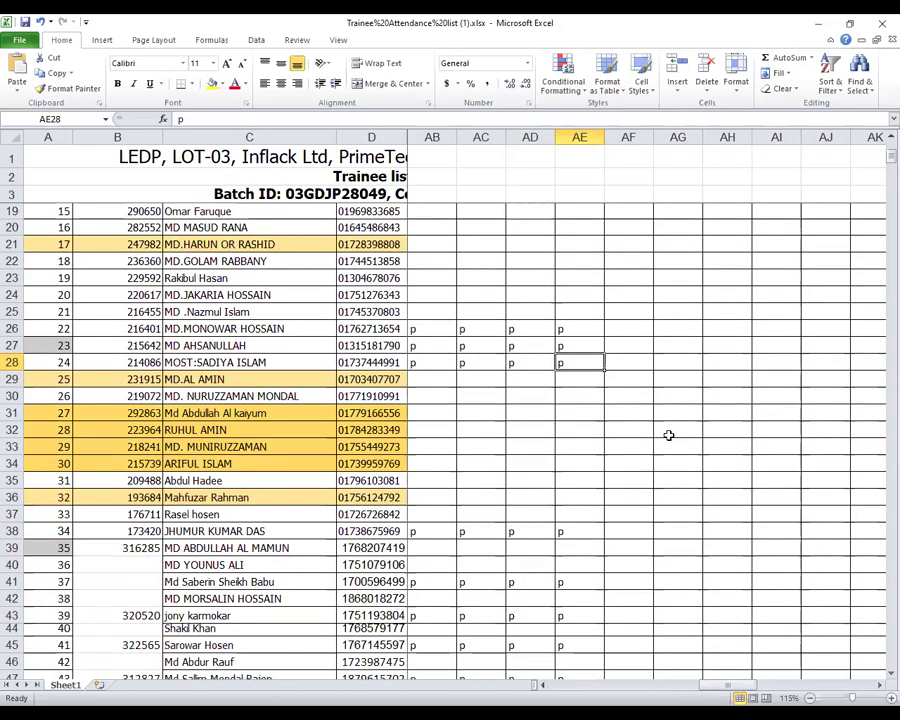
pyautogui.click(574, 430)
pyautogui.click(574, 481)
pyautogui.click(574, 545)
pyautogui.click(574, 595)
pyautogui.scroll(-3, 690, 510)
pyautogui.click(579, 561)
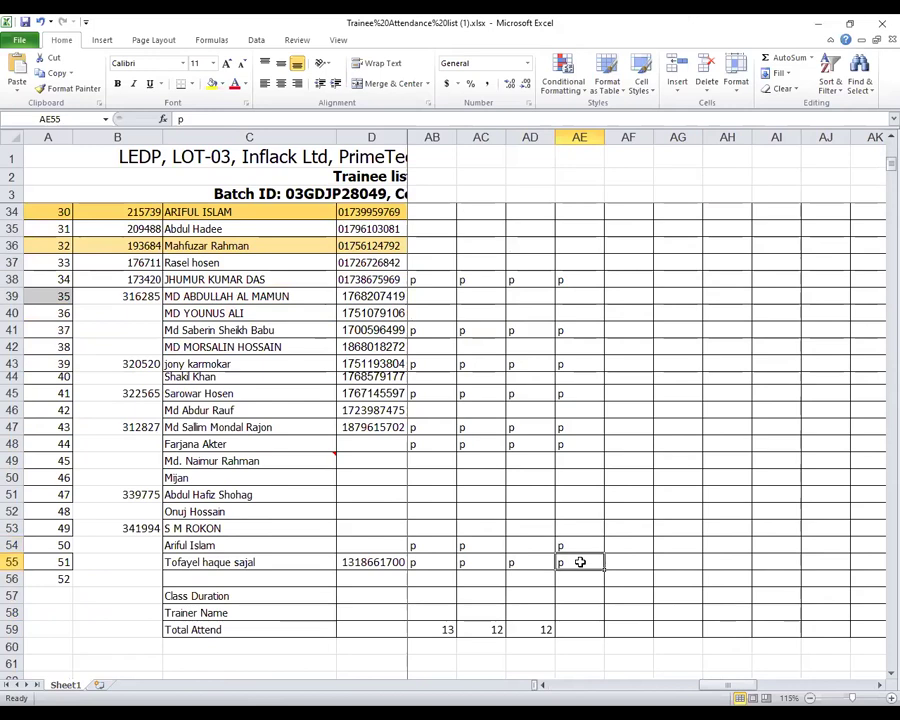
# Enter 13 as the Day 27 Total Attend value in AE59
pyautogui.click(583, 627)
pyautogui.write('13')
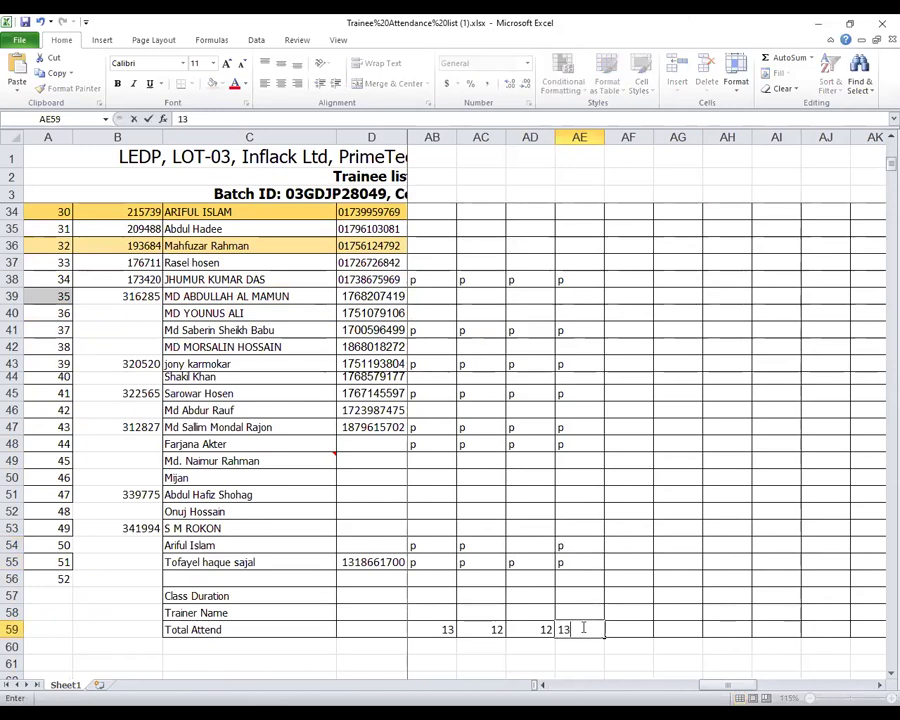
pyautogui.click(626, 610)
# Recheck the Day 27 attendance marks against the trainee list and the Total Attend row
pyautogui.scroll(4, 624, 609)
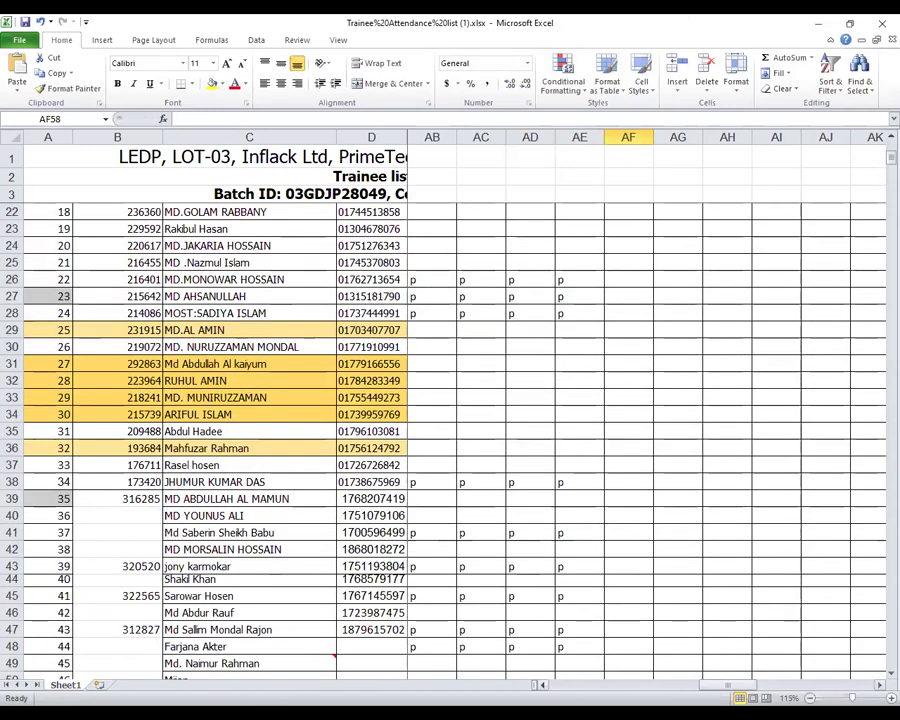
pyautogui.click(616, 513)
pyautogui.scroll(-4, 618, 520)
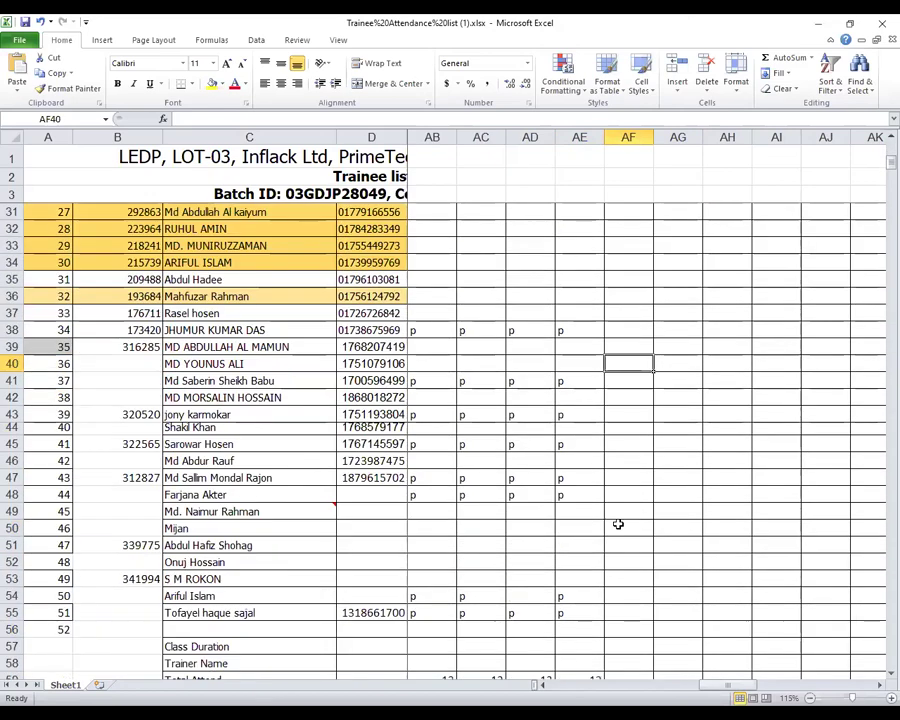
pyautogui.scroll(9, 574, 563)
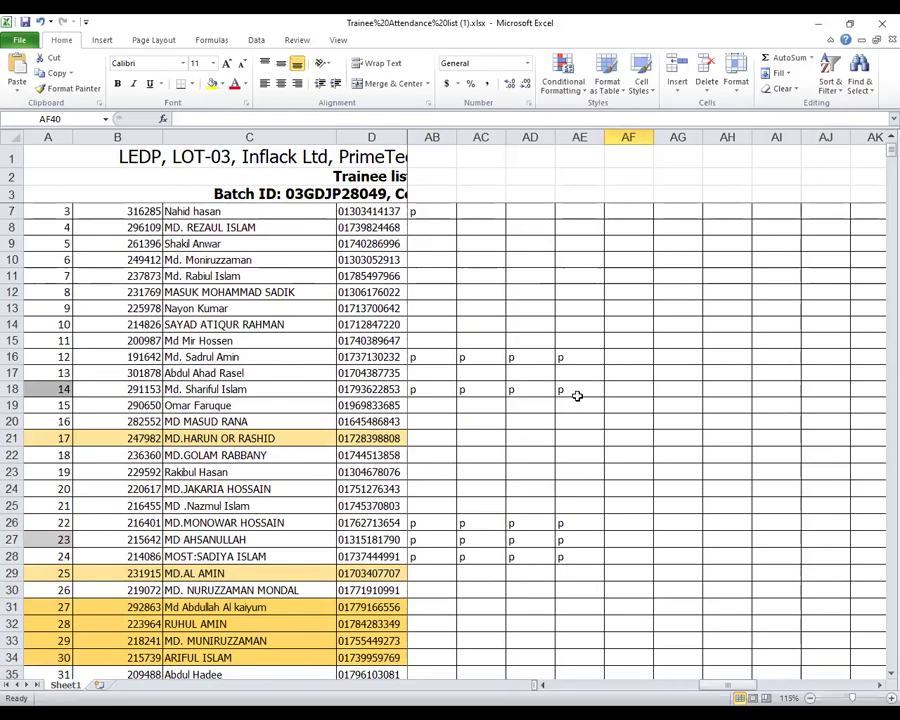
pyautogui.scroll(-3, 578, 396)
pyautogui.scroll(-5, 578, 396)
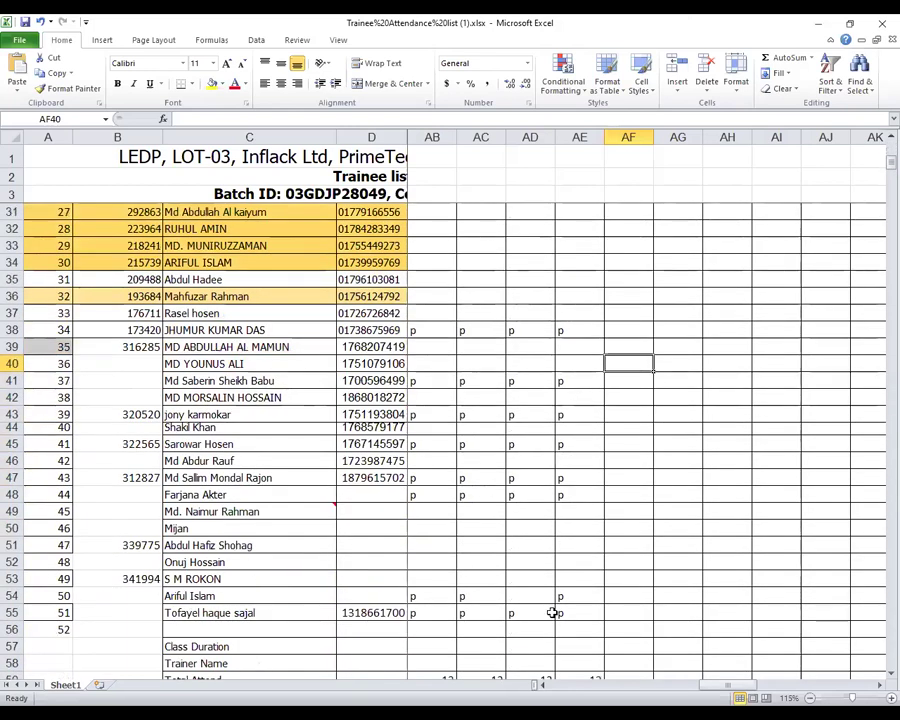
pyautogui.scroll(-1, 600, 600)
pyautogui.click(584, 566)
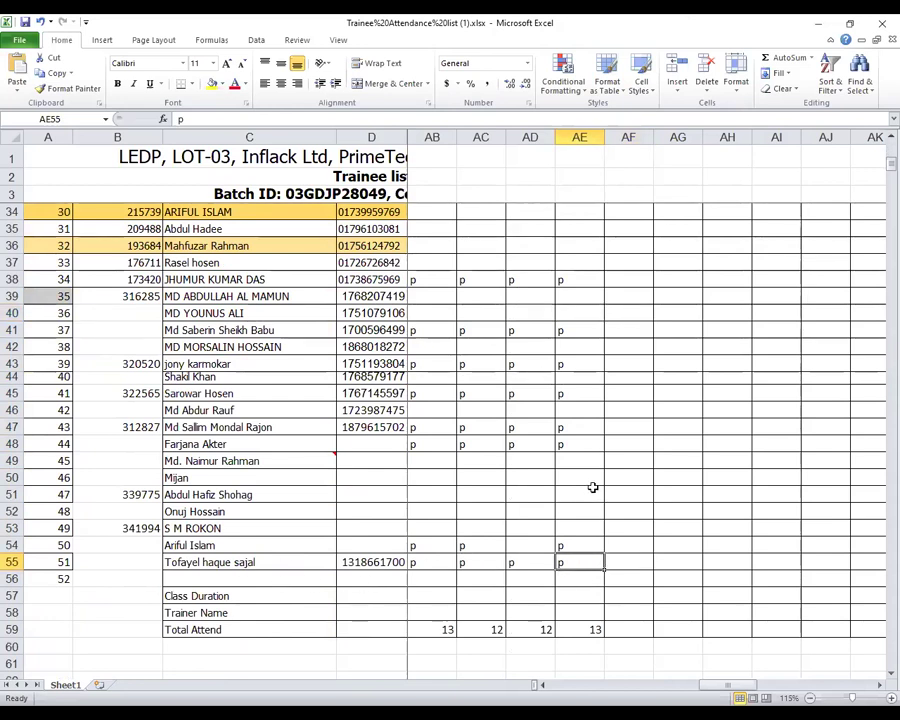
pyautogui.scroll(4, 593, 490)
pyautogui.scroll(2, 594, 487)
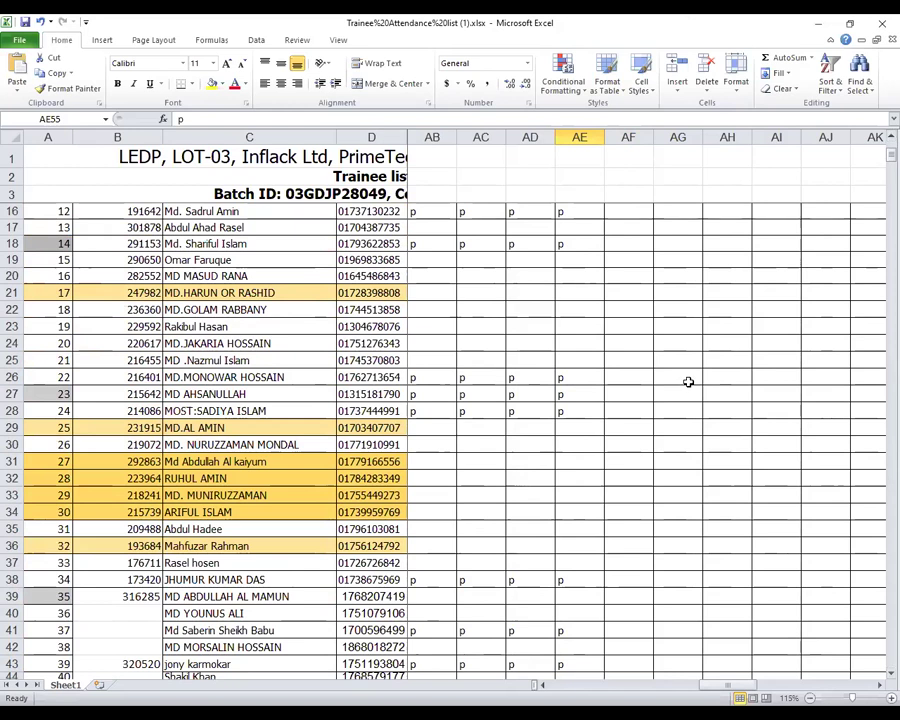
pyautogui.hotkey('alt', 'Tab')
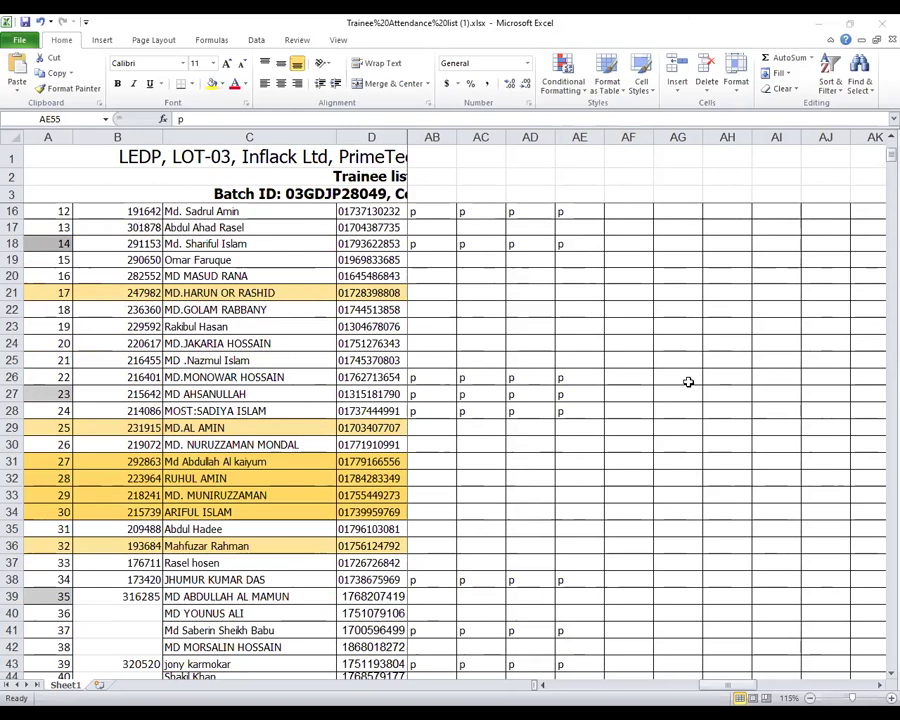
pyautogui.scroll(-8, 621, 514)
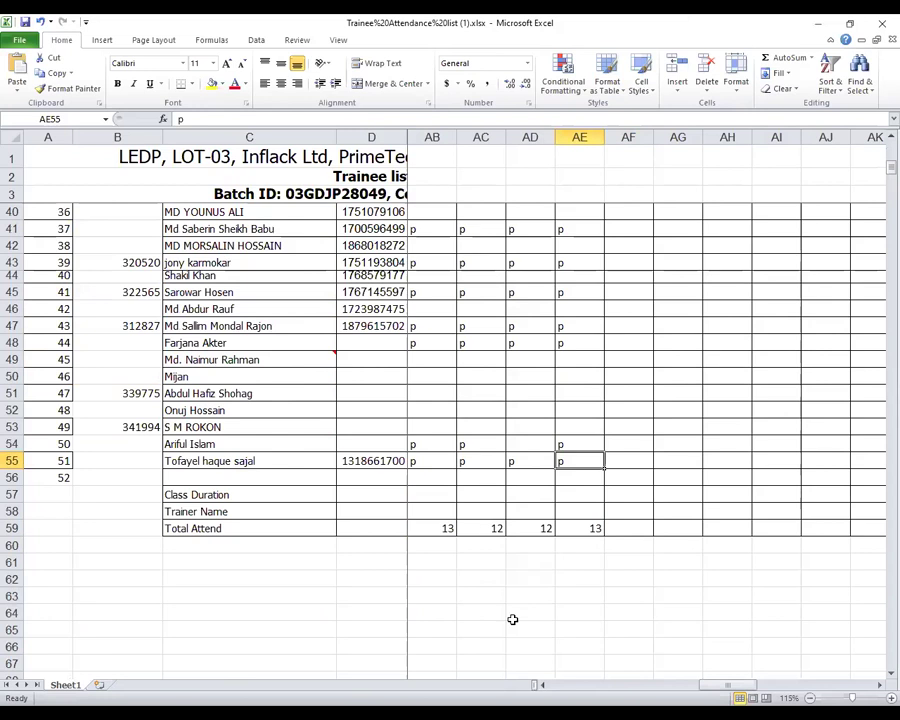
# Switch to Chrome and open the bookmarked LEDP Daily Training Report spreadsheet in a new browser tab
pyautogui.hotkey('alt', 'Tab')
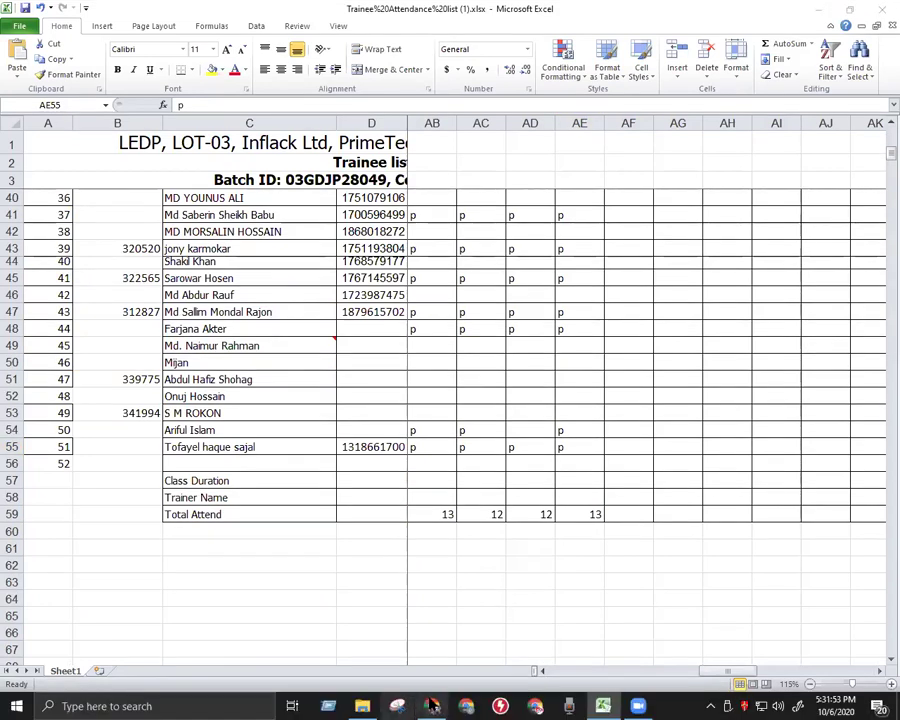
pyautogui.click(432, 705)
pyautogui.click(758, 12)
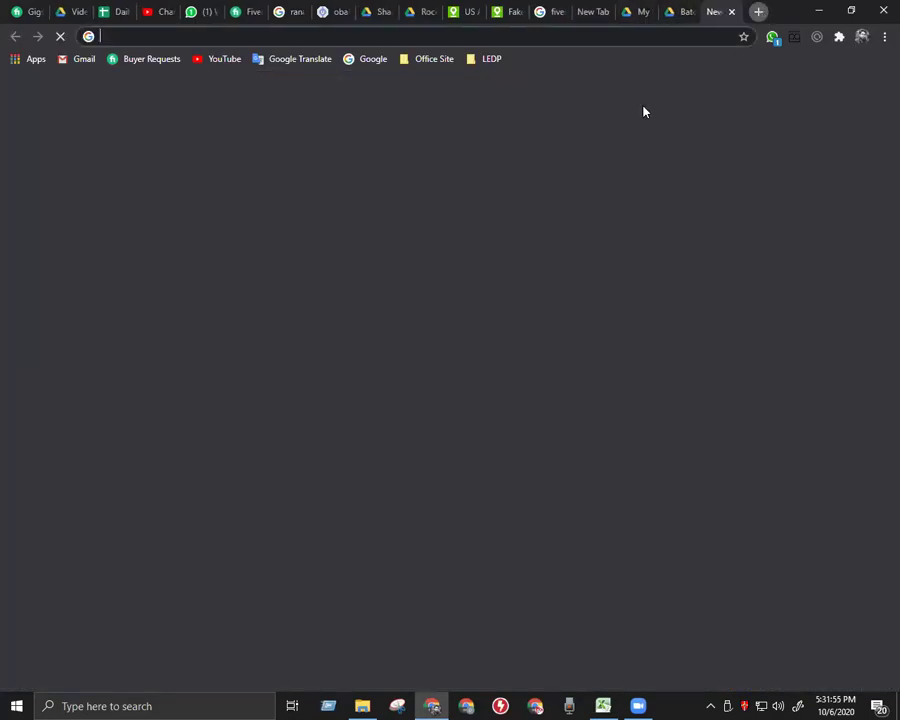
pyautogui.click(485, 59)
pyautogui.click(500, 81)
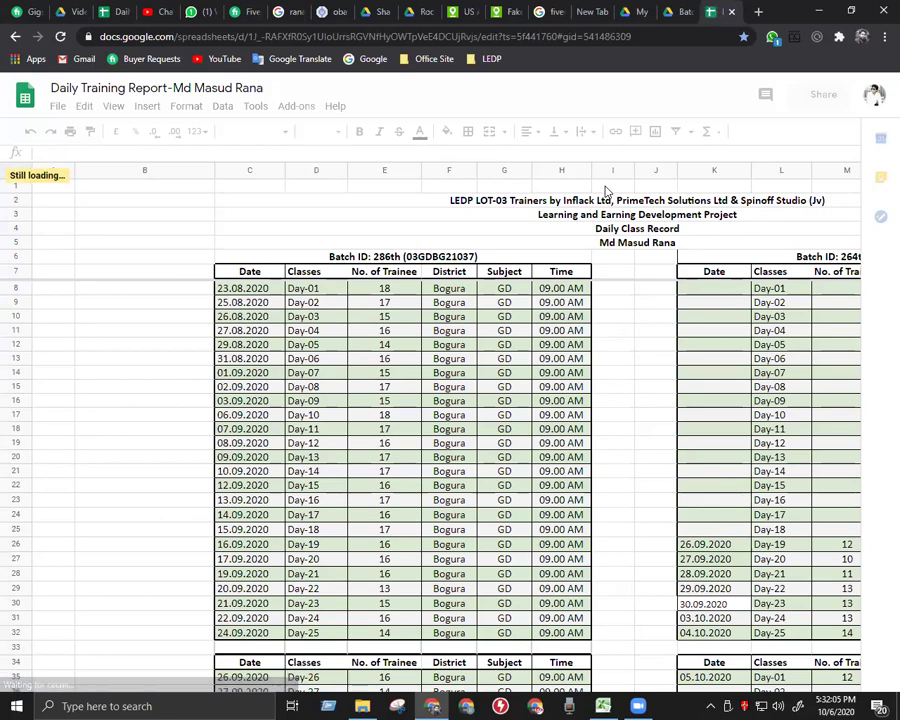
pyautogui.click(619, 566)
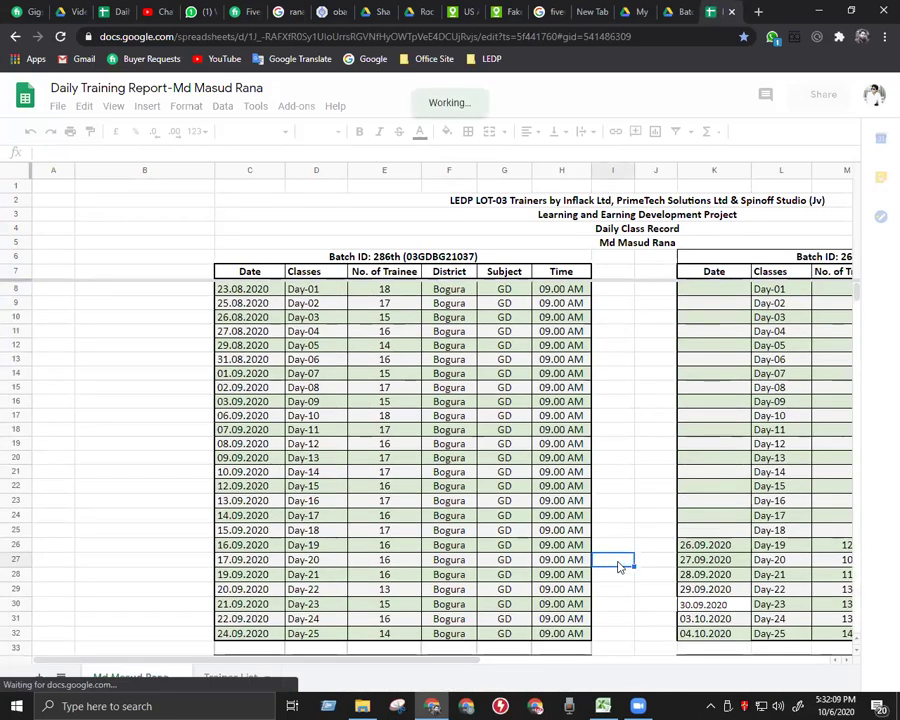
pyautogui.click(624, 606)
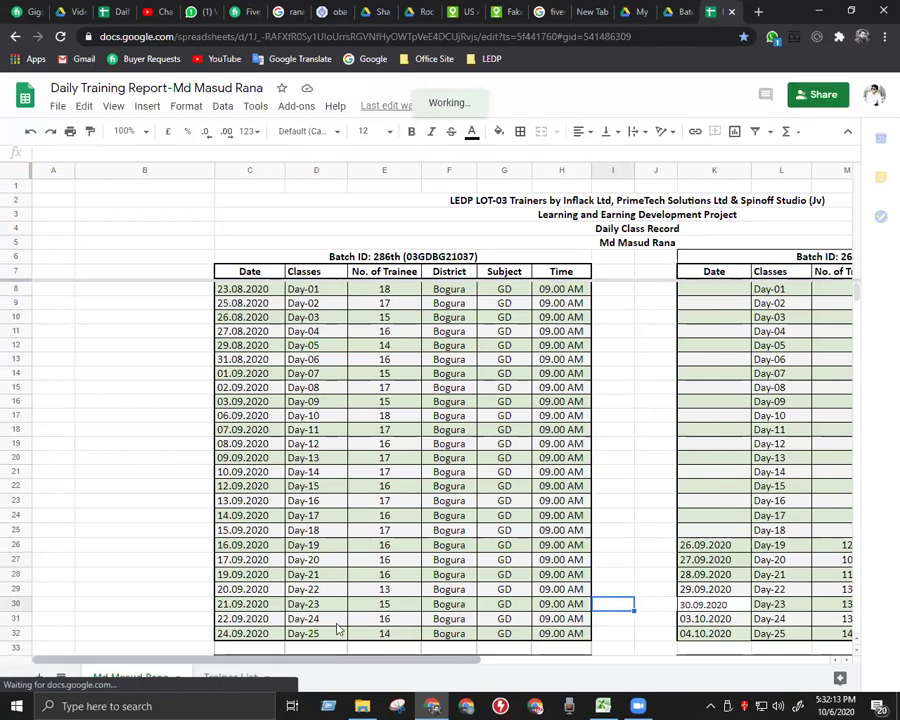
# Record the second-table Day-02 class of batch 264th (03GDJP28049) with date 06.10.2020 in K36 and 13 trainees in M36
pyautogui.hscroll(3, 337, 629)
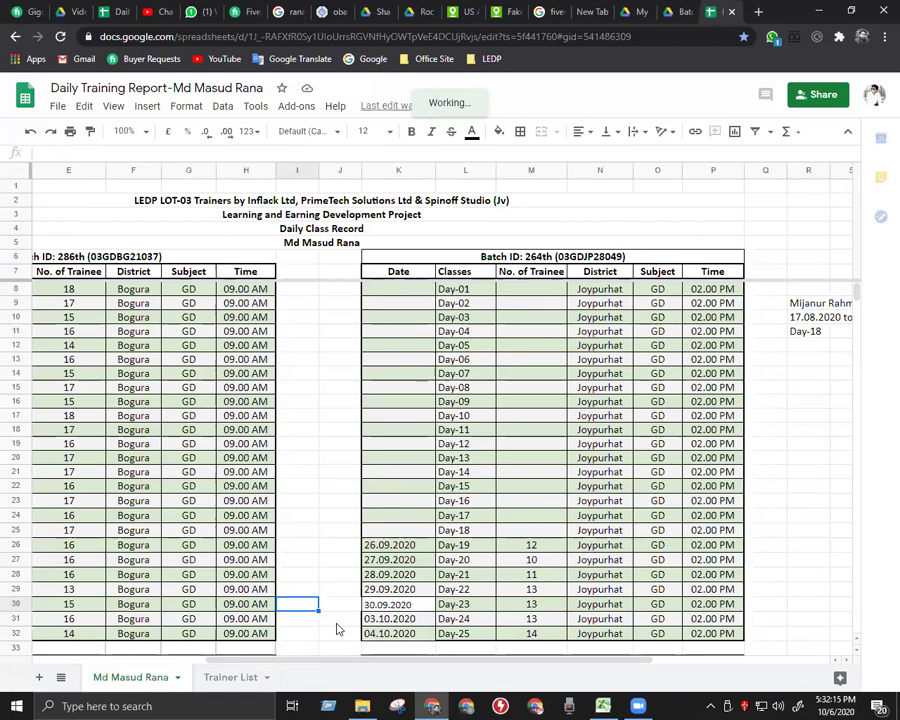
pyautogui.scroll(-4, 337, 629)
pyautogui.click(370, 530)
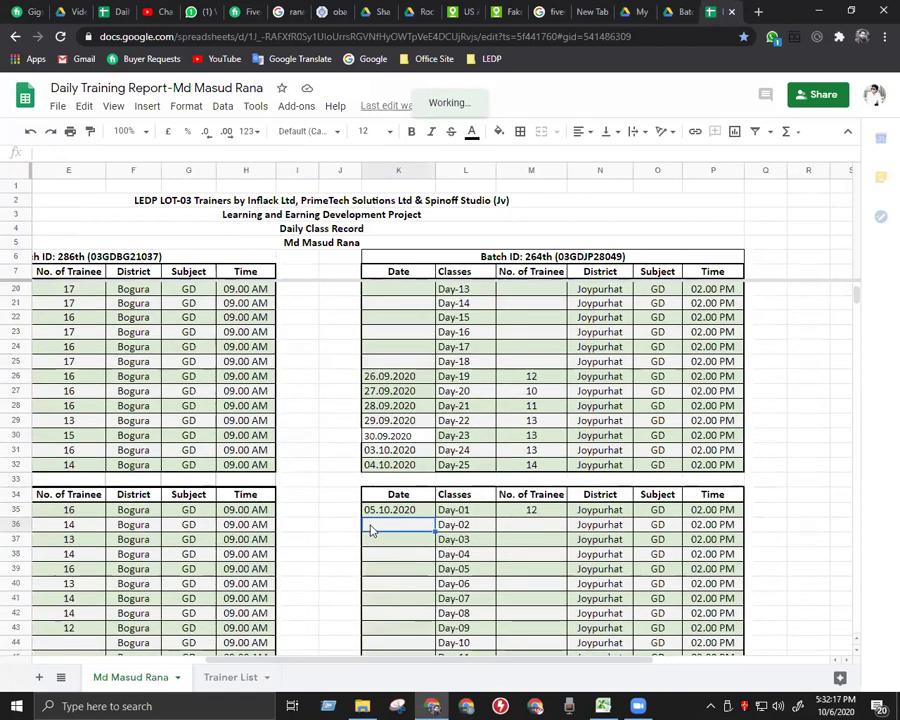
pyautogui.write('06.')
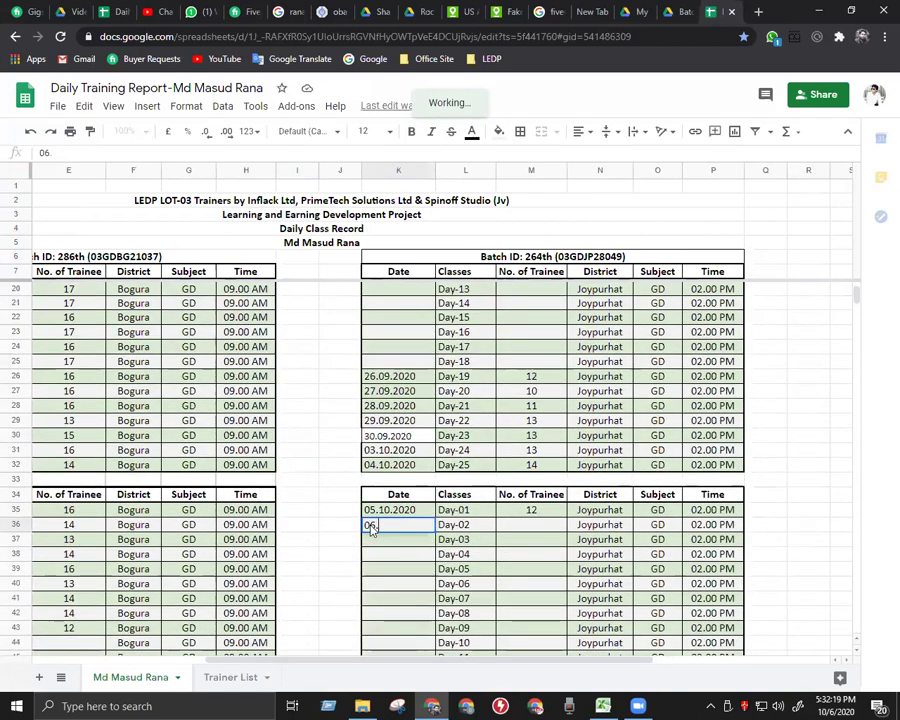
pyautogui.write('10.2020')
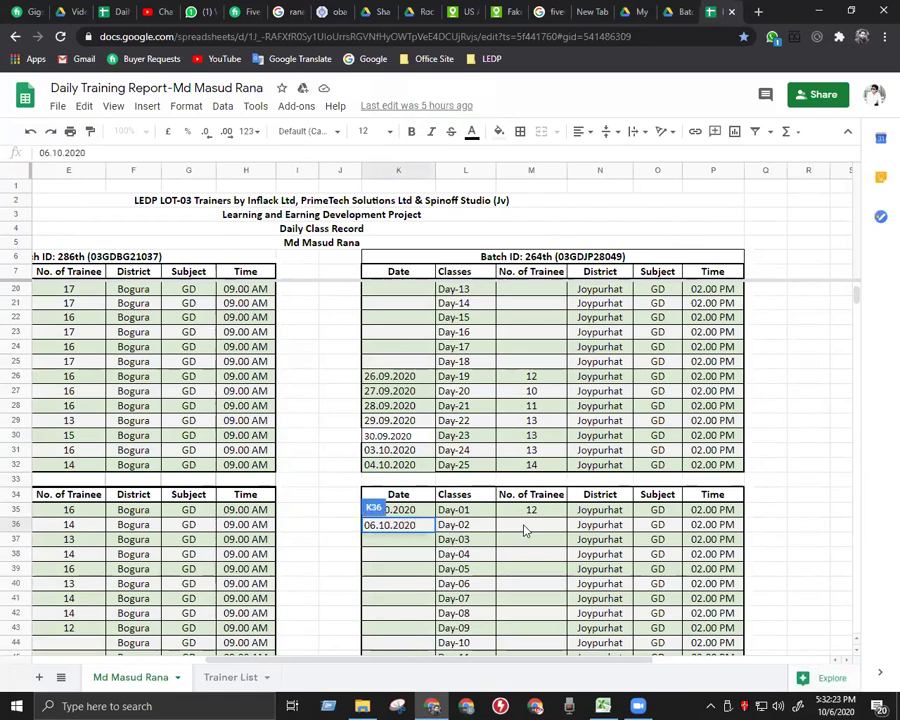
pyautogui.click(524, 530)
pyautogui.write('13')
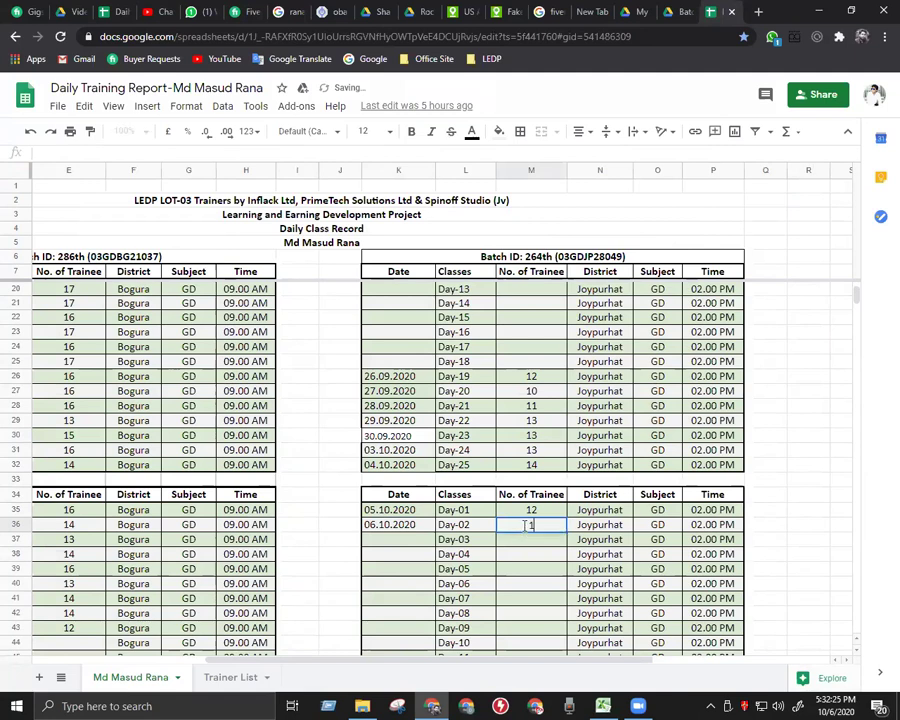
pyautogui.click(804, 516)
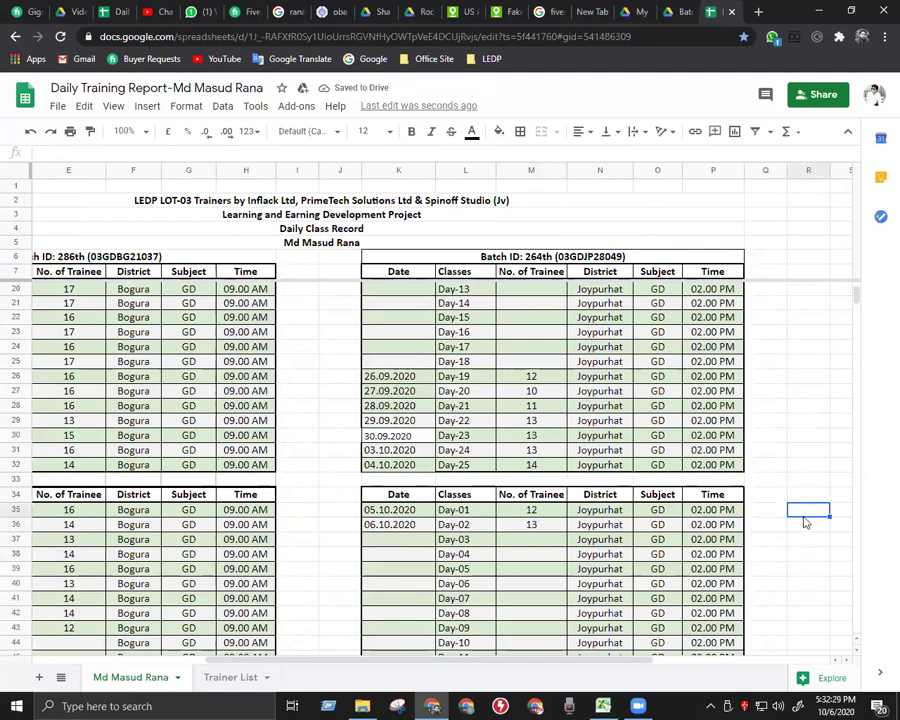
# Look through the 03GDJP28049 4th group chat on WhatsApp for trainees' submitted work and open the retouched portrait full size
pyautogui.click(200, 11)
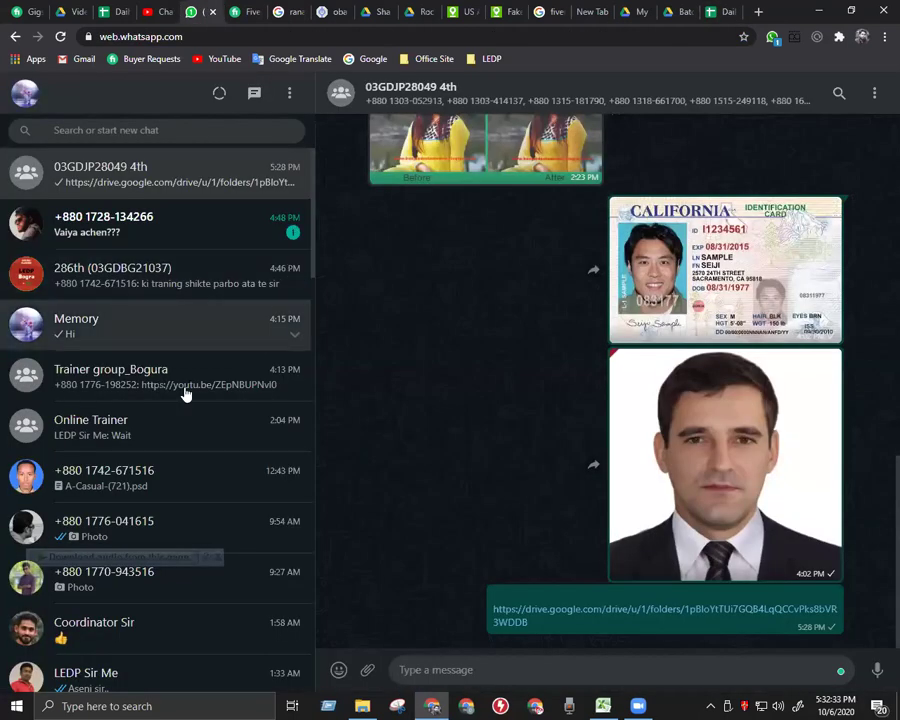
pyautogui.scroll(-3, 175, 318)
pyautogui.scroll(3, 207, 415)
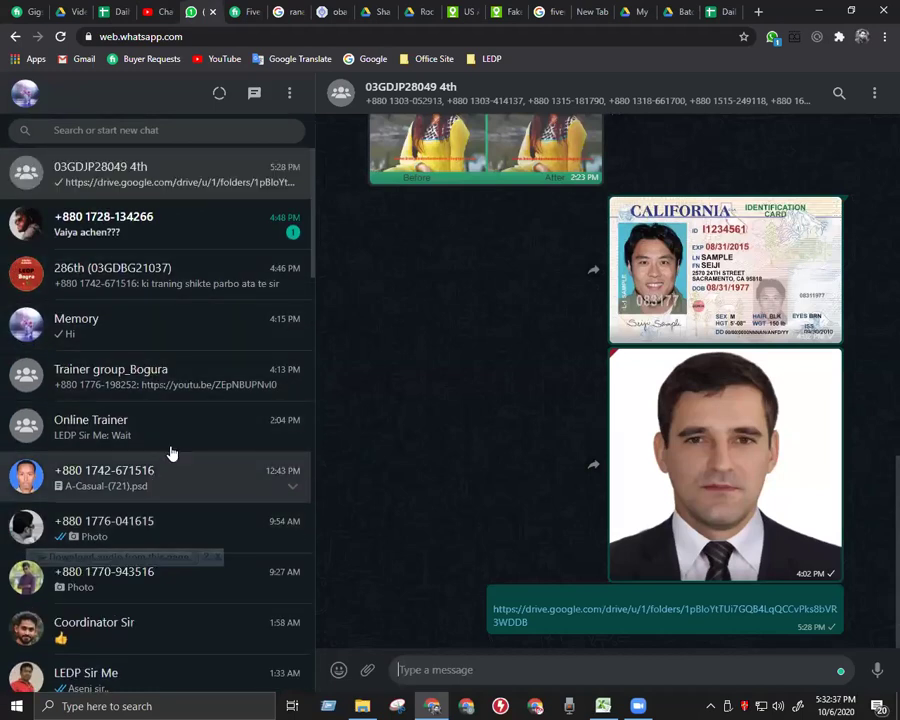
pyautogui.scroll(10, 458, 300)
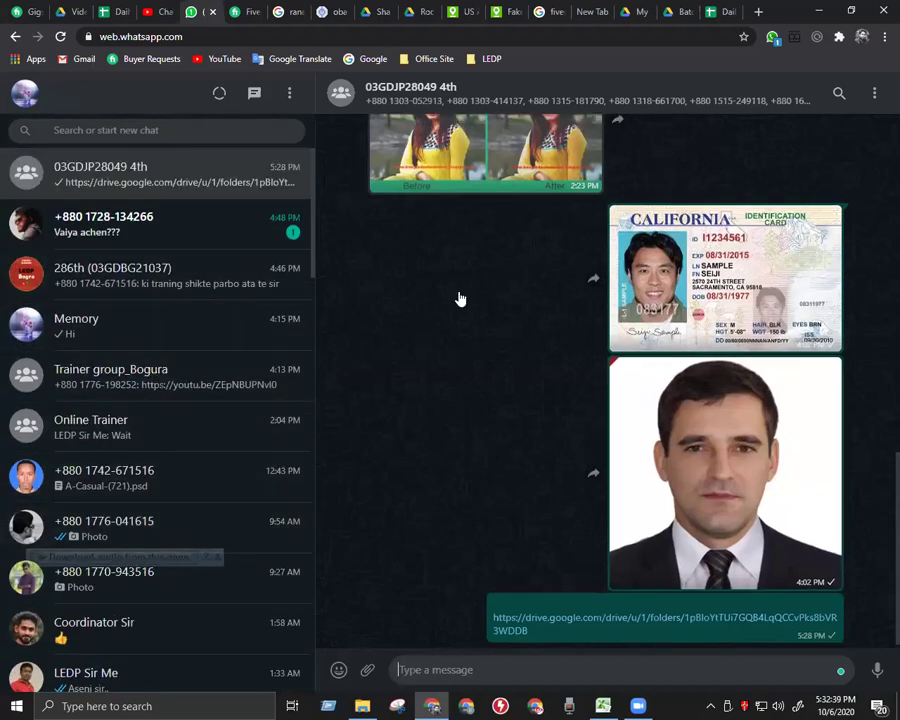
pyautogui.scroll(10, 458, 295)
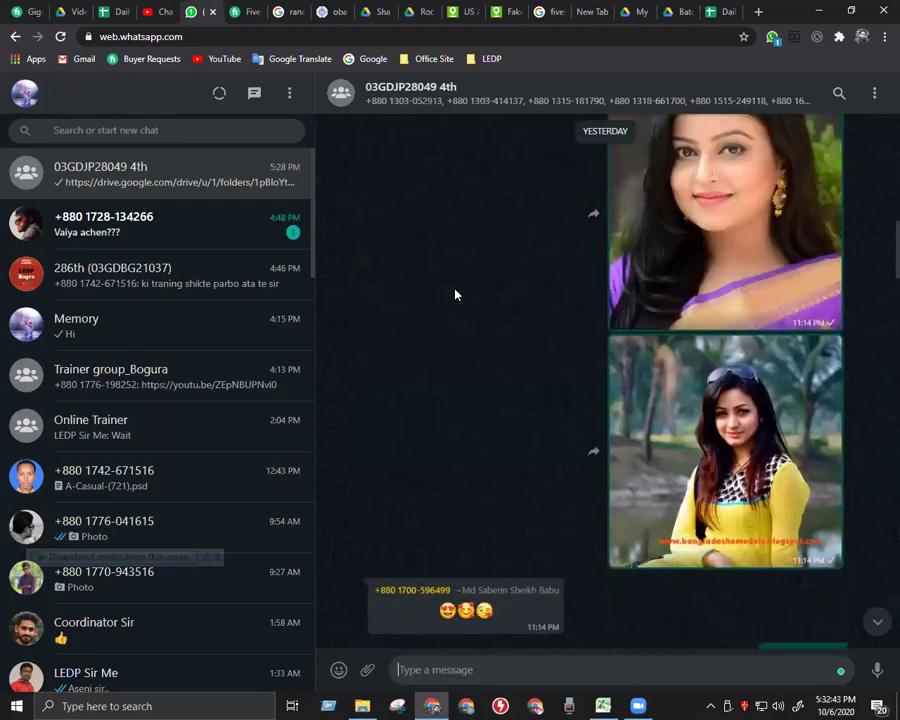
pyautogui.scroll(-5, 455, 294)
pyautogui.click(494, 414)
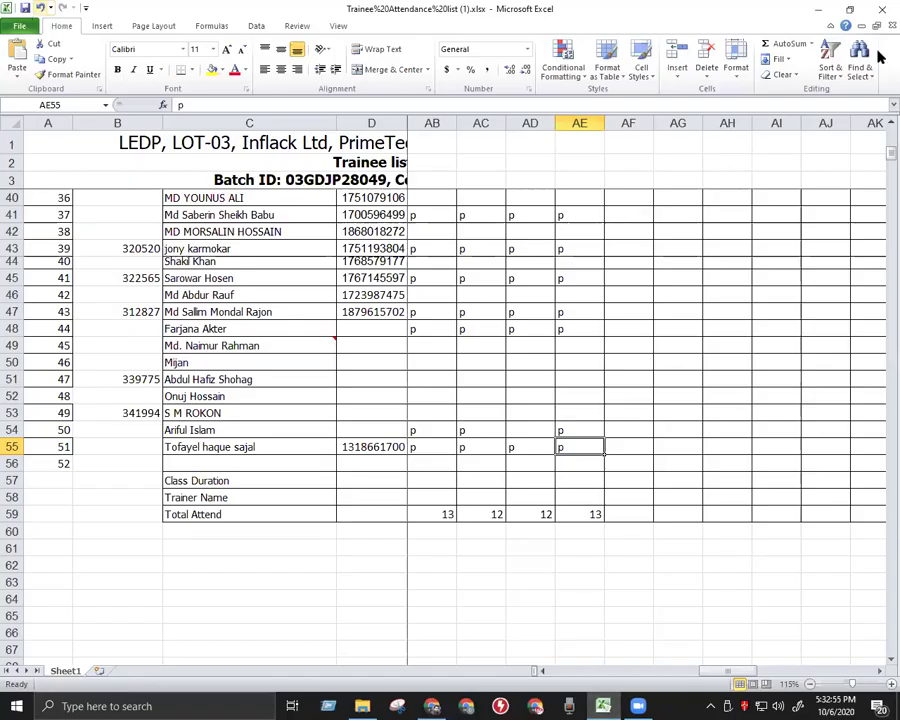
# Close the trainee attendance workbook, put the browser away, and open the HW.xlsx workbook
pyautogui.click(816, 12)
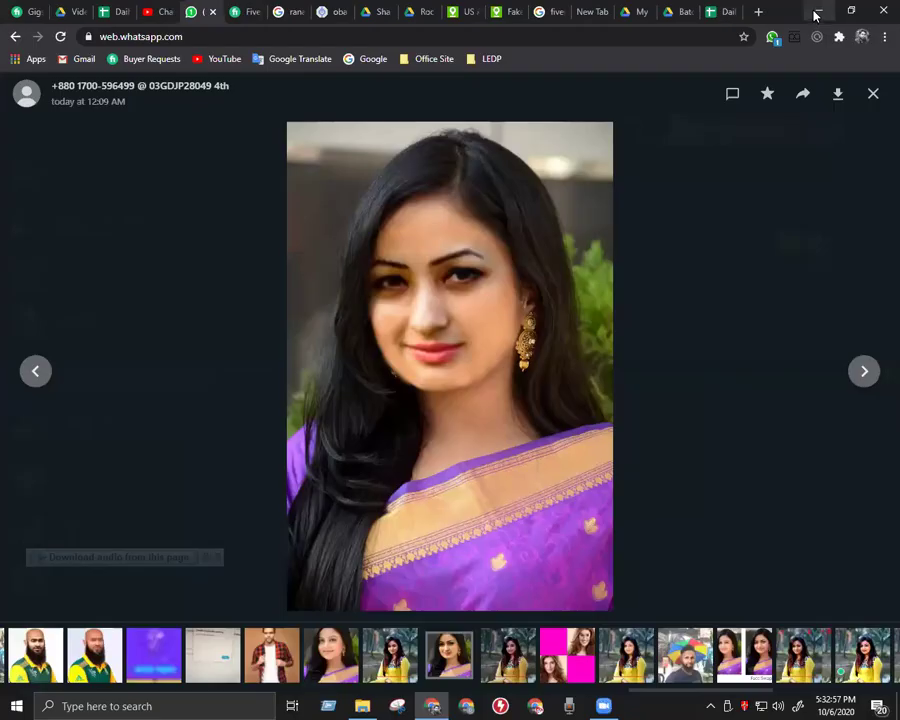
pyautogui.click(882, 9)
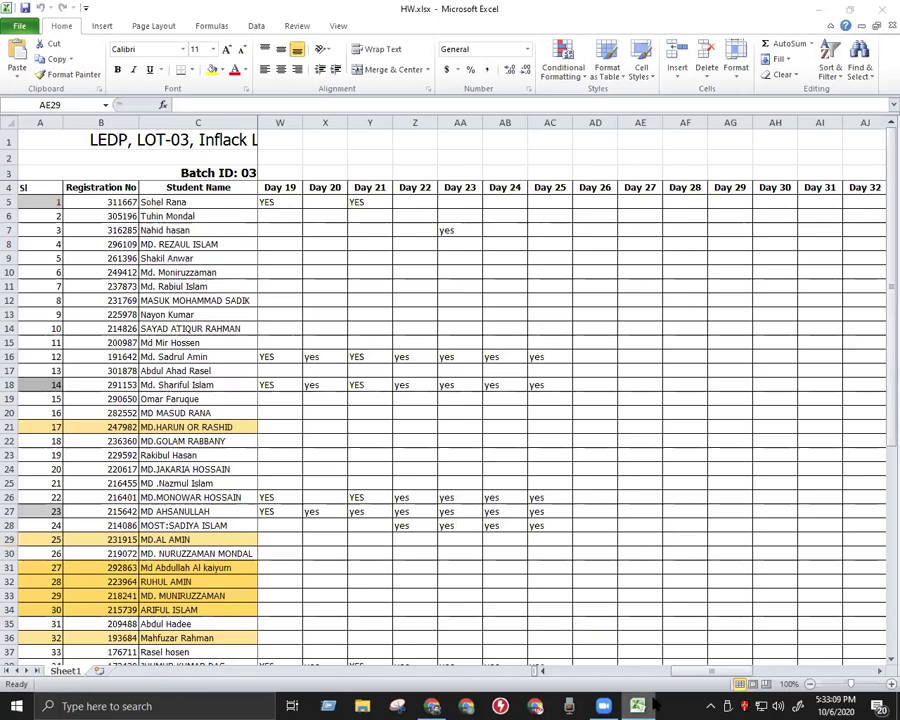
# Check the sender of the open portrait on WhatsApp and enter yes for that trainee's Day 26 homework in AD41 of HW.xlsx
pyautogui.click(432, 706)
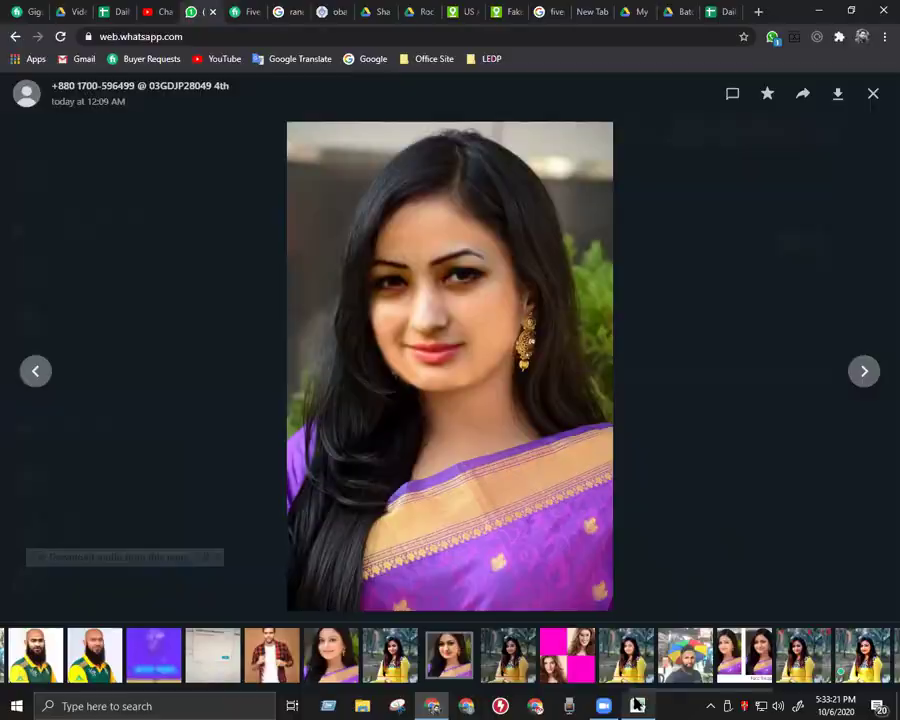
pyautogui.click(639, 706)
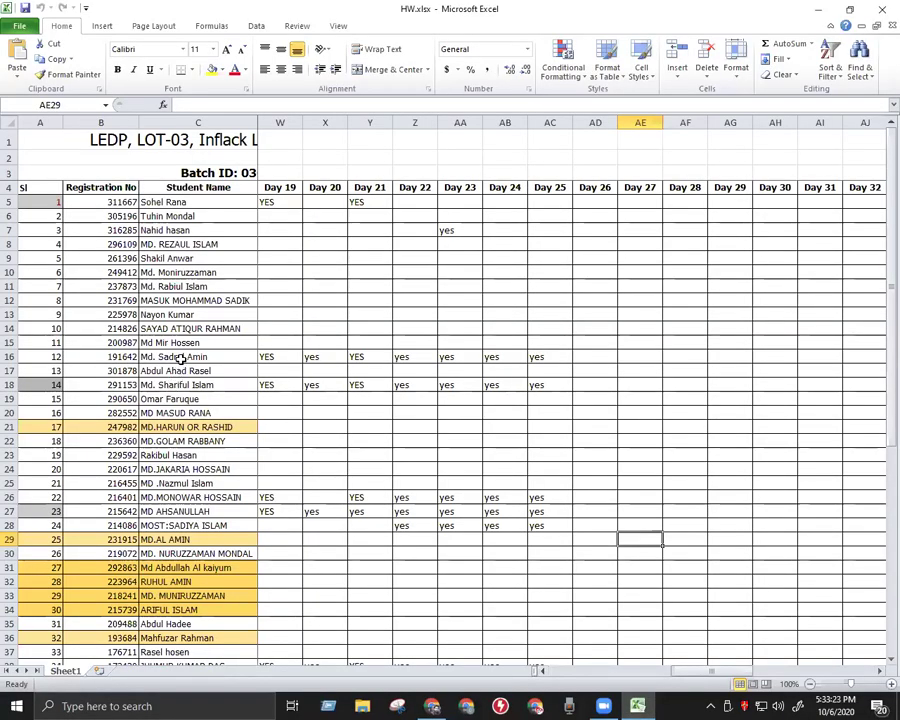
pyautogui.click(232, 524)
pyautogui.scroll(-3, 230, 525)
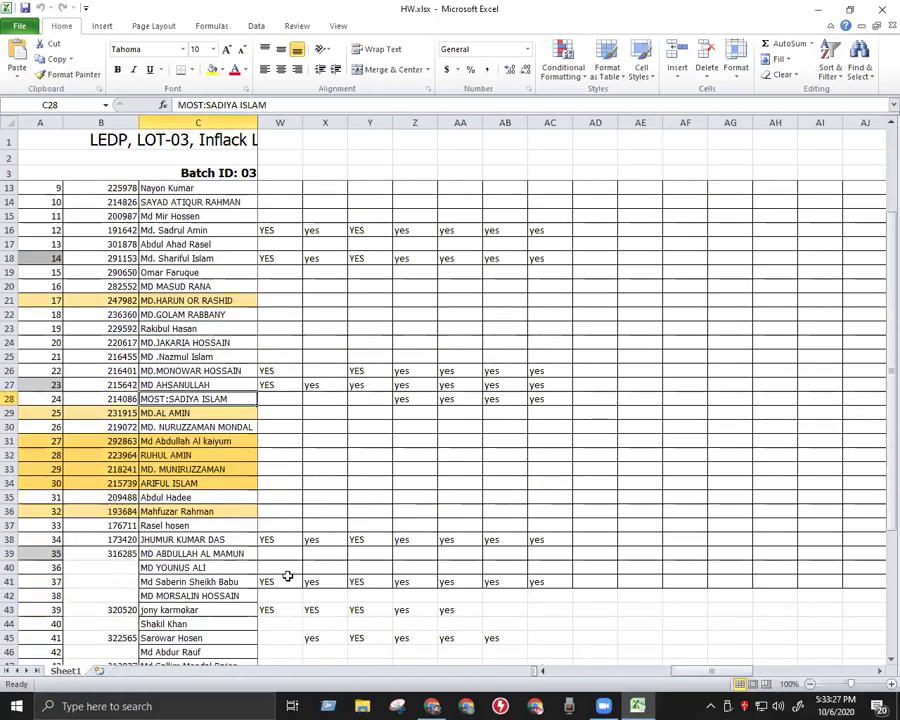
pyautogui.click(586, 581)
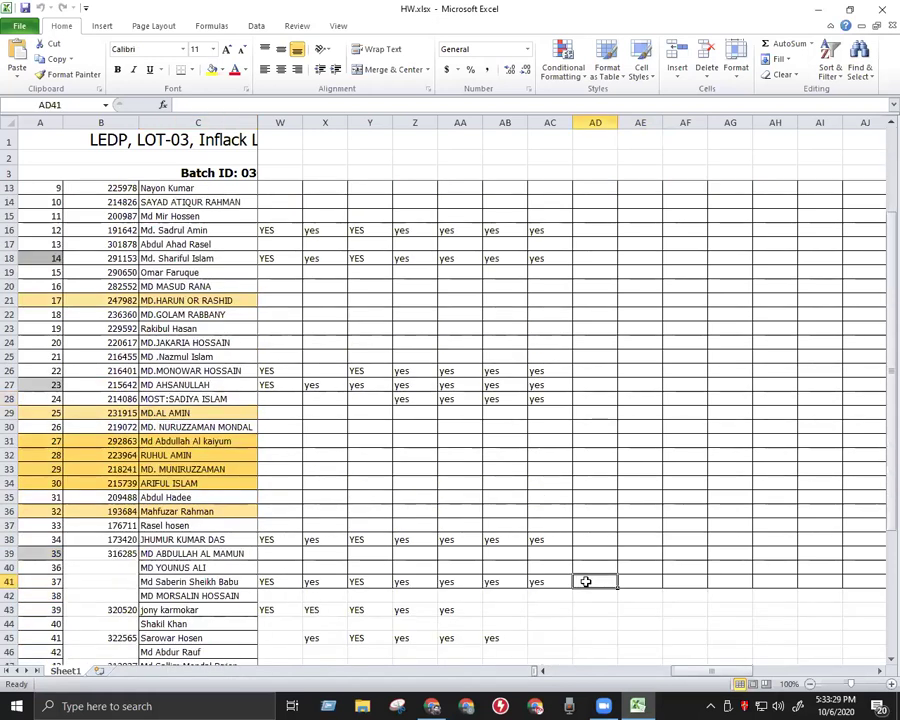
pyautogui.write('yes')
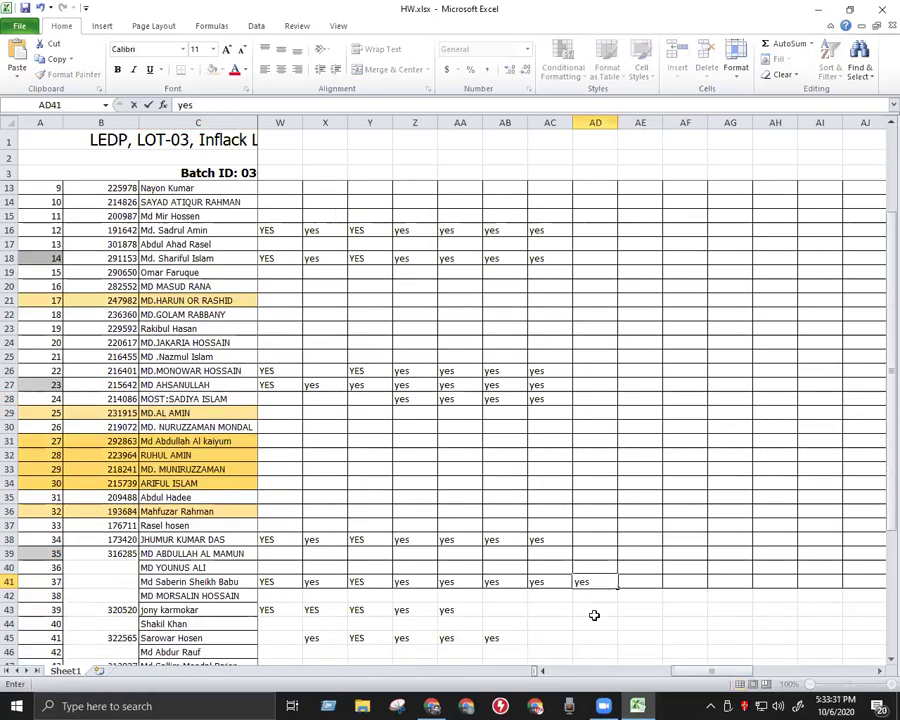
pyautogui.click(594, 615)
# Compare the next WhatsApp homework image with the original yellow-dress photo, and enter yes for its sender's Day 26 homework in AD18 of HW.xlsx
pyautogui.click(432, 706)
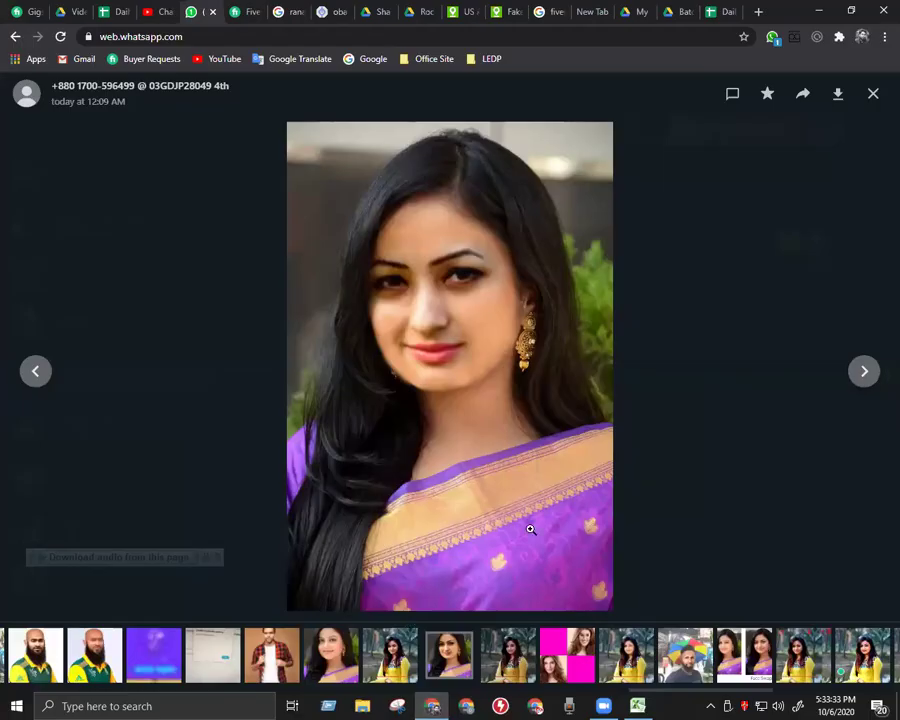
pyautogui.click(864, 374)
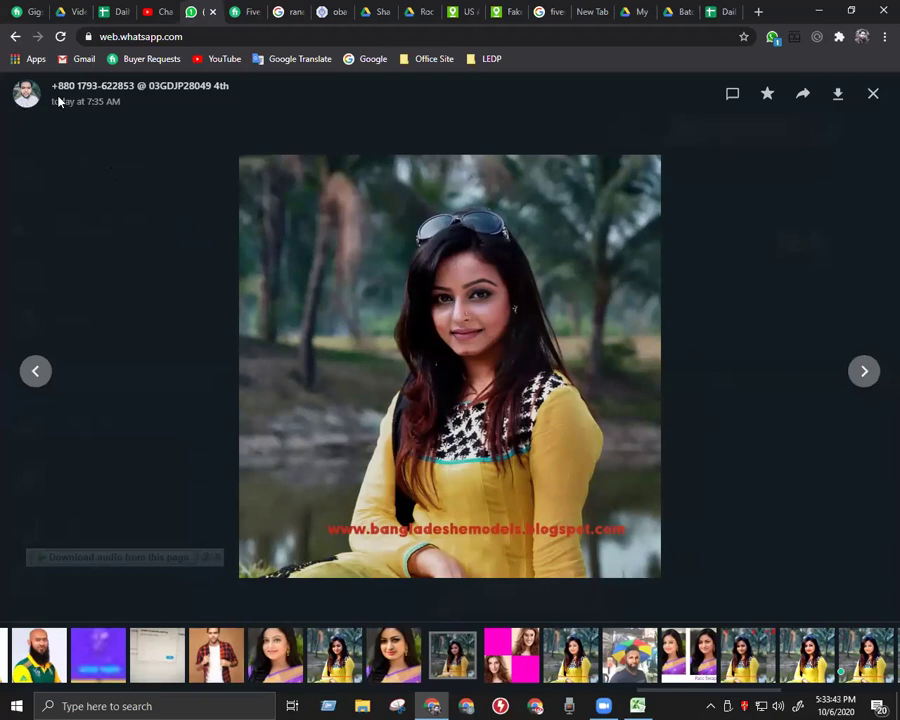
pyautogui.press('Left')
pyautogui.press('Left')
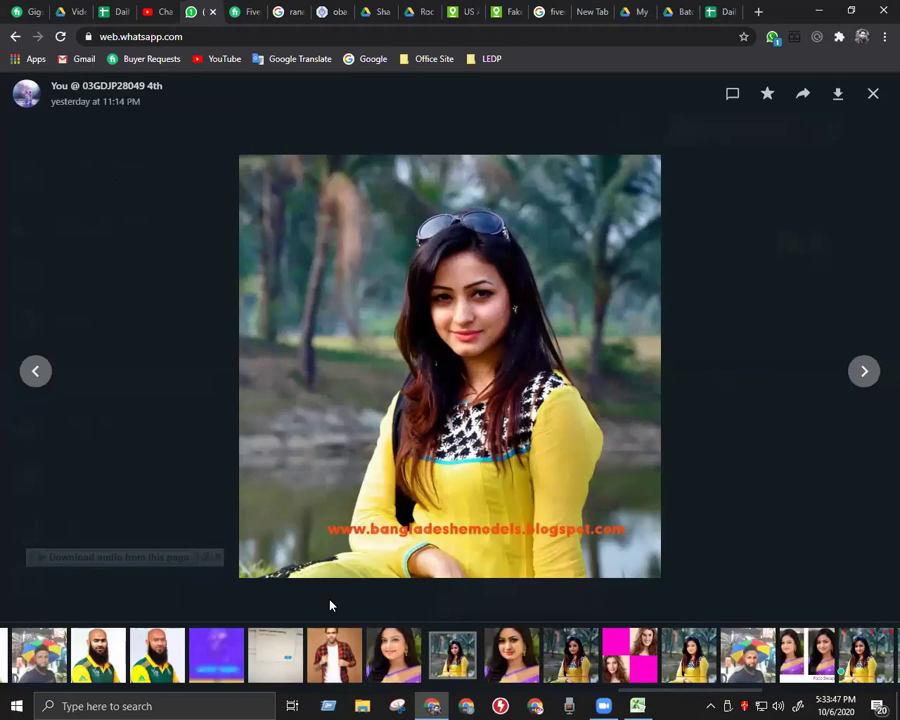
pyautogui.press('Right')
pyautogui.press('Right')
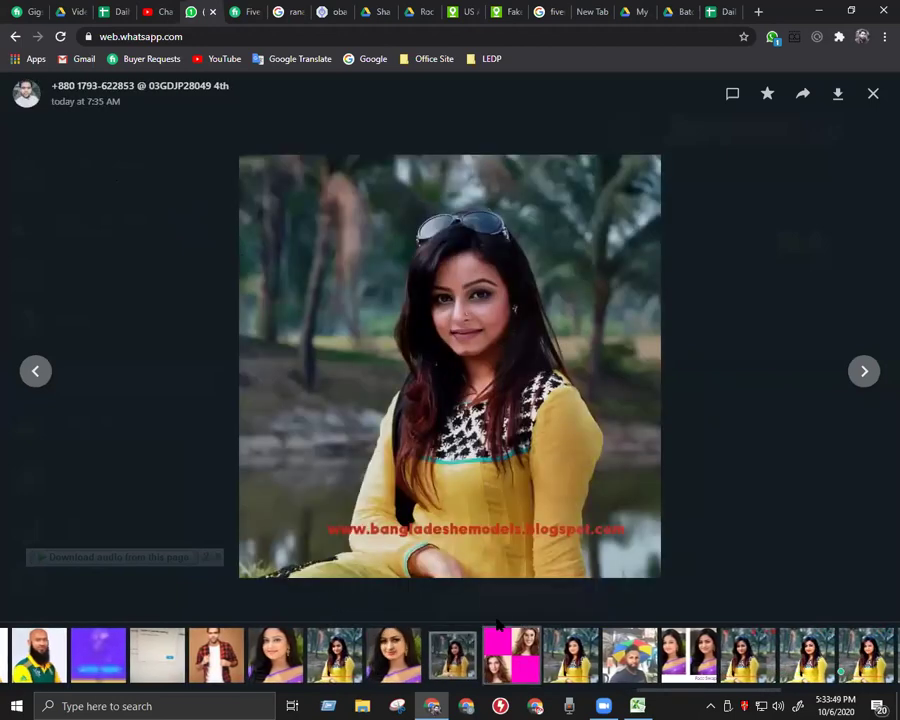
pyautogui.click(637, 706)
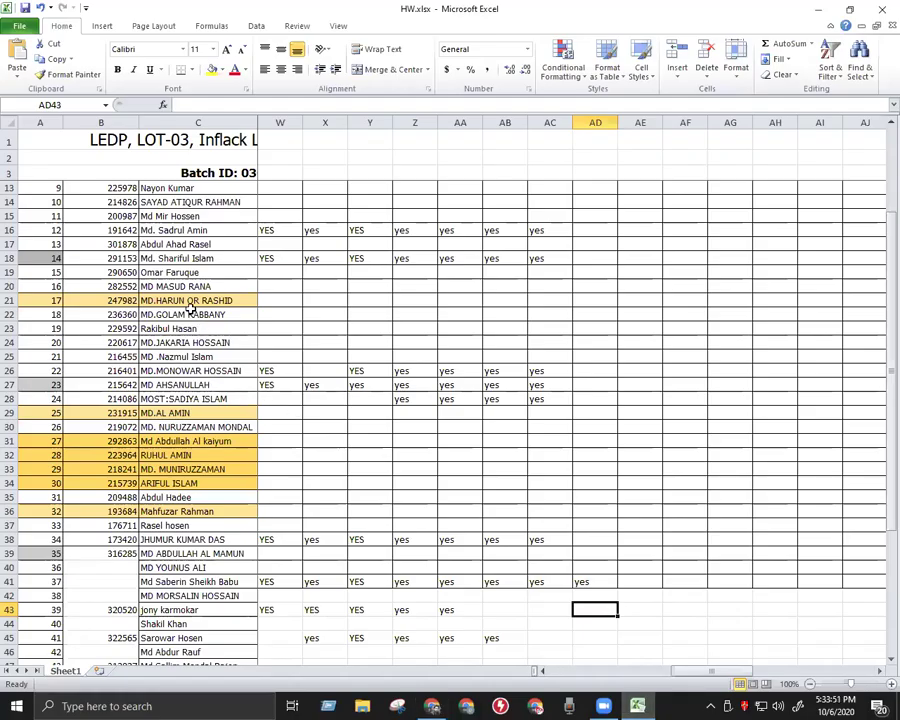
pyautogui.click(580, 260)
pyautogui.write('s')
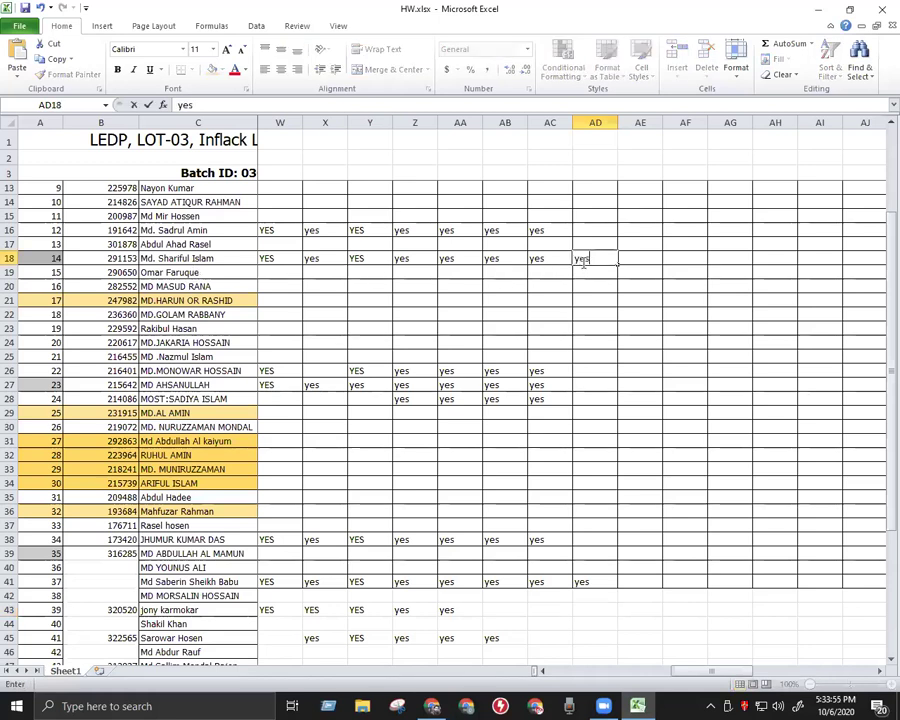
pyautogui.click(580, 285)
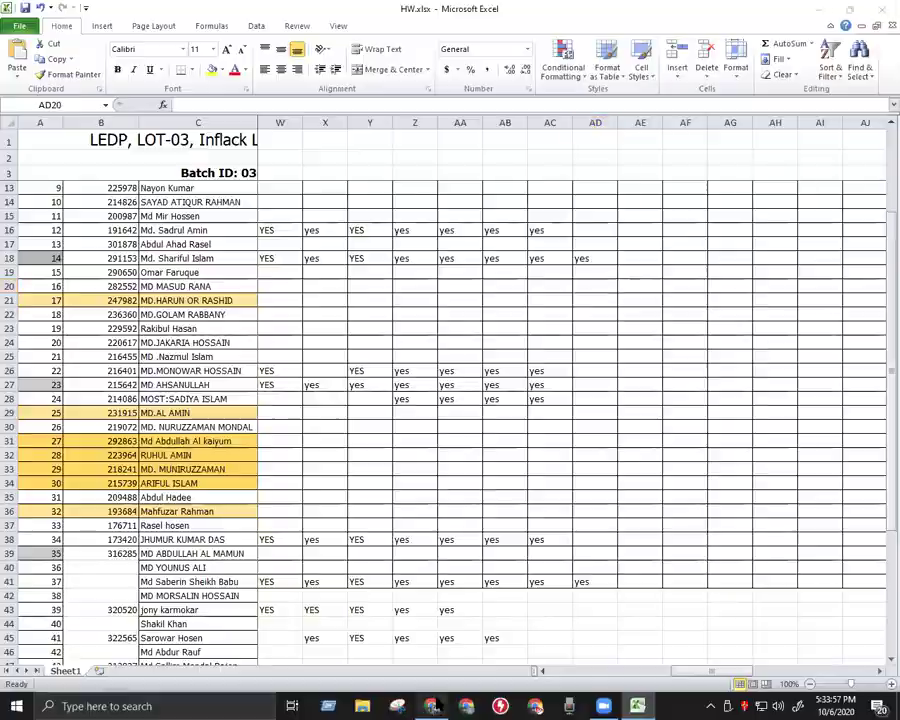
# Inspect the magenta-checkered face swap submission on WhatsApp and enter yes for its sender under Day 26 in AD16 of HW.xlsx
pyautogui.click(432, 706)
pyautogui.click(860, 372)
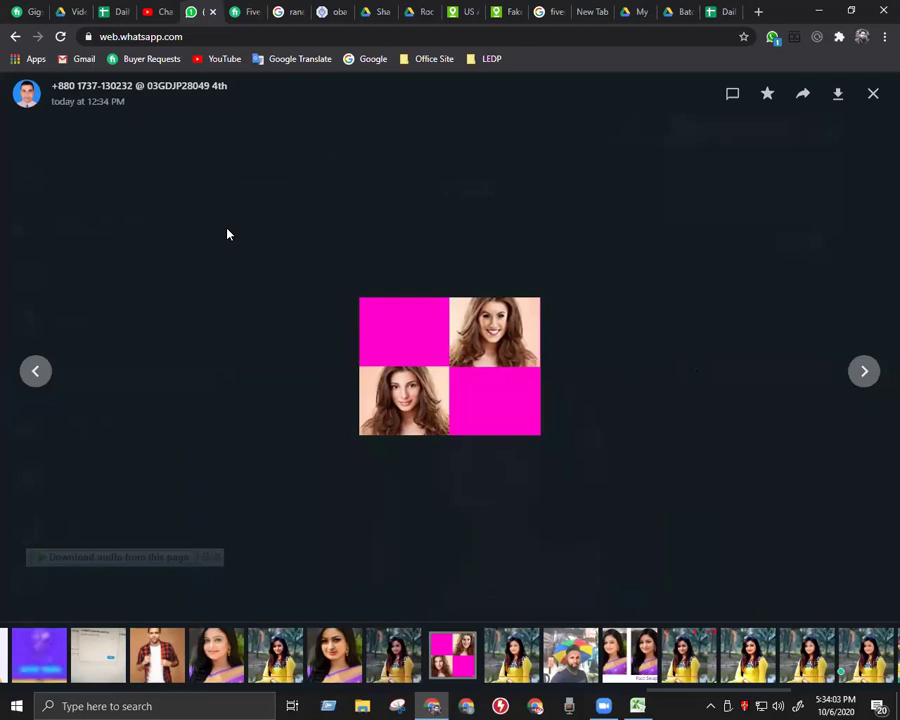
pyautogui.click(508, 341)
pyautogui.click(555, 312)
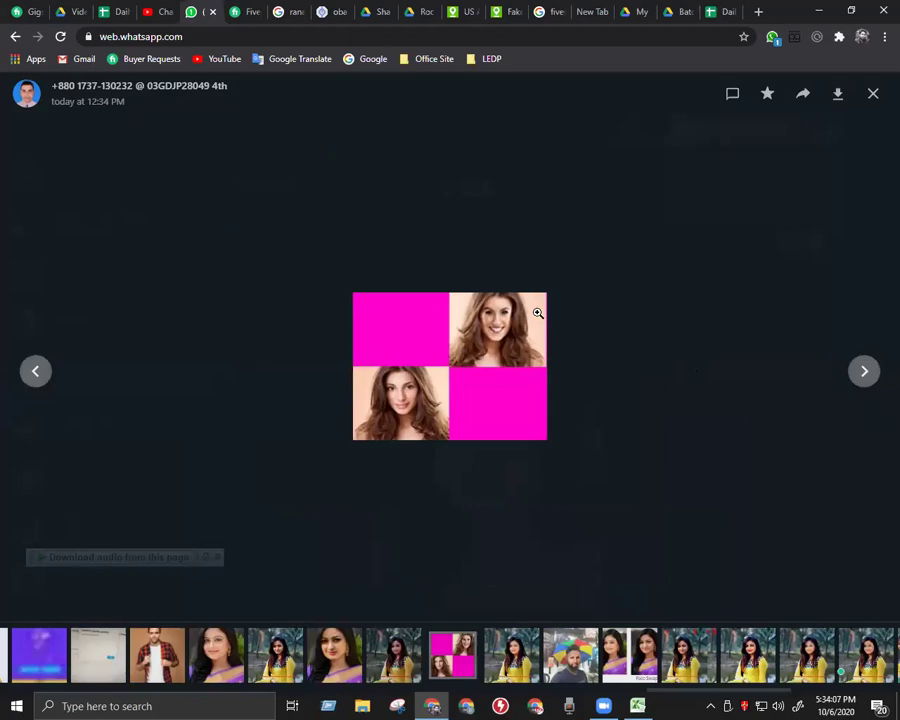
pyautogui.click(640, 706)
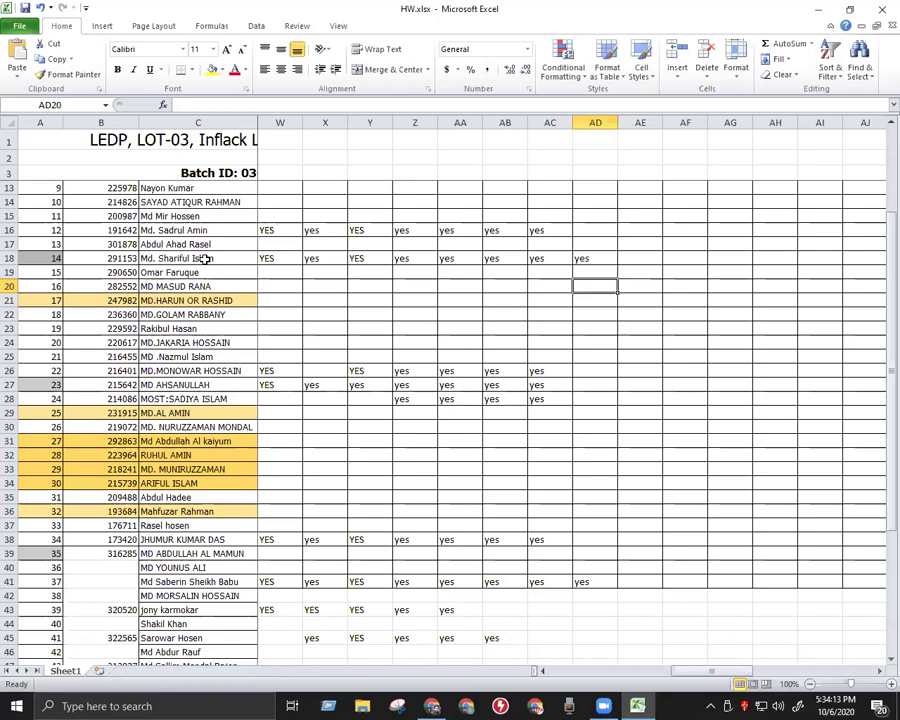
pyautogui.click(597, 233)
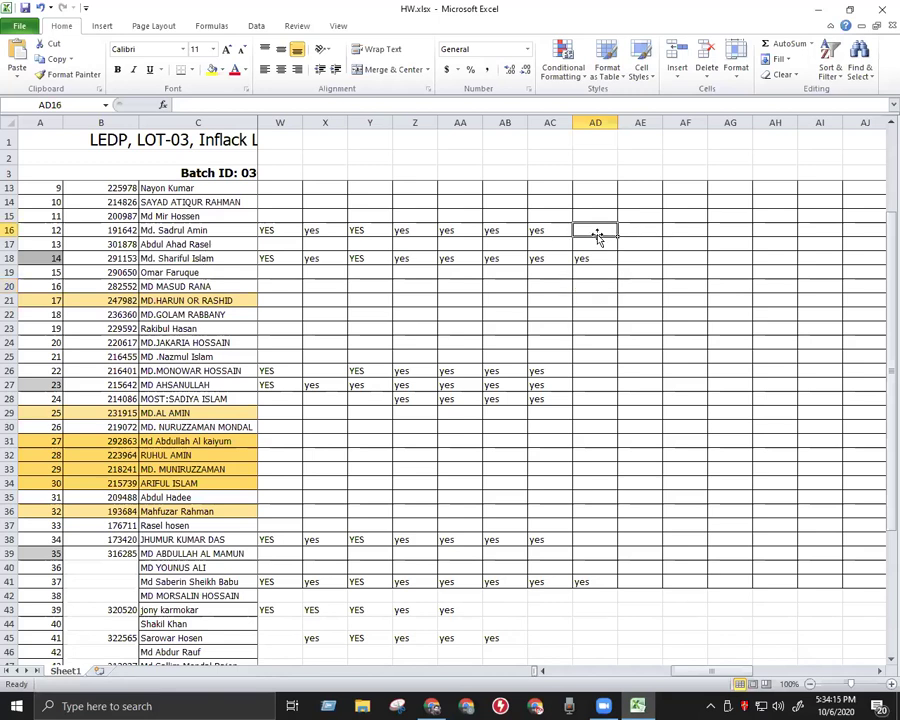
pyautogui.write('yes')
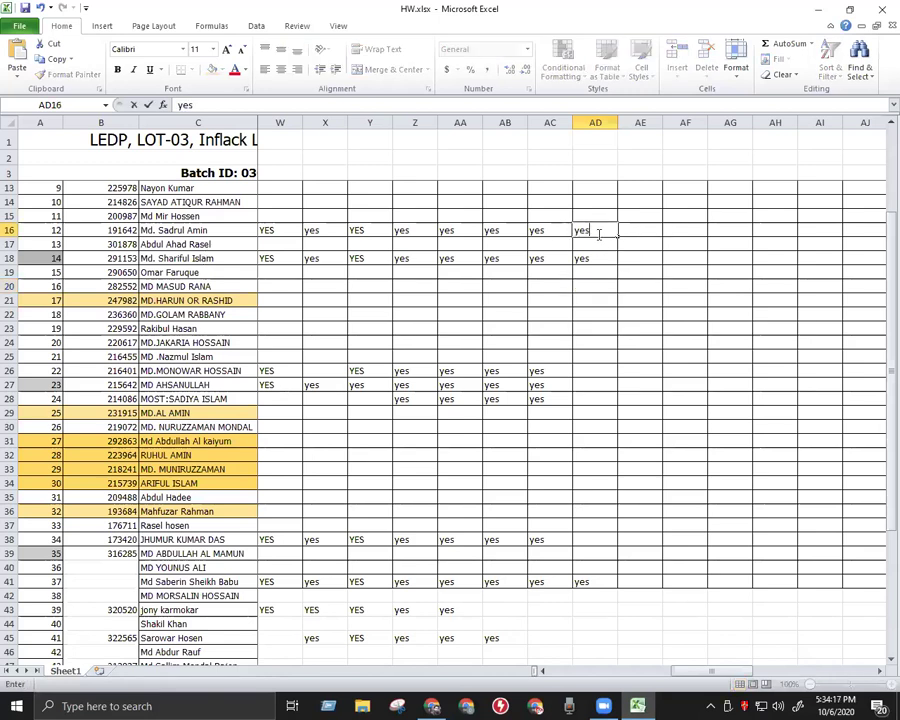
# View the 12:41 PM yellow-dress submission on WhatsApp and enter yes for its sender under Day 26 in AD48 of HW.xlsx
pyautogui.hotkey('alt', 'Tab')
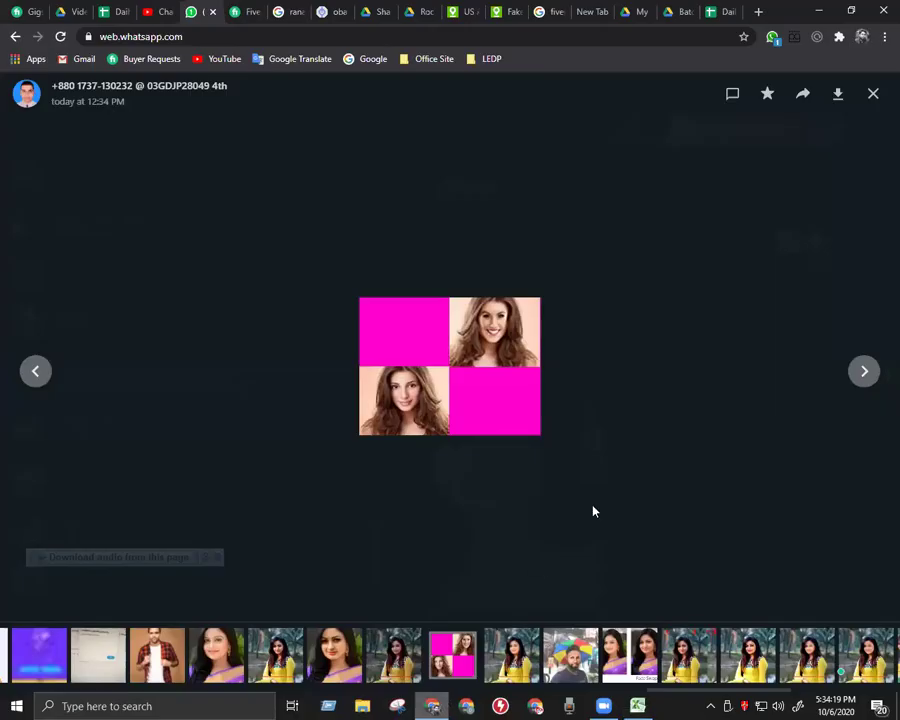
pyautogui.click(862, 373)
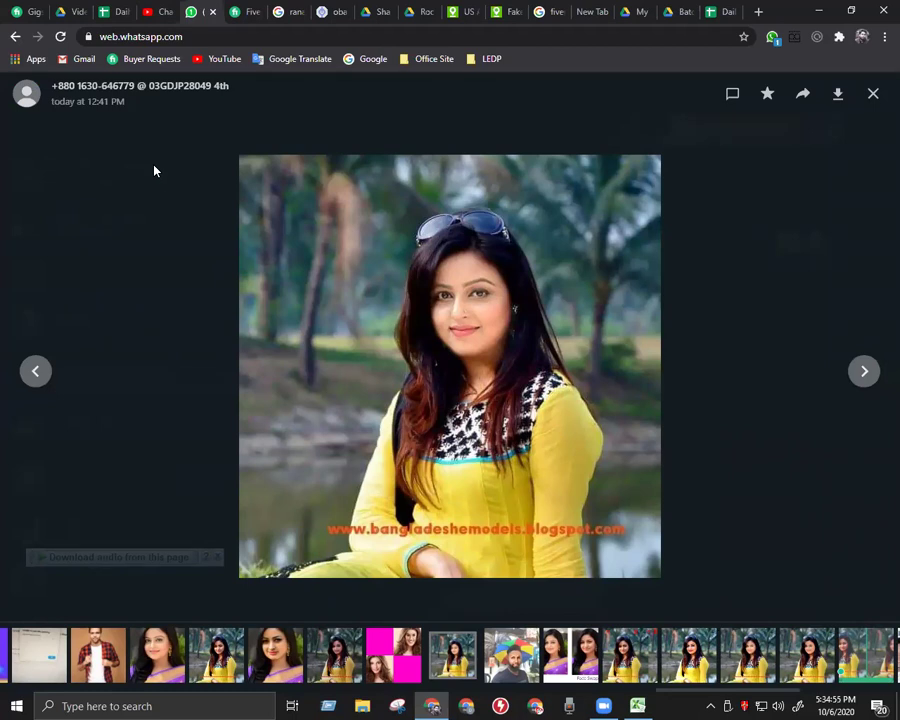
pyautogui.click(637, 706)
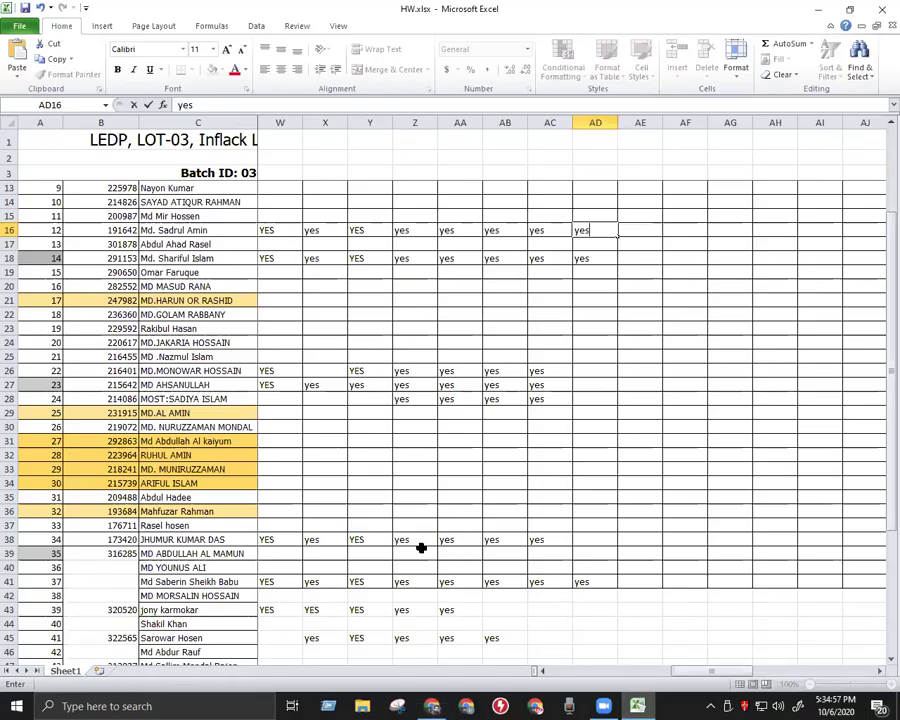
pyautogui.scroll(-2, 75, 566)
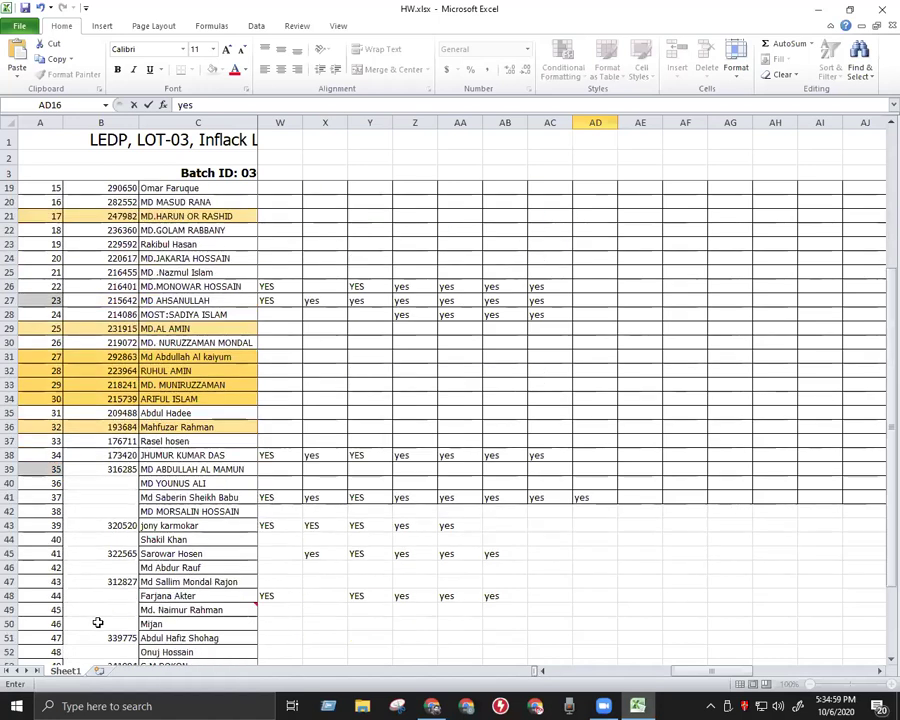
pyautogui.click(594, 593)
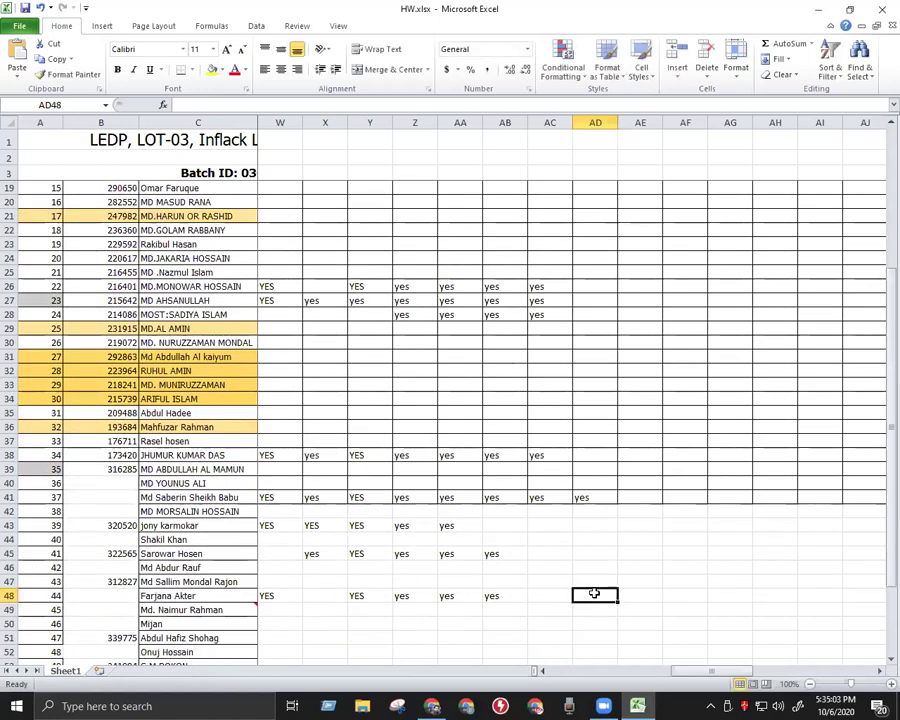
pyautogui.write('yes')
pyautogui.click(616, 624)
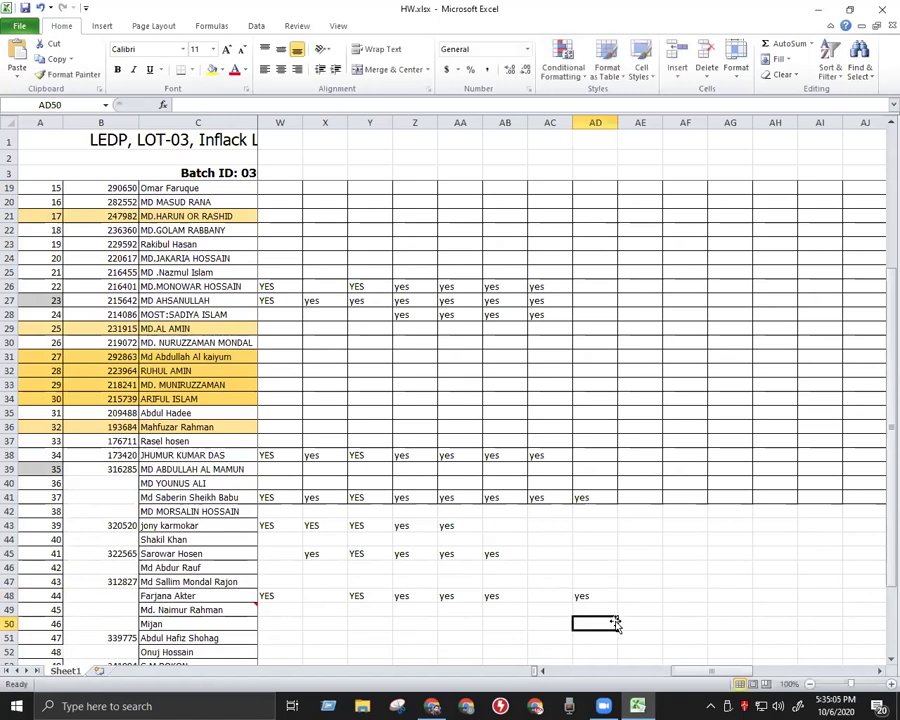
# Review the umbrella-hat and Face Swap submissions on WhatsApp, and enter yes for the Face Swap sender under Day 26 in AD38 of HW.xlsx
pyautogui.hotkey('alt', 'Tab')
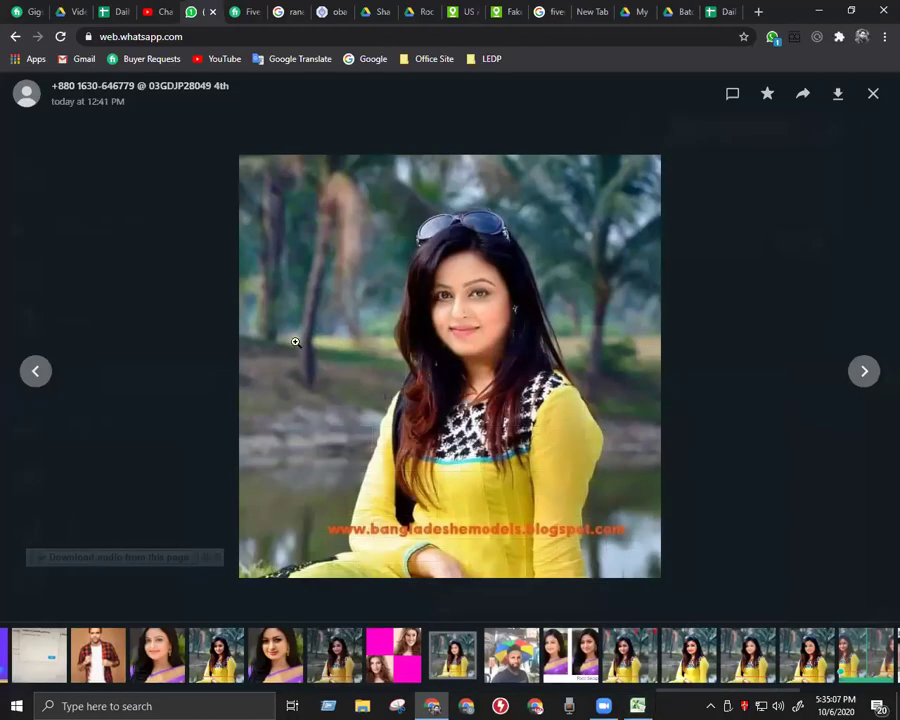
pyautogui.click(863, 375)
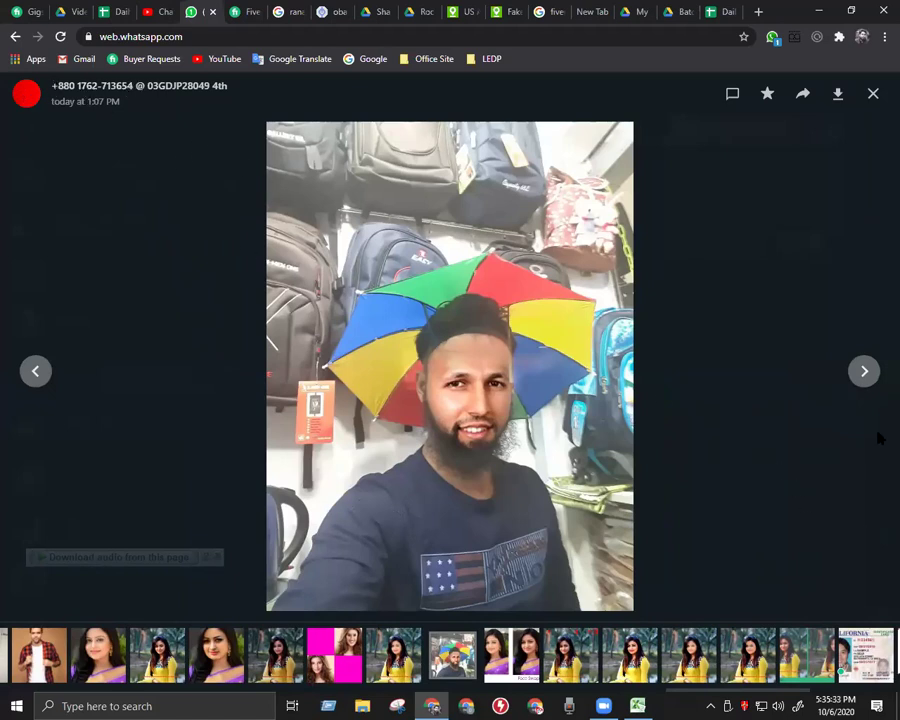
pyautogui.click(866, 385)
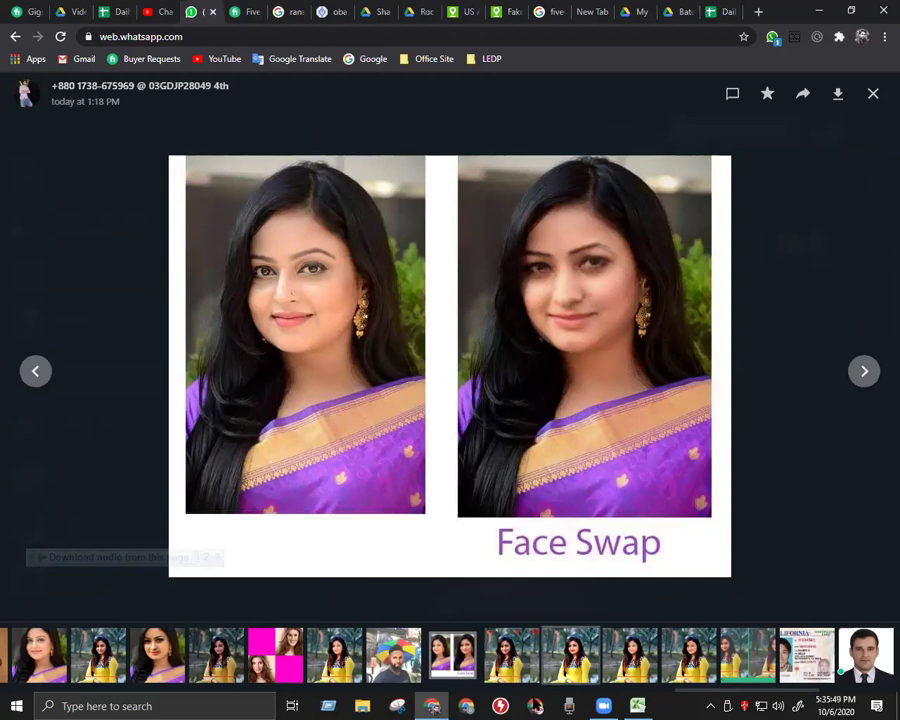
pyautogui.click(636, 705)
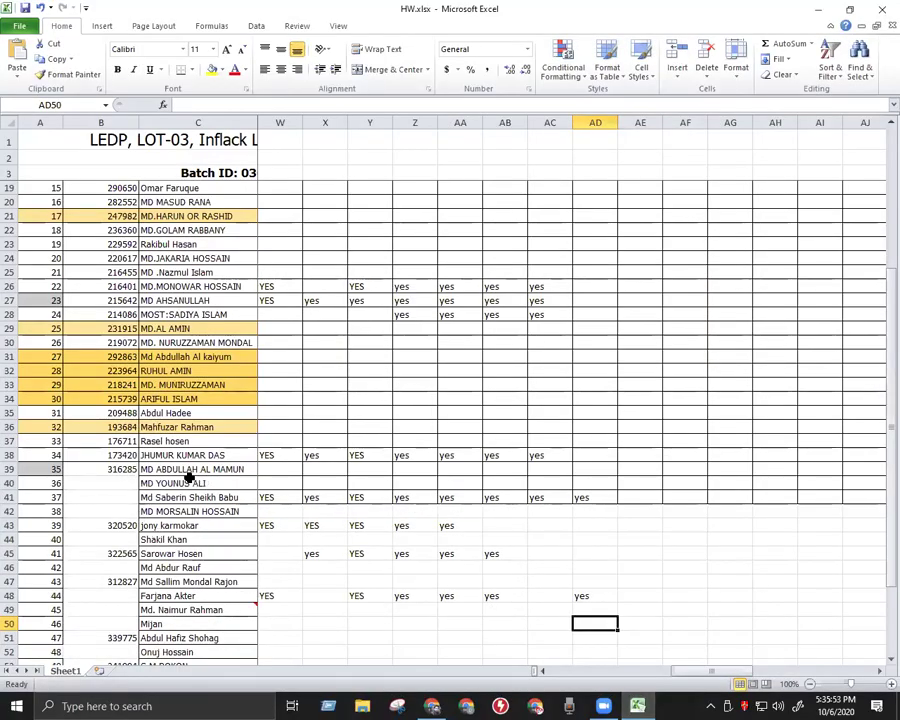
pyautogui.click(580, 453)
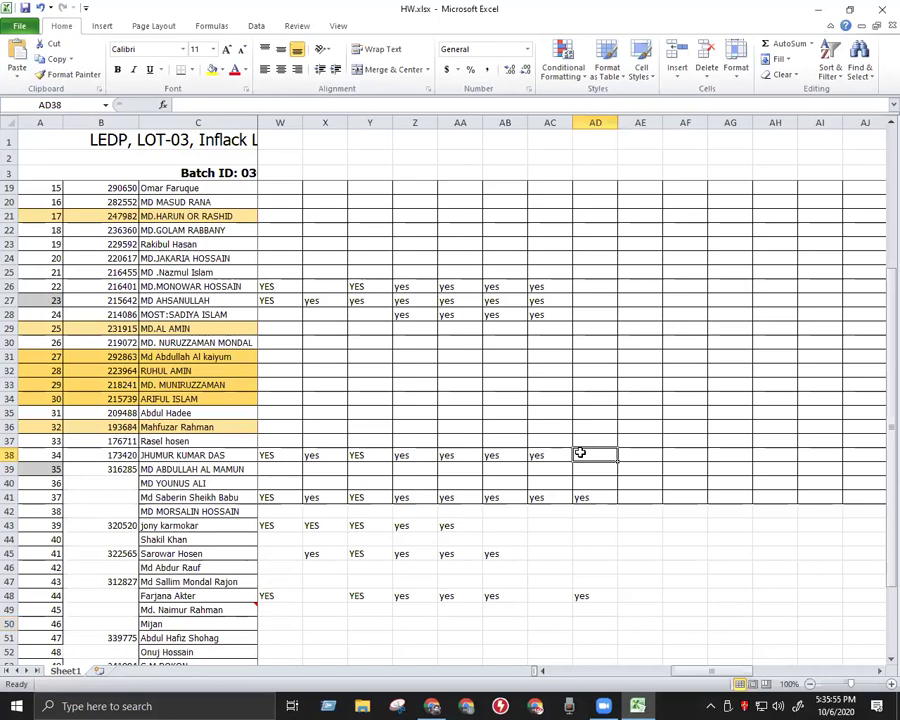
pyautogui.write('y')
pyautogui.write('w')
pyautogui.write('es')
pyautogui.click(645, 525)
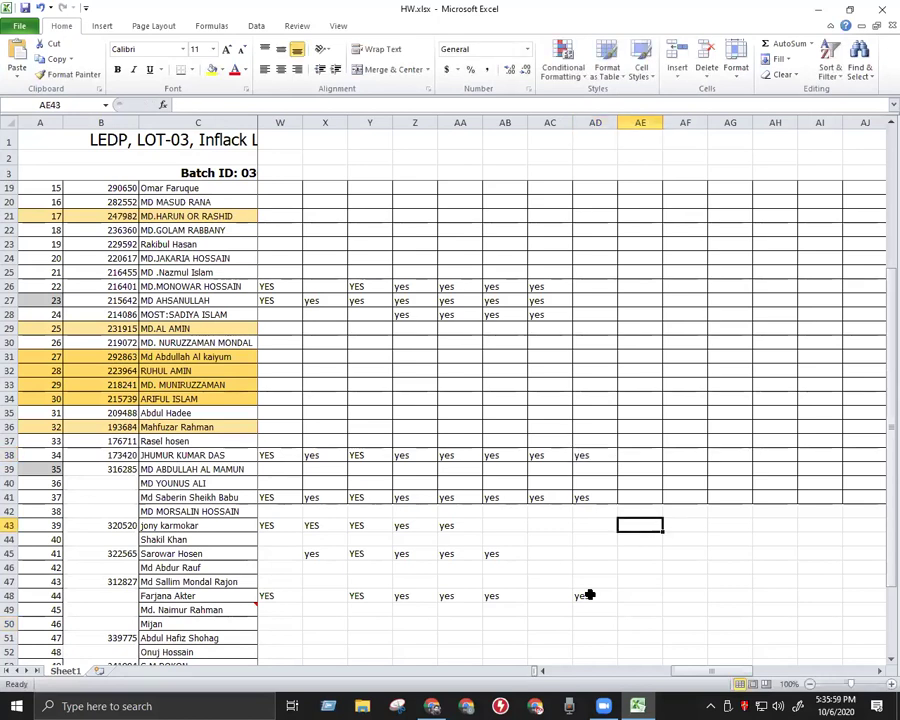
# Review the three-image face swap submission on WhatsApp and enter yes for its sender under Day 26 in AD43 of HW.xlsx
pyautogui.hotkey('alt', 'Tab')
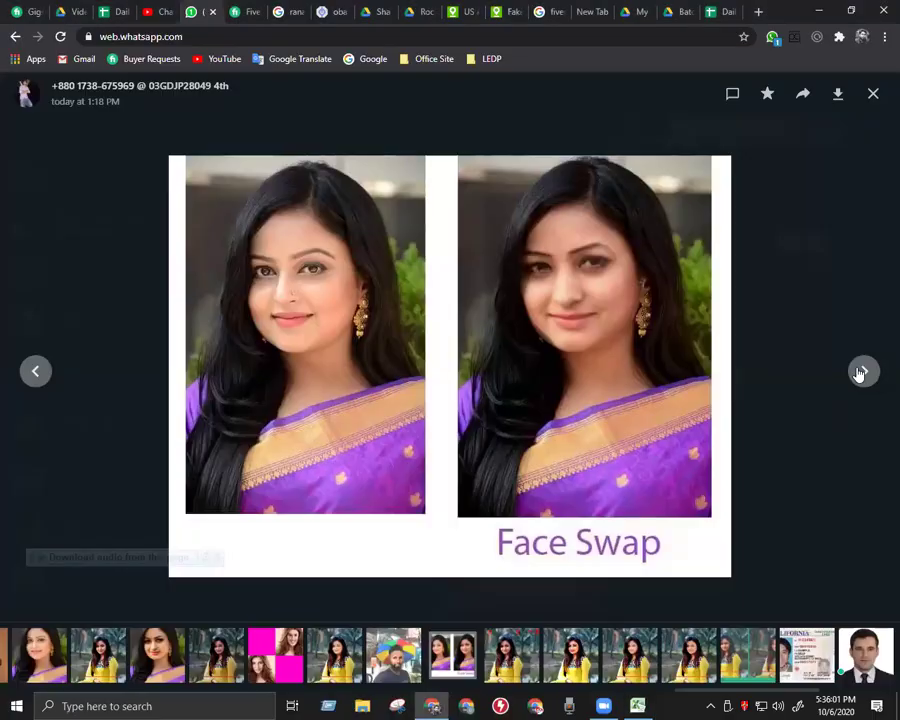
pyautogui.click(862, 372)
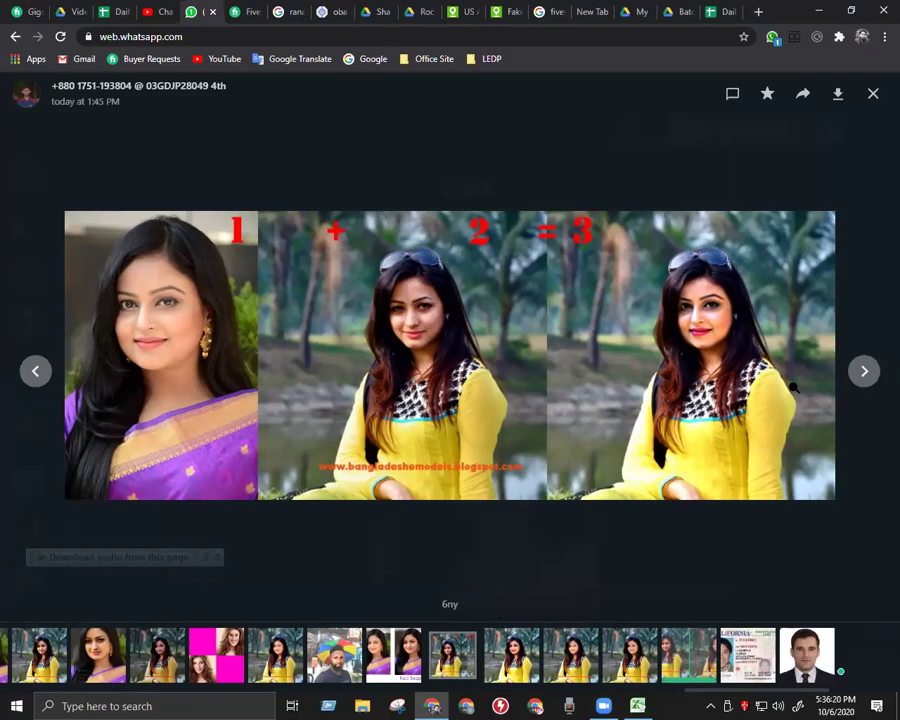
pyautogui.hotkey('alt', 'Tab')
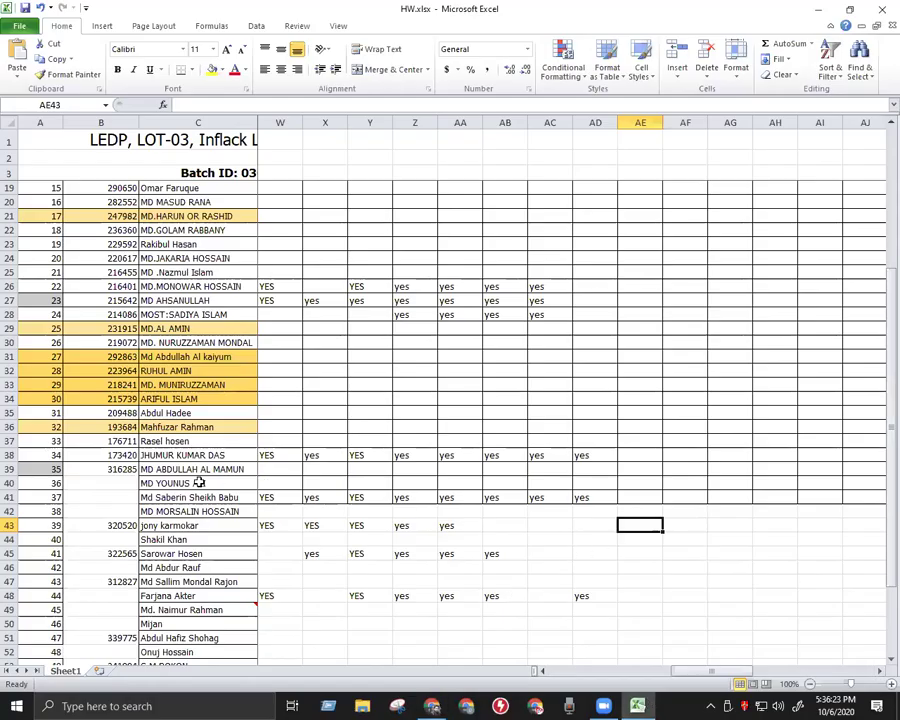
pyautogui.click(590, 527)
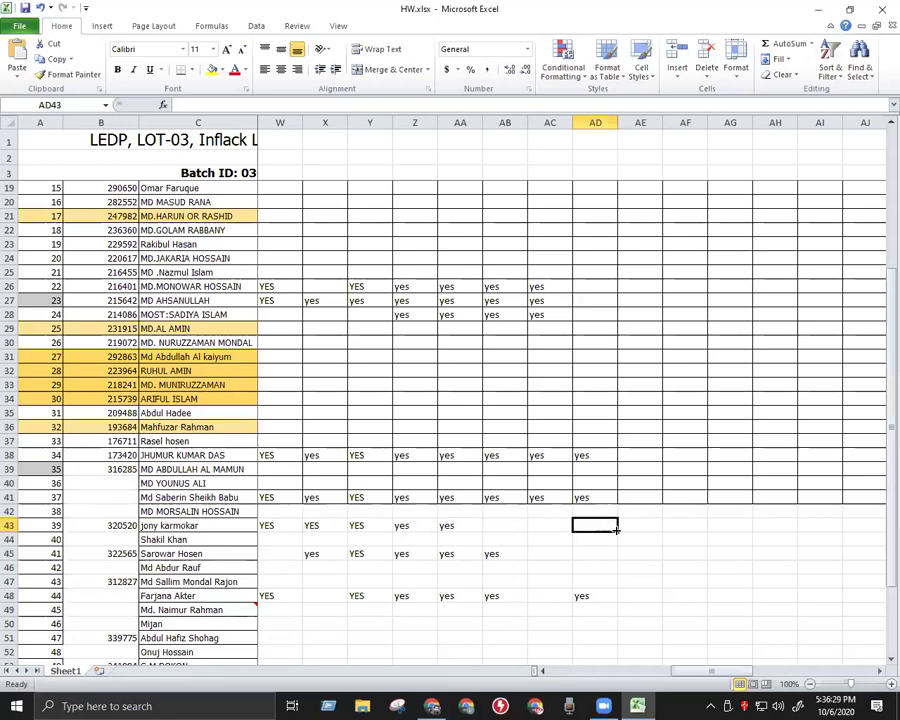
pyautogui.write('yes')
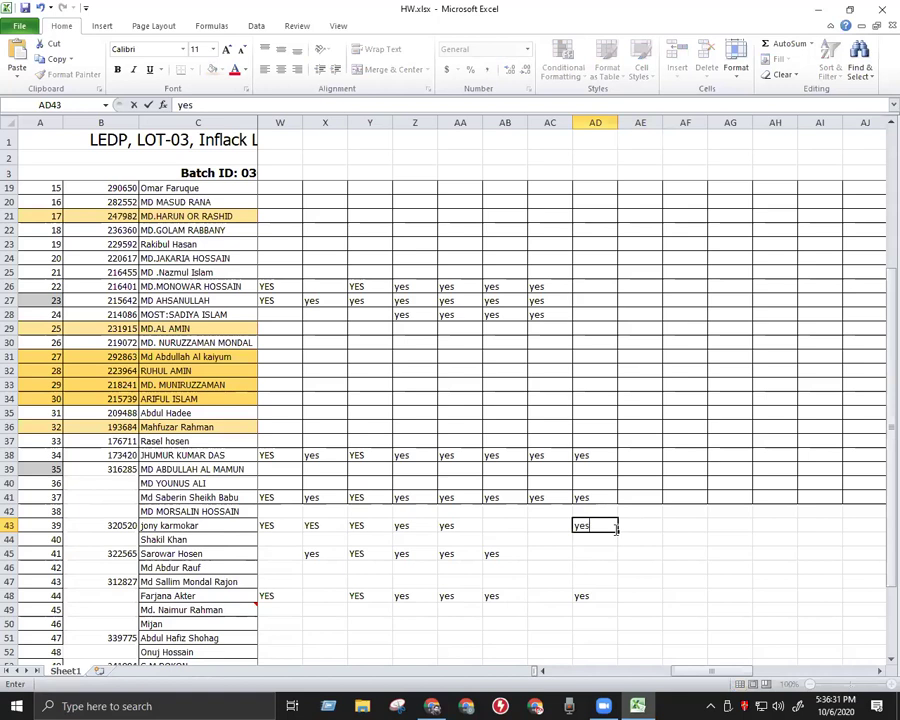
pyautogui.click(509, 527)
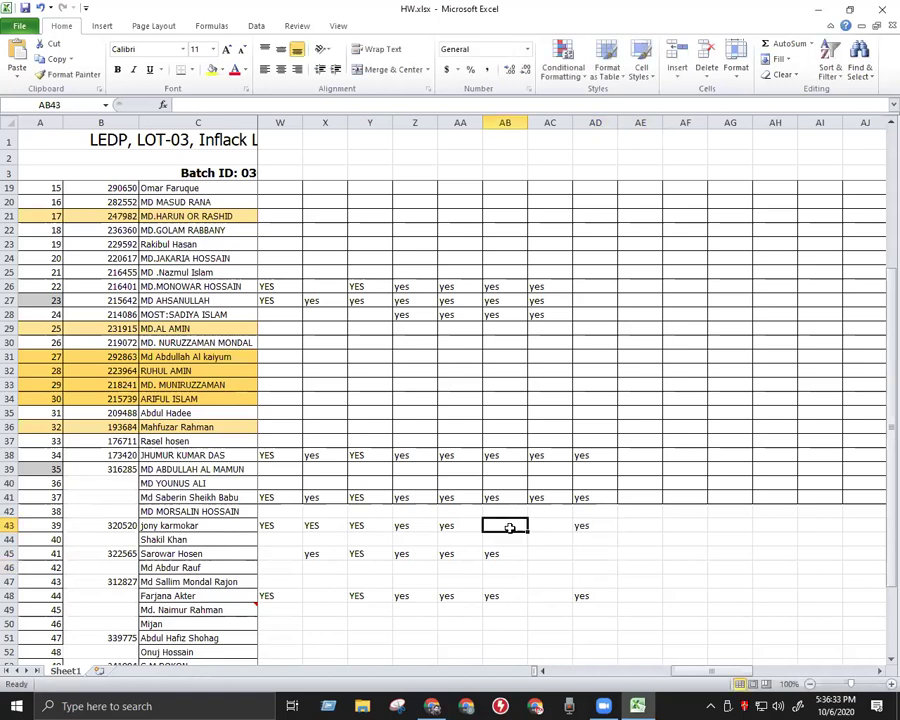
# Enter yes in AB43 and AC43 for the trainee in row 43 to fill the two days before Day 26
pyautogui.write('yes')
pyautogui.click(551, 522)
pyautogui.write('yes')
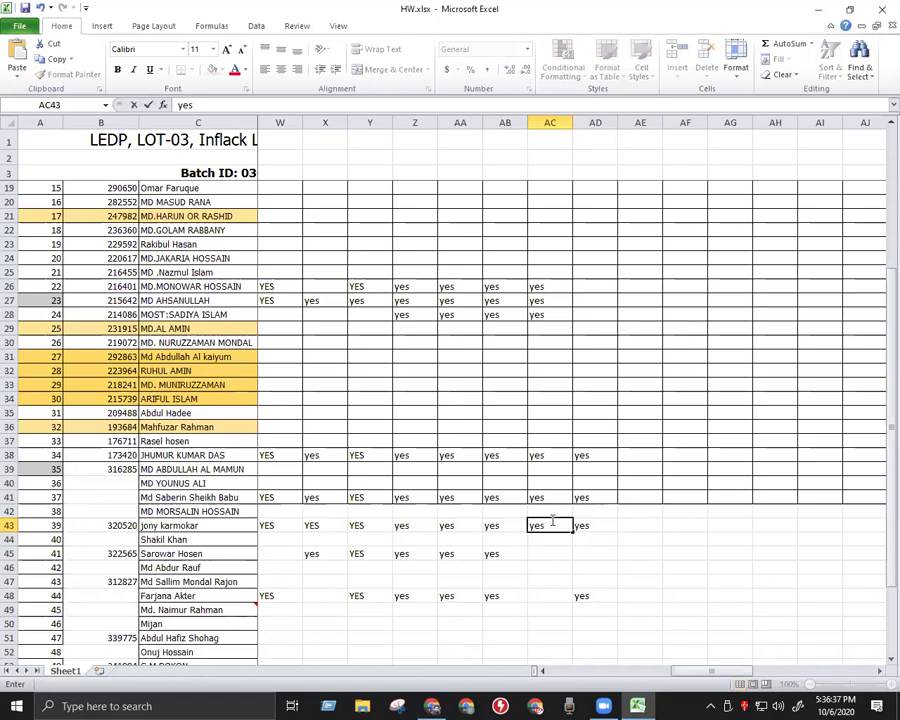
pyautogui.click(553, 549)
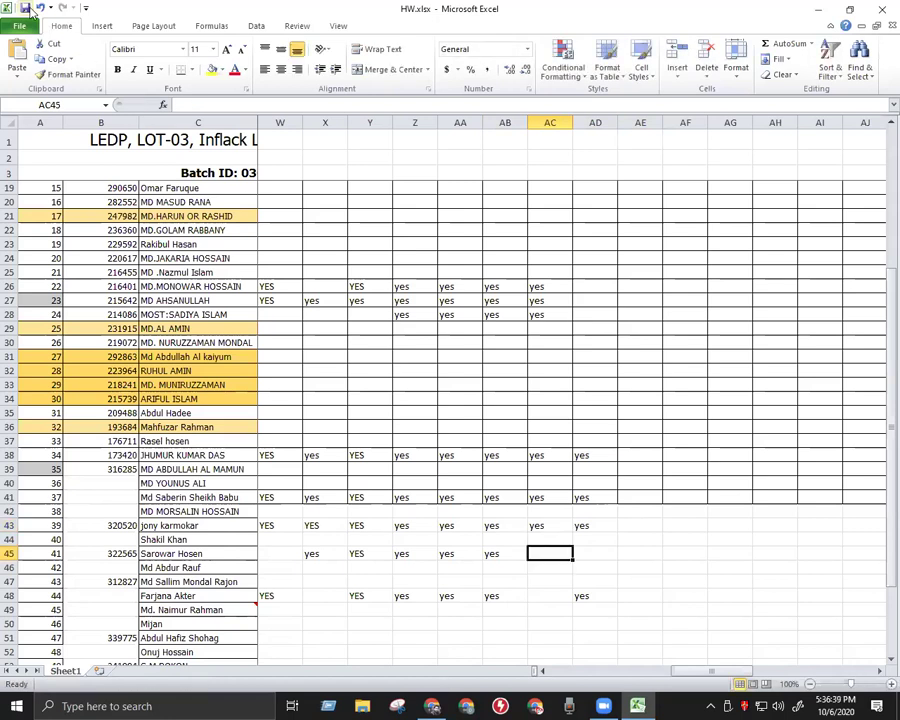
pyautogui.click(549, 526)
pyautogui.click(584, 552)
pyautogui.click(532, 524)
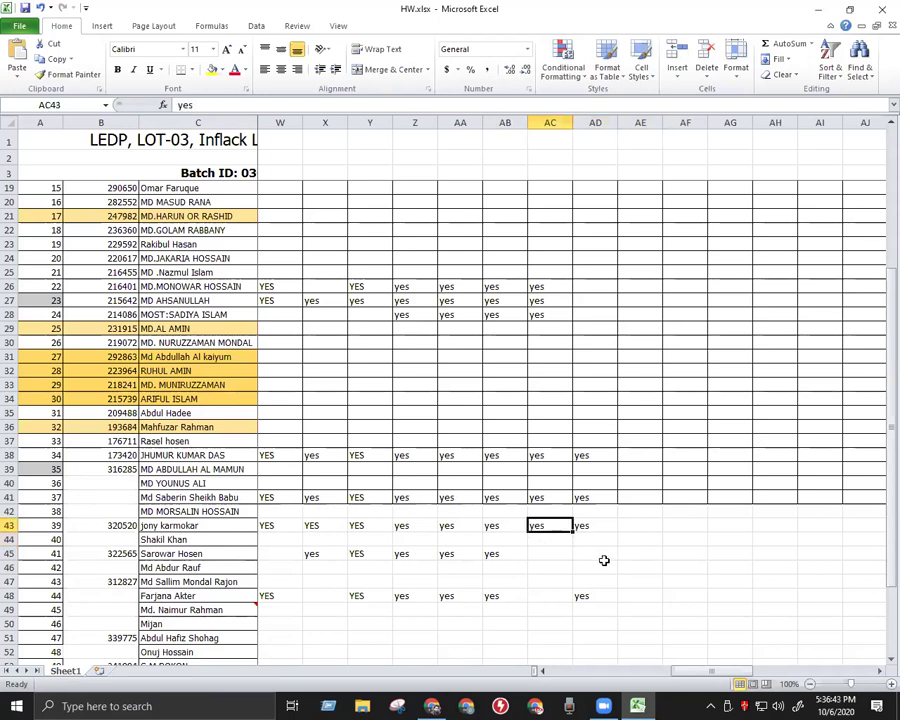
pyautogui.click(609, 564)
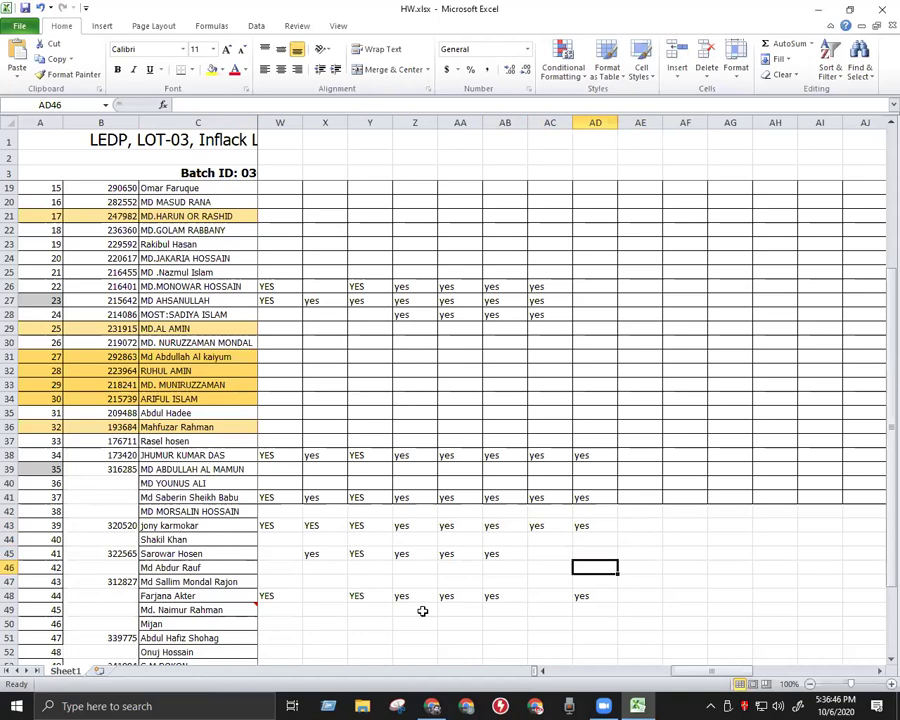
# Review the 1:46 PM and first 2:15 PM submissions on WhatsApp, and enter yes for the 2:15 PM sender in AD28 of HW.xlsx
pyautogui.click(432, 706)
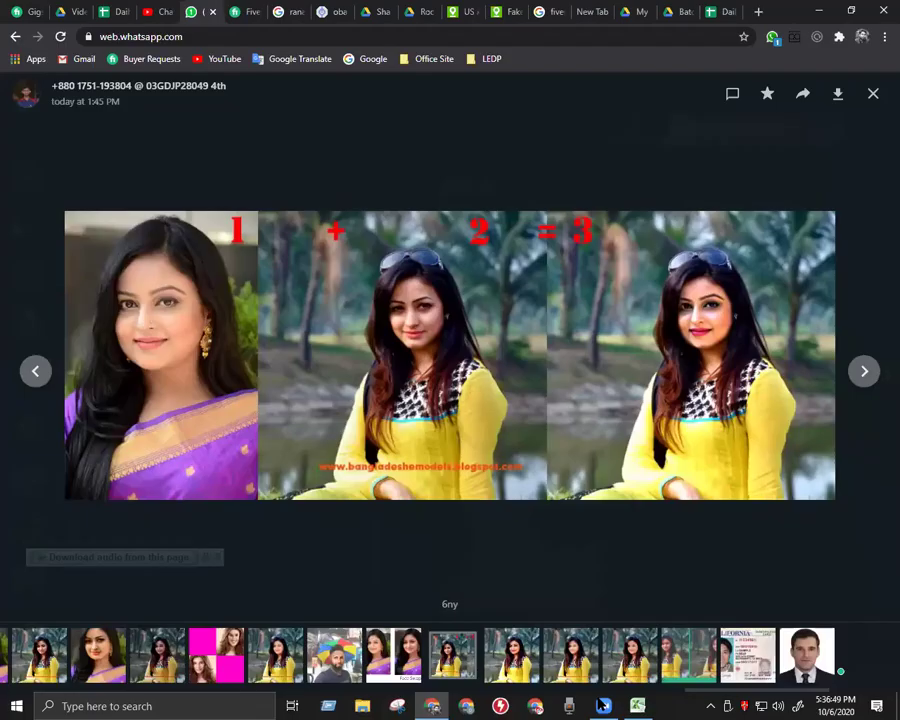
pyautogui.click(862, 372)
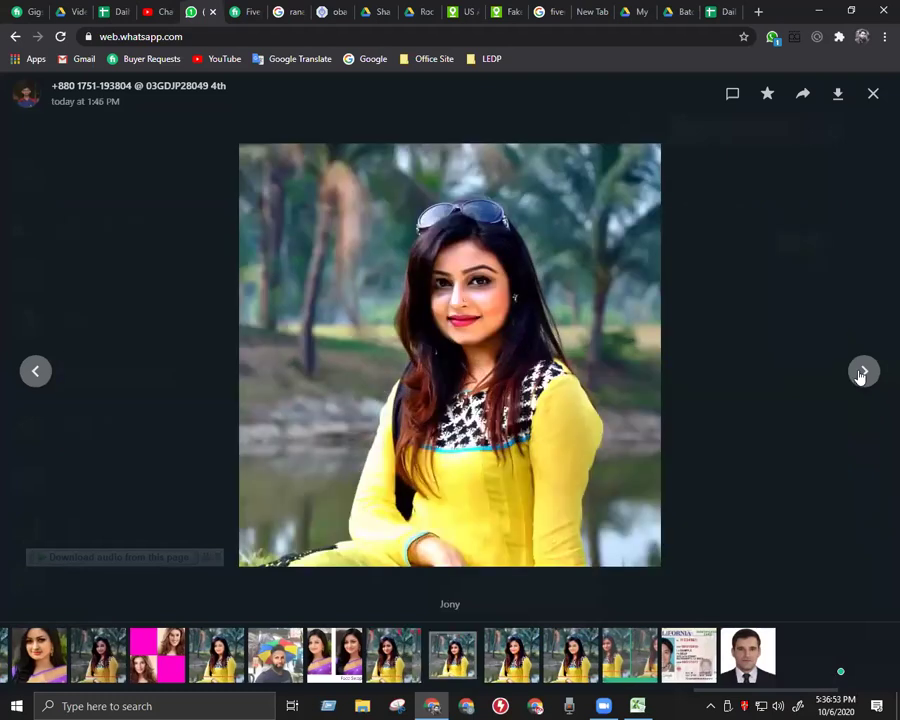
pyautogui.click(864, 372)
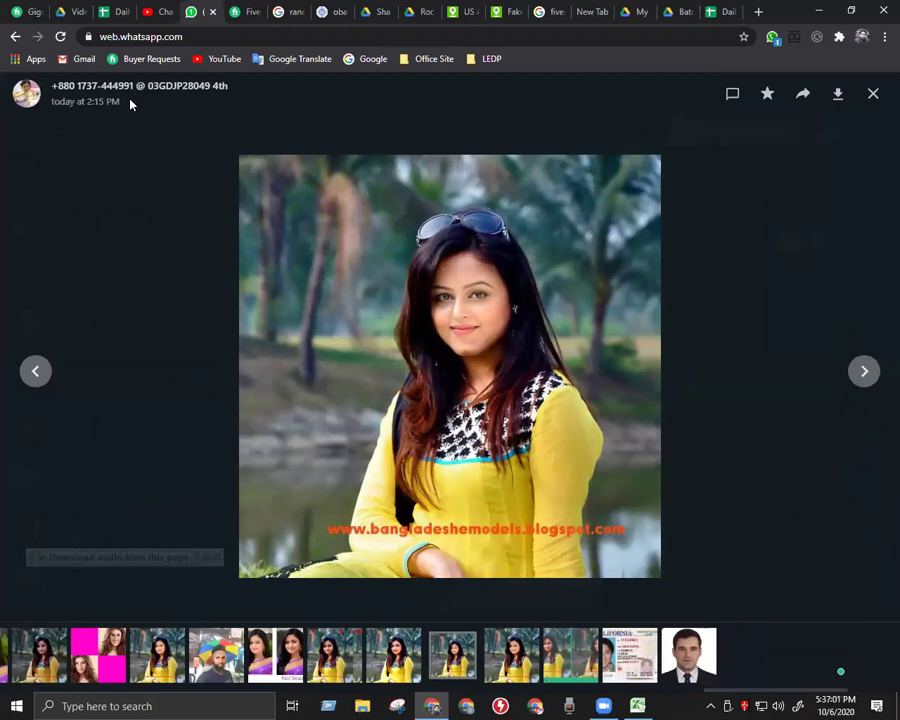
pyautogui.click(468, 322)
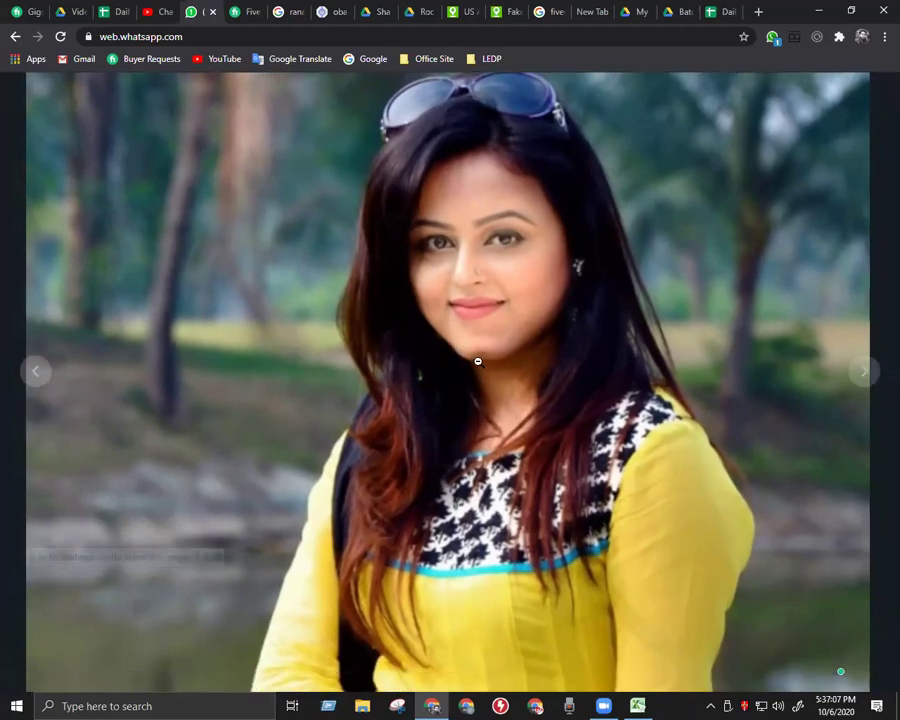
pyautogui.click(478, 361)
pyautogui.click(638, 706)
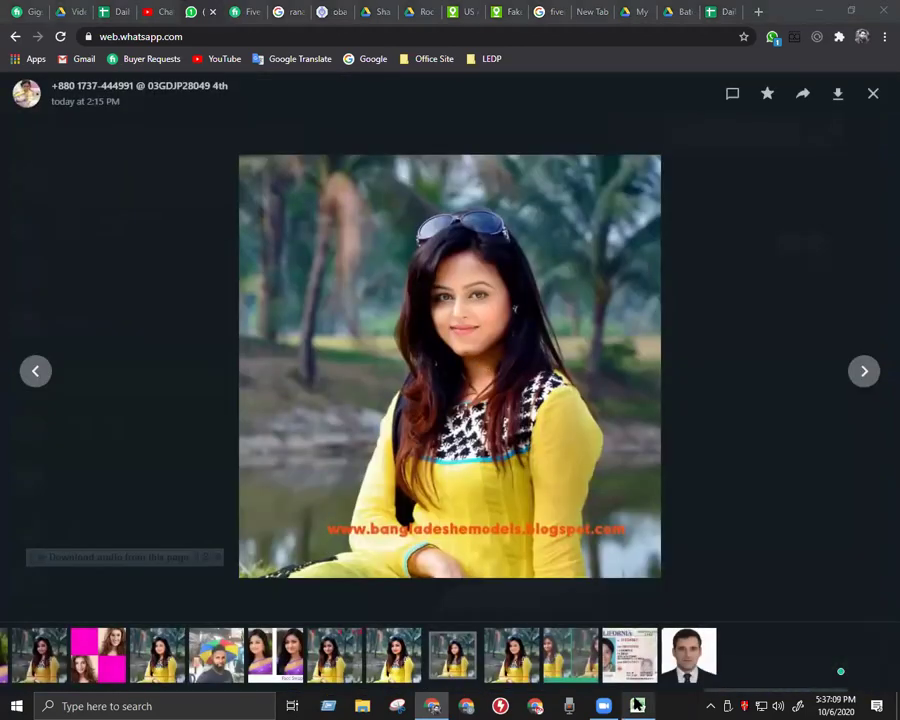
pyautogui.scroll(1, 150, 343)
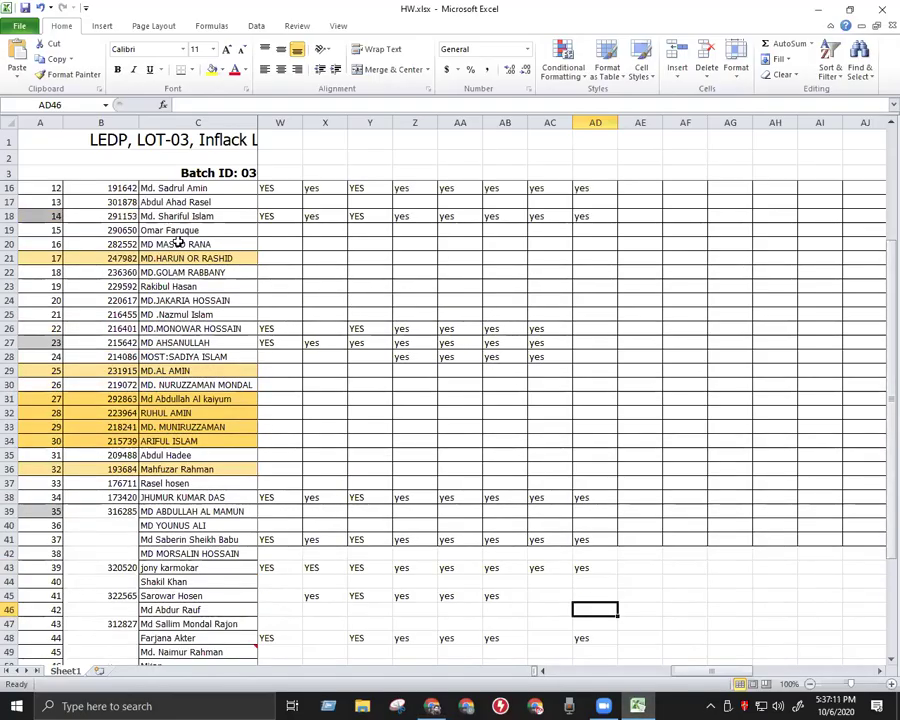
pyautogui.scroll(1, 150, 230)
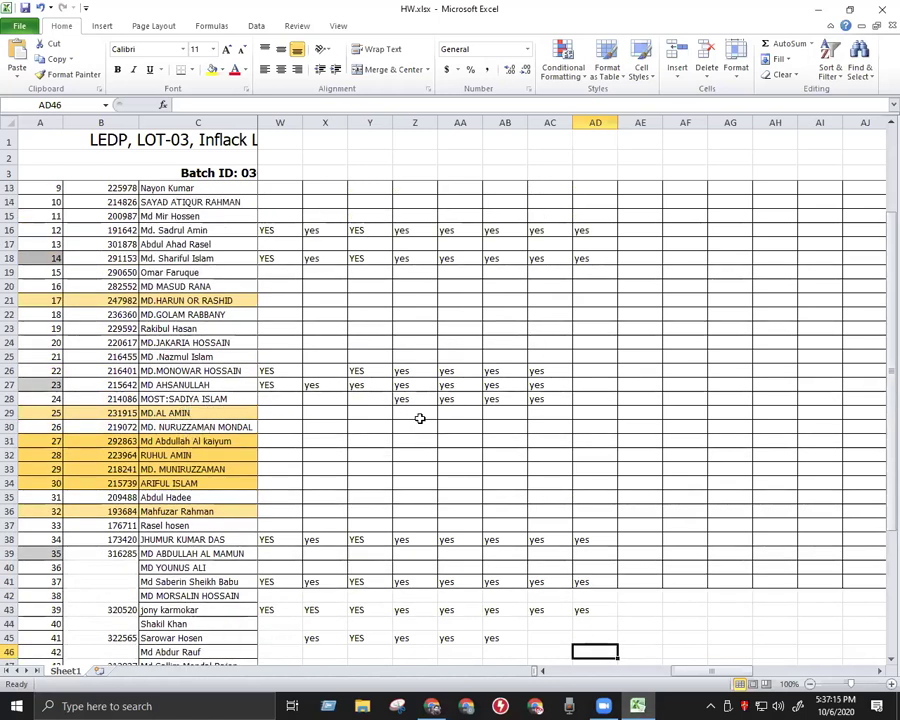
pyautogui.click(580, 403)
pyautogui.write('yes')
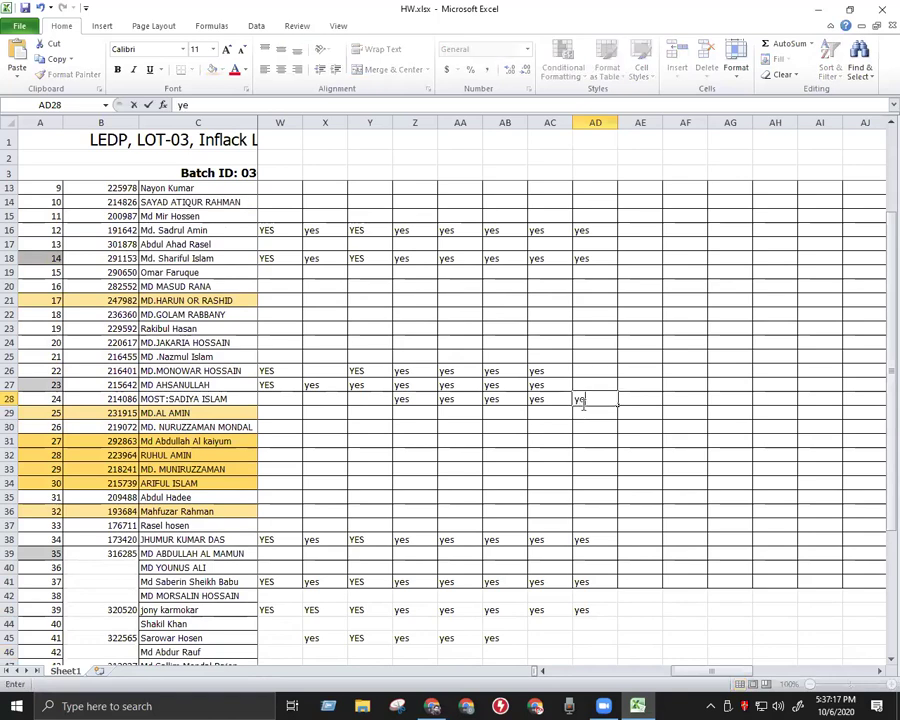
pyautogui.click(638, 468)
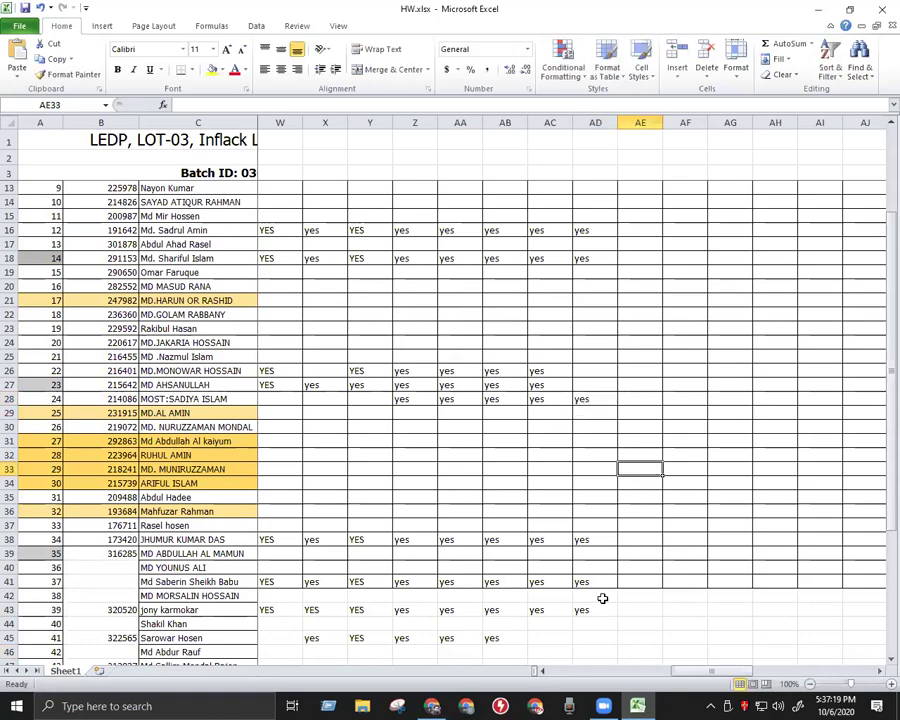
# Switch to WhatsApp and examine the second 2:15 PM yellow-dress submission and its swapped face up close
pyautogui.click(432, 706)
pyautogui.click(866, 371)
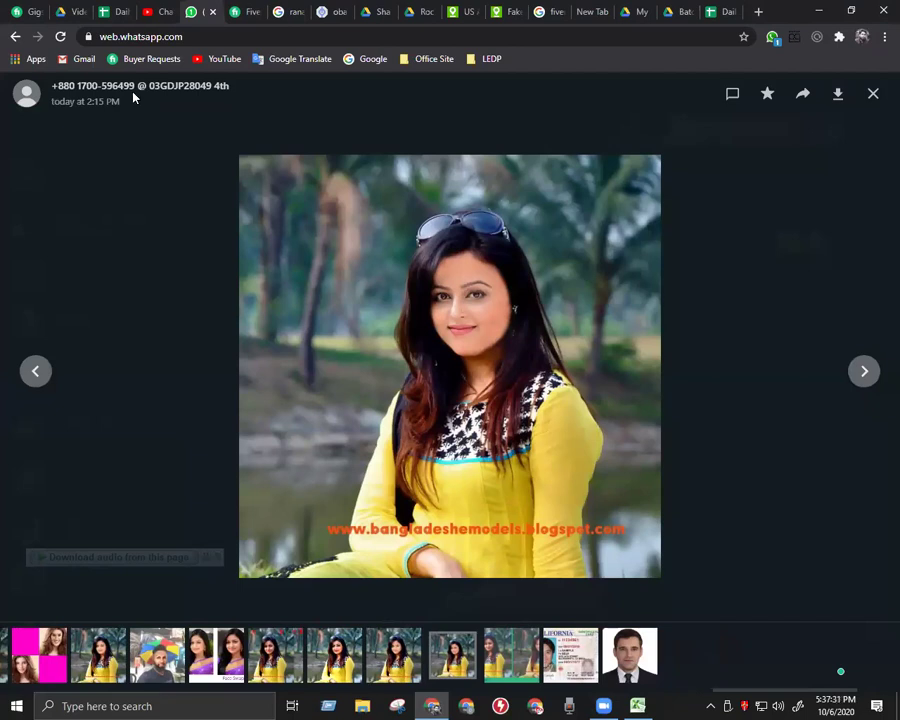
pyautogui.click(548, 353)
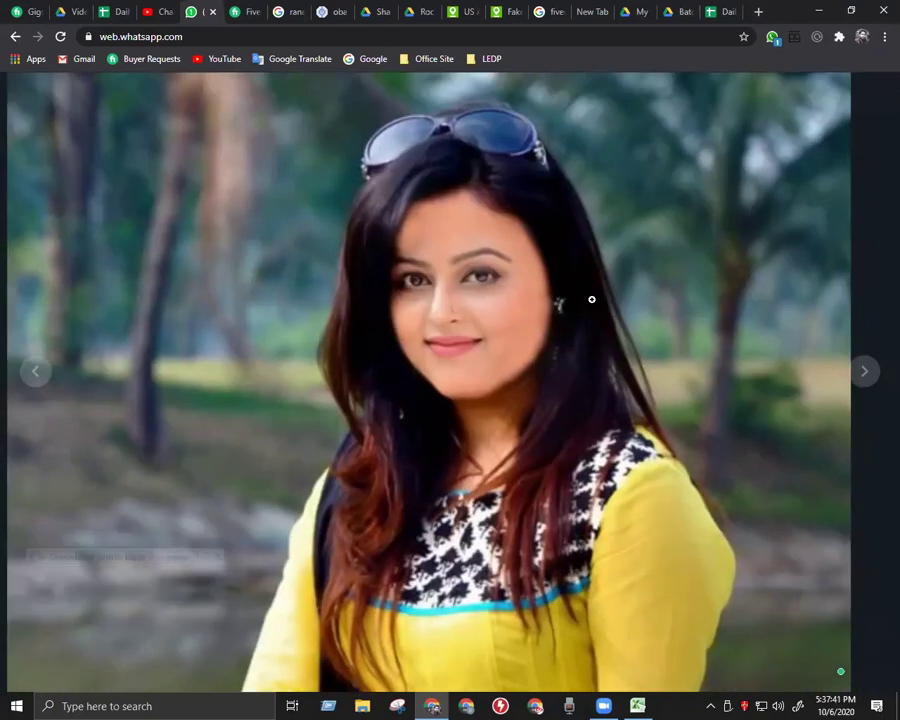
pyautogui.click(591, 299)
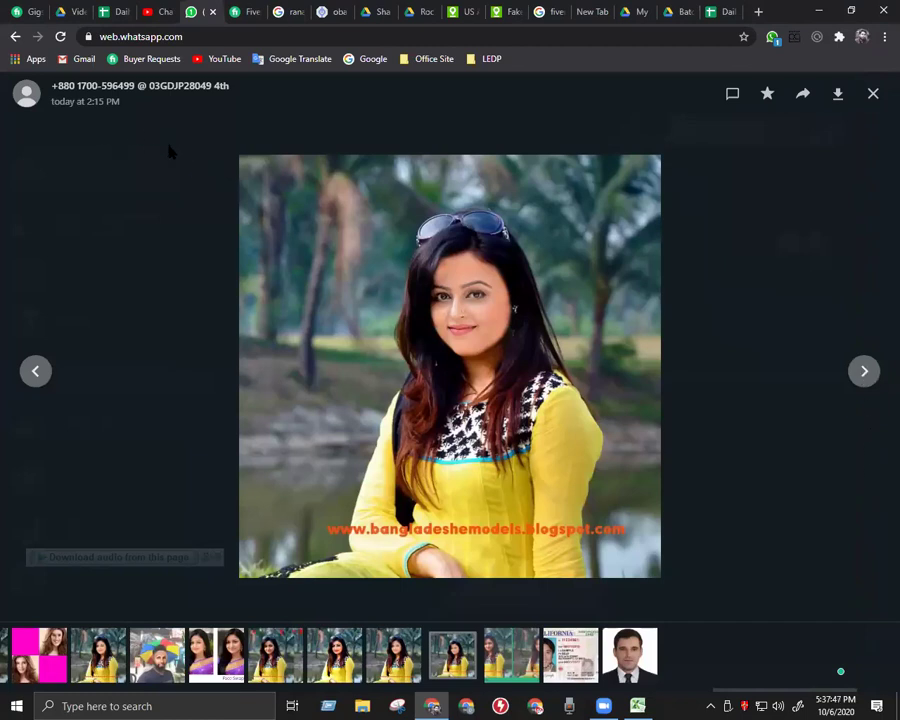
# Inspect the 2:23 PM Before/After submission on WhatsApp and enter yes under Day 26 in AD27 of HW.xlsx
pyautogui.click(866, 372)
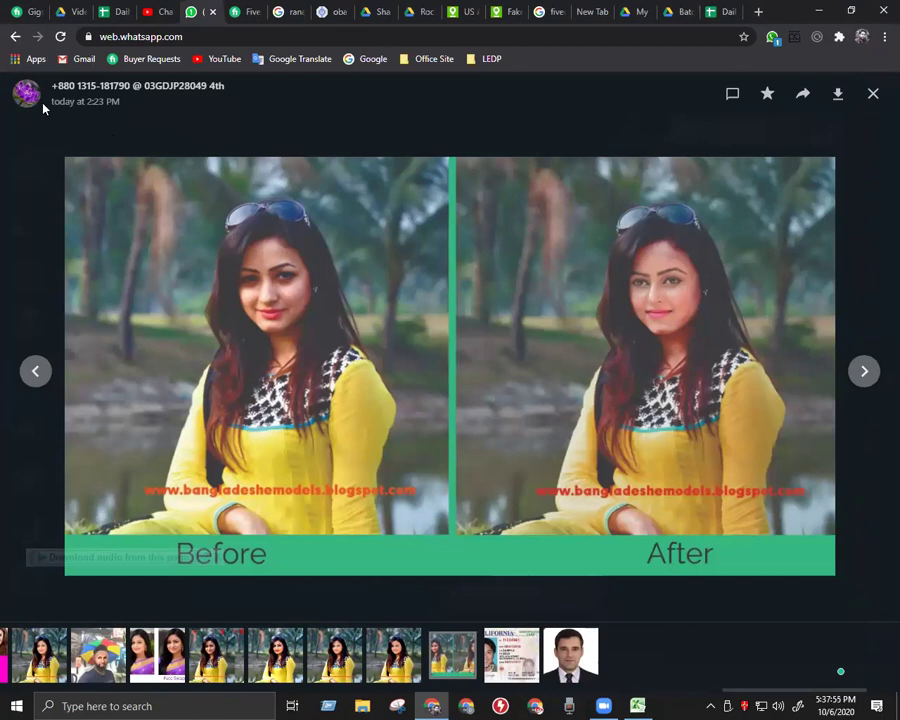
pyautogui.click(665, 288)
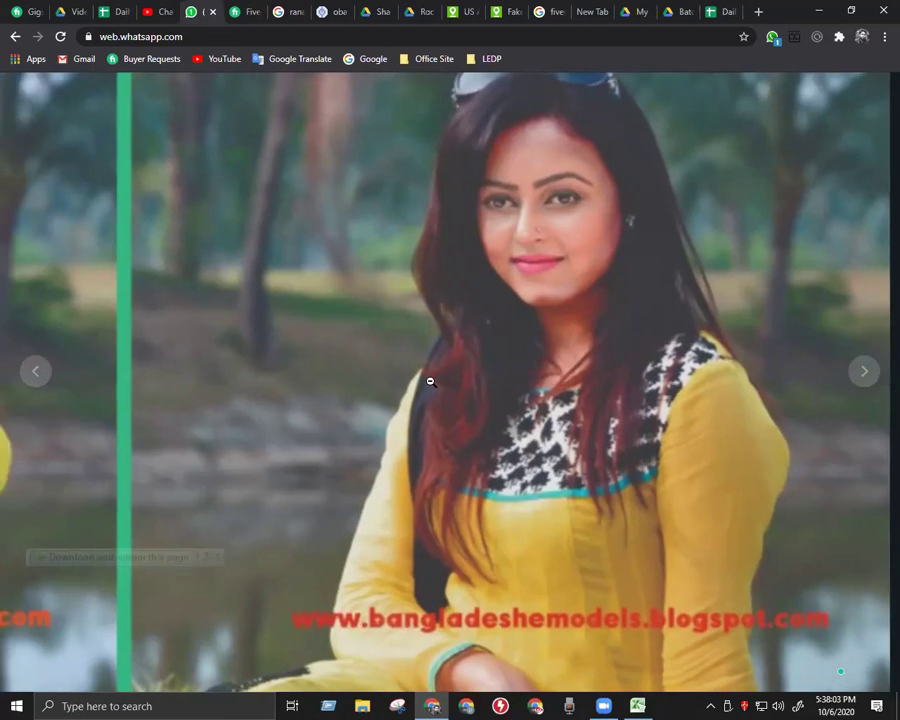
pyautogui.click(430, 381)
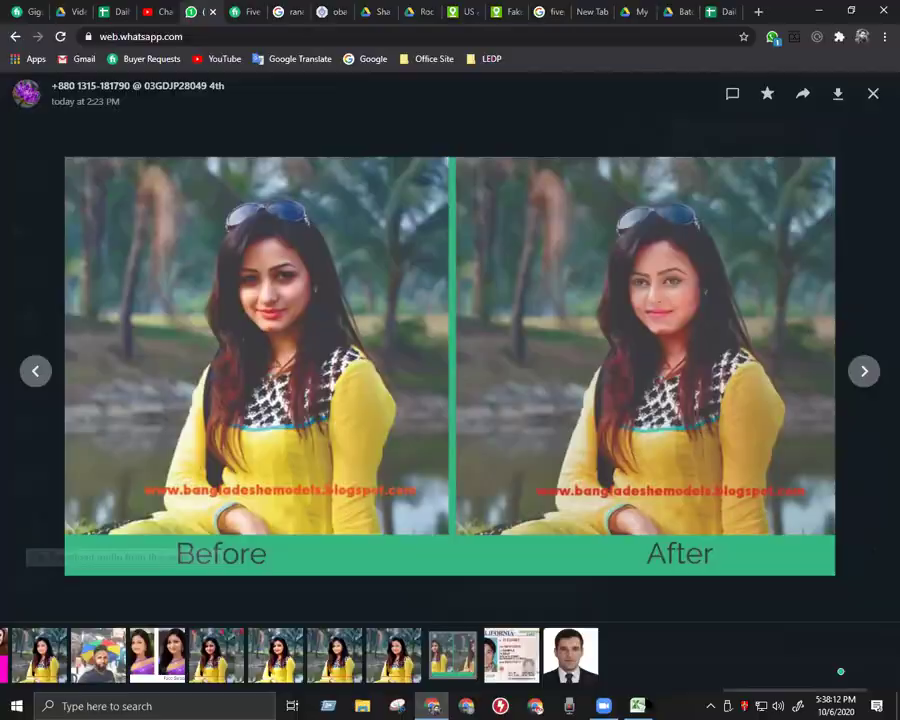
pyautogui.hotkey('alt', 'Tab')
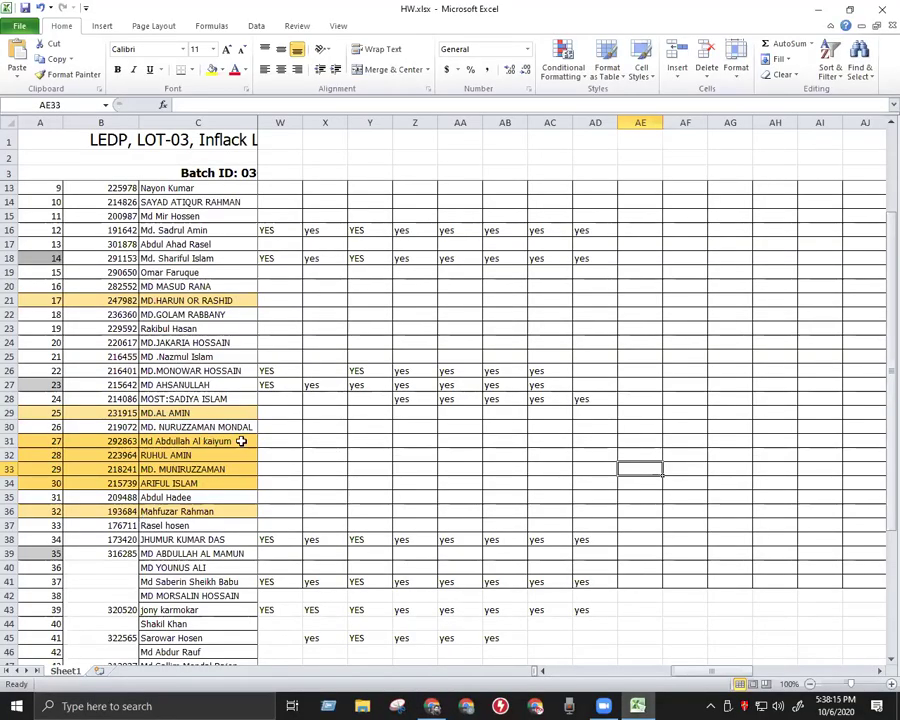
pyautogui.click(576, 388)
pyautogui.write('yes')
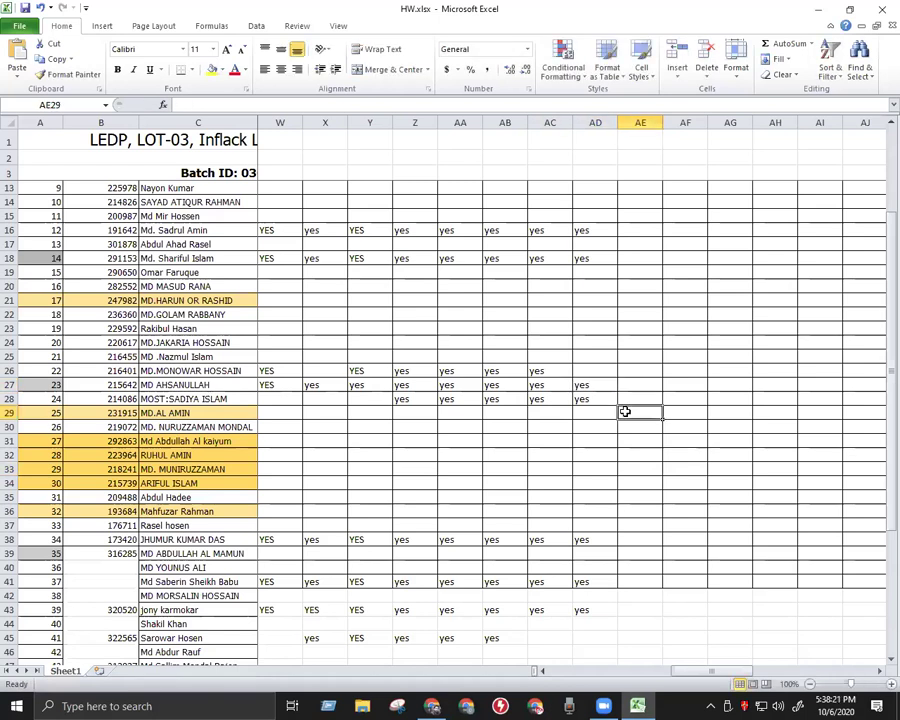
# Check the remaining images on WhatsApp through the last portrait, and return to compare the two 2:15 PM submissions
pyautogui.click(432, 703)
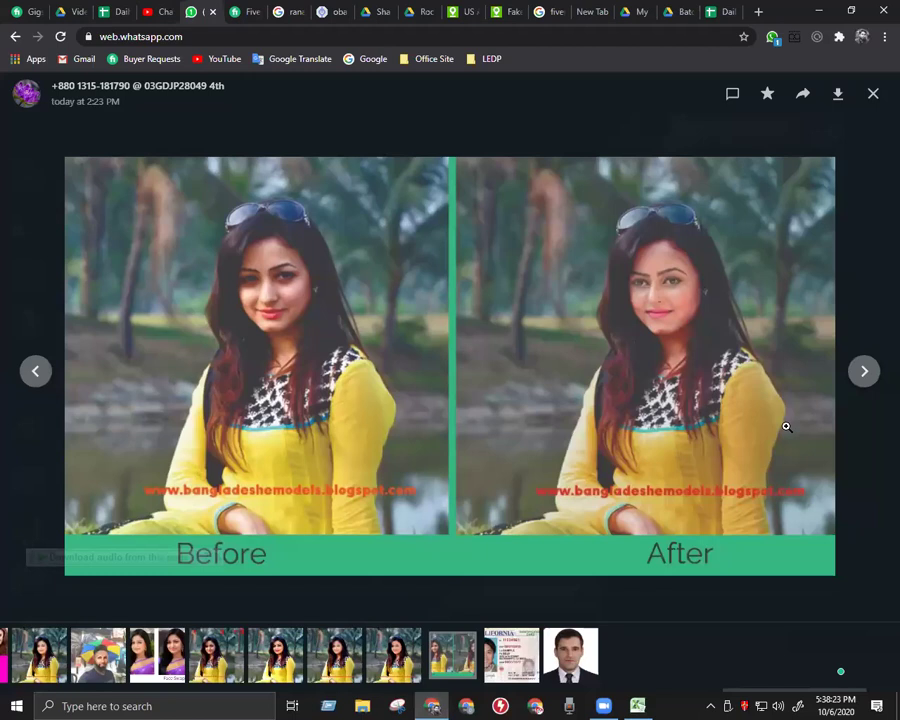
pyautogui.click(864, 372)
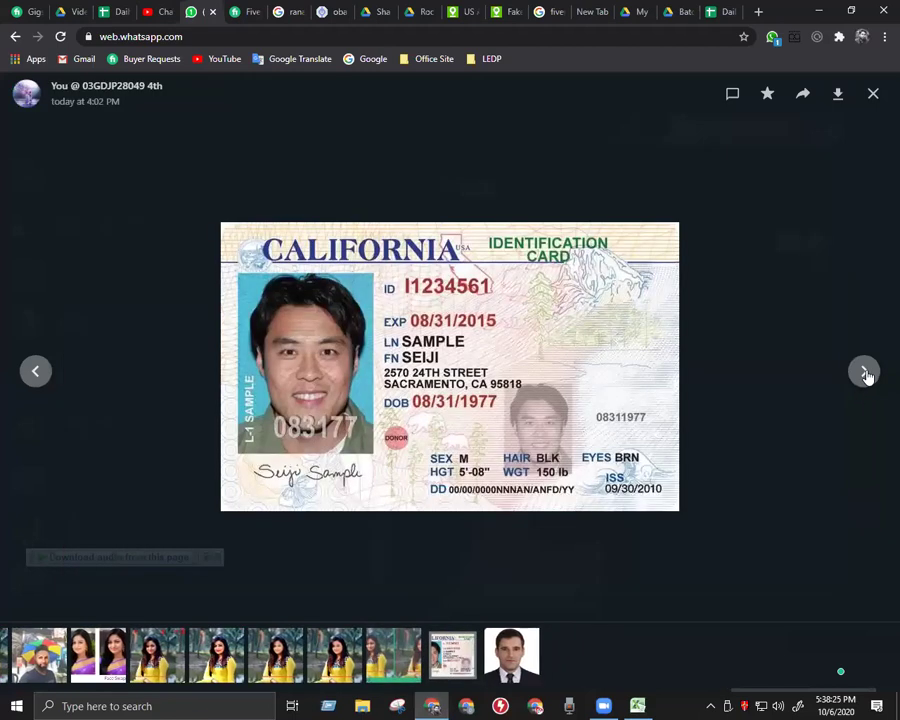
pyautogui.click(864, 372)
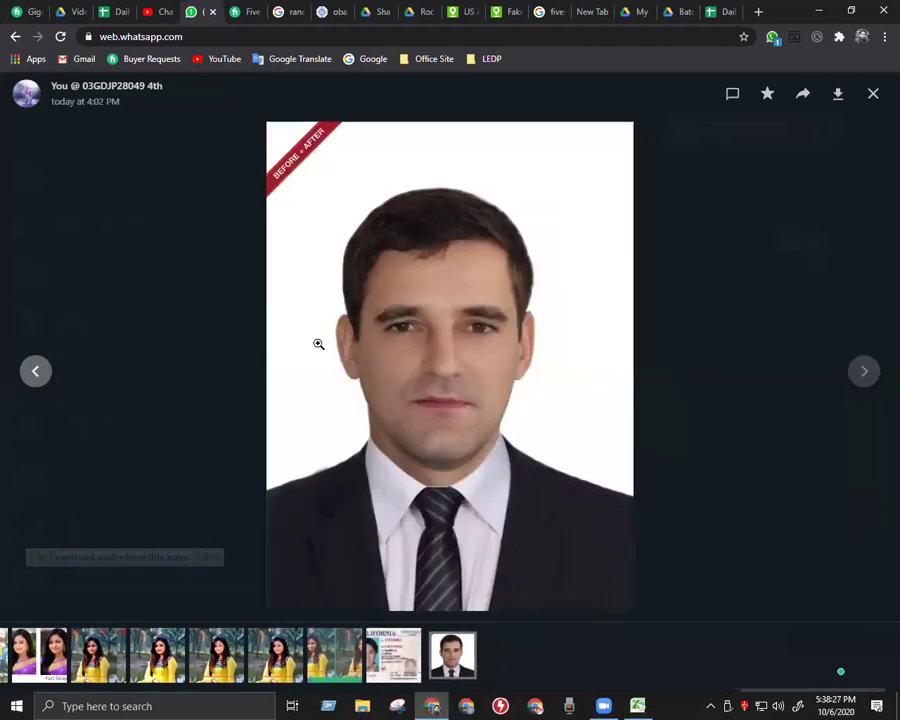
pyautogui.click(37, 372)
pyautogui.click(37, 372)
pyautogui.click(37, 372)
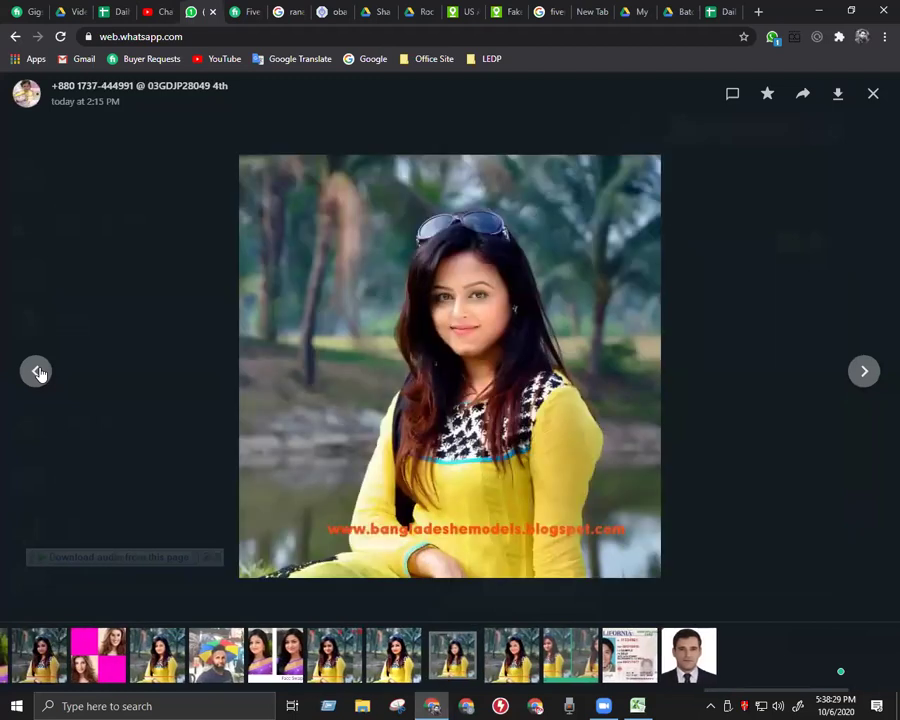
pyautogui.click(862, 371)
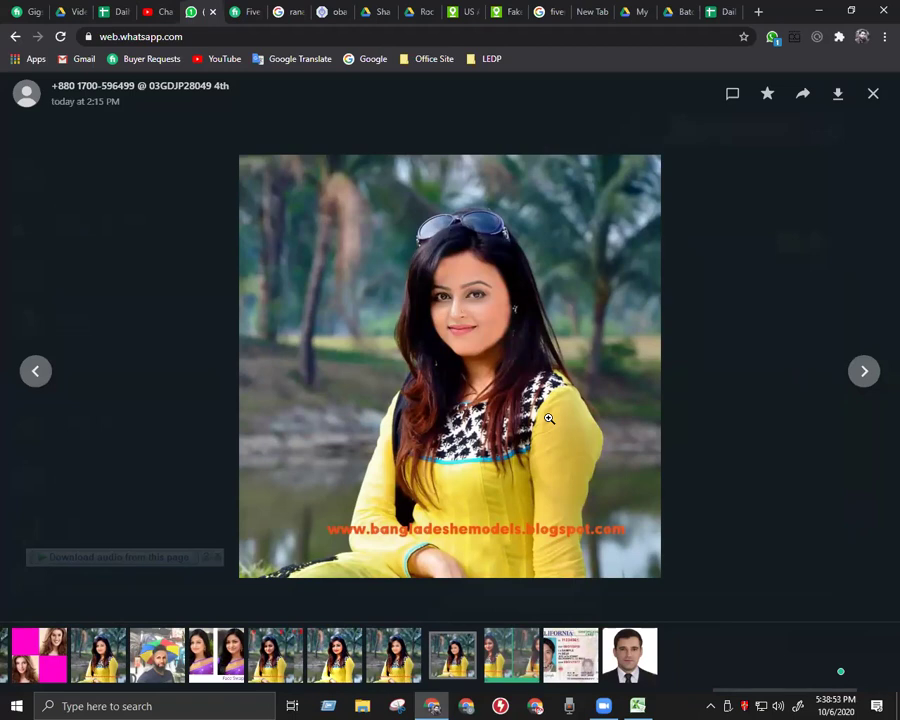
# Go back to the 12:41 PM yellow-dress submission on WhatsApp and inspect its face up close
pyautogui.press('Left')
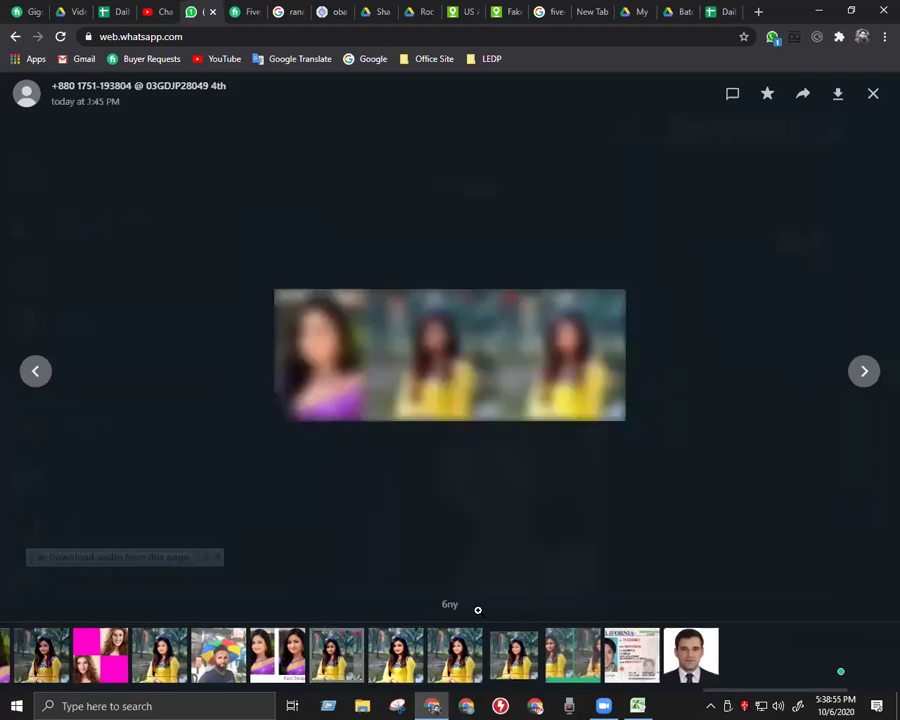
pyautogui.press('Left')
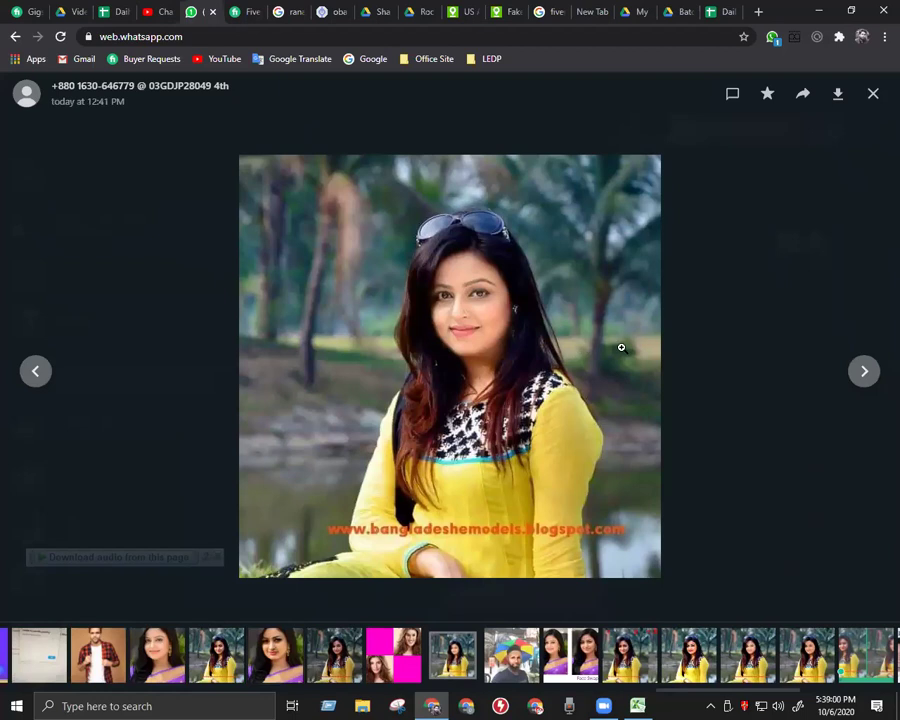
pyautogui.click(527, 313)
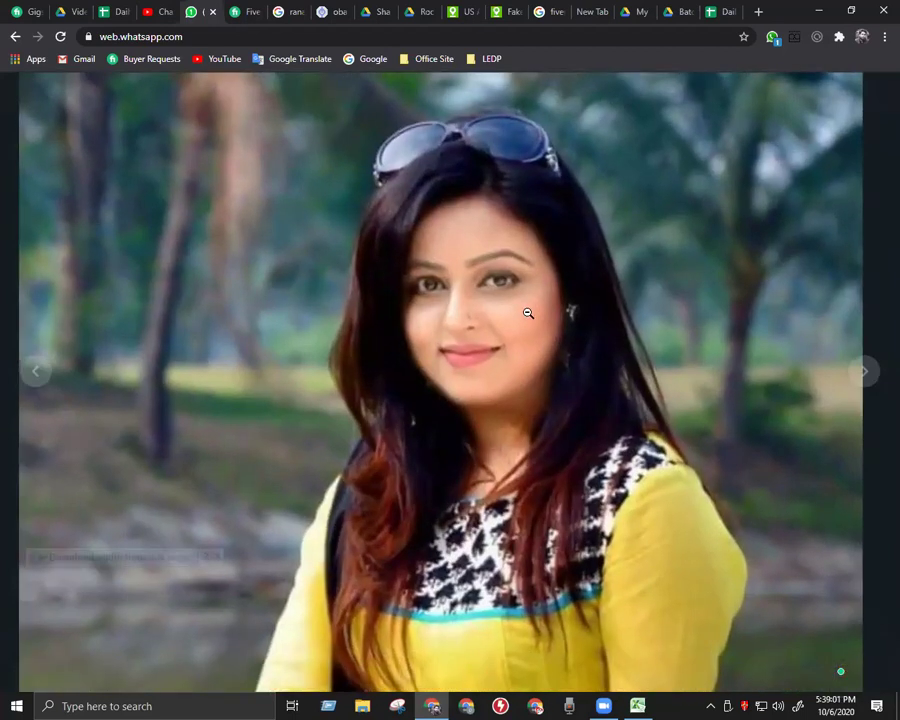
pyautogui.click(528, 313)
# Open yesterday's 8:54 PM plaid-shirt submission and examine the man's face, collar and shirt up close
pyautogui.click(290, 644)
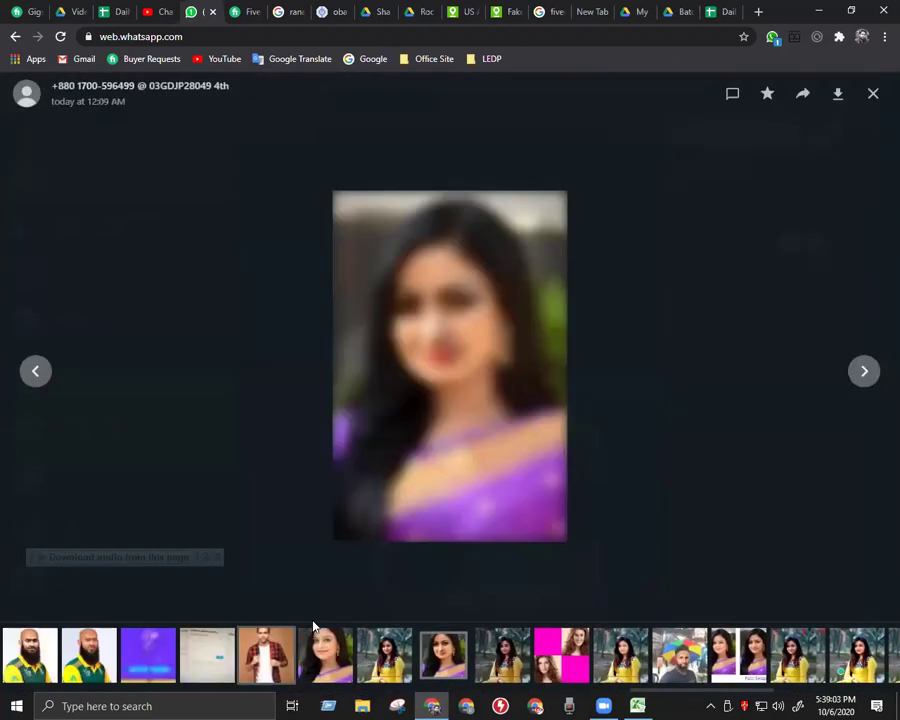
pyautogui.click(290, 644)
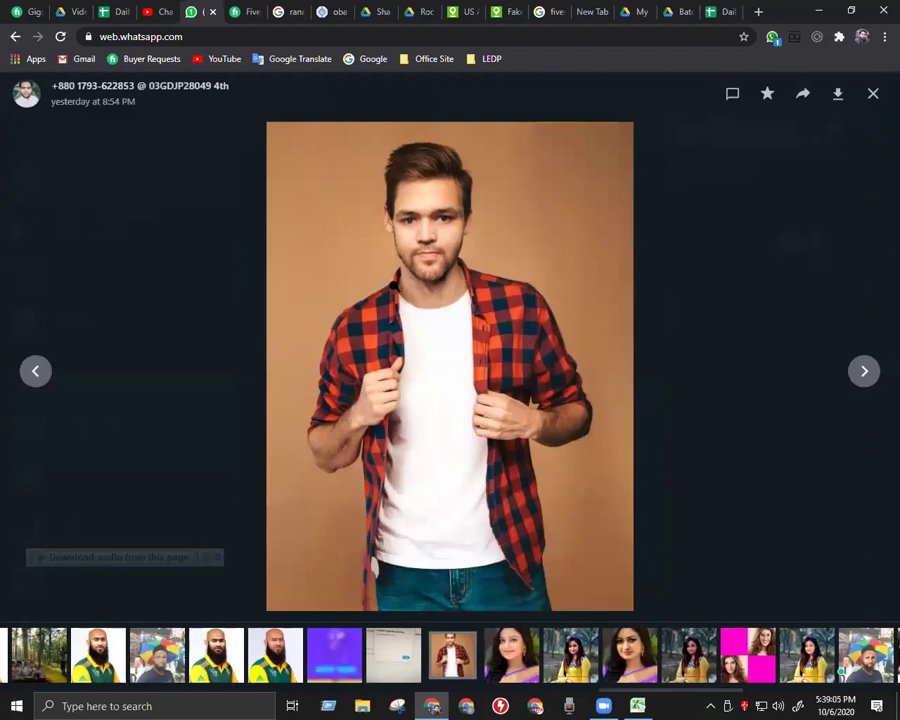
pyautogui.click(394, 285)
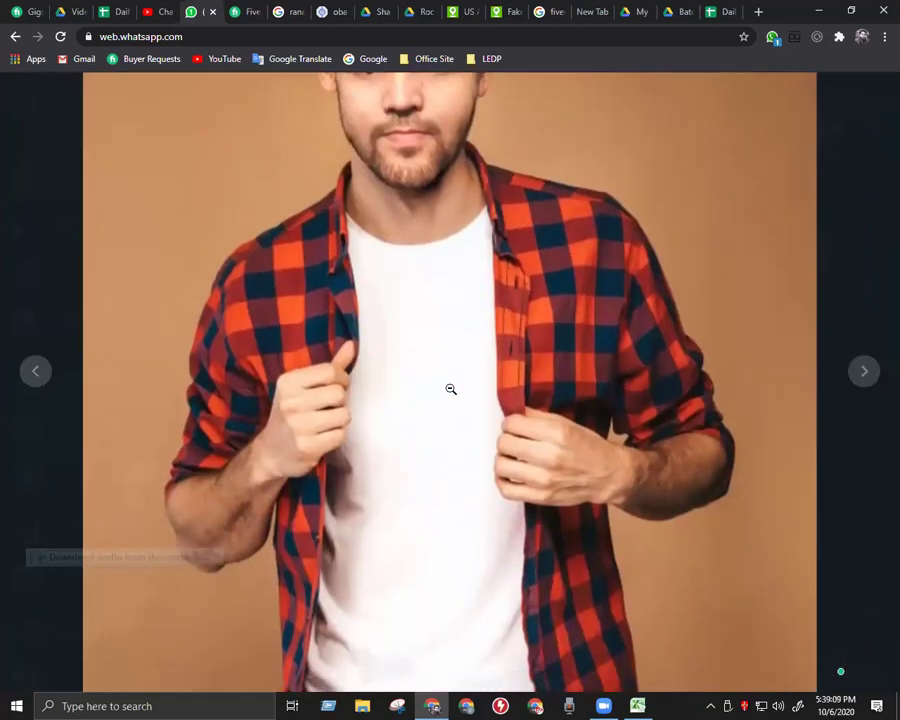
pyautogui.click(449, 388)
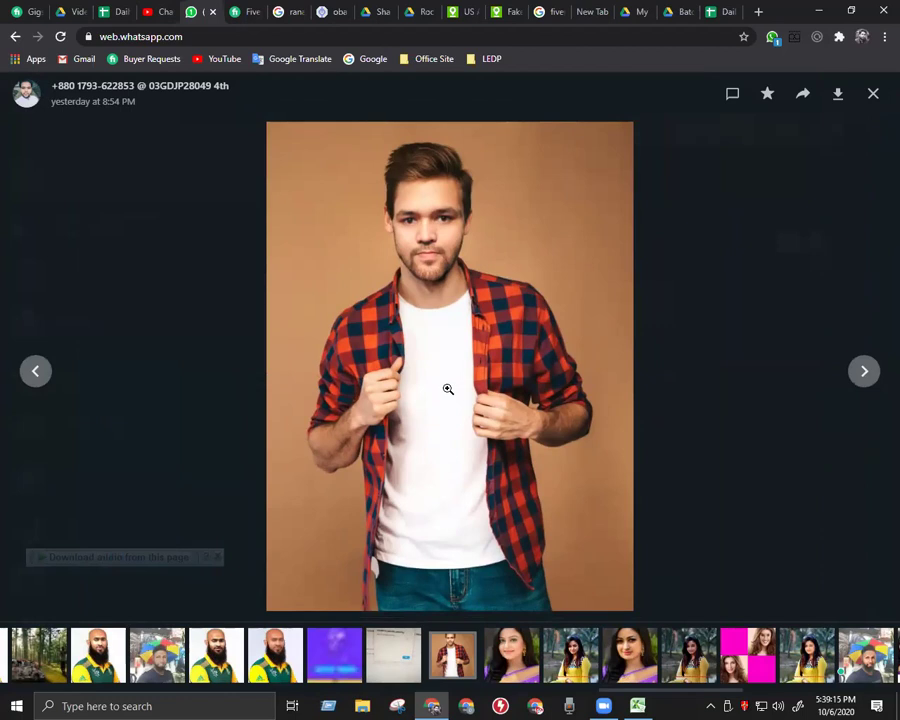
pyautogui.rightClick(444, 387)
pyautogui.click(453, 218)
pyautogui.click(452, 223)
pyautogui.click(455, 230)
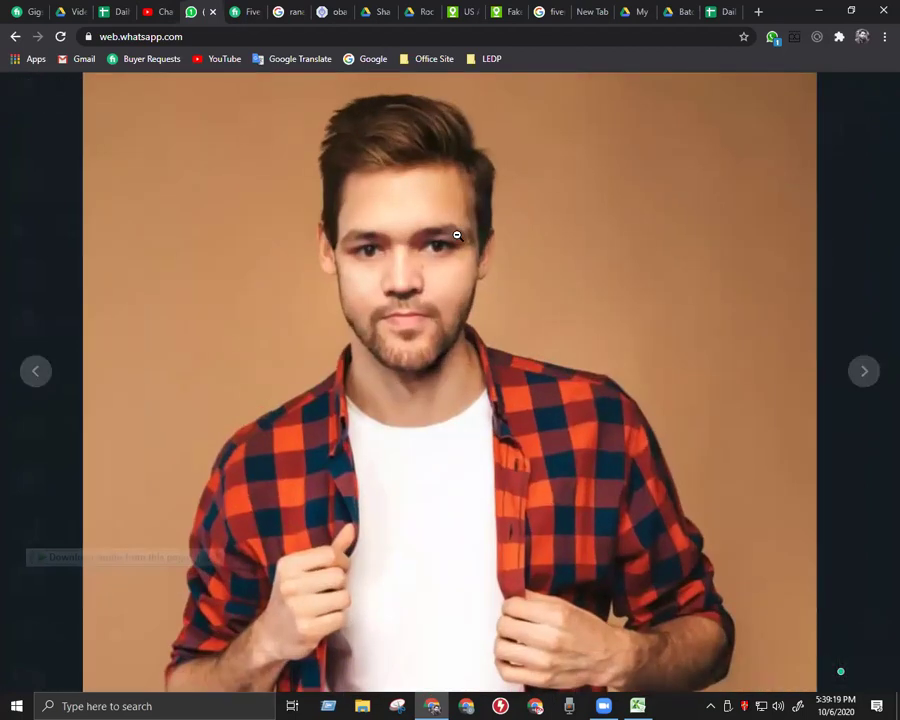
pyautogui.click(137, 272)
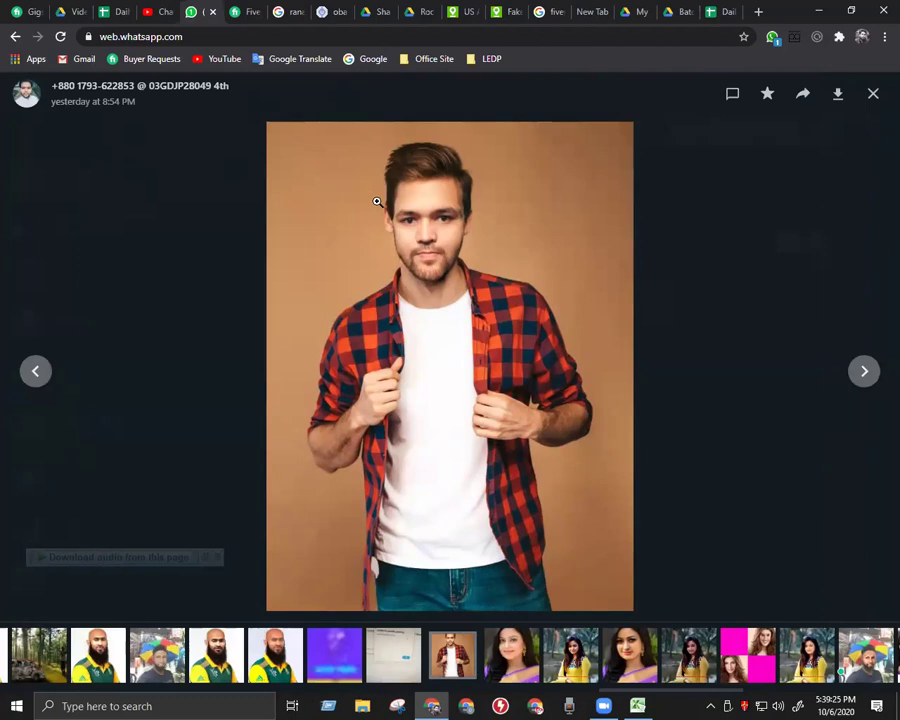
pyautogui.click(576, 331)
pyautogui.click(462, 345)
pyautogui.click(393, 304)
pyautogui.click(395, 303)
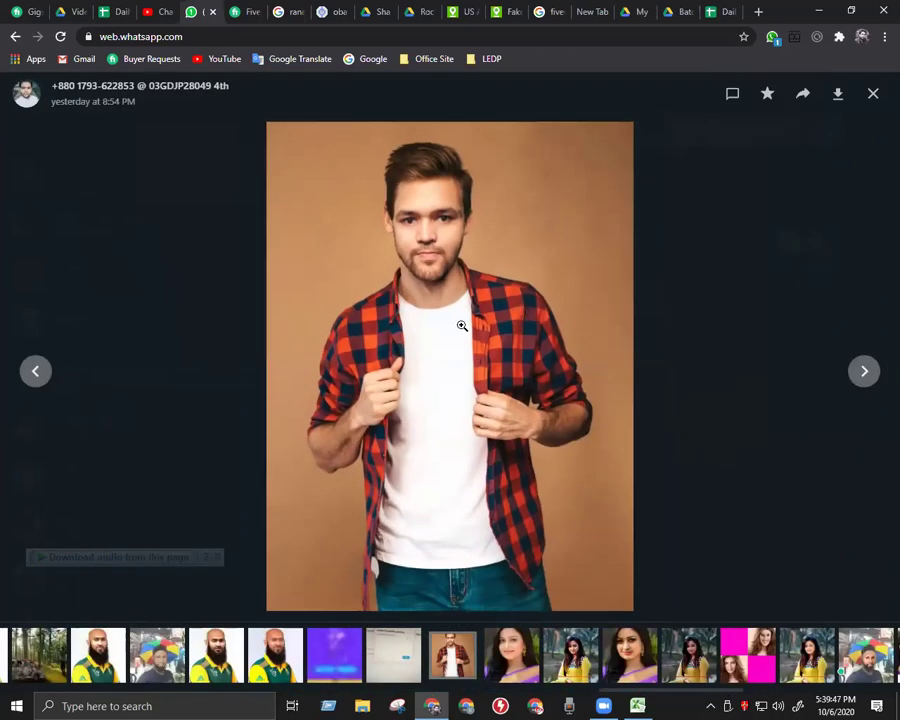